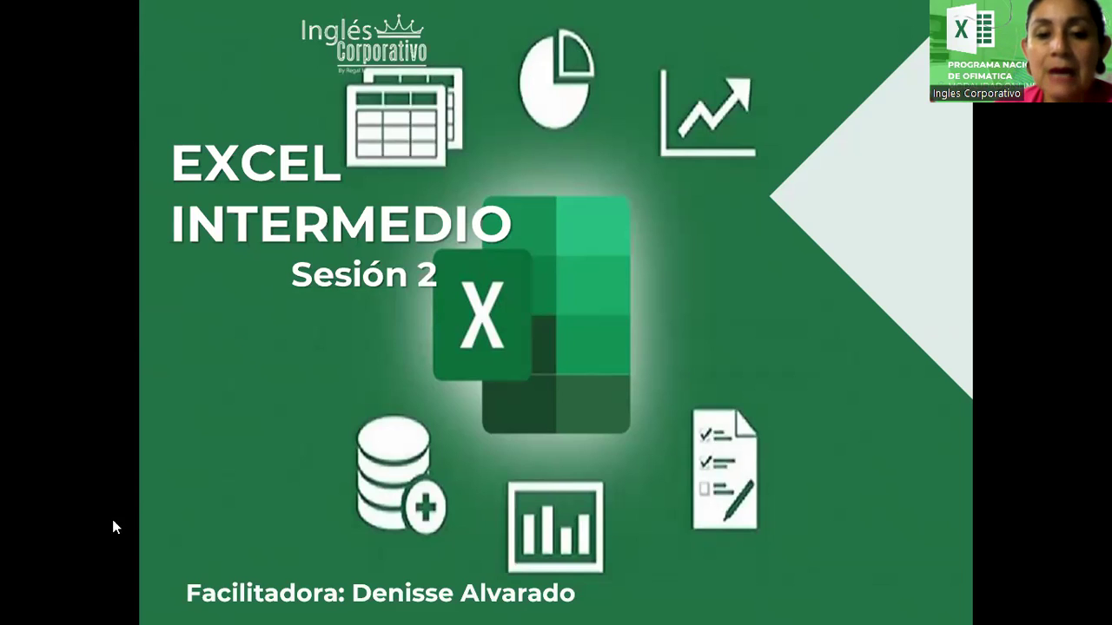
Advance the slideshow from the Excel Intermedio Sesión 2 title to the 'Objetivo de la sesión' slide
{"action": "left_click", "coordinate": [224, 449]}
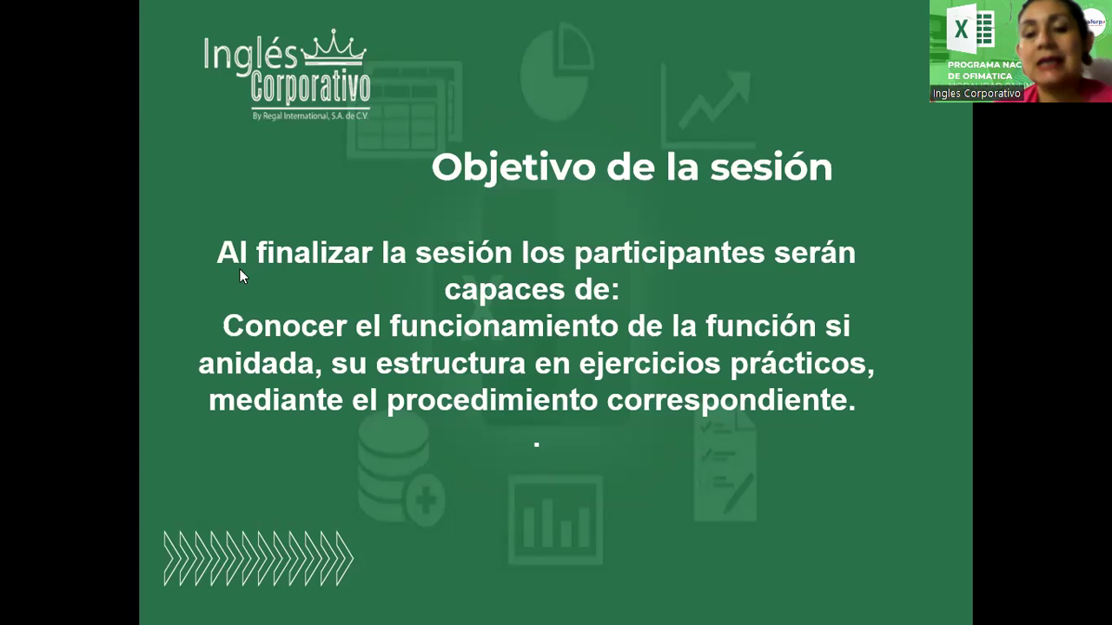
Advance to the 'Función SI anidada' slide, which explains support for up to 64 nested functions
{"action": "left_click", "coordinate": [270, 434]}
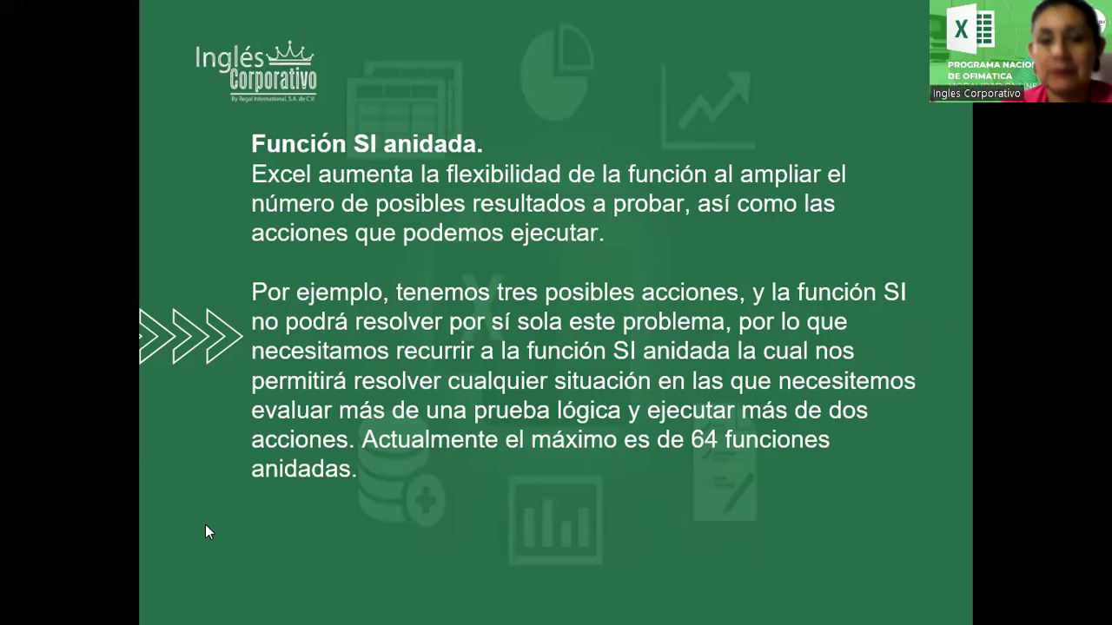
Advance to the example slide grading Puntuación as Malo, Promedio, Bueno or Excelente
{"action": "left_click", "coordinate": [455, 253]}
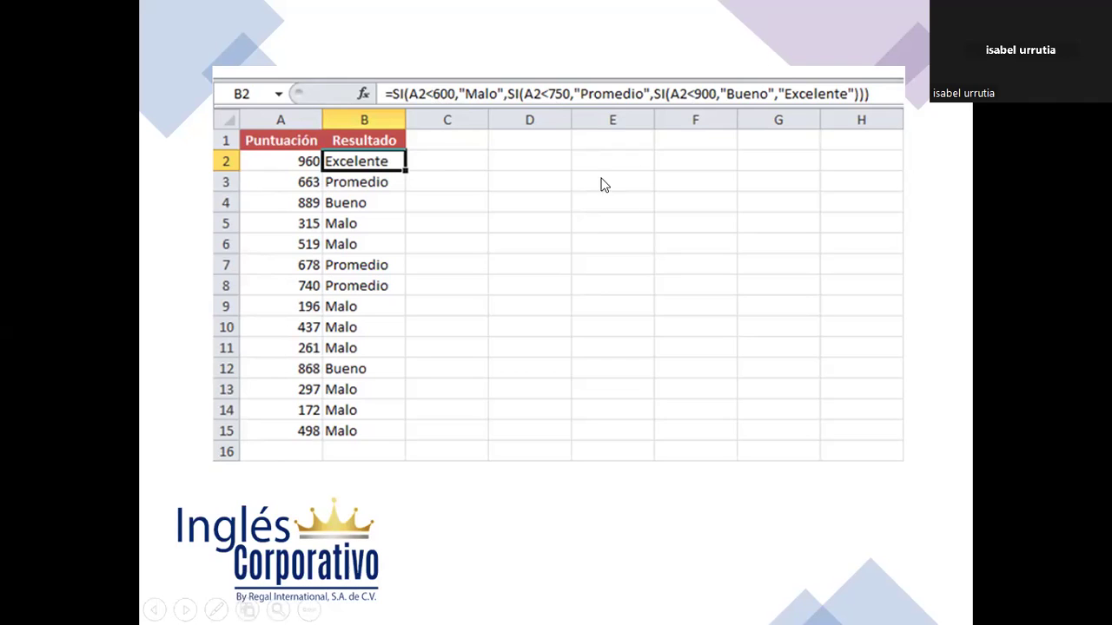
Advance to the Desarrollo de Ejercicios slide and leave the slideshow for the Excel workbook
{"action": "left_click", "coordinate": [646, 257]}
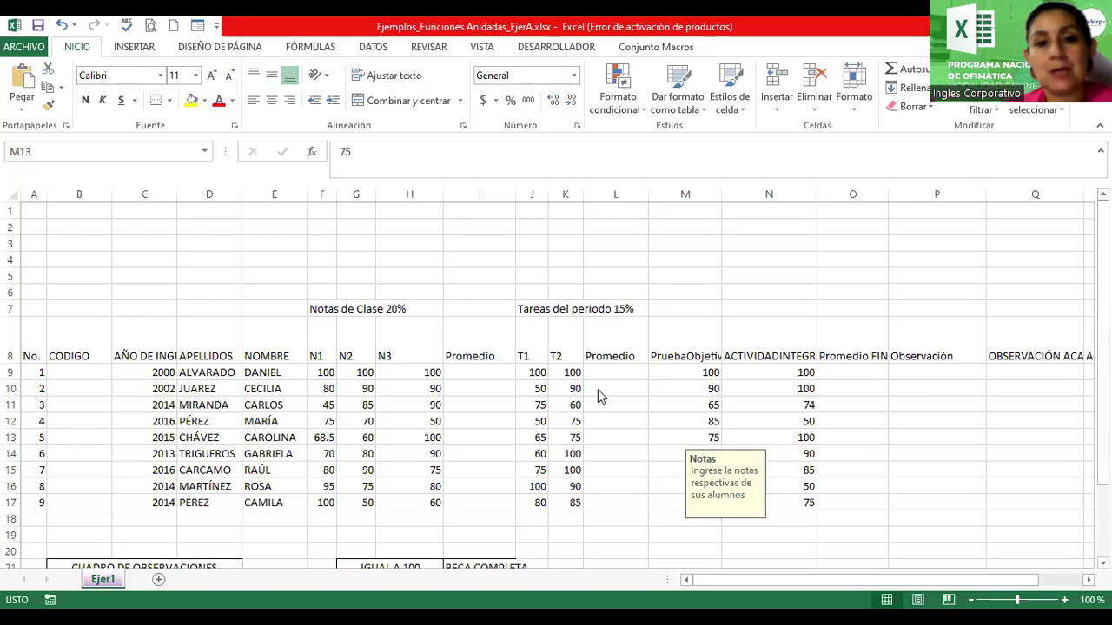
Select cell A2 above the grades table and show the INSERTAR ribbon commands
{"action": "left_click", "coordinate": [70, 228]}
{"action": "left_click", "coordinate": [39, 230]}
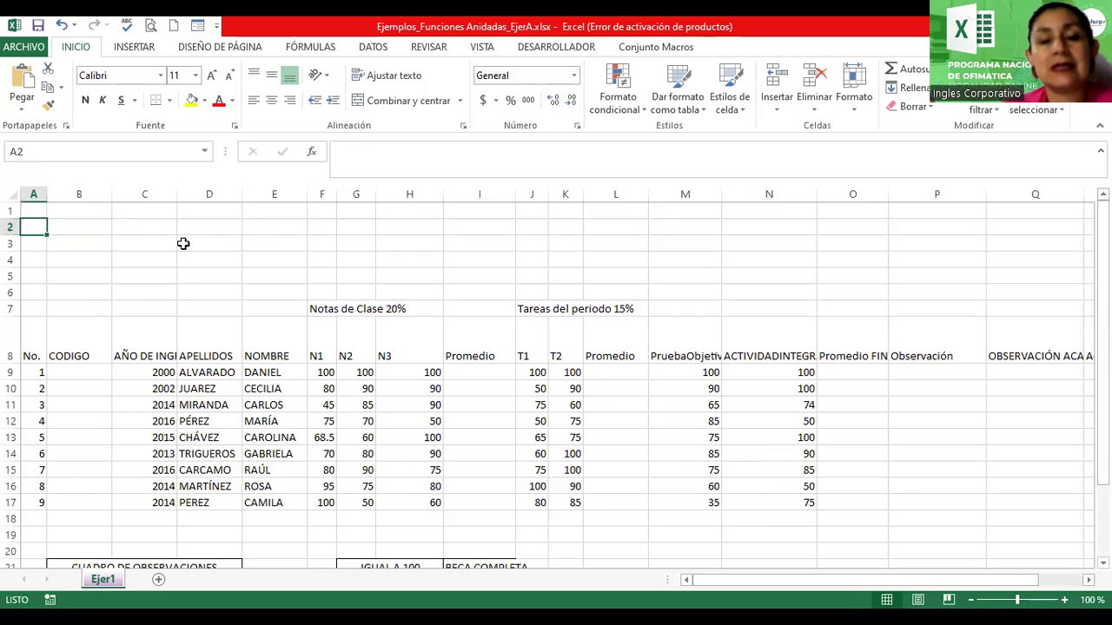
{"action": "left_click", "coordinate": [134, 47]}
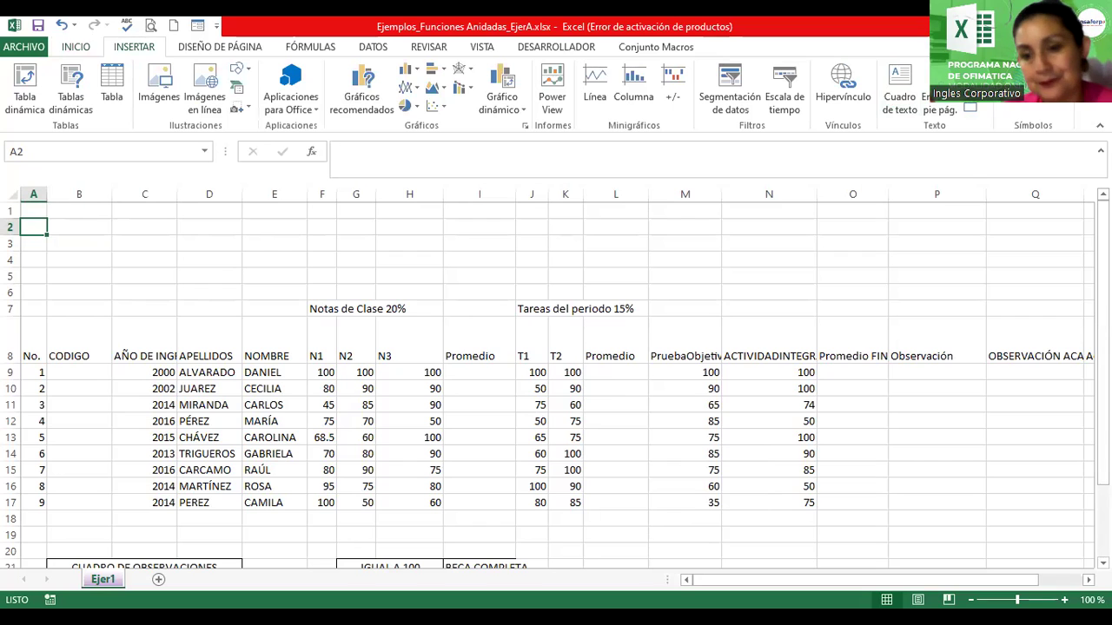
Insert a blue-style WordArt title reading 'Control de Notas Finales' on the grades sheet
{"action": "left_click", "coordinate": [970, 96]}
{"action": "left_click", "coordinate": [981, 196]}
{"action": "type", "text": "Control de Notas Finales"}
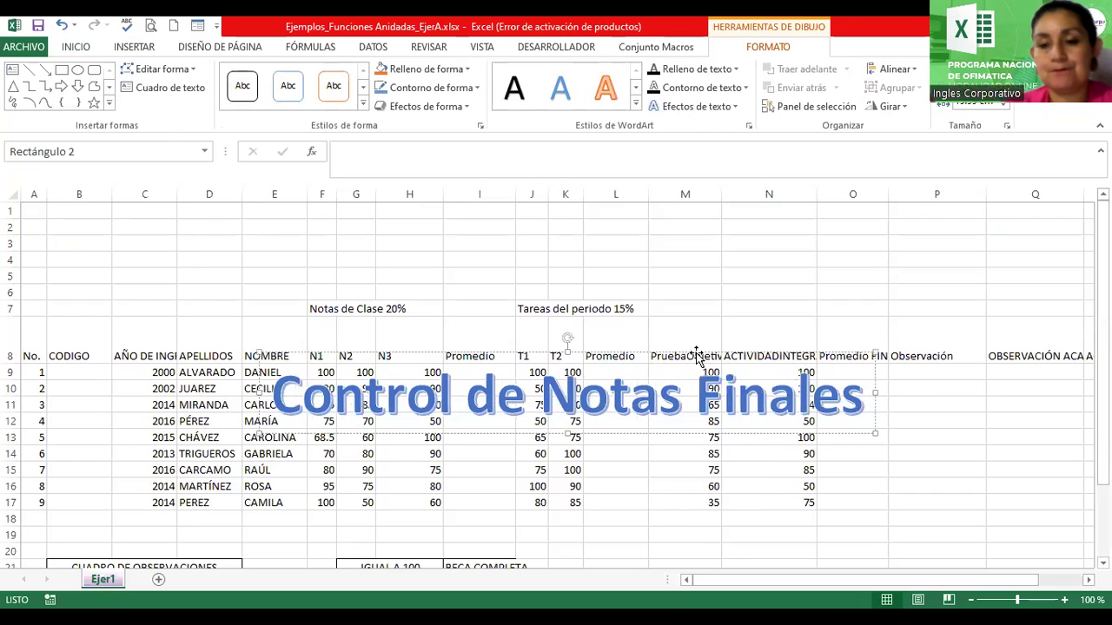
{"action": "left_click", "coordinate": [394, 254]}
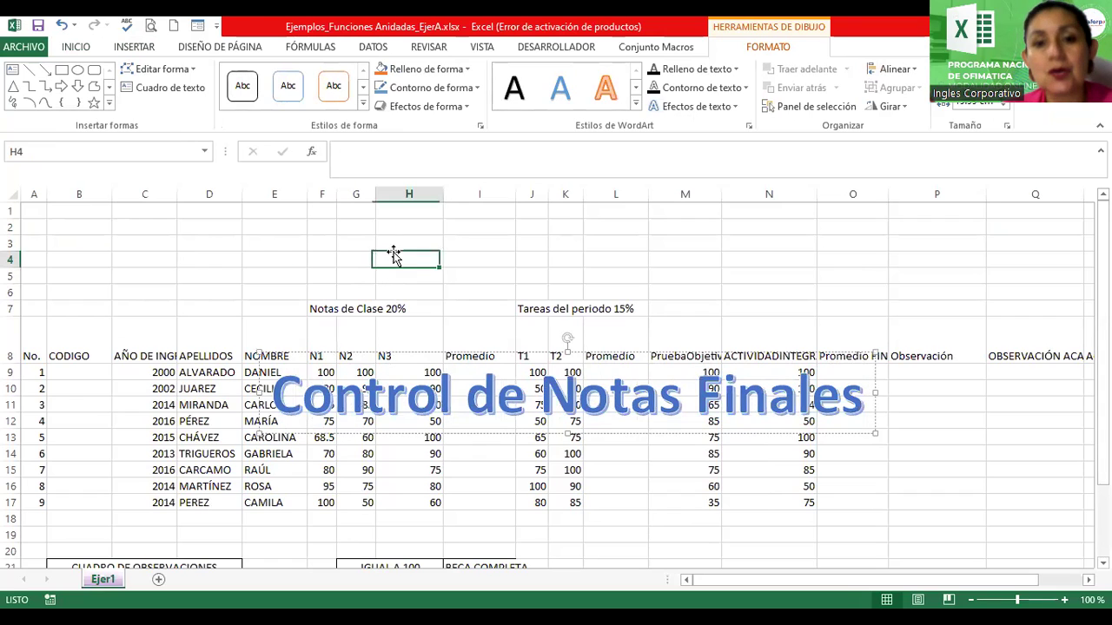
{"action": "left_click", "coordinate": [142, 45]}
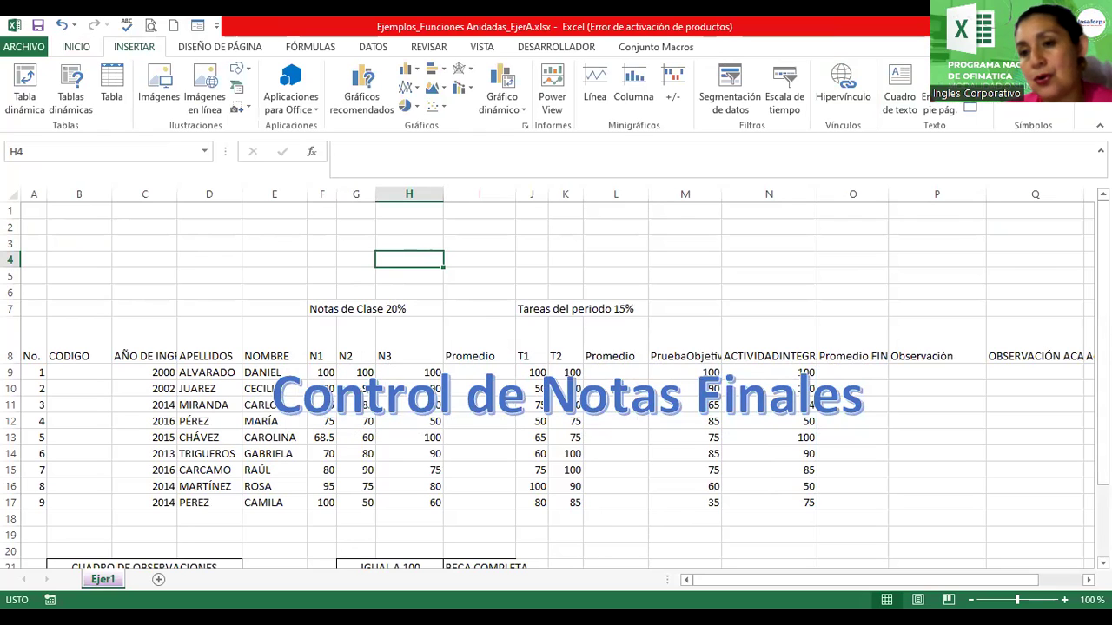
{"action": "left_click", "coordinate": [960, 87]}
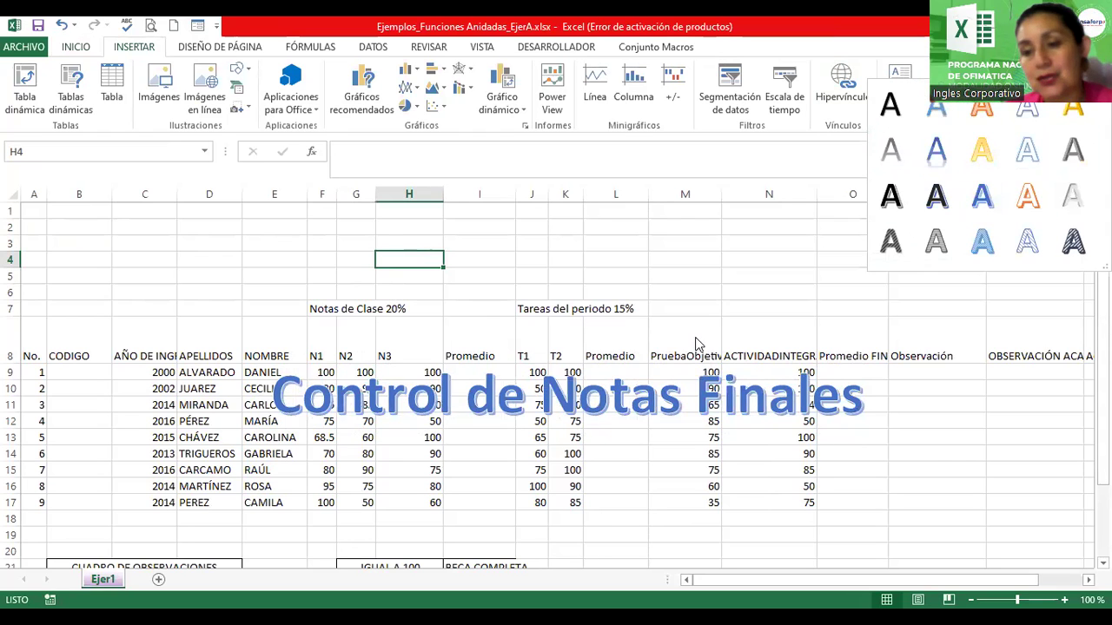
Move the WordArt title into rows 1–5 and stretch it across columns A to P
{"action": "left_click", "coordinate": [582, 413]}
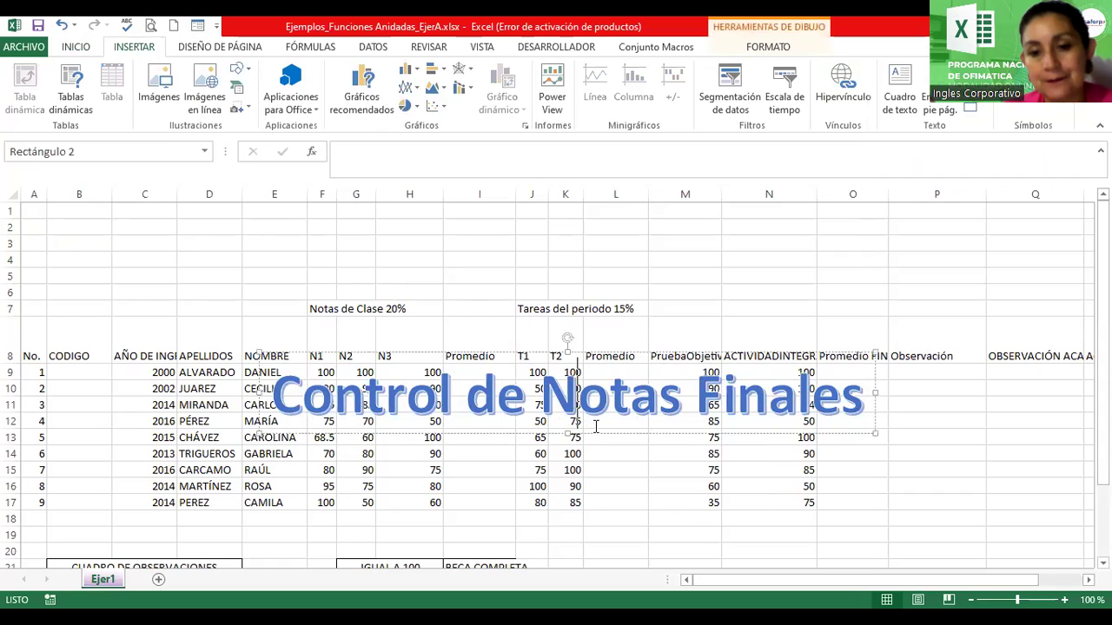
{"action": "left_click_drag", "start_coordinate": [595, 429], "coordinate": [522, 277]}
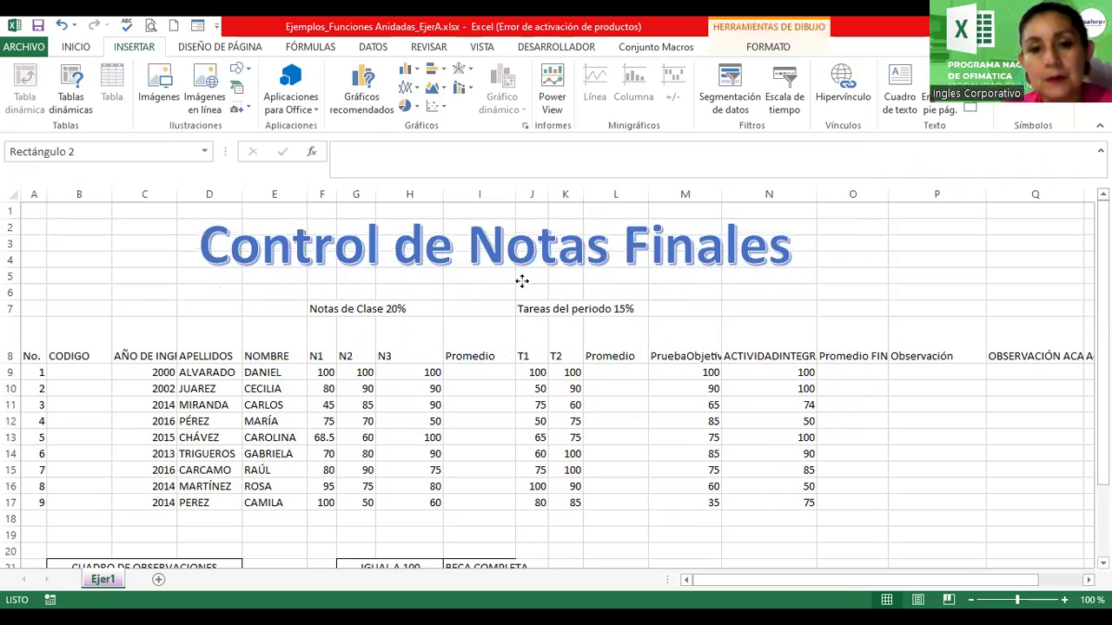
{"action": "left_click_drag", "start_coordinate": [530, 282], "coordinate": [536, 282]}
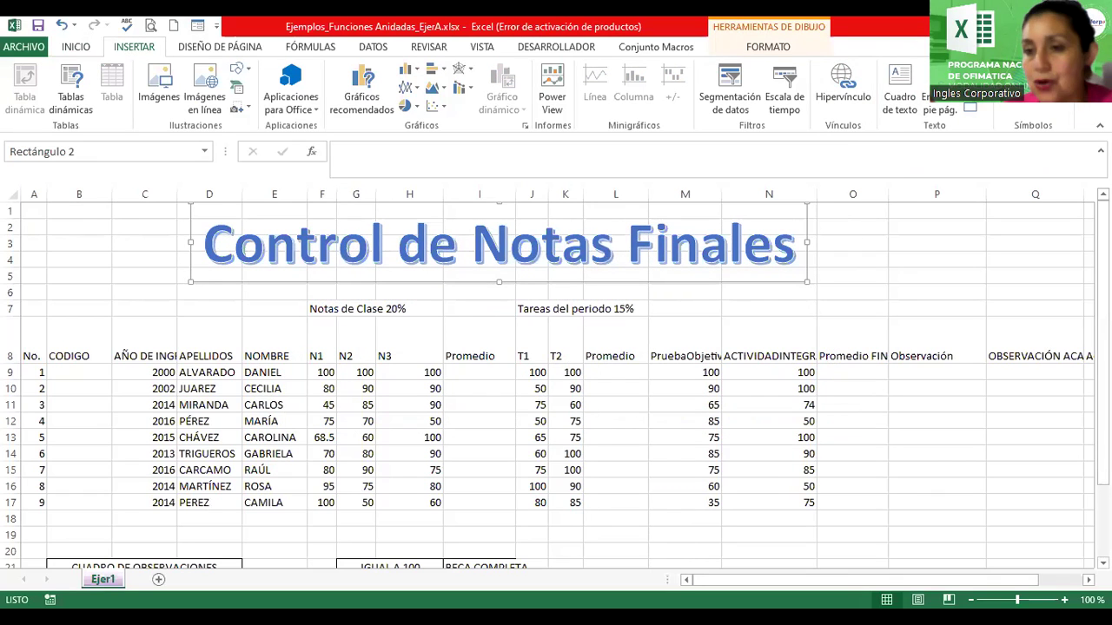
{"action": "left_click", "coordinate": [955, 87]}
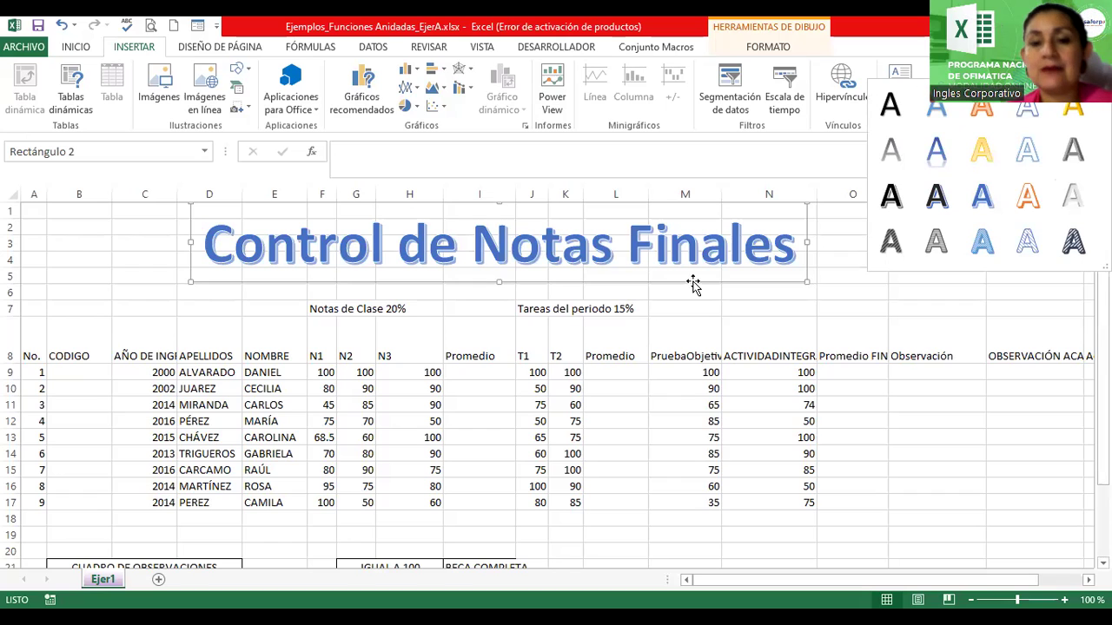
{"action": "left_click_drag", "start_coordinate": [633, 284], "coordinate": [583, 284]}
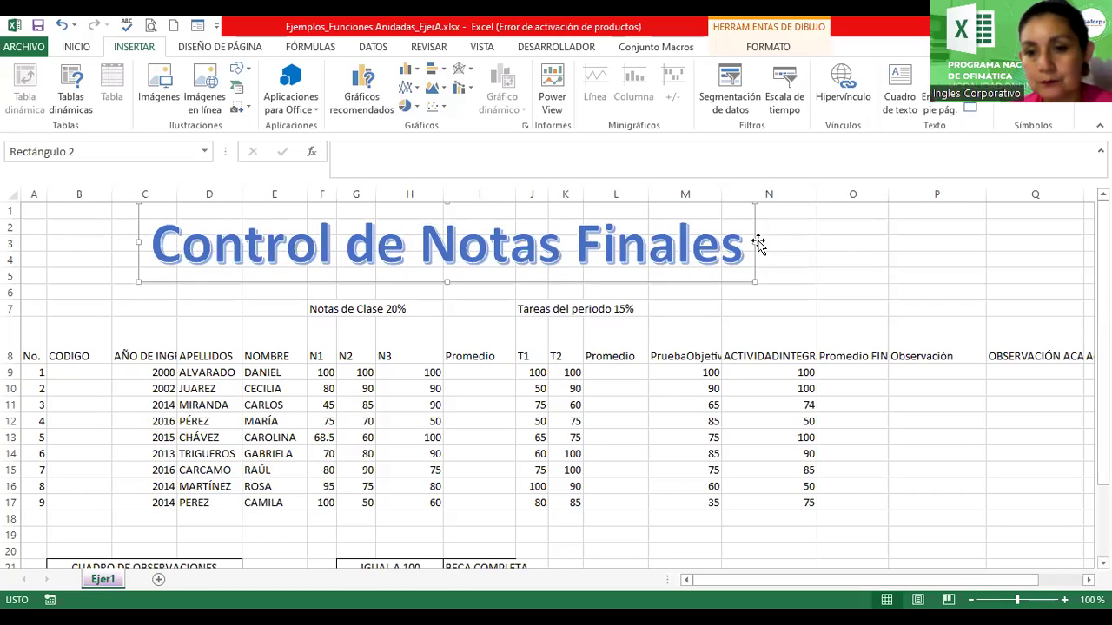
{"action": "left_click_drag", "start_coordinate": [765, 250], "coordinate": [1075, 228]}
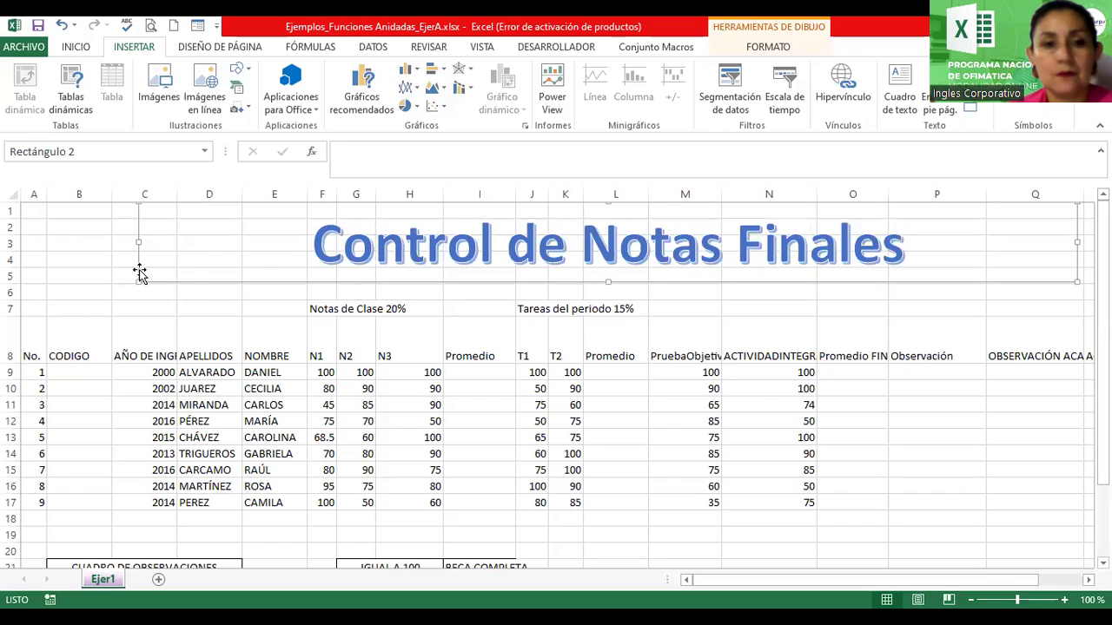
{"action": "left_click_drag", "start_coordinate": [139, 242], "coordinate": [21, 246]}
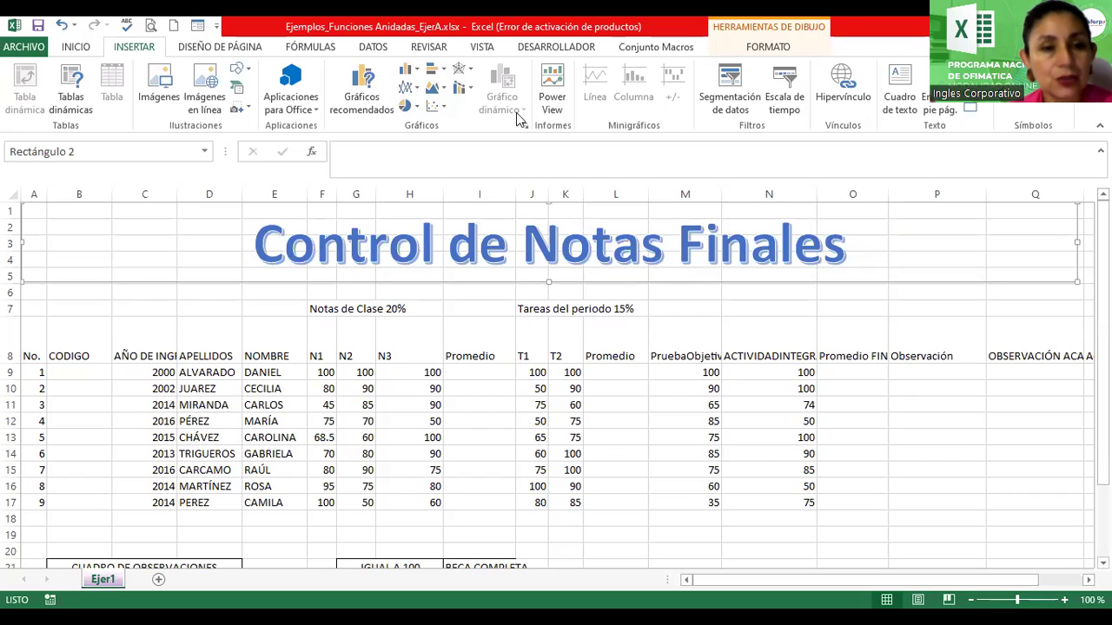
Apply the green Estilos de forma style to the Control de Notas Finales title banner
{"action": "left_click", "coordinate": [767, 48]}
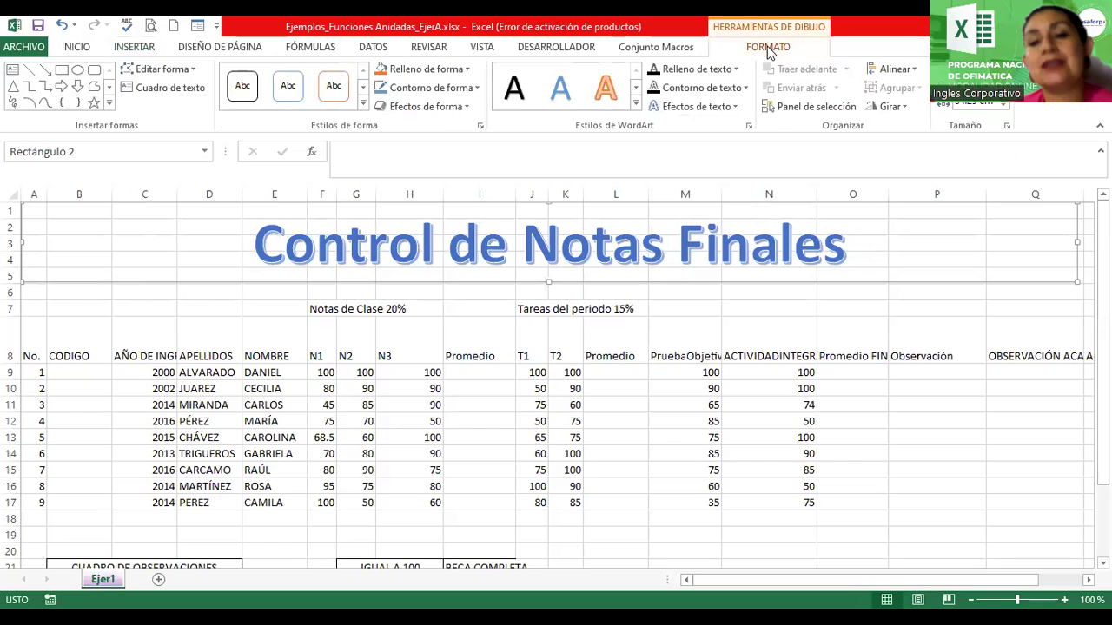
{"action": "left_click", "coordinate": [364, 104]}
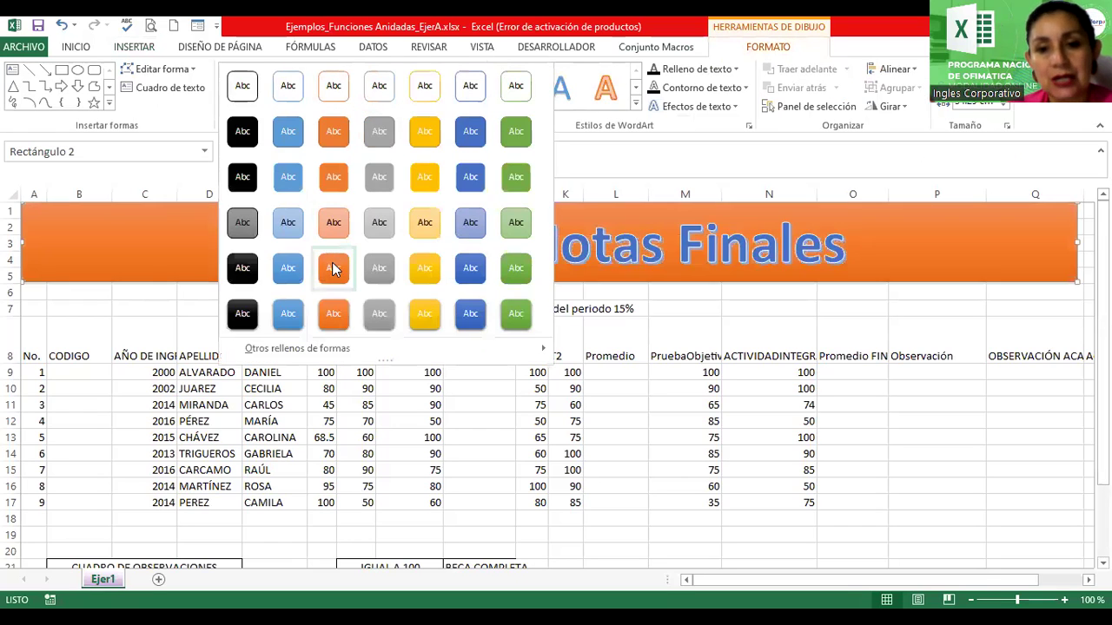
{"action": "left_click", "coordinate": [508, 276]}
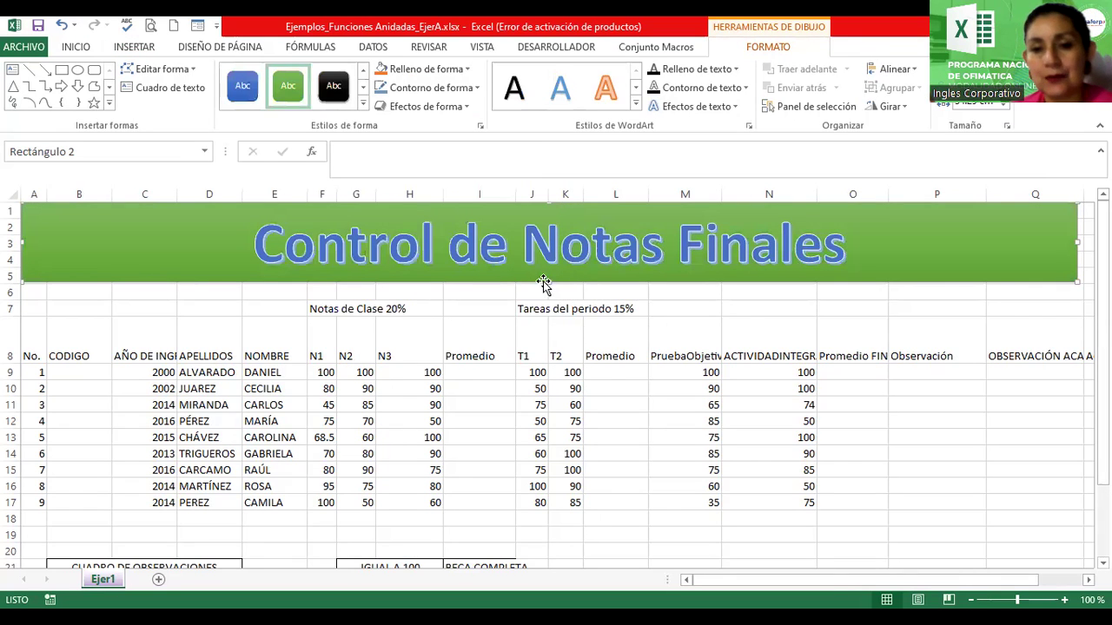
{"action": "left_click_drag", "start_coordinate": [547, 279], "coordinate": [544, 274]}
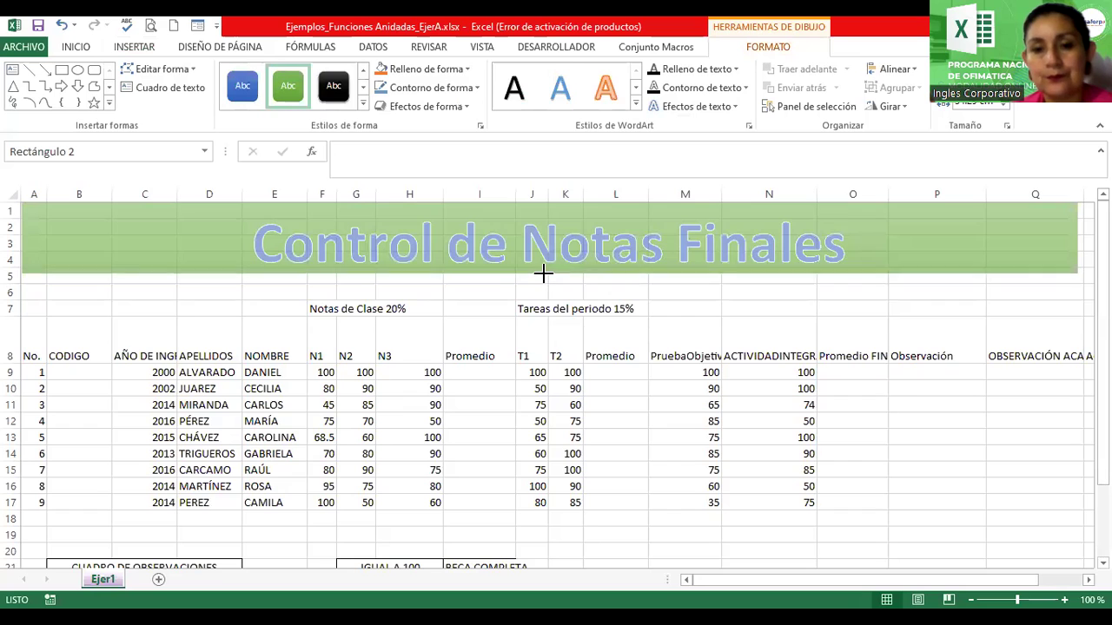
{"action": "left_click", "coordinate": [681, 300]}
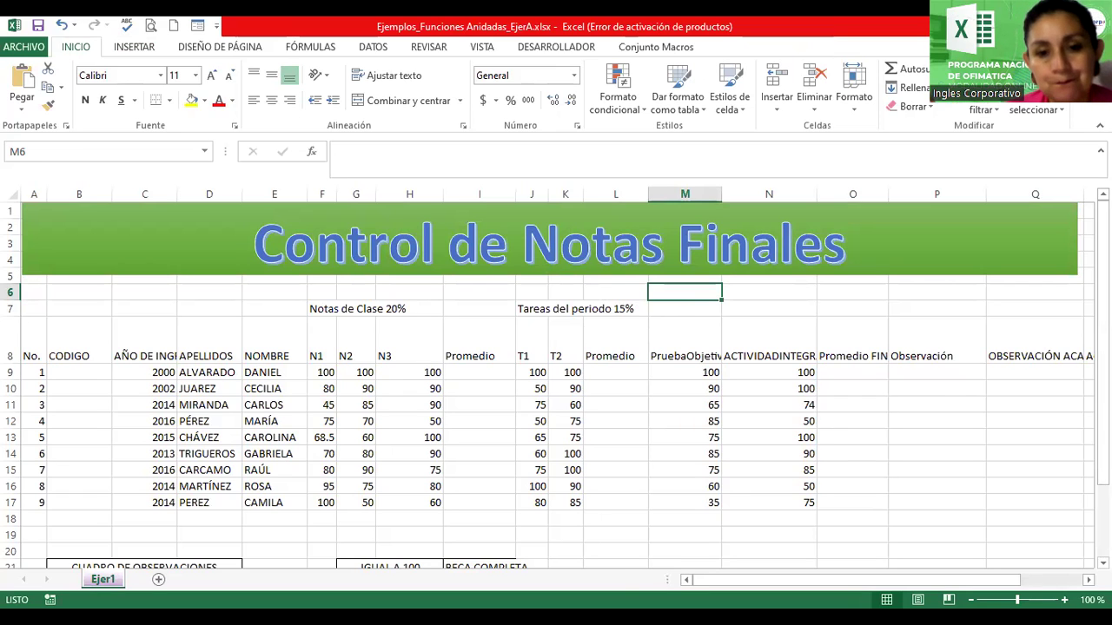
Zoom the grades sheet in to 160% and scroll so rows 6–8 show
{"action": "left_click", "coordinate": [480, 374]}
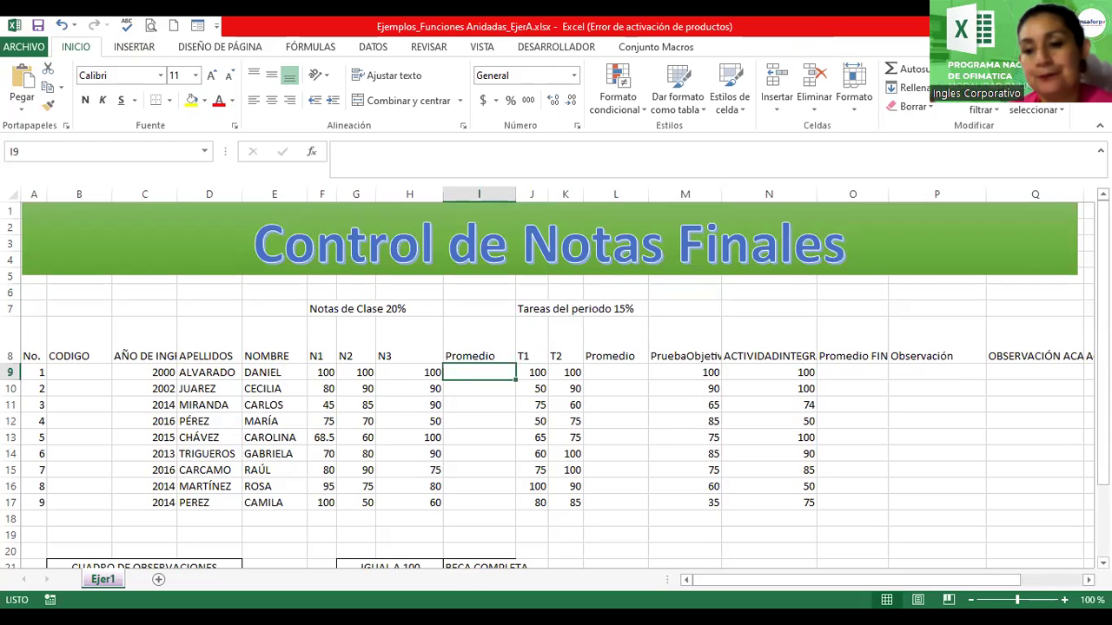
{"action": "scroll", "coordinate": [556, 382], "scroll_direction": "down", "scroll_amount": 1}
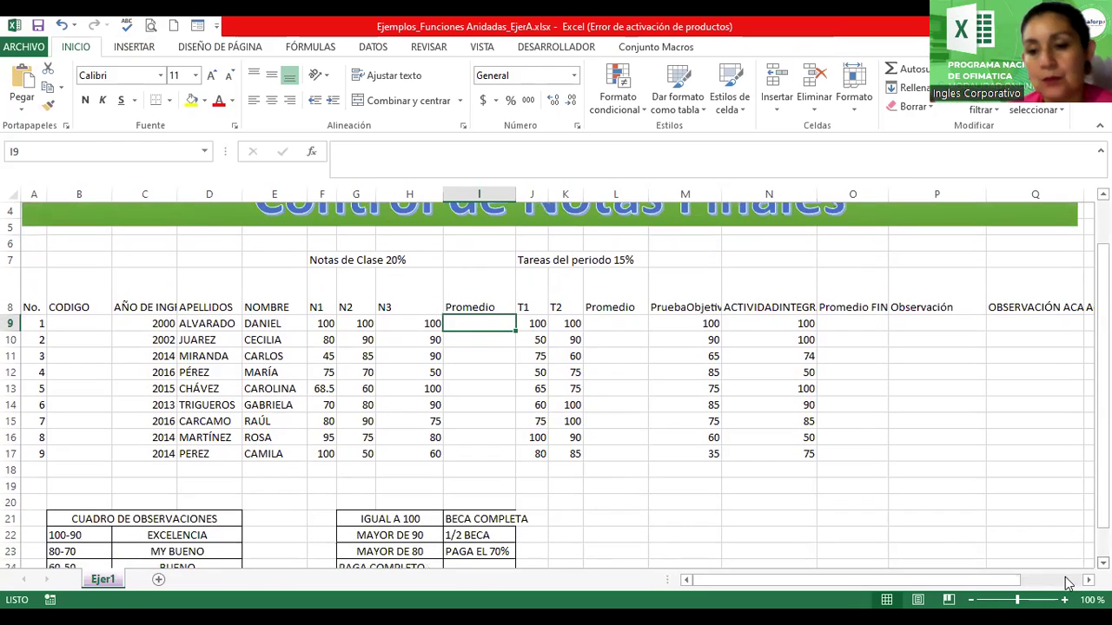
{"action": "left_click", "coordinate": [1064, 599]}
{"action": "left_click", "coordinate": [1064, 599]}
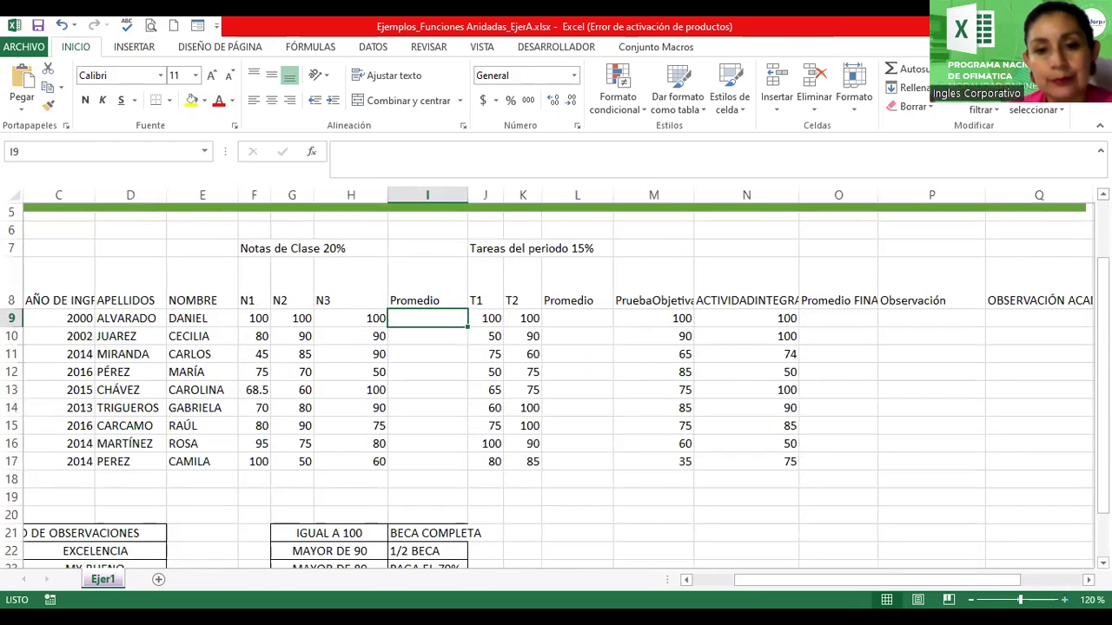
{"action": "left_click", "coordinate": [1064, 599]}
{"action": "left_click", "coordinate": [1064, 599]}
{"action": "left_click", "coordinate": [1063, 600]}
{"action": "left_click", "coordinate": [1064, 599]}
{"action": "left_click", "coordinate": [1064, 599]}
{"action": "left_click", "coordinate": [1064, 599]}
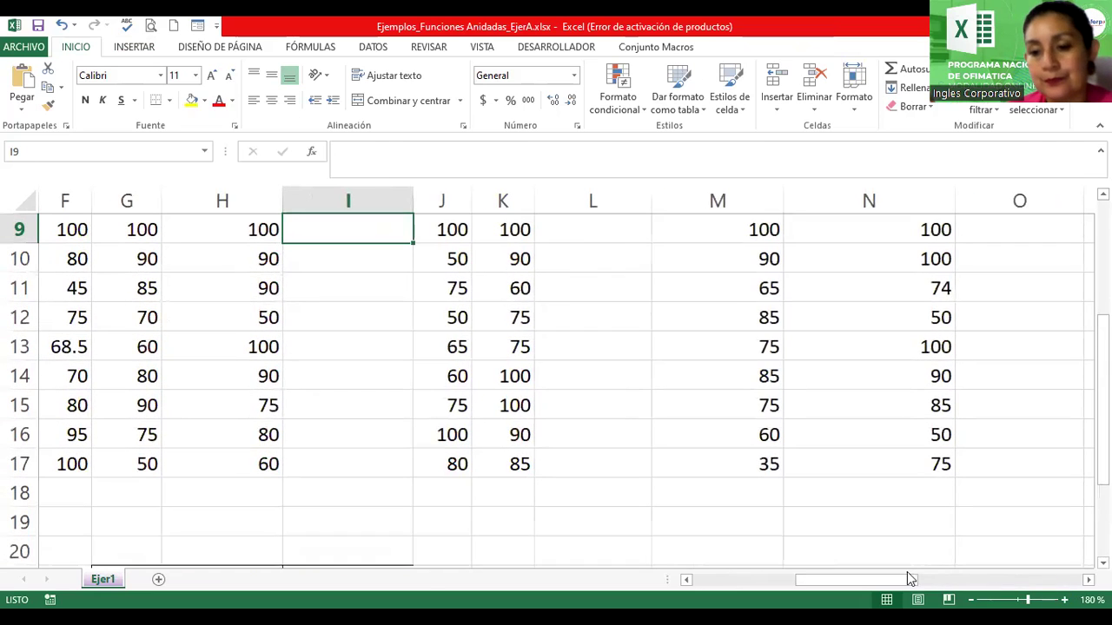
{"action": "left_click_drag", "start_coordinate": [875, 580], "coordinate": [835, 580]}
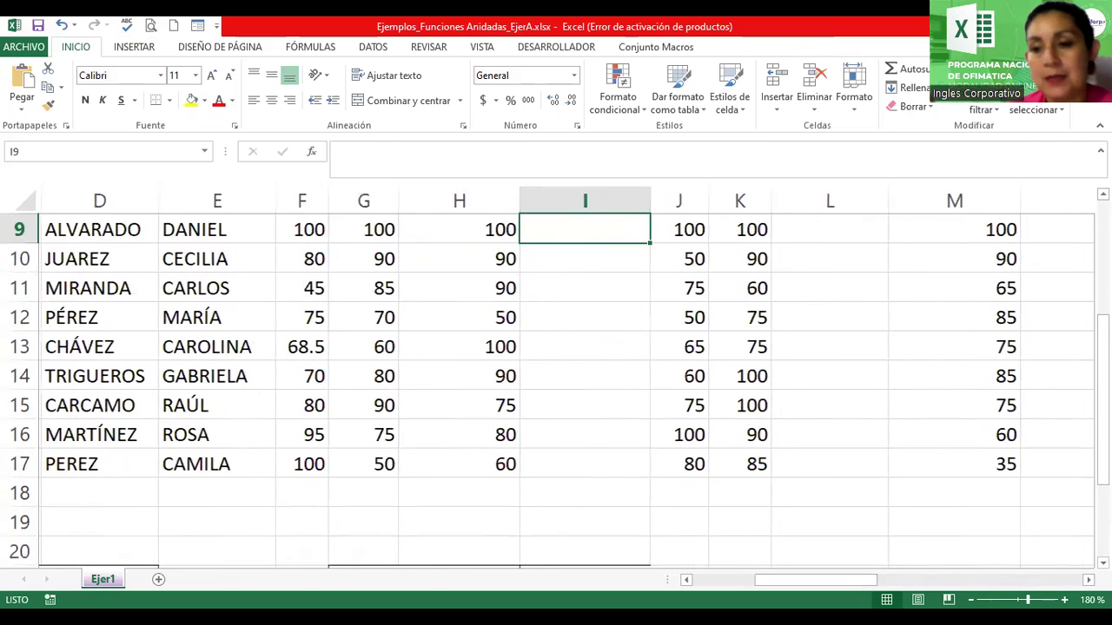
{"action": "scroll", "coordinate": [556, 390], "scroll_direction": "up", "scroll_amount": 1}
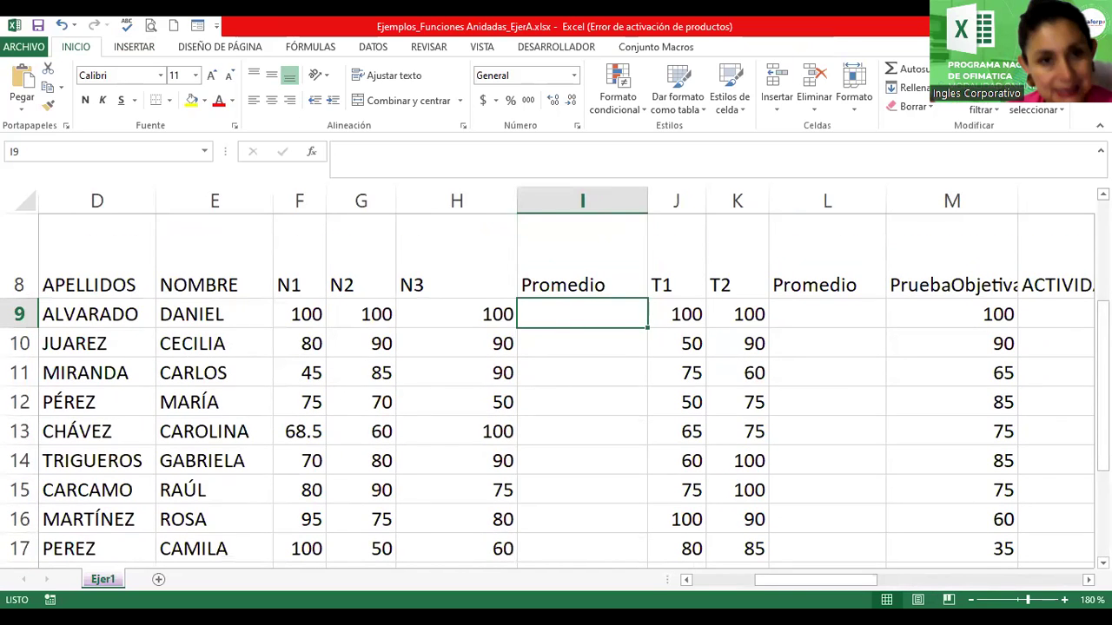
{"action": "scroll", "coordinate": [981, 367], "scroll_direction": "down", "scroll_amount": 1, "text": "ctrl"}
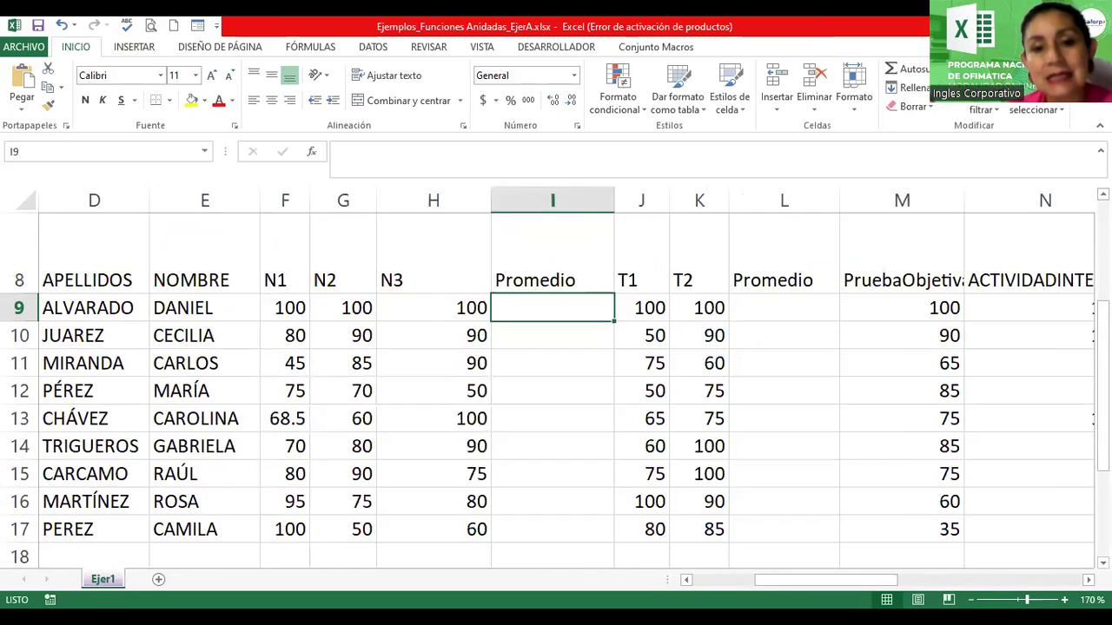
{"action": "scroll", "coordinate": [981, 368], "scroll_direction": "down", "scroll_amount": 1, "text": "ctrl"}
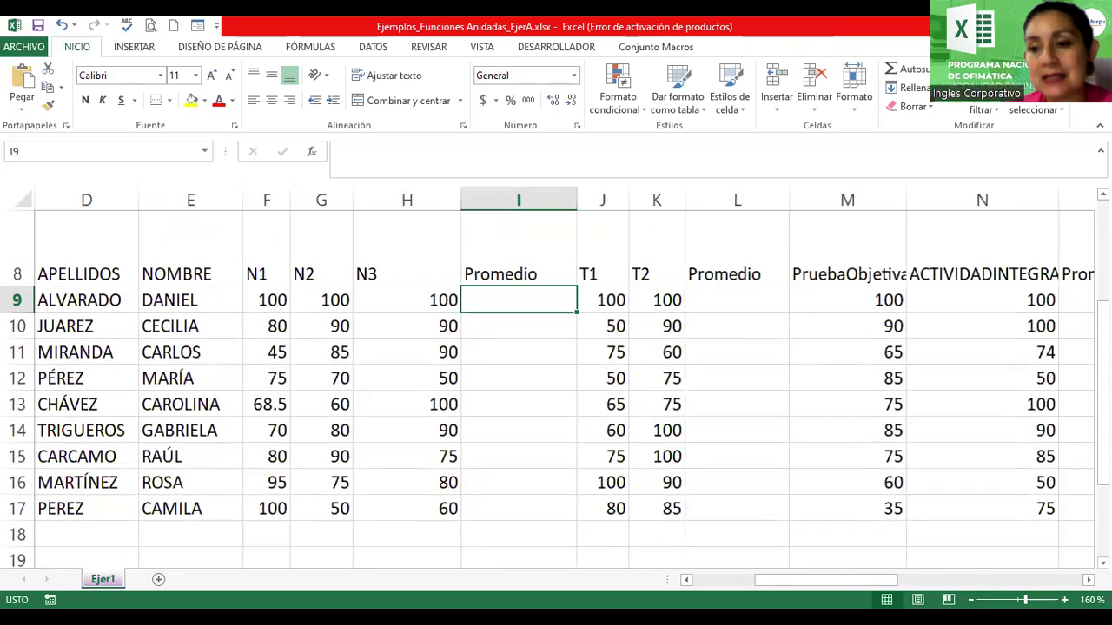
{"action": "scroll", "coordinate": [729, 266], "scroll_direction": "up", "scroll_amount": 1}
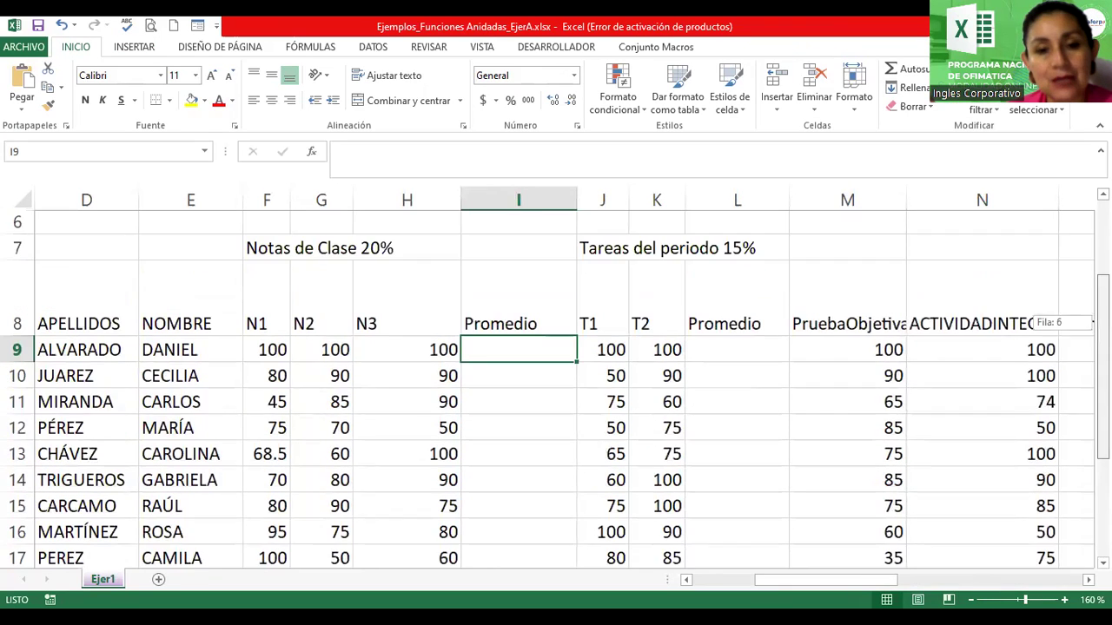
Point out the Notas de Clase 20% heading and the N1 and N2 headers
{"action": "left_click", "coordinate": [323, 250]}
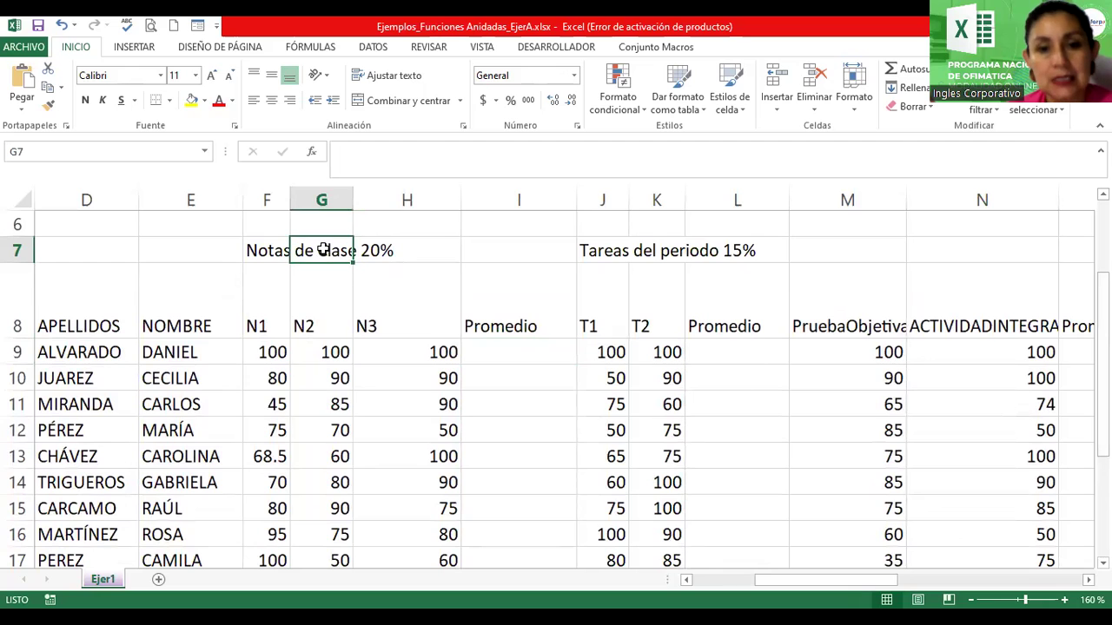
{"action": "left_click", "coordinate": [252, 251]}
{"action": "left_click", "coordinate": [261, 326]}
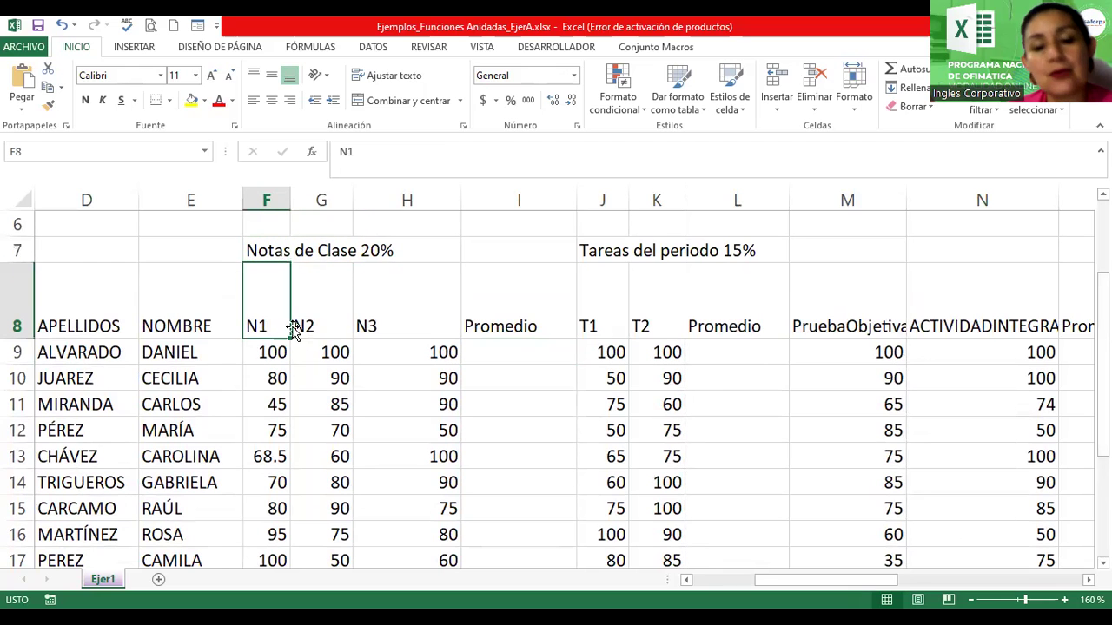
{"action": "left_click", "coordinate": [346, 307]}
Enter =PROMEDIO(F9:H9) in I9, giving the first student's class-notes average of 100
{"action": "left_click", "coordinate": [416, 327]}
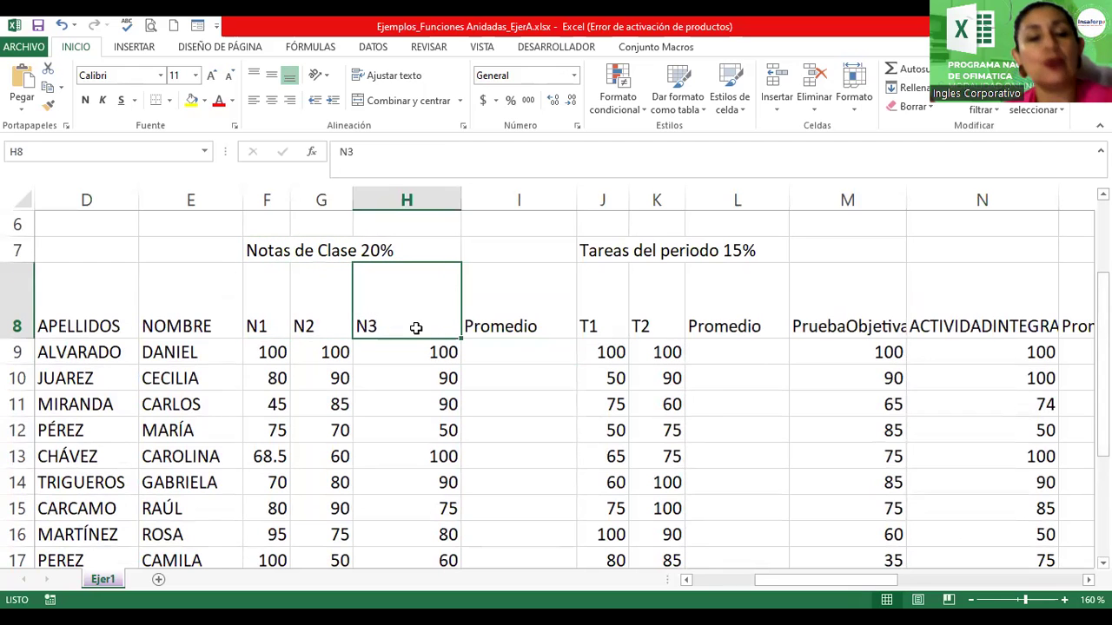
{"action": "left_click", "coordinate": [493, 351]}
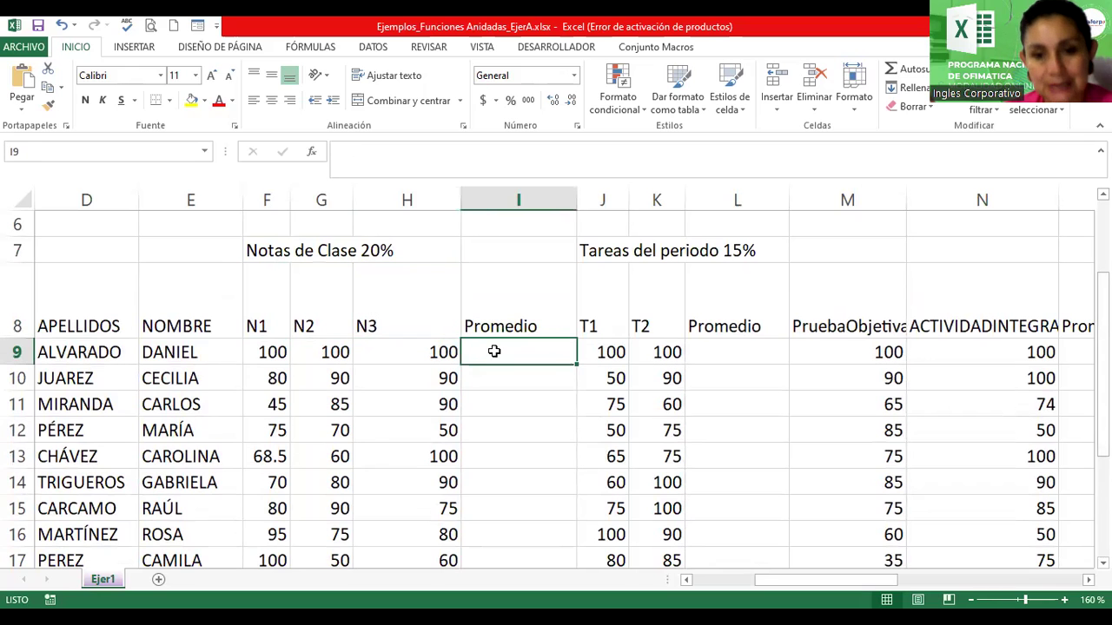
{"action": "type", "text": "=p"}
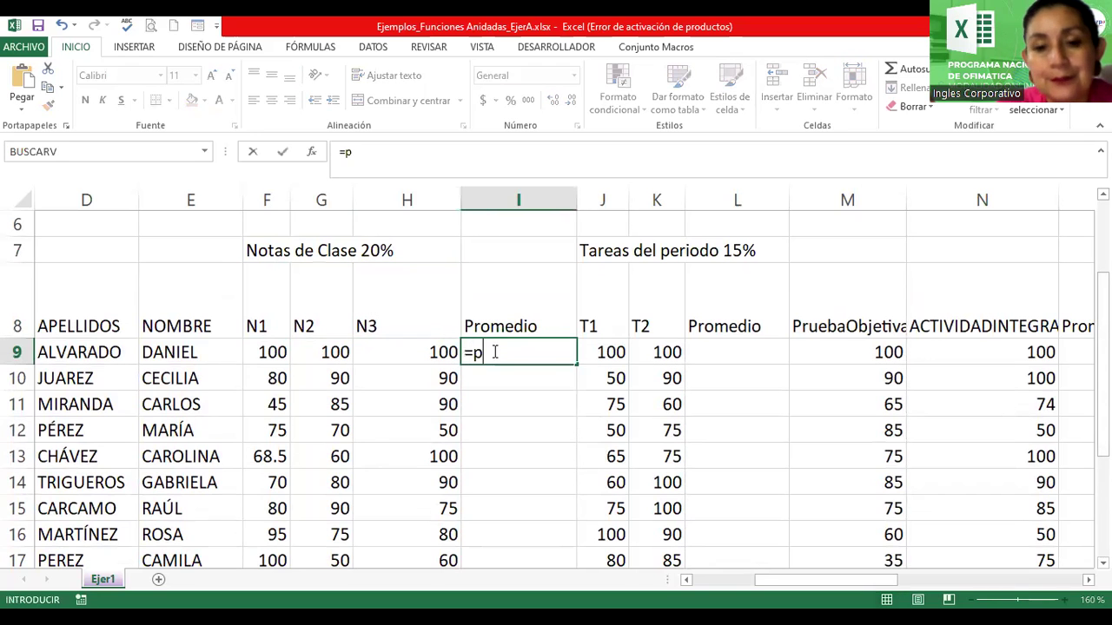
{"action": "type", "text": "romedio"}
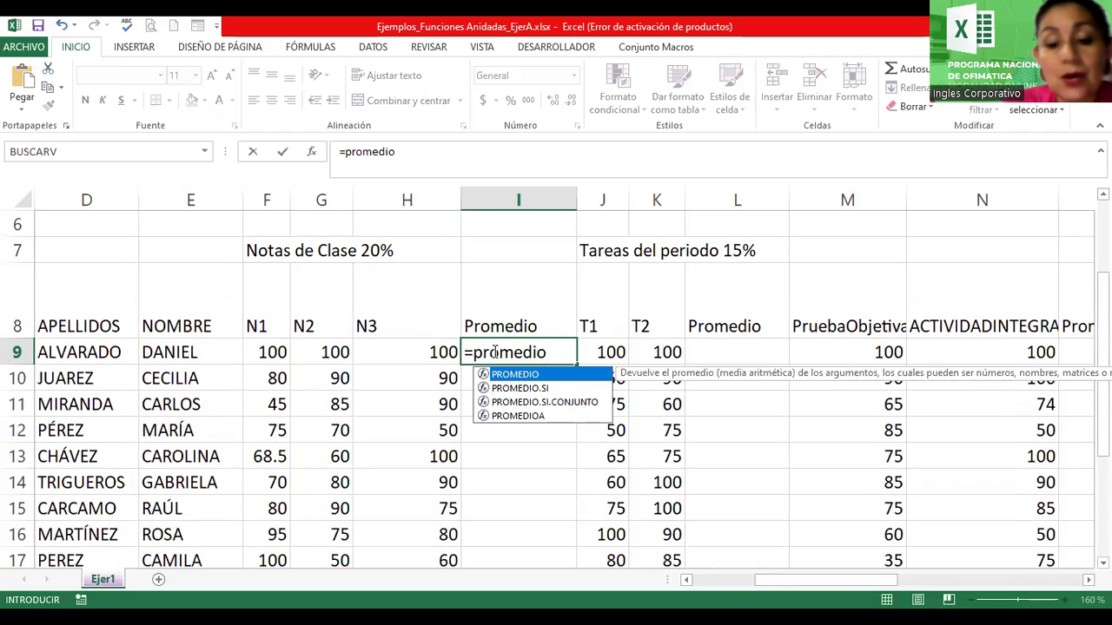
{"action": "type", "text": "("}
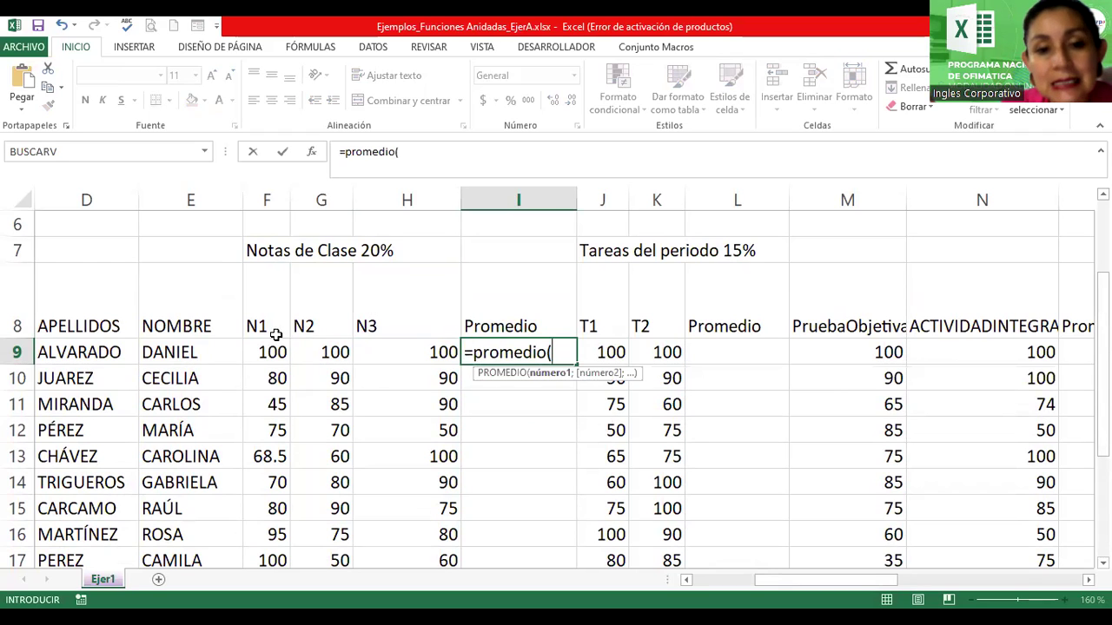
{"action": "left_click_drag", "start_coordinate": [269, 351], "coordinate": [377, 348]}
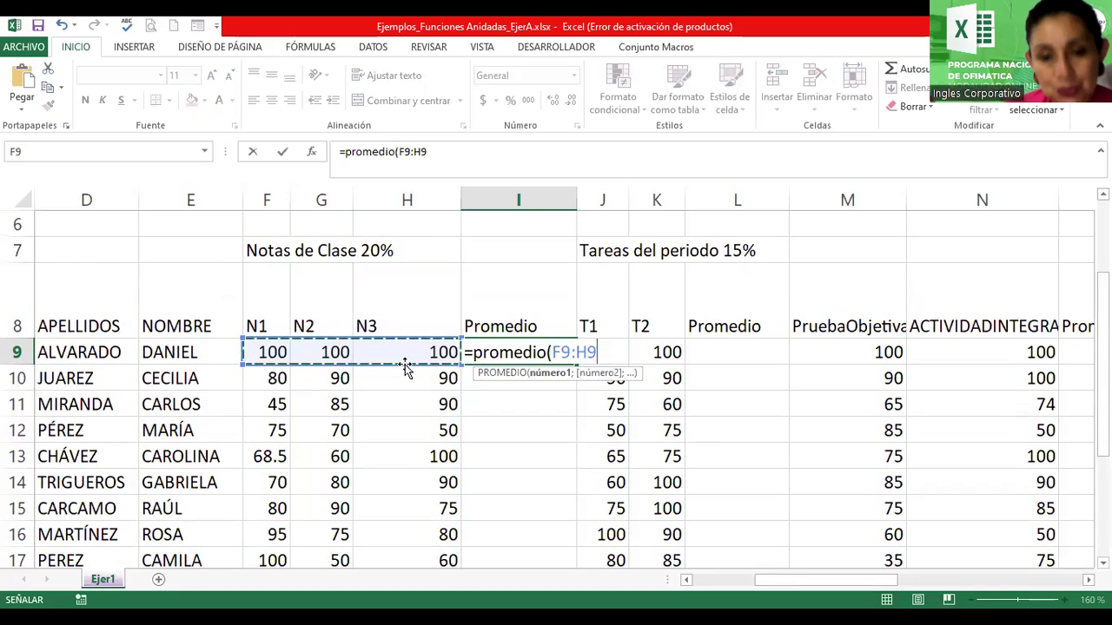
{"action": "key", "text": "Return"}
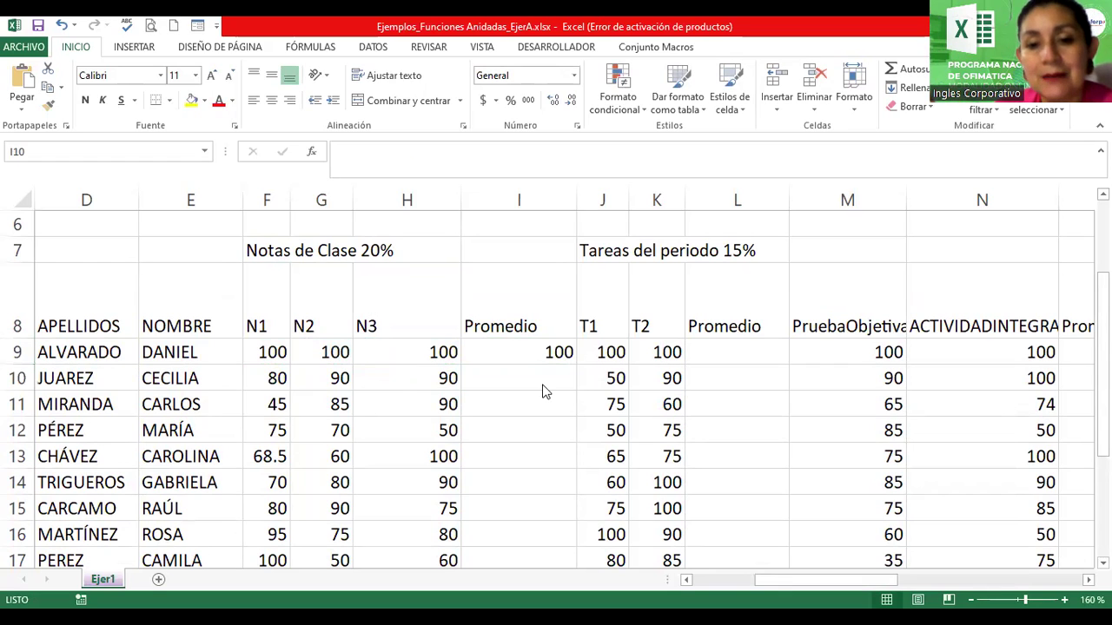
{"action": "left_click", "coordinate": [542, 352]}
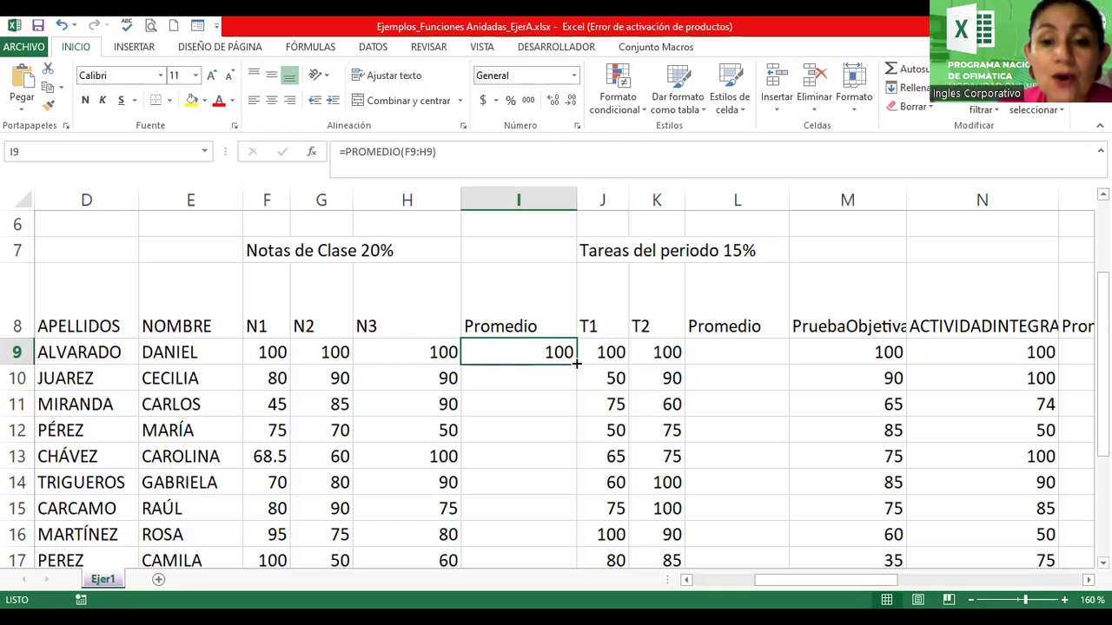
Copy the I9 average formula down to all students and make the averages bold and centred
{"action": "double_click", "coordinate": [576, 364]}
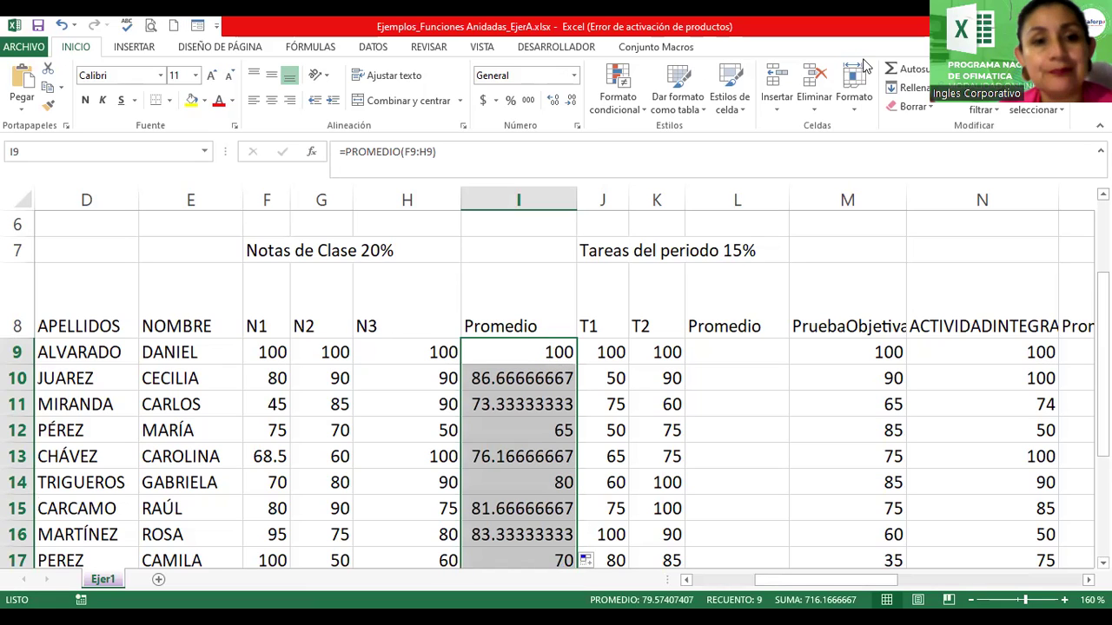
{"action": "left_click", "coordinate": [85, 101]}
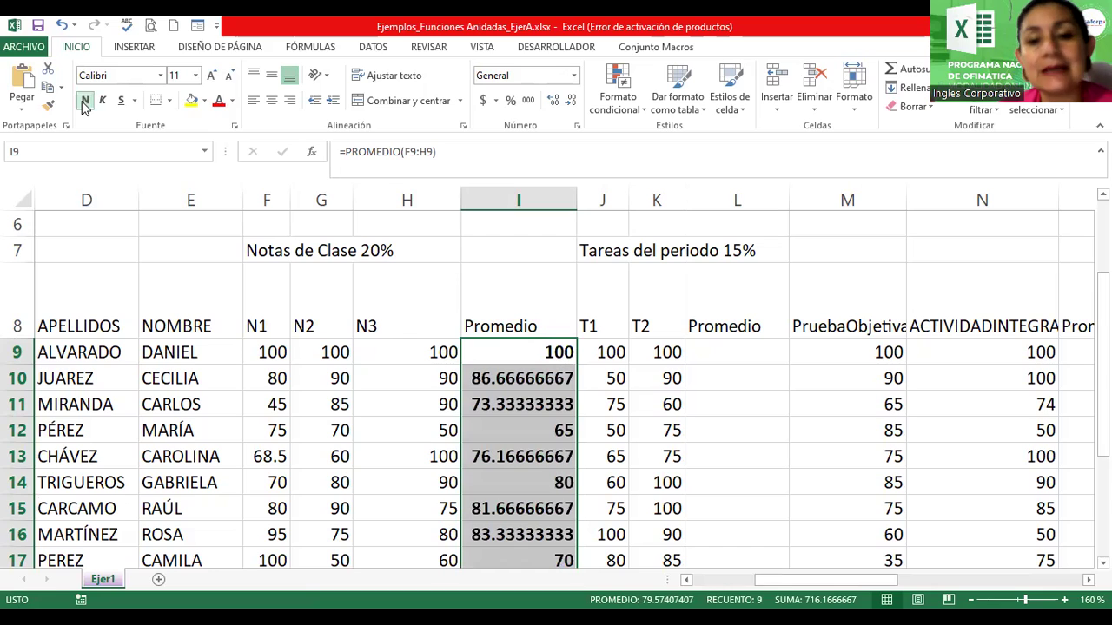
{"action": "left_click", "coordinate": [272, 102]}
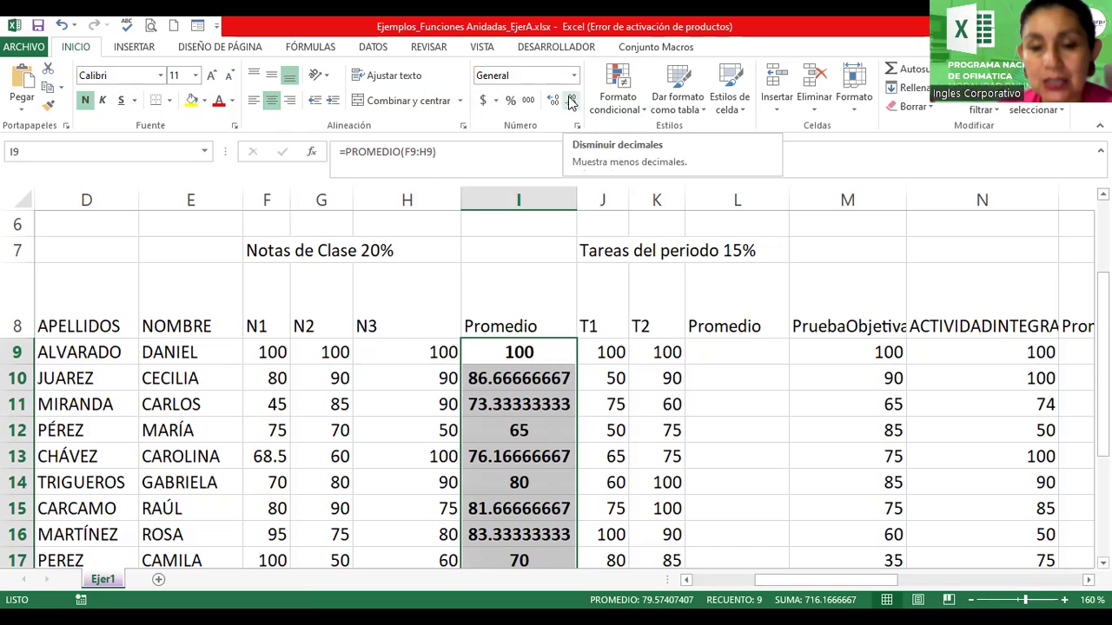
Round the Promedio averages to whole numbers: 100, 87, 73, 65, 76, 80, 82, 83, 70
{"action": "left_click", "coordinate": [571, 101]}
{"action": "left_click", "coordinate": [570, 102]}
{"action": "left_click", "coordinate": [571, 101]}
{"action": "left_click", "coordinate": [571, 102]}
{"action": "left_click", "coordinate": [570, 102]}
{"action": "left_click", "coordinate": [570, 101]}
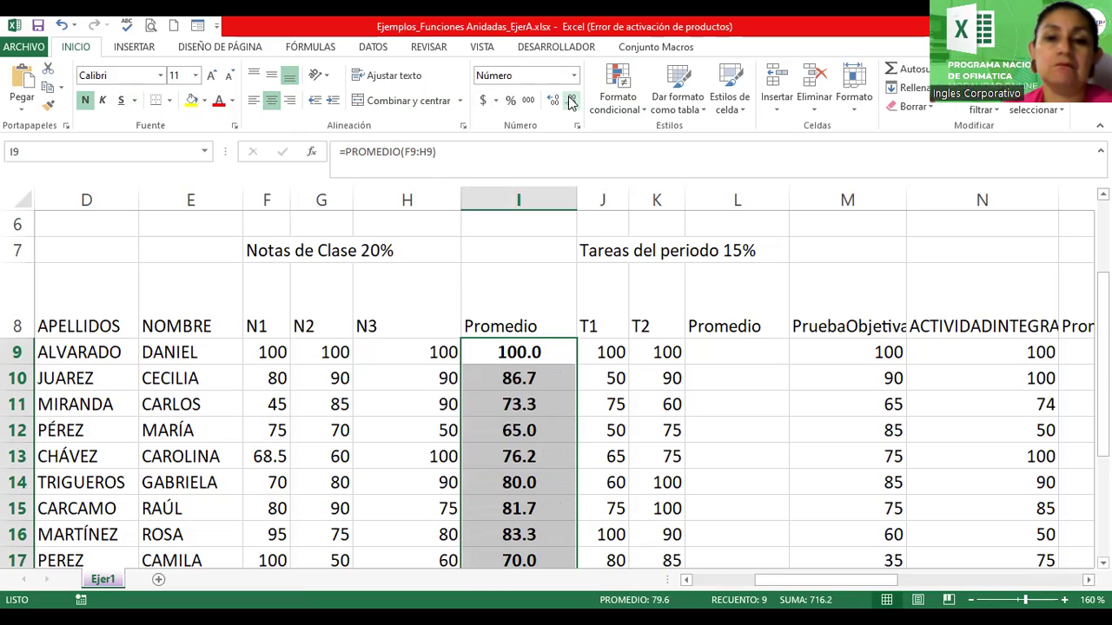
{"action": "left_click", "coordinate": [571, 102]}
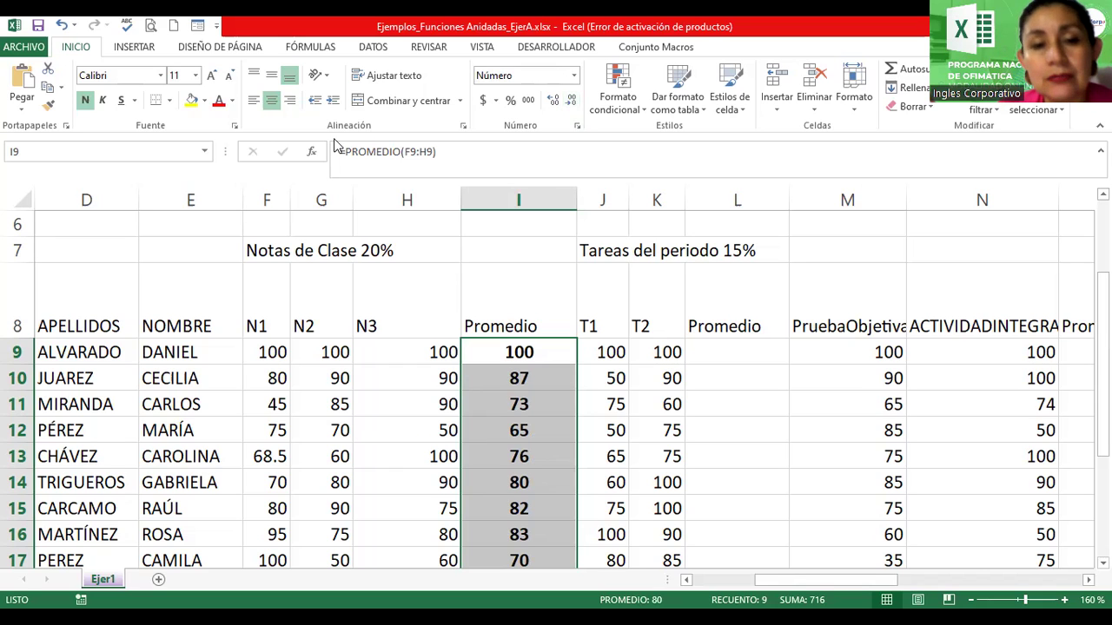
Give the Promedio averages a light green fill, then scroll back to header row 8
{"action": "left_click", "coordinate": [206, 100]}
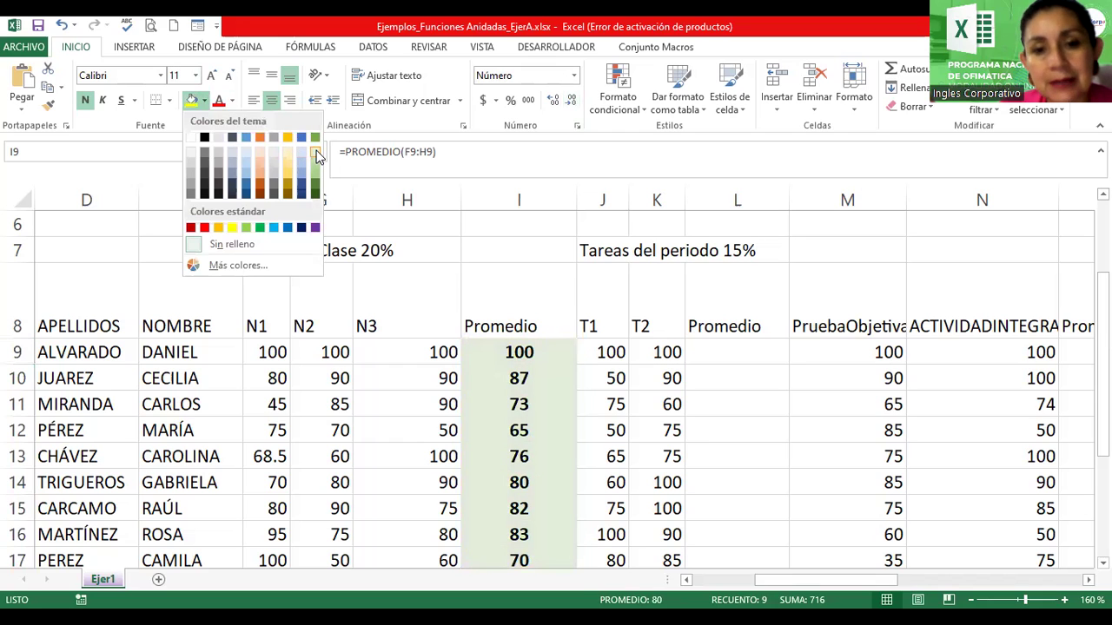
{"action": "left_click", "coordinate": [315, 152]}
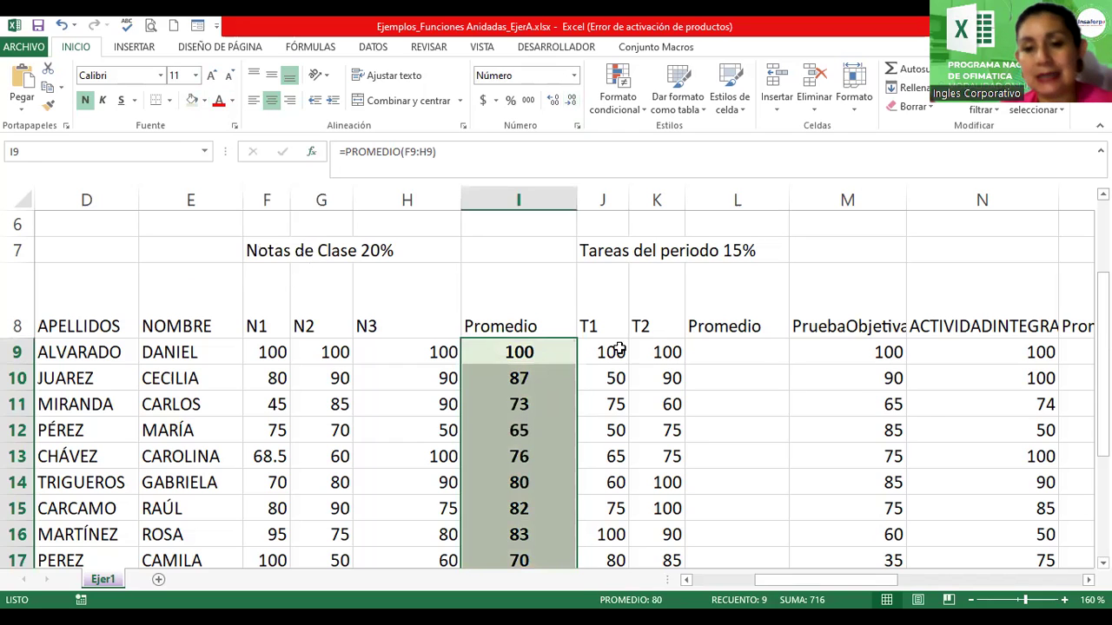
{"action": "left_click", "coordinate": [828, 388]}
{"action": "scroll", "coordinate": [556, 377], "scroll_direction": "down", "scroll_amount": 1}
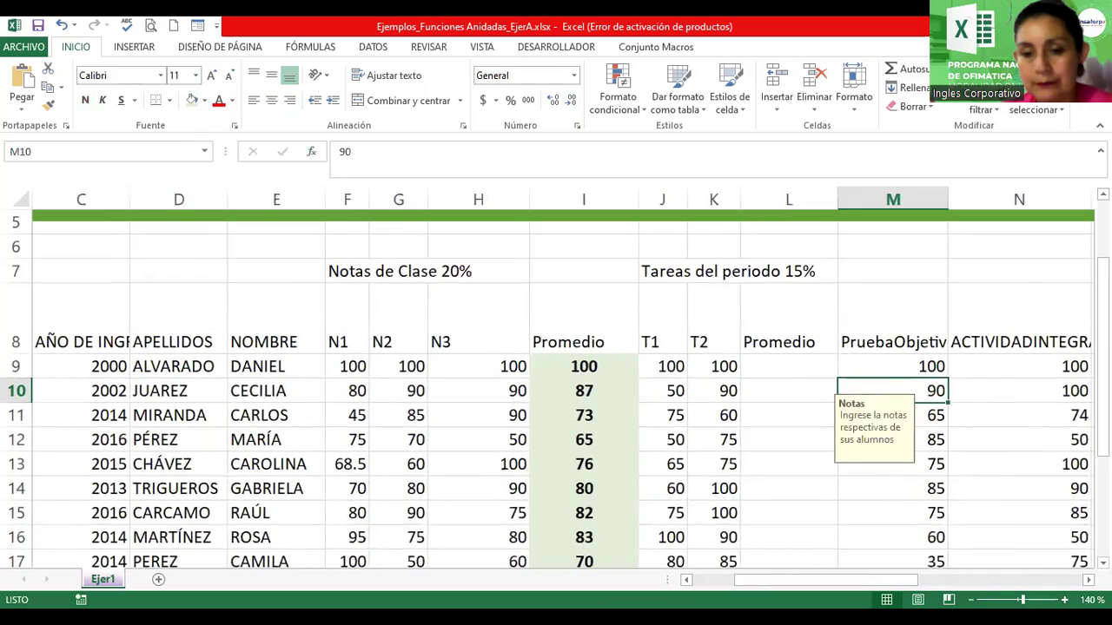
{"action": "scroll", "coordinate": [556, 378], "scroll_direction": "down", "scroll_amount": 1}
{"action": "scroll", "coordinate": [556, 378], "scroll_direction": "down", "scroll_amount": 2}
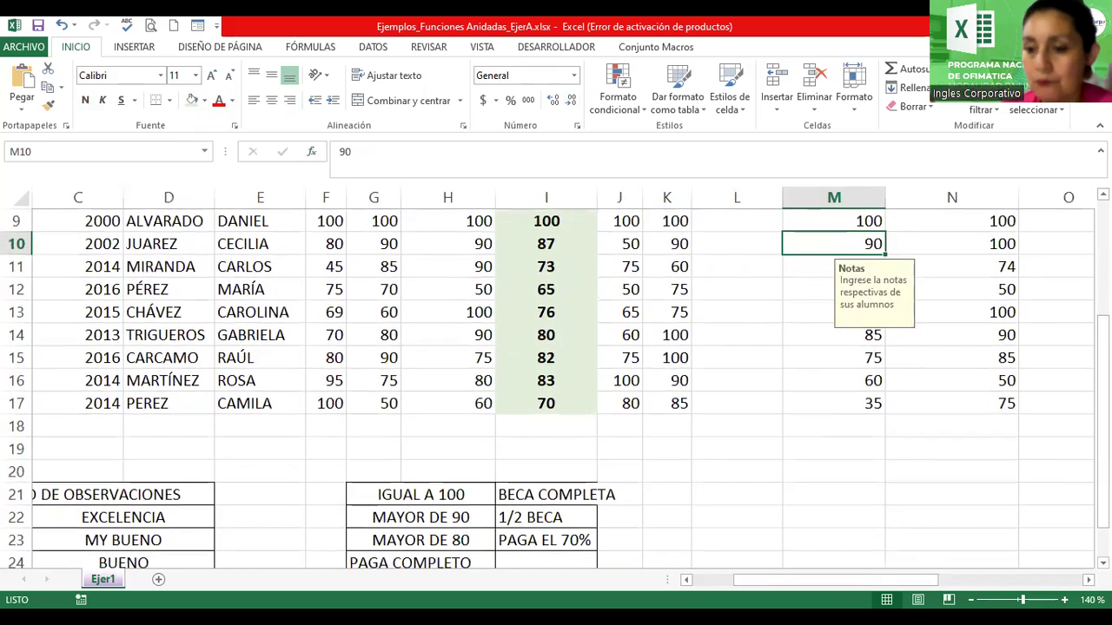
{"action": "scroll", "coordinate": [556, 378], "scroll_direction": "up", "scroll_amount": 1}
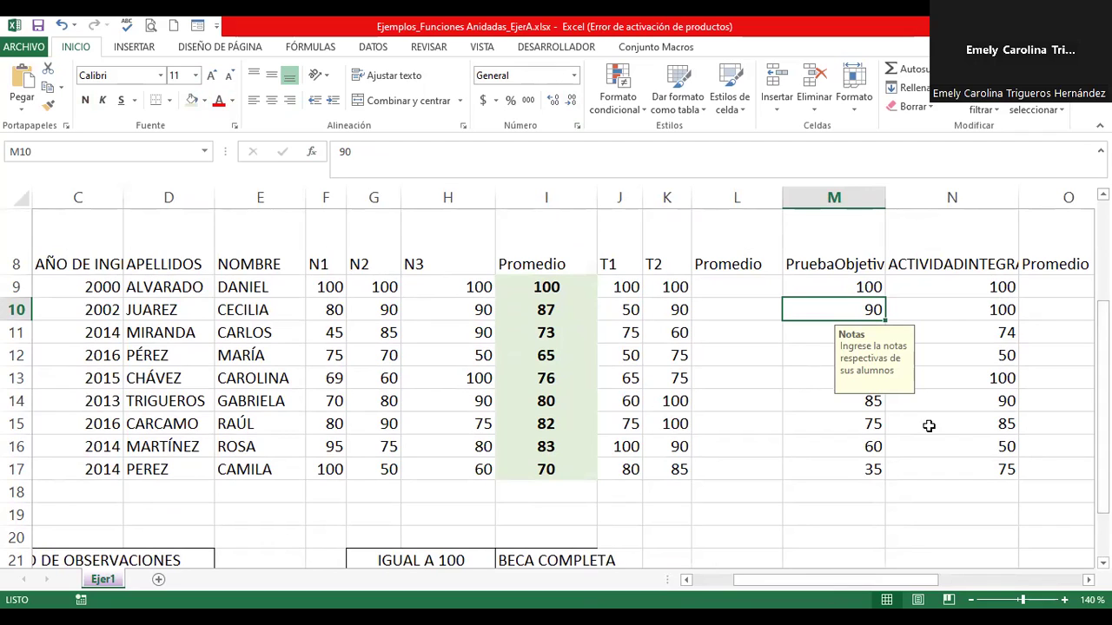
Re-commit the I9 =PROMEDIO formula, clear I10:I17, and drag I9 down to row 17
{"action": "double_click", "coordinate": [534, 287]}
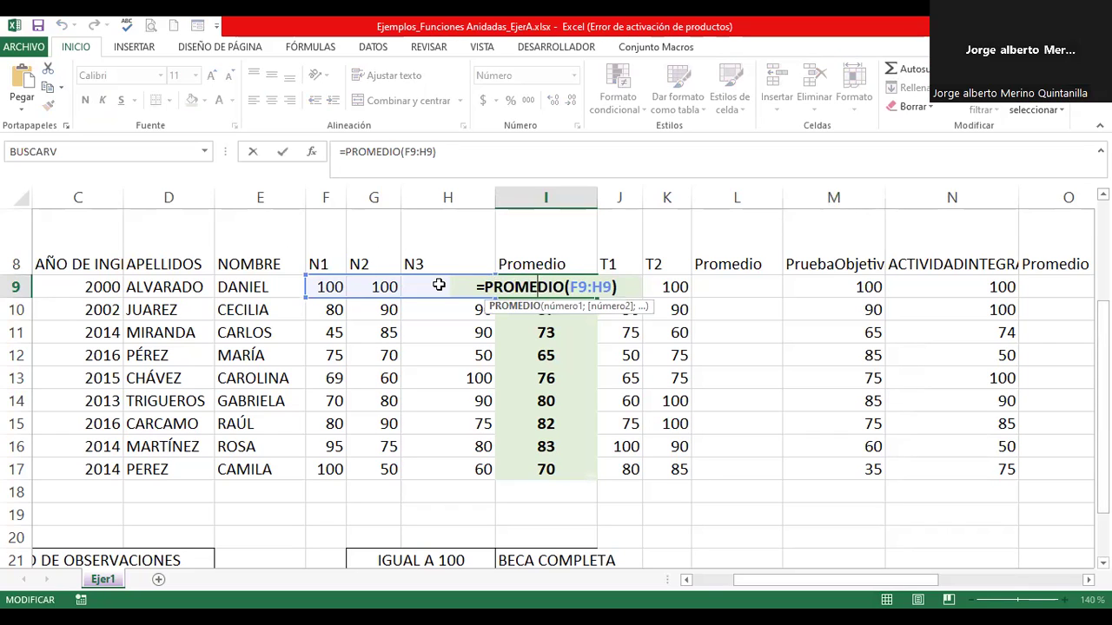
{"action": "key", "text": "Return"}
{"action": "left_click", "coordinate": [556, 287]}
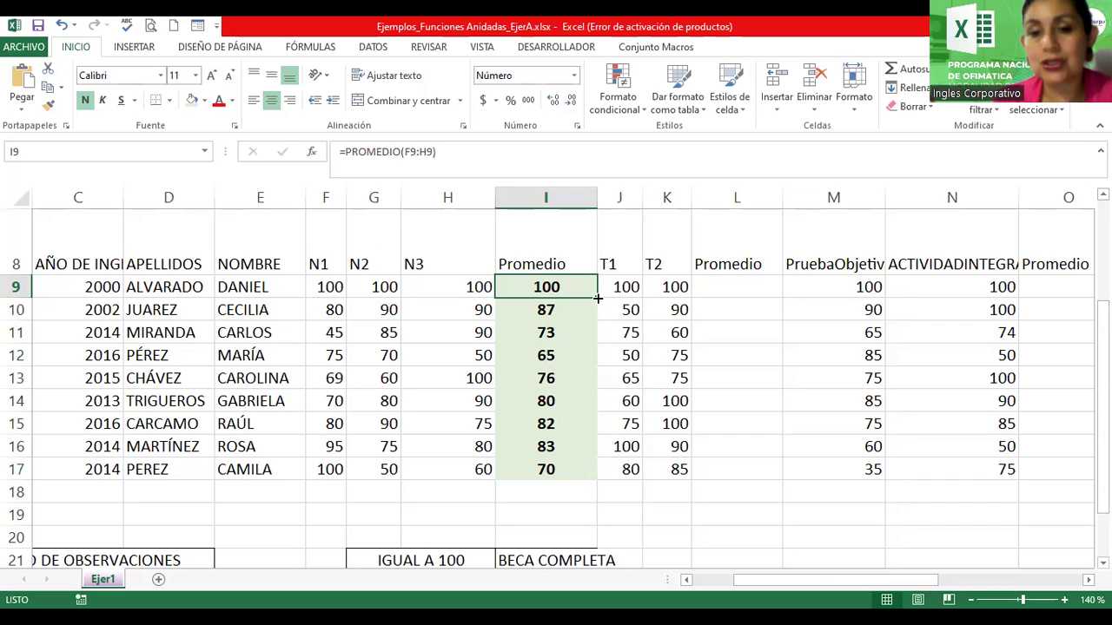
{"action": "left_click_drag", "start_coordinate": [573, 310], "coordinate": [563, 457]}
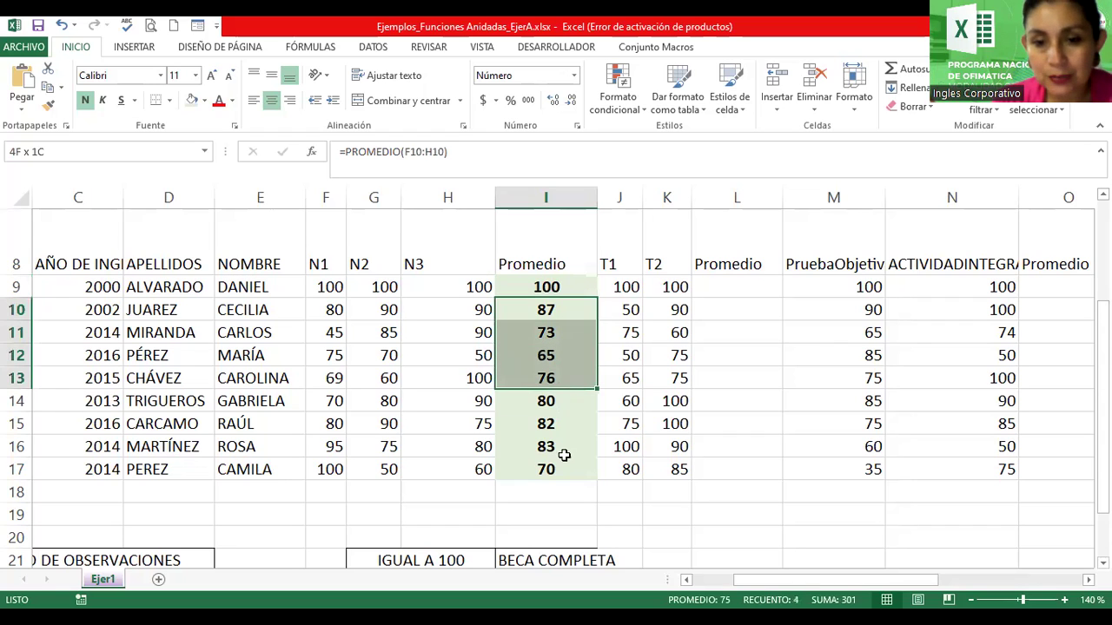
{"action": "key", "text": "Delete"}
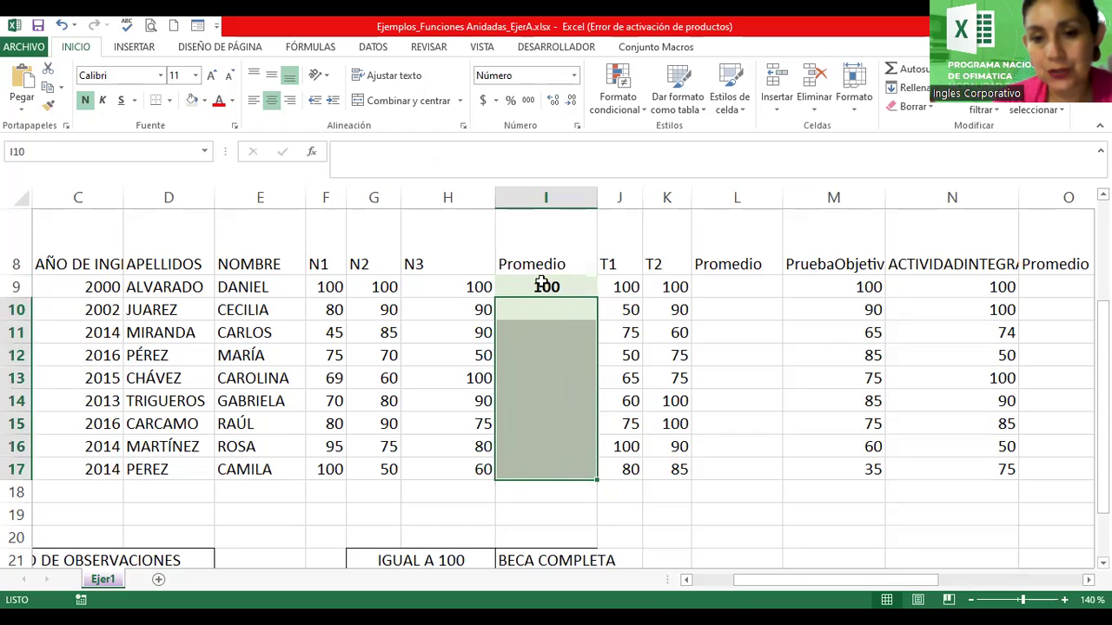
{"action": "left_click", "coordinate": [586, 292]}
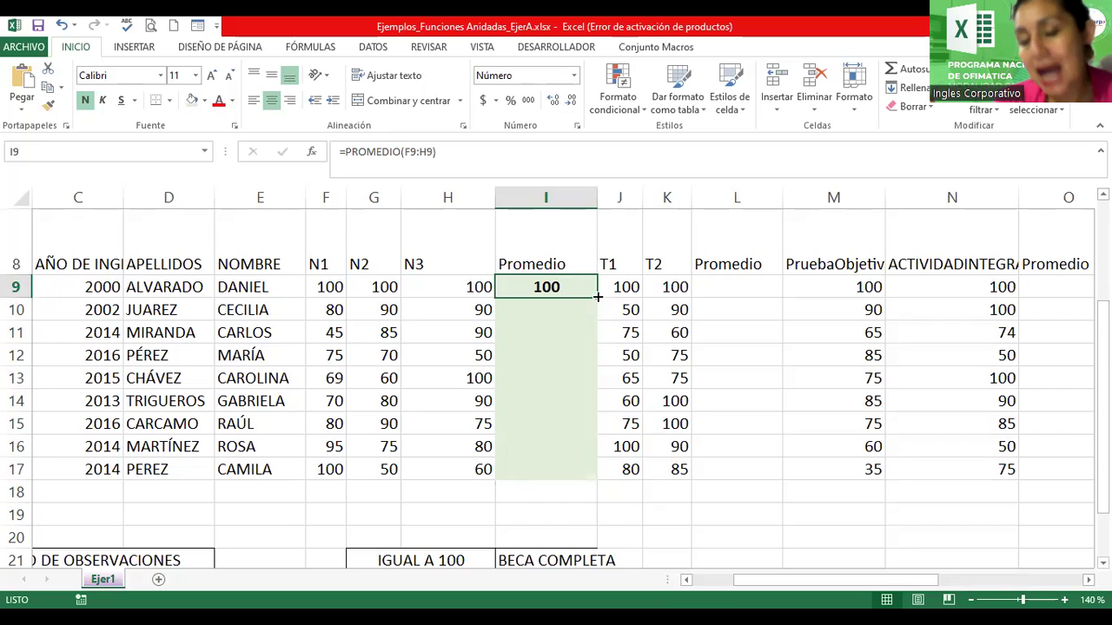
{"action": "left_click_drag", "start_coordinate": [597, 297], "coordinate": [598, 478]}
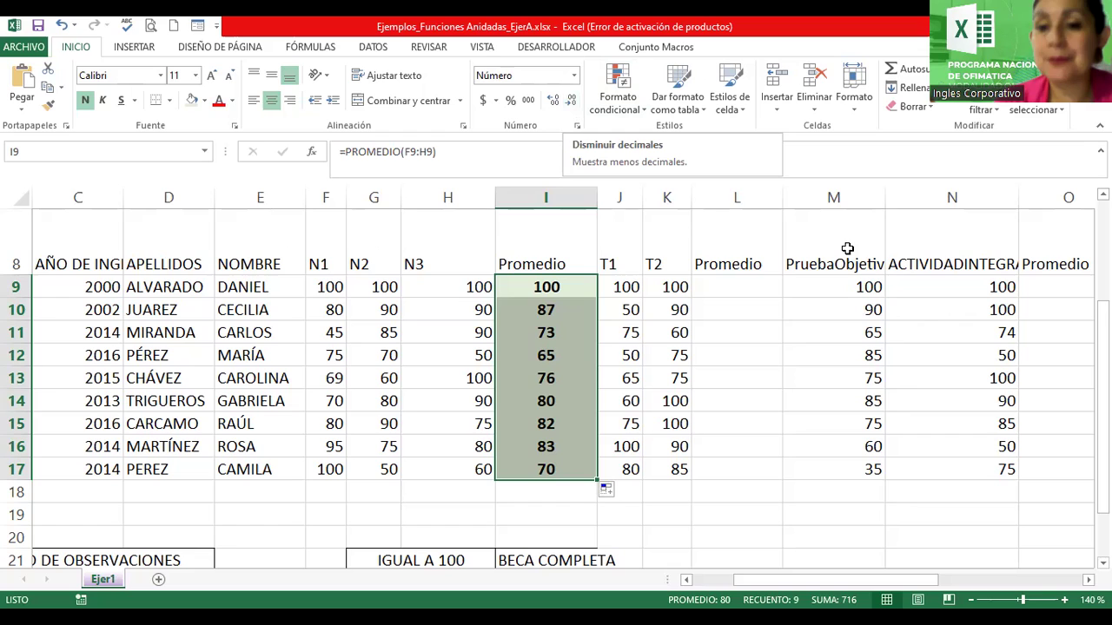
Enter =PROMEDIO(J9:K9) in L9 and copy it down to L17
{"action": "left_click", "coordinate": [747, 285]}
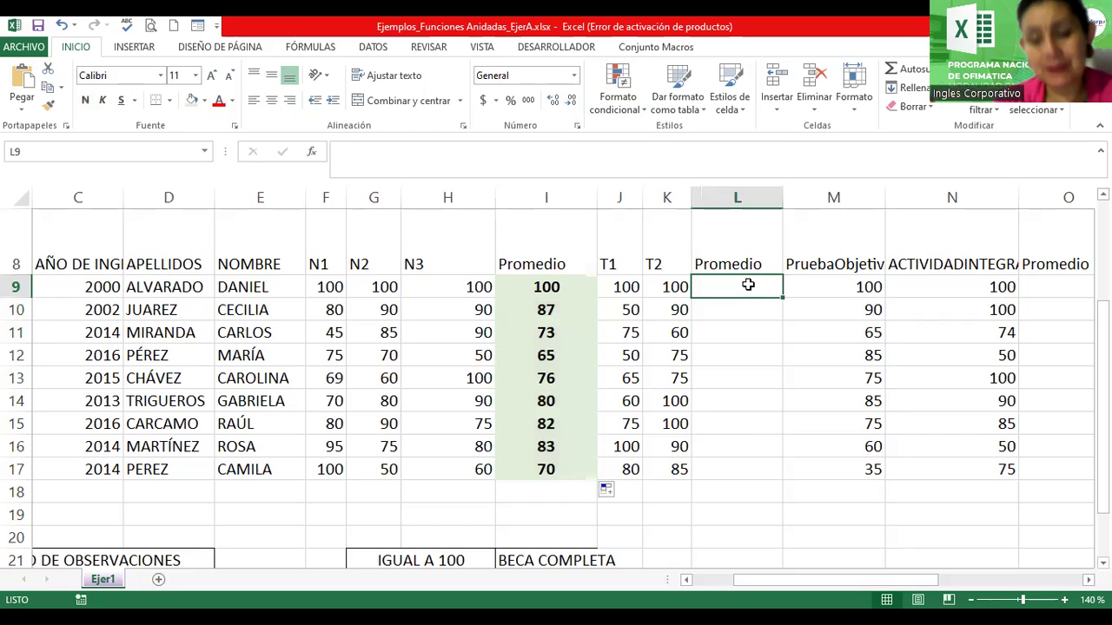
{"action": "type", "text": "=p"}
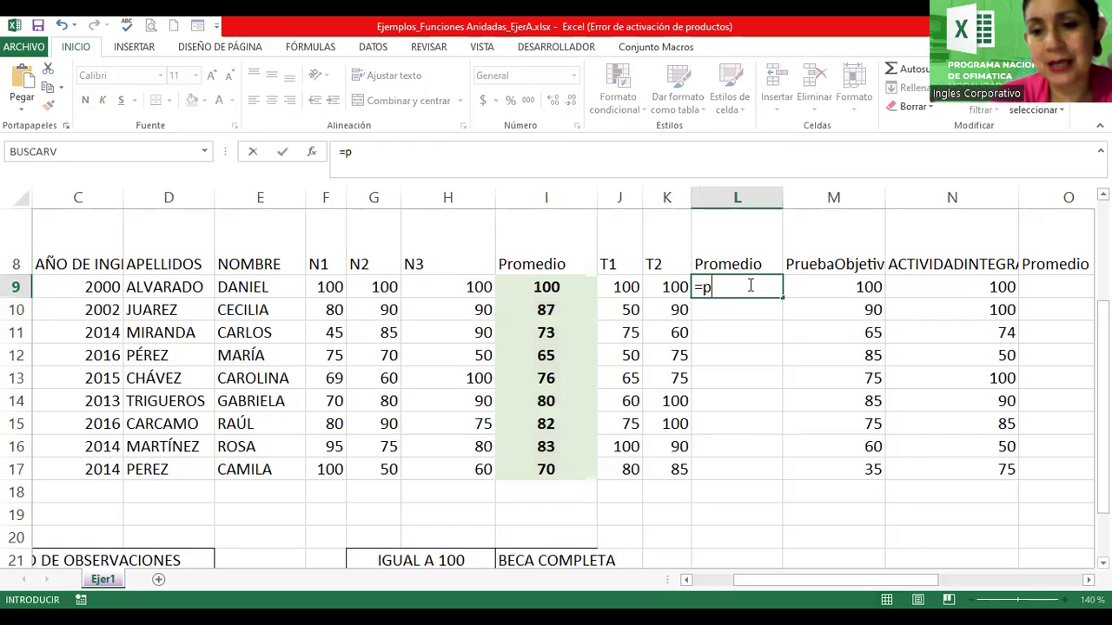
{"action": "type", "text": "romedio("}
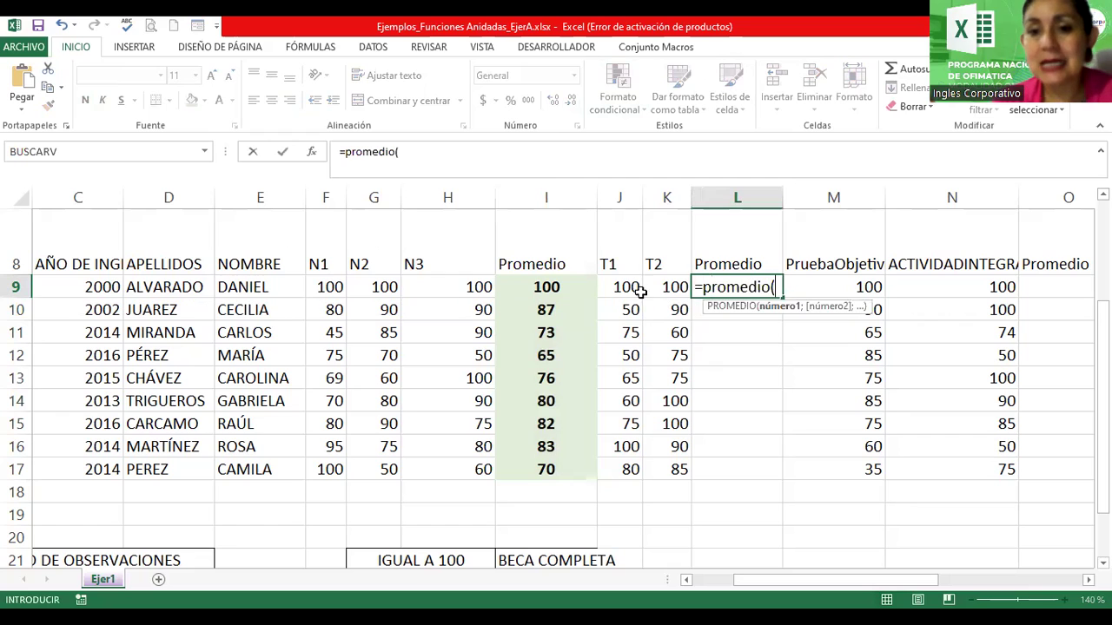
{"action": "left_click", "coordinate": [641, 287]}
{"action": "left_click_drag", "start_coordinate": [644, 287], "coordinate": [656, 286]}
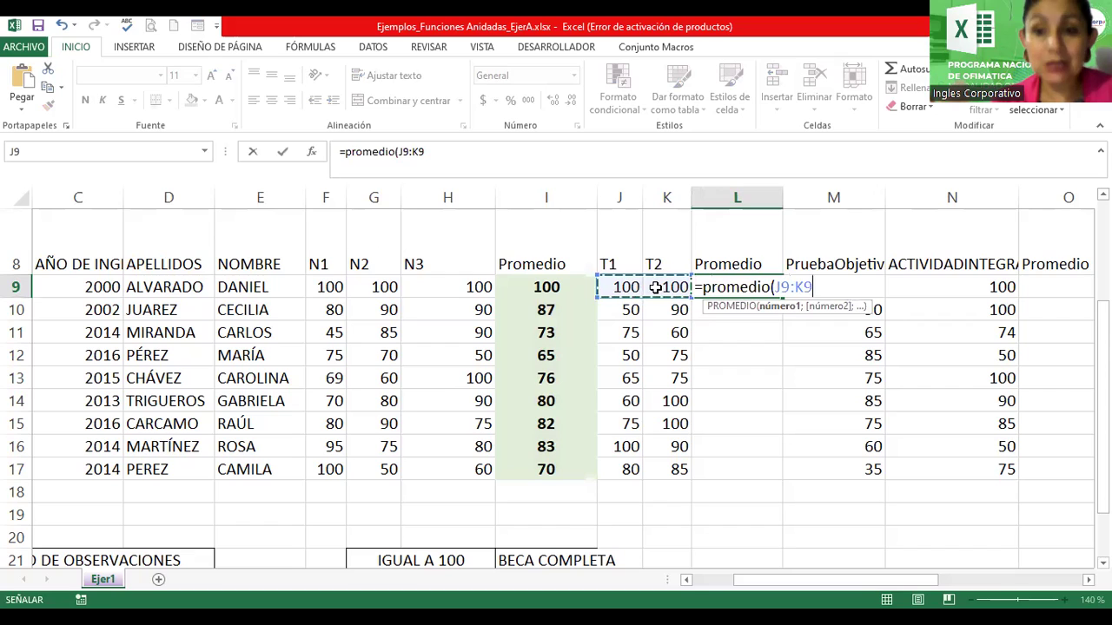
{"action": "type", "text": ")"}
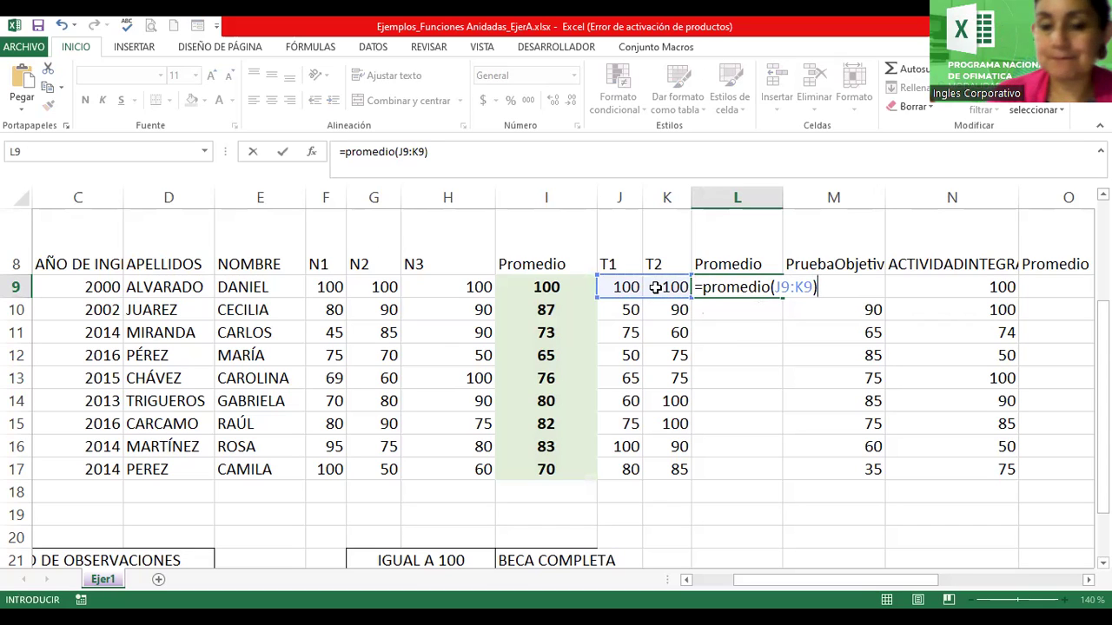
{"action": "key", "text": "Return"}
{"action": "left_click", "coordinate": [749, 289]}
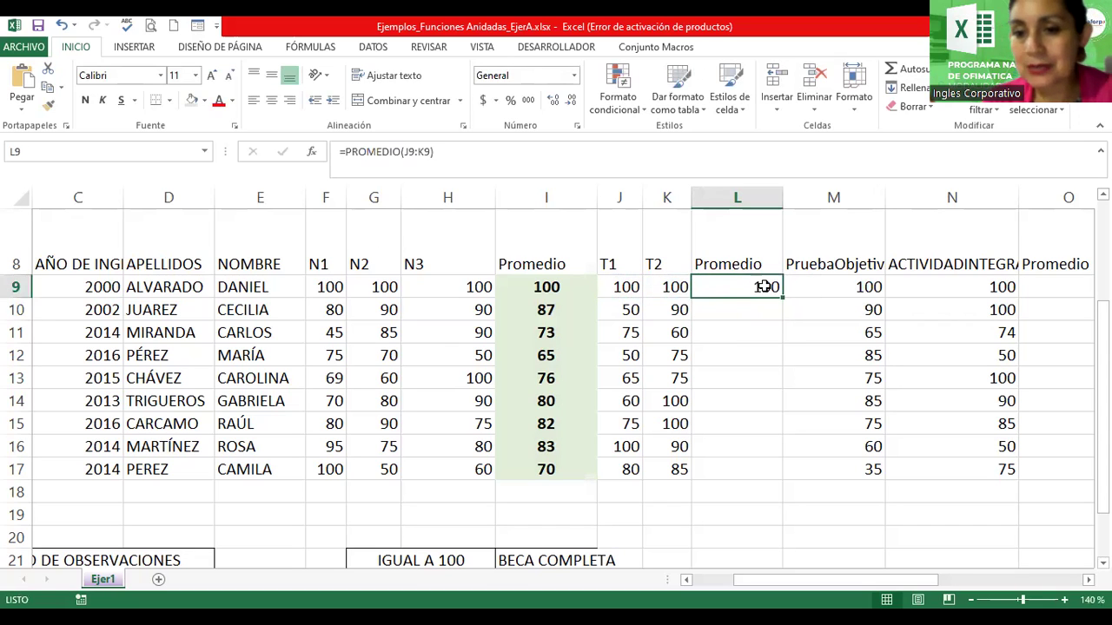
{"action": "double_click", "coordinate": [780, 298]}
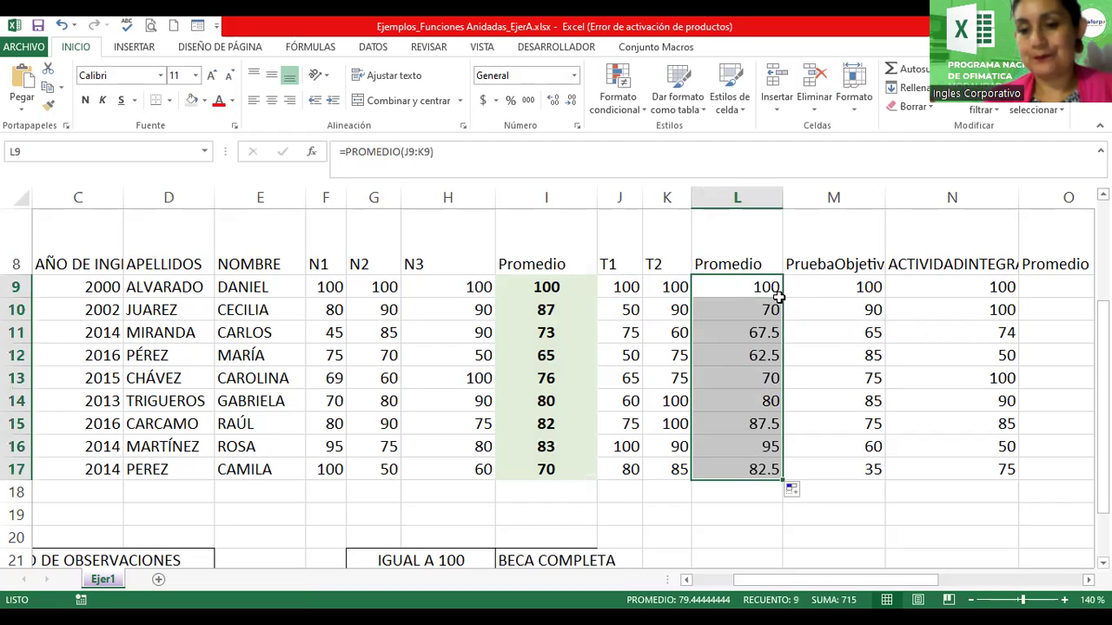
Format L9:L17 as bold, centred whole numbers (100, 70, 68 … 83) with a gold fill
{"action": "left_click", "coordinate": [85, 100]}
{"action": "left_click", "coordinate": [271, 100]}
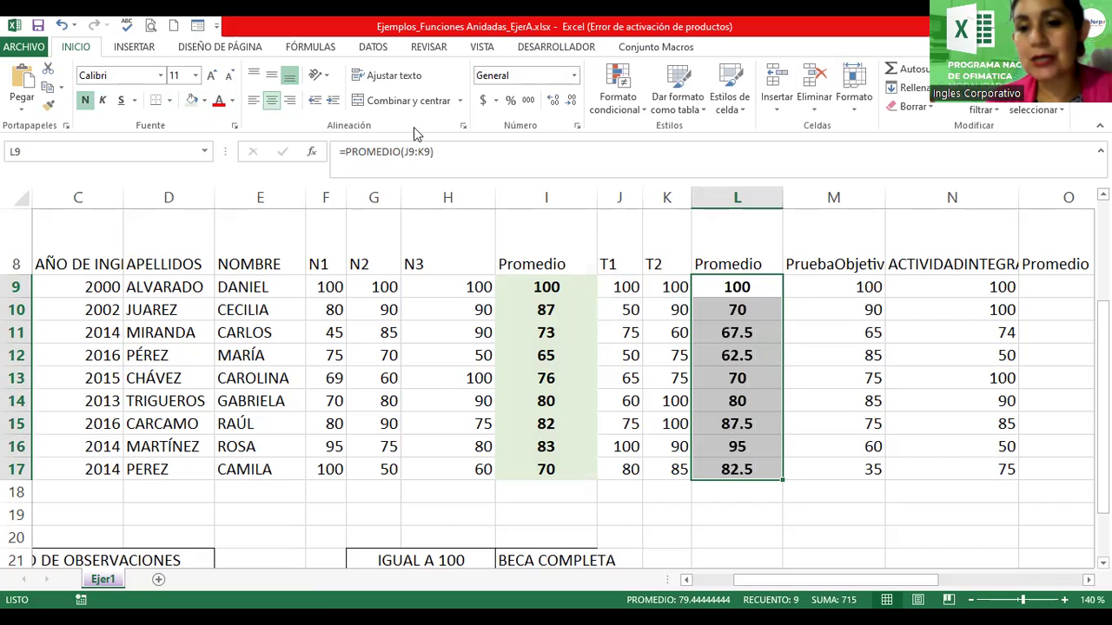
{"action": "left_click", "coordinate": [570, 102]}
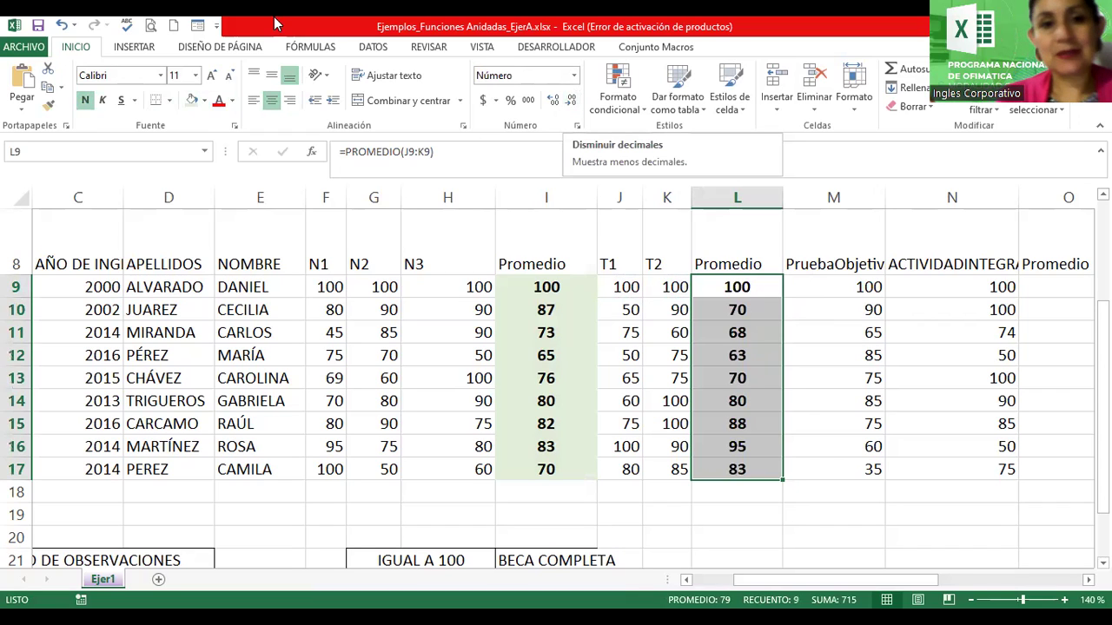
{"action": "left_click", "coordinate": [206, 100]}
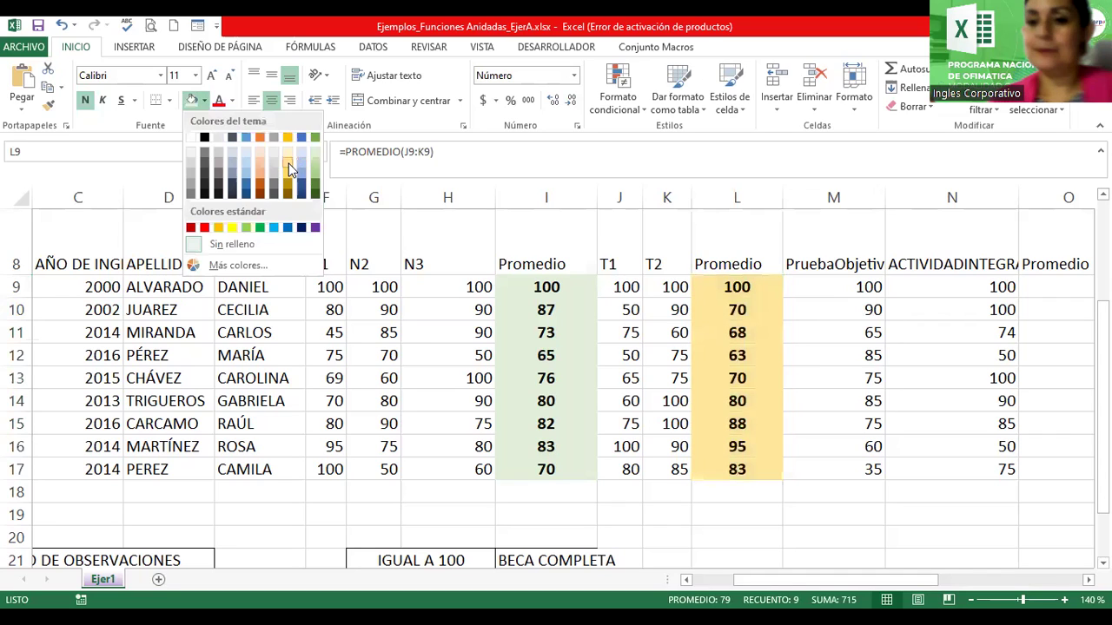
{"action": "left_click", "coordinate": [288, 163]}
{"action": "left_click", "coordinate": [845, 376]}
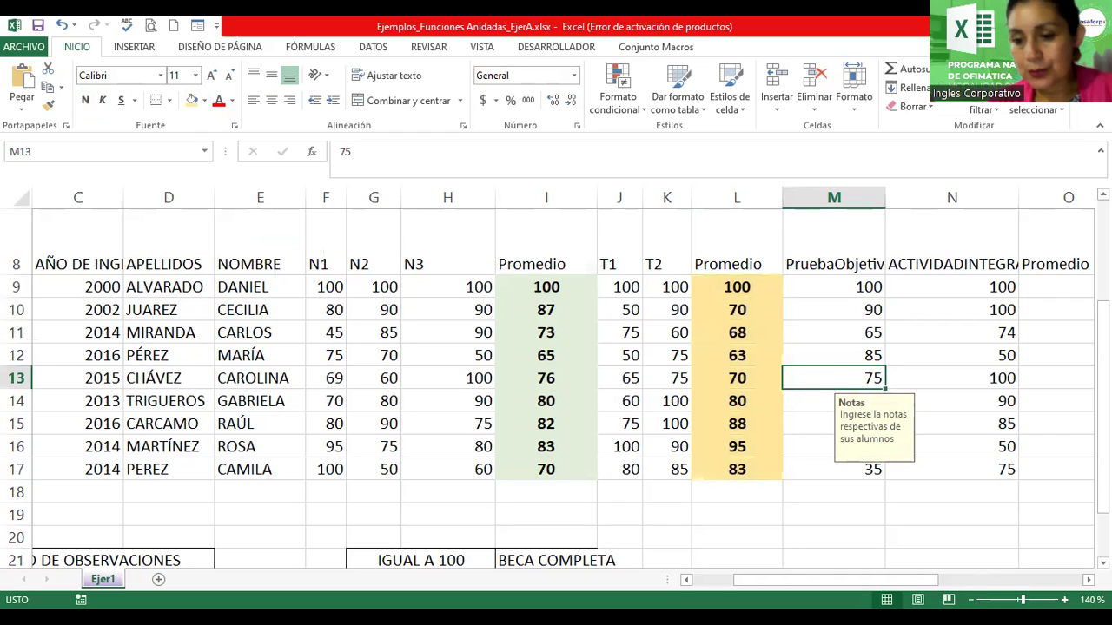
Zoom the sheet out from 140% to 100% to show columns A through Q
{"action": "scroll", "coordinate": [556, 378], "scroll_direction": "down", "scroll_amount": 1, "text": "ctrl"}
{"action": "scroll", "coordinate": [556, 378], "scroll_direction": "down", "scroll_amount": 1, "text": "ctrl"}
{"action": "scroll", "coordinate": [555, 378], "scroll_direction": "down", "scroll_amount": 1, "text": "ctrl"}
{"action": "scroll", "coordinate": [555, 378], "scroll_direction": "down", "scroll_amount": 1, "text": "ctrl"}
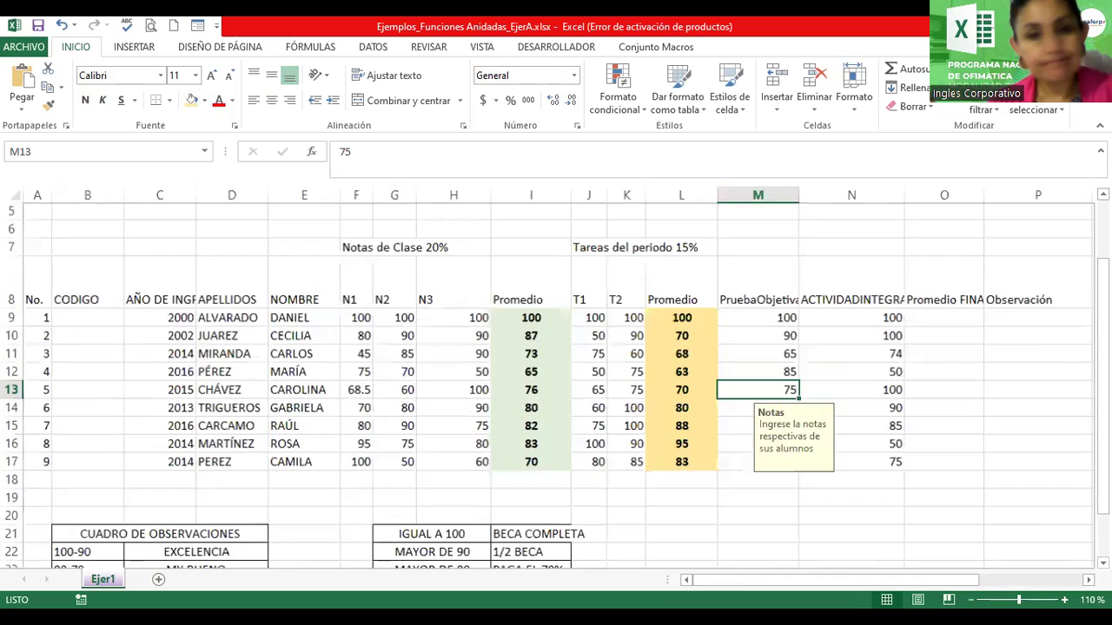
{"action": "scroll", "coordinate": [556, 378], "scroll_direction": "down", "scroll_amount": 1, "text": "ctrl"}
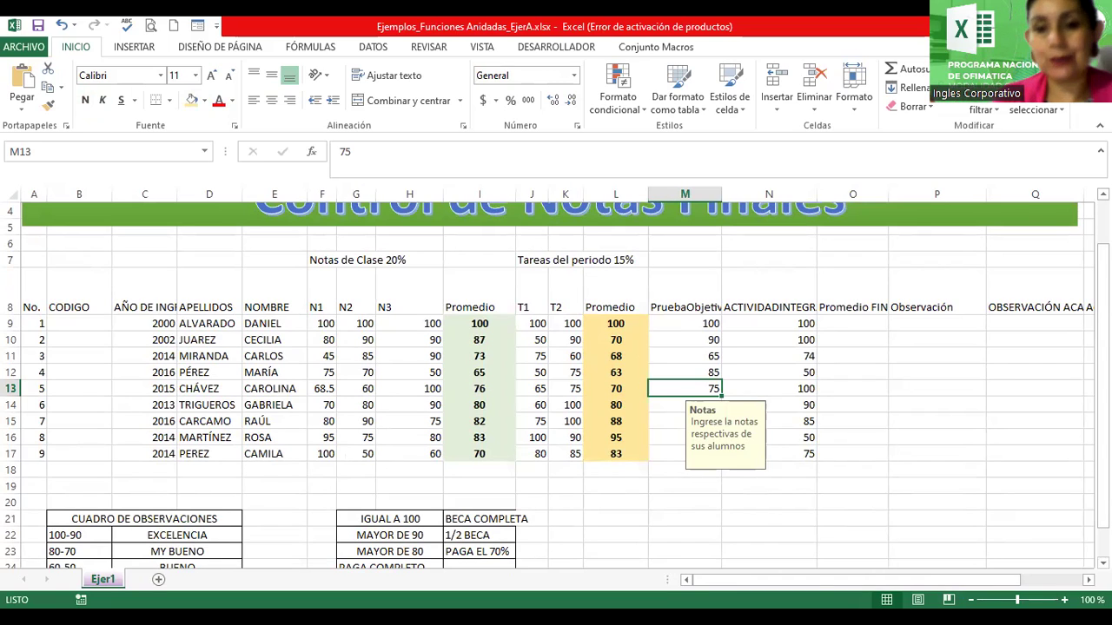
Select the header cells from No. in A8 across to Acreedor de Beca in R8
{"action": "left_click", "coordinate": [30, 287]}
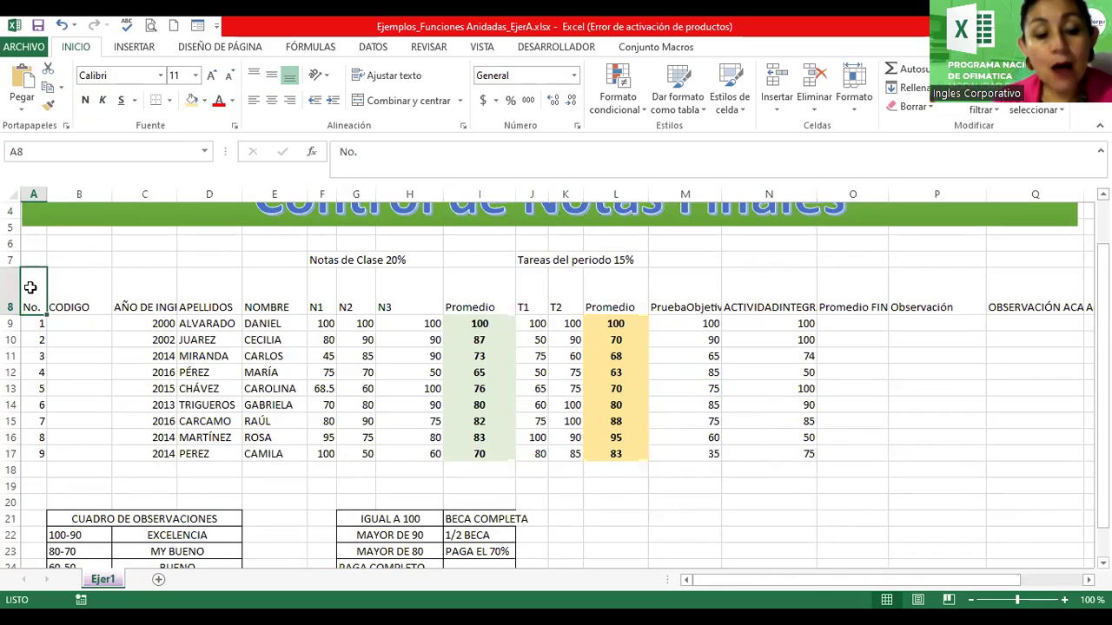
{"action": "key", "text": "shift+Right"}
{"action": "key", "text": "shift+Right"}
{"action": "key", "text": "shift+Right"}
{"action": "key", "text": "shift+Right"}
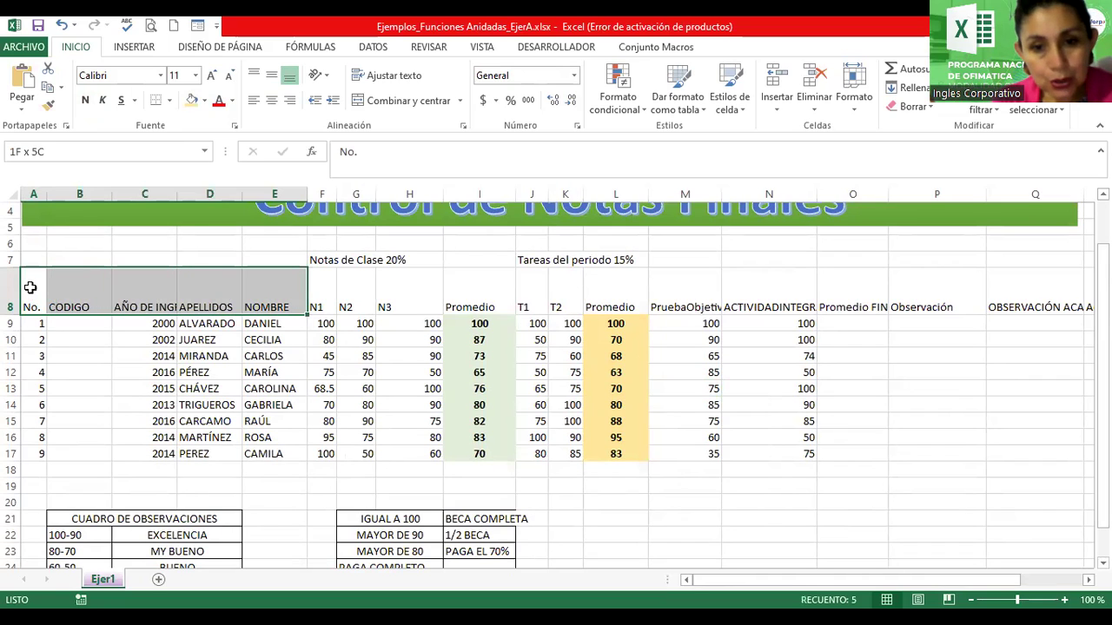
{"action": "key", "text": "shift+Right"}
{"action": "key", "text": "shift+Right"}
{"action": "key", "text": "shift+Right"}
{"action": "key", "text": "shift+Right"}
{"action": "key", "text": "shift+Right"}
{"action": "key", "text": "shift+Right"}
{"action": "key", "text": "shift+Right"}
{"action": "key", "text": "shift+Right"}
{"action": "key", "text": "shift+Right"}
{"action": "key", "text": "shift+Right"}
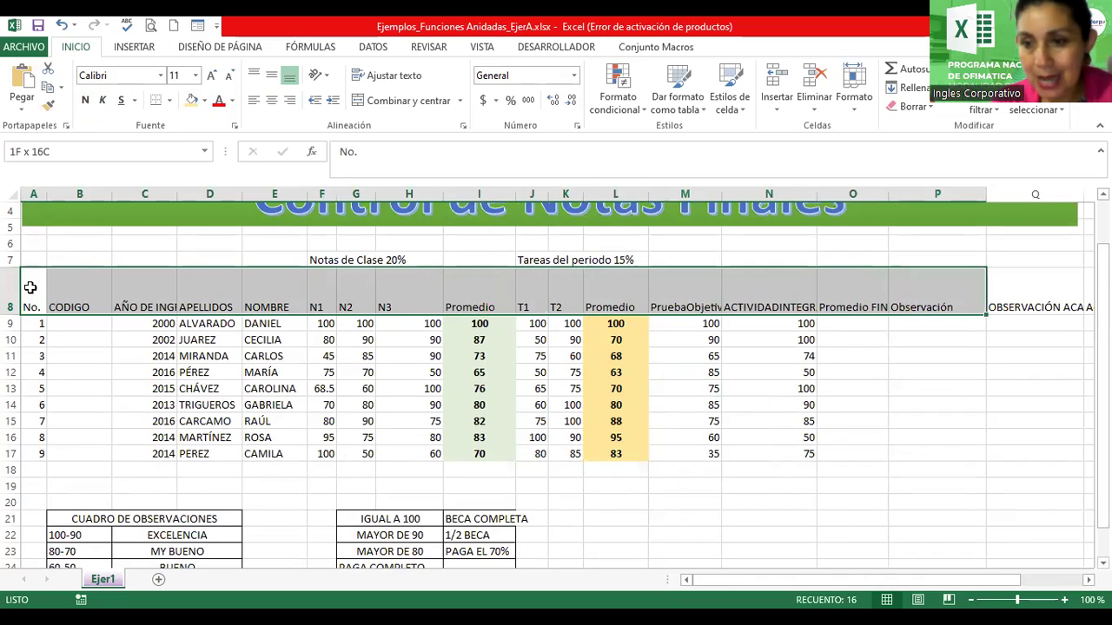
{"action": "key", "text": "shift+Right"}
{"action": "key", "text": "shift+Right"}
{"action": "key", "text": "shift+Right"}
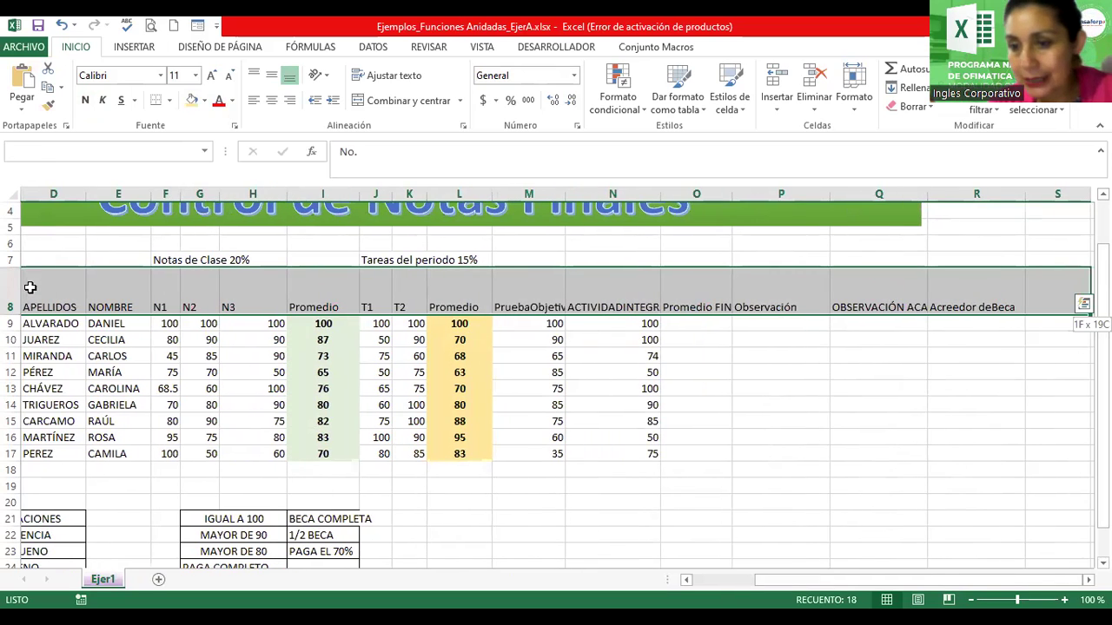
{"action": "key", "text": "shift+Left"}
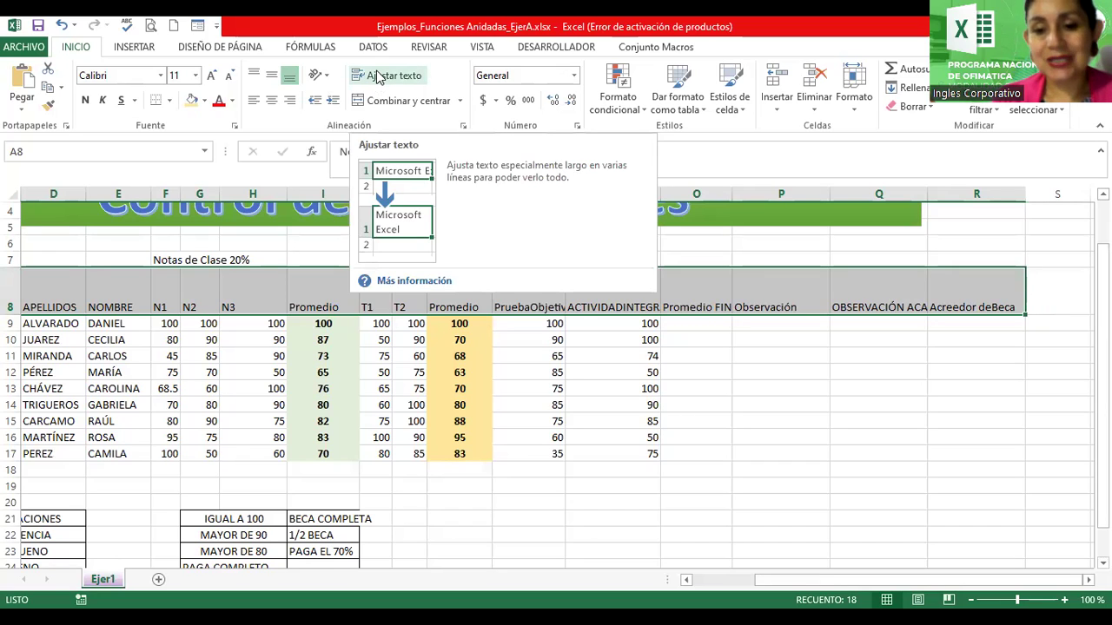
Wrap the row 8 header text and centre it horizontally and vertically
{"action": "left_click", "coordinate": [378, 76]}
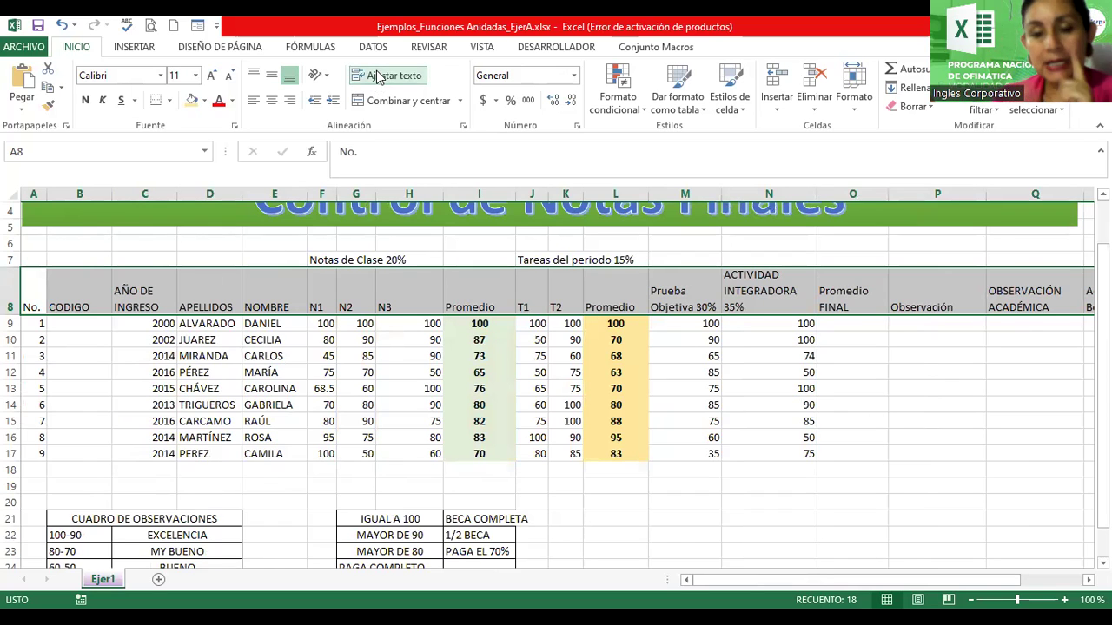
{"action": "left_click", "coordinate": [271, 100]}
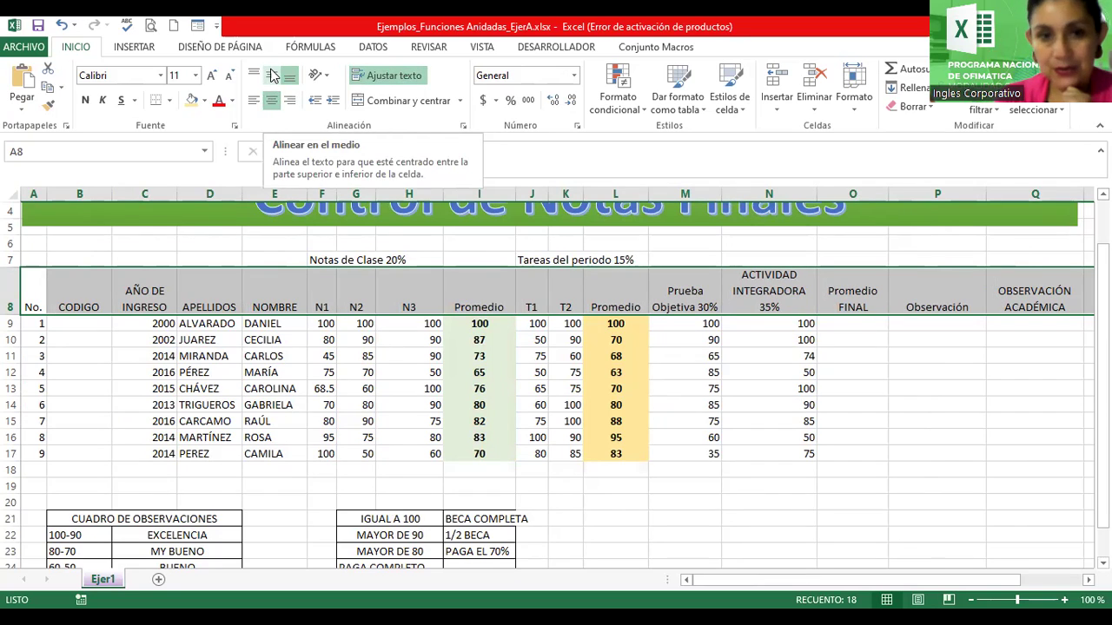
{"action": "left_click", "coordinate": [272, 76]}
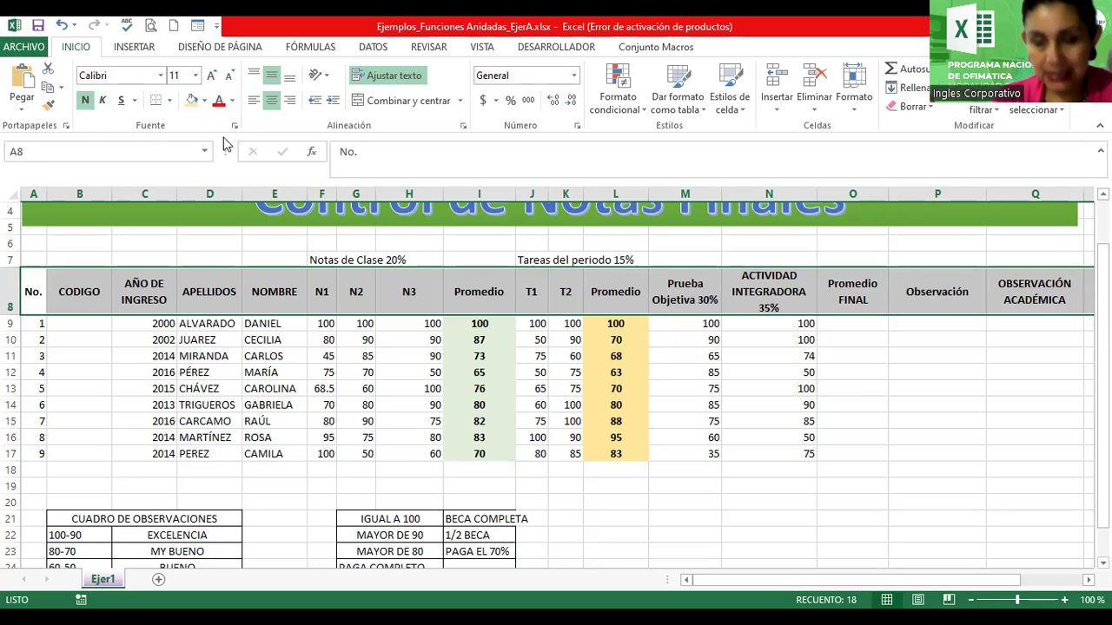
In Format Cells > Fill effects, choose a two-colour diagonal-down gradient with light gold as Color 2
{"action": "left_click", "coordinate": [464, 127]}
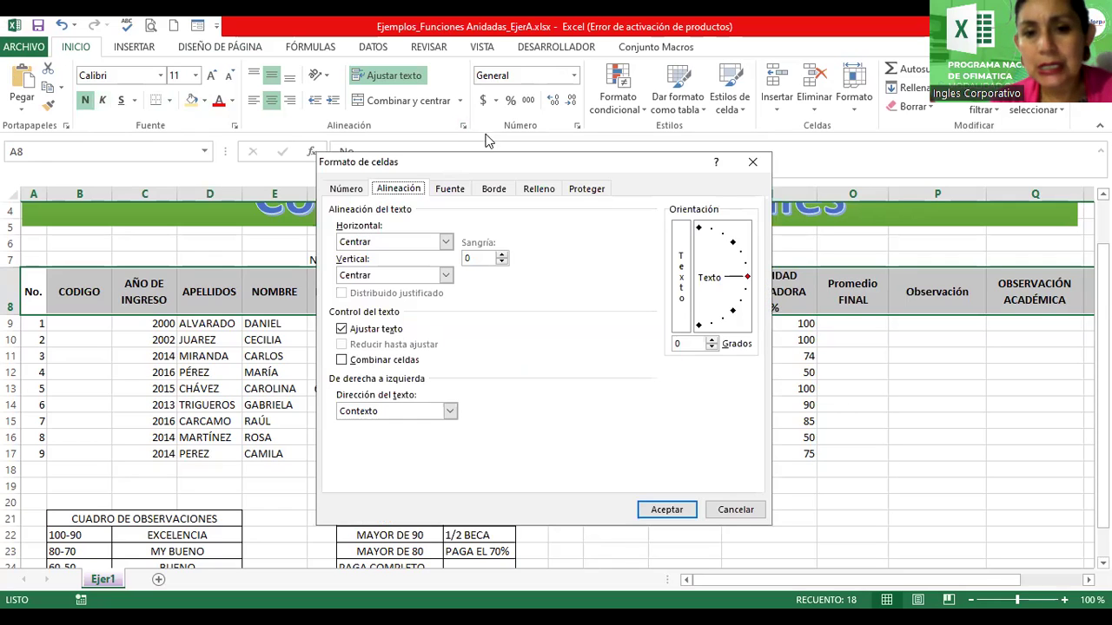
{"action": "left_click", "coordinate": [539, 191]}
{"action": "left_click", "coordinate": [409, 377]}
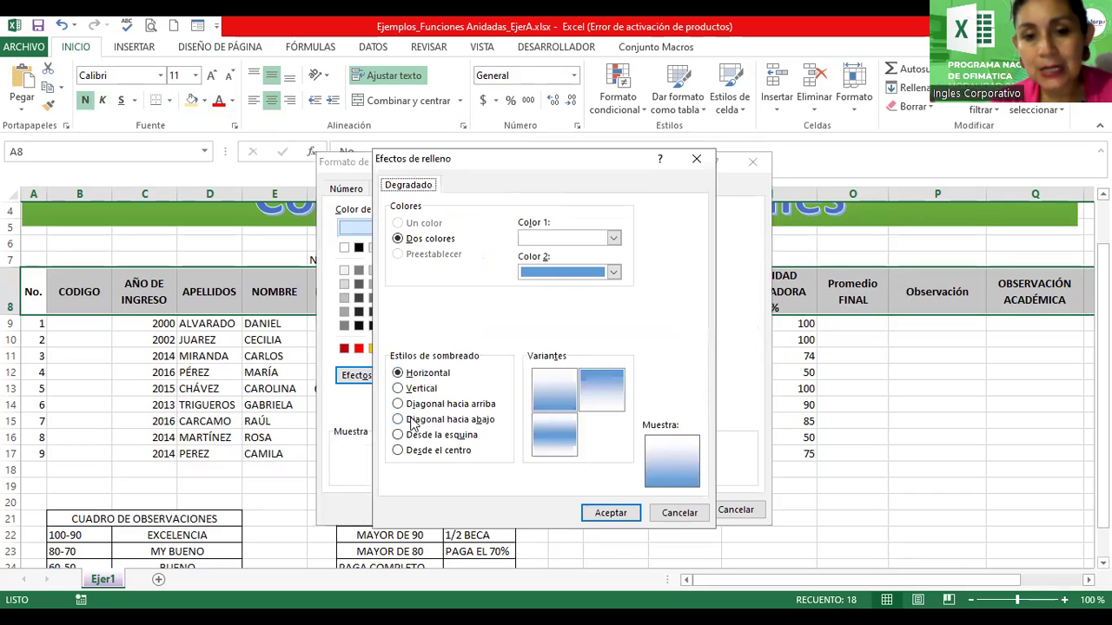
{"action": "left_click", "coordinate": [408, 420]}
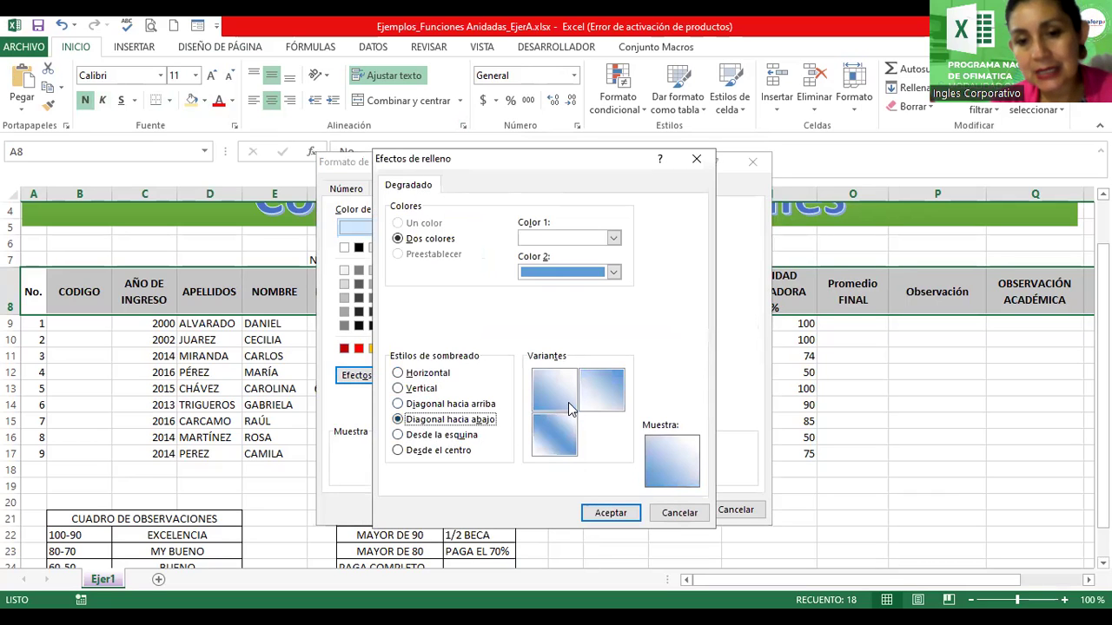
{"action": "left_click", "coordinate": [599, 391]}
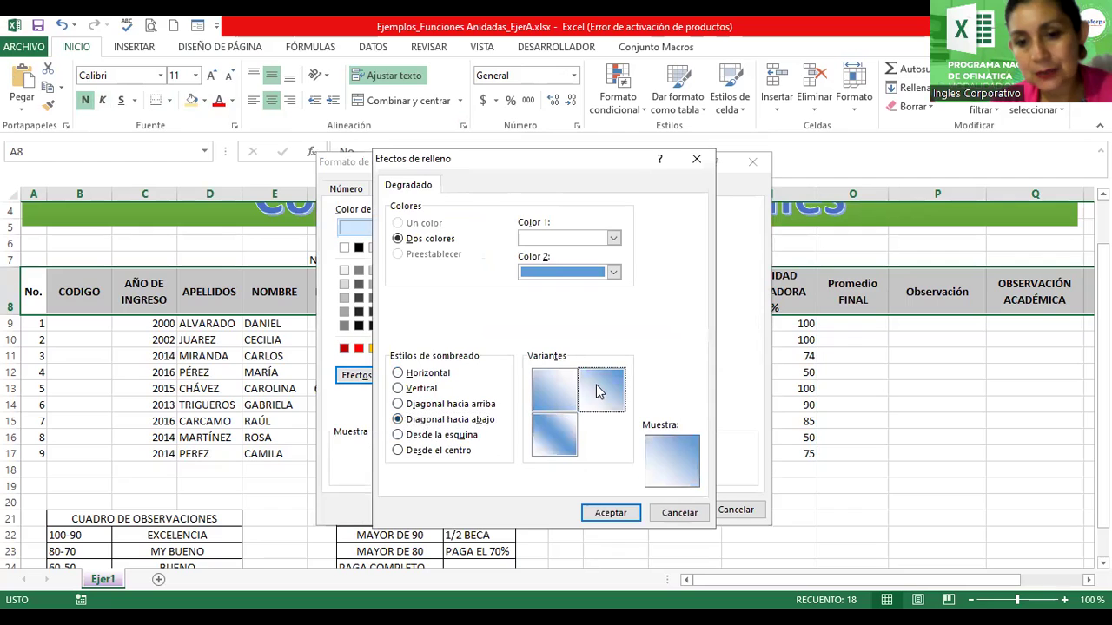
{"action": "left_click", "coordinate": [610, 272]}
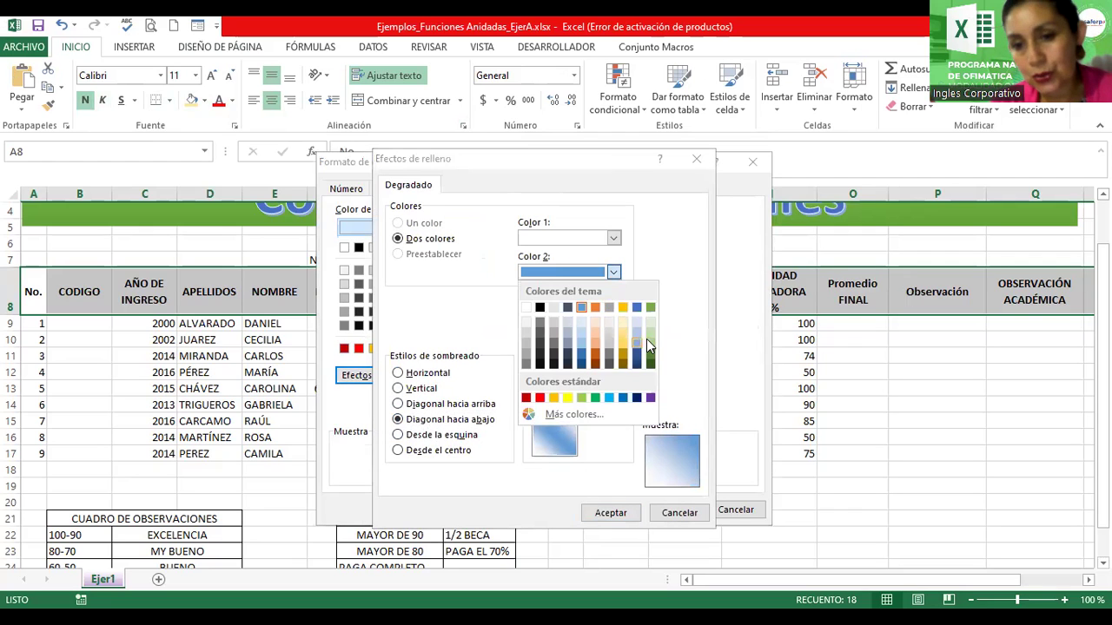
{"action": "left_click", "coordinate": [624, 333]}
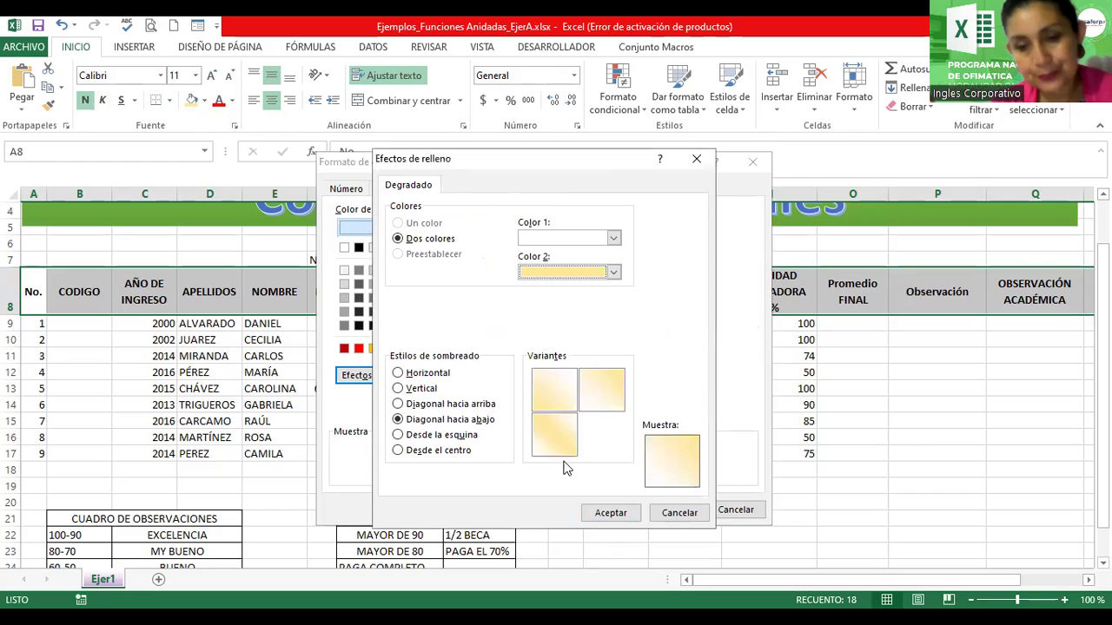
{"action": "left_click", "coordinate": [554, 430]}
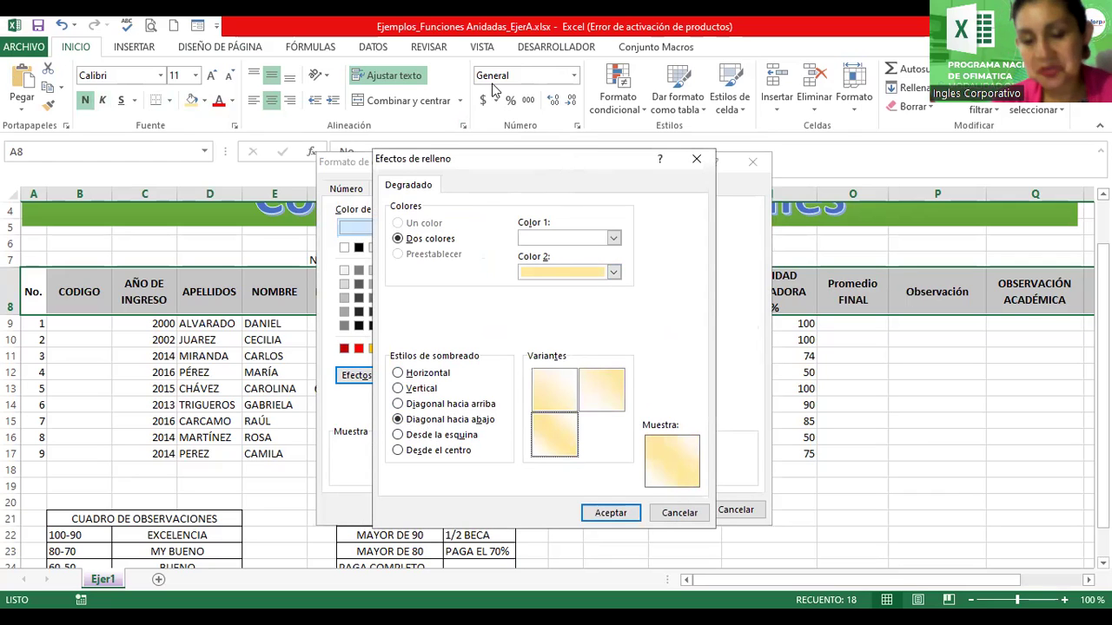
Confirm the fill-effects and Format Cells dialogs to apply the gradient to the headers
{"action": "left_click_drag", "start_coordinate": [555, 162], "coordinate": [493, 89]}
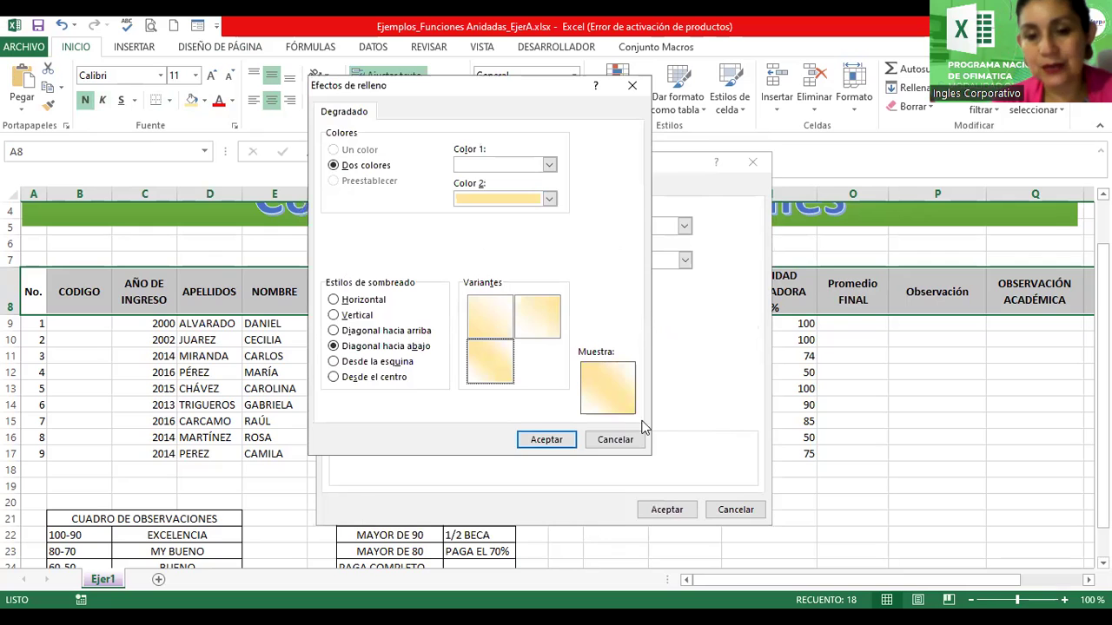
{"action": "left_click", "coordinate": [546, 440]}
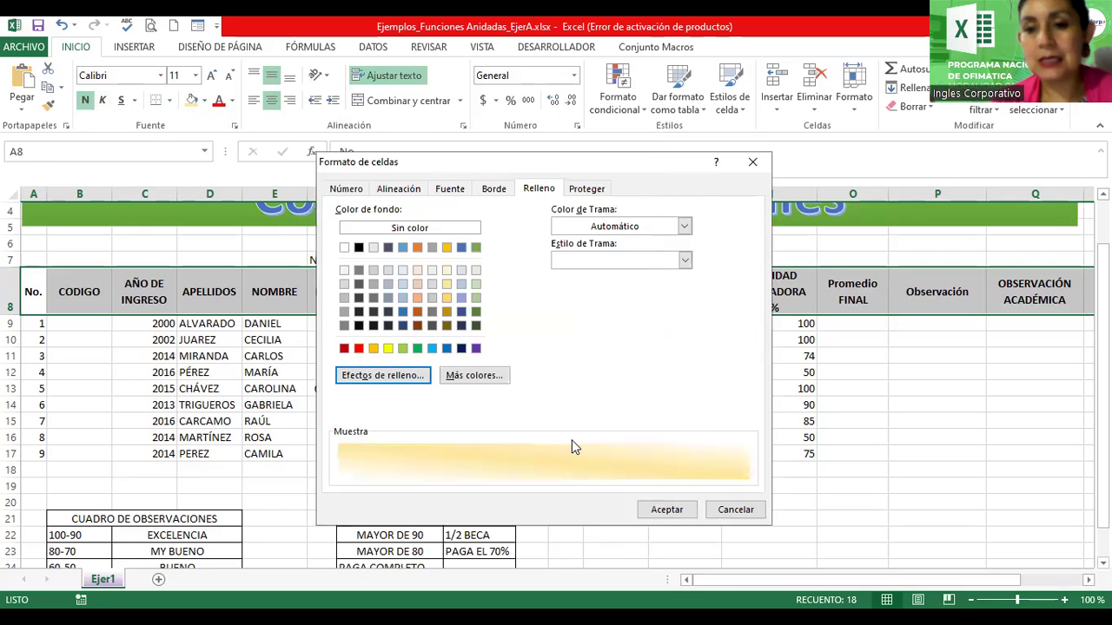
{"action": "key", "text": "Return"}
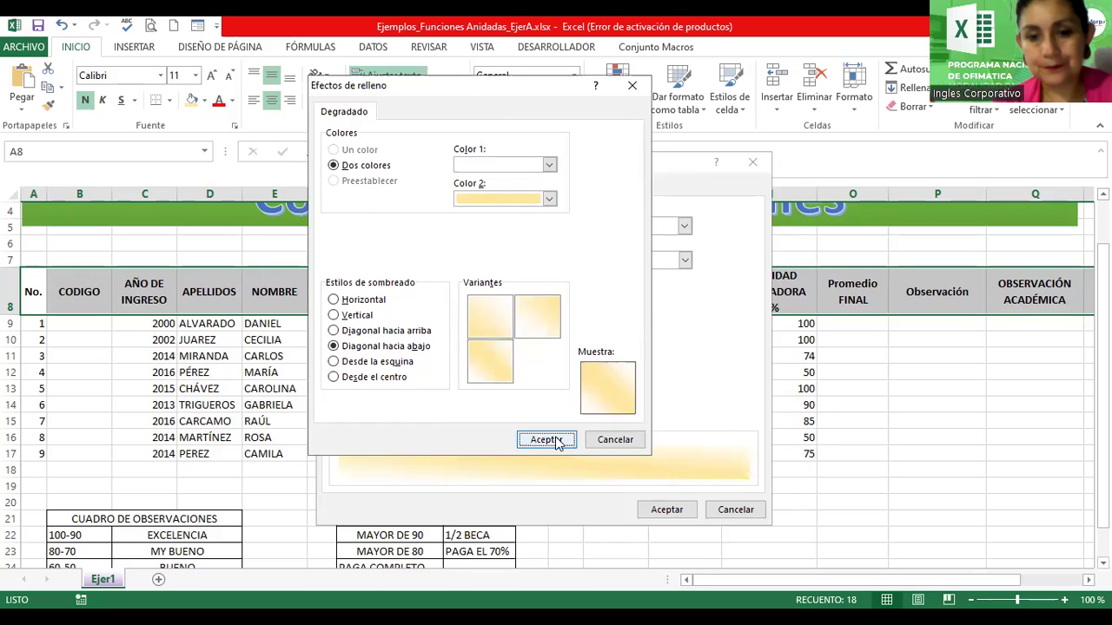
{"action": "left_click", "coordinate": [558, 440]}
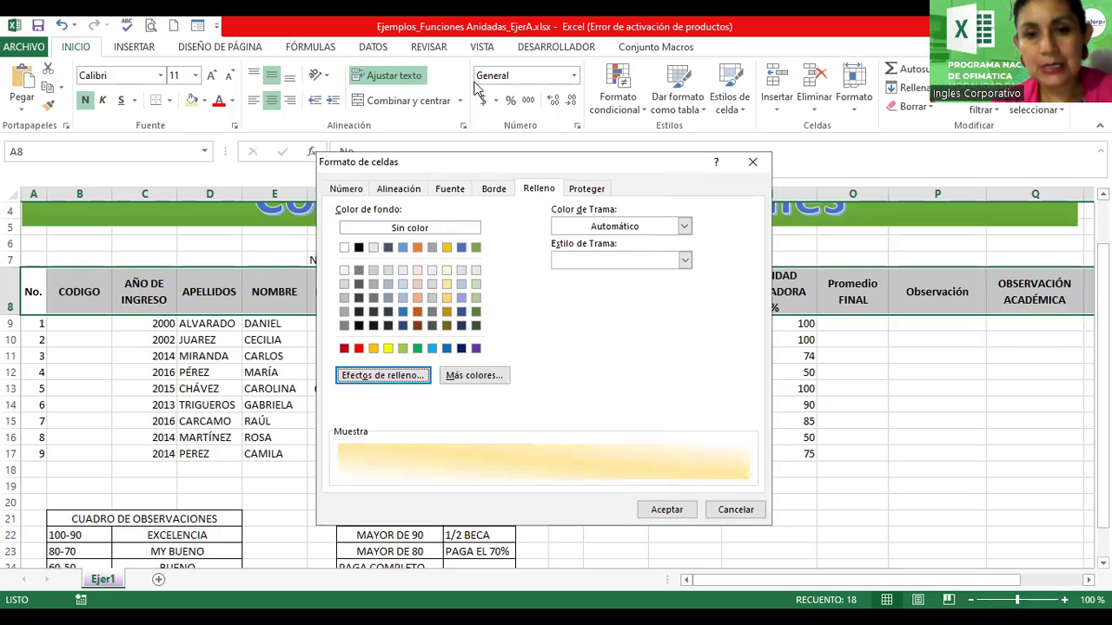
{"action": "left_click_drag", "start_coordinate": [327, 169], "coordinate": [296, 90]}
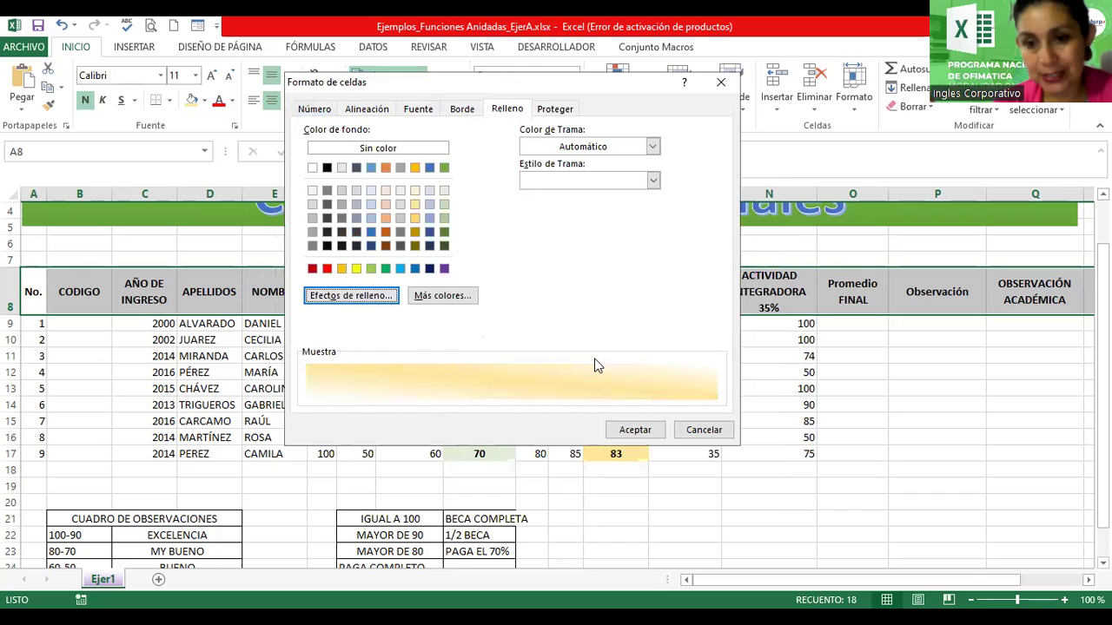
{"action": "left_click", "coordinate": [625, 430]}
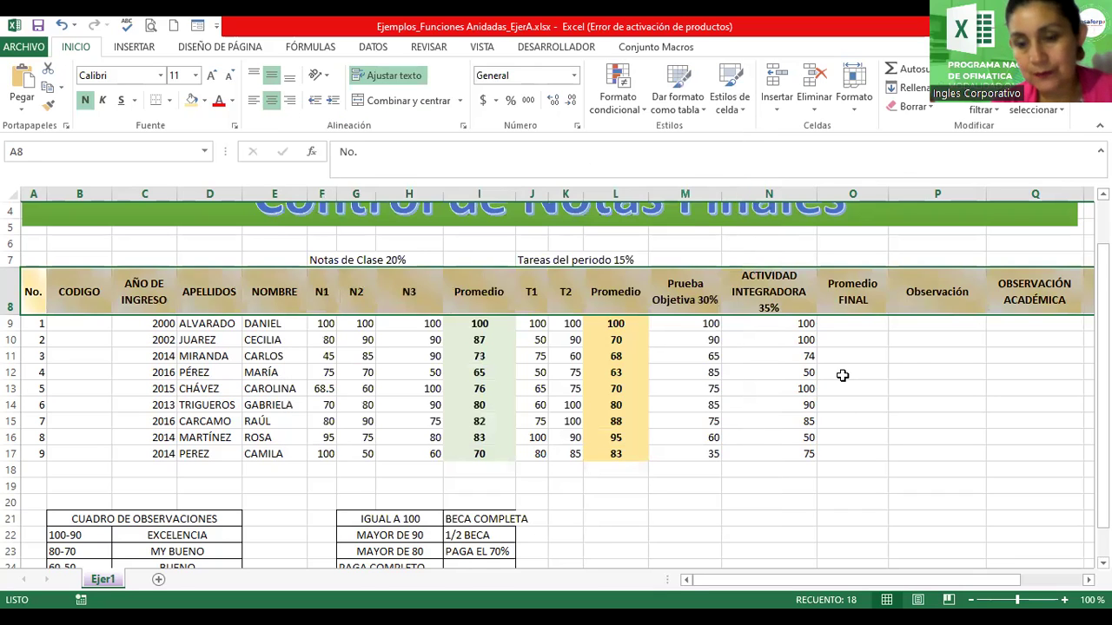
Make the Prueba Objetiva scores in M9:M17 bold and centred
{"action": "left_click", "coordinate": [842, 376]}
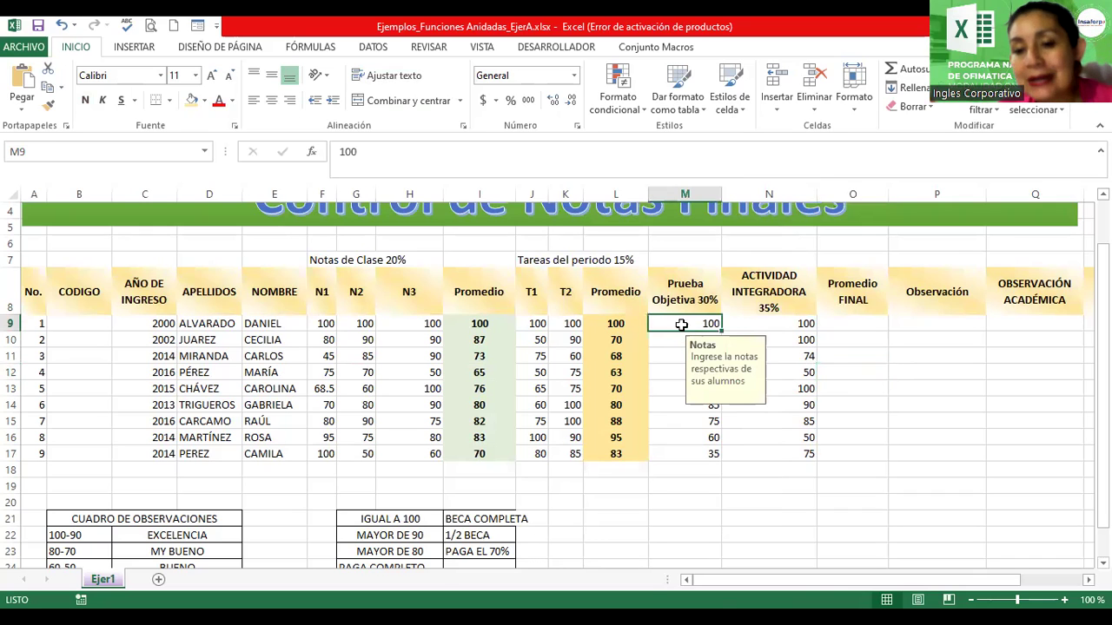
{"action": "left_click_drag", "start_coordinate": [681, 322], "coordinate": [686, 454]}
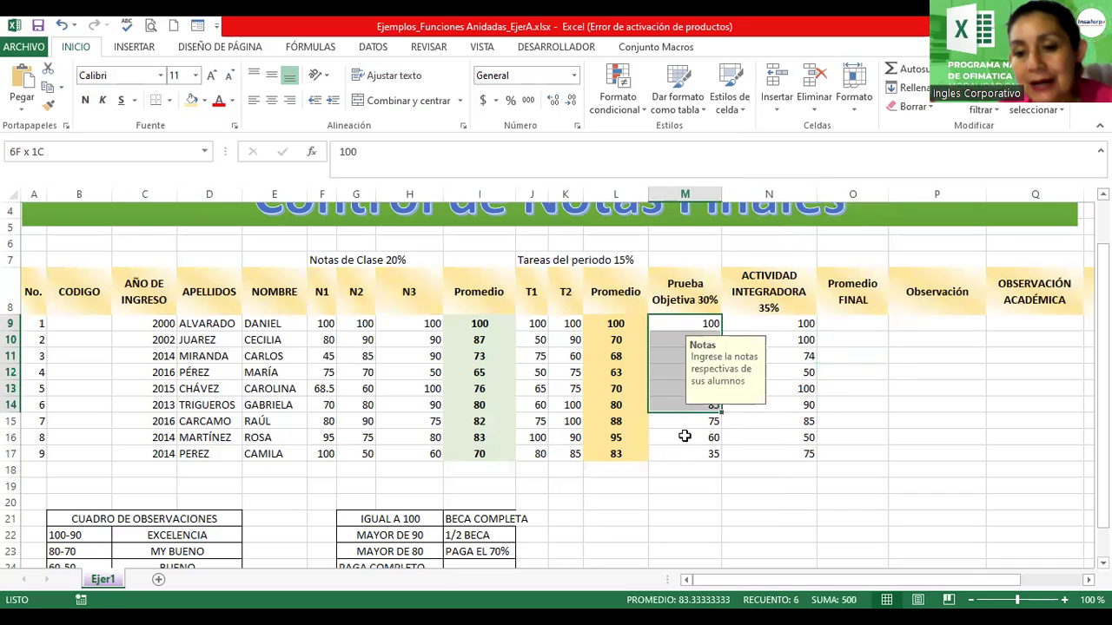
{"action": "left_click", "coordinate": [85, 100]}
{"action": "left_click", "coordinate": [272, 100]}
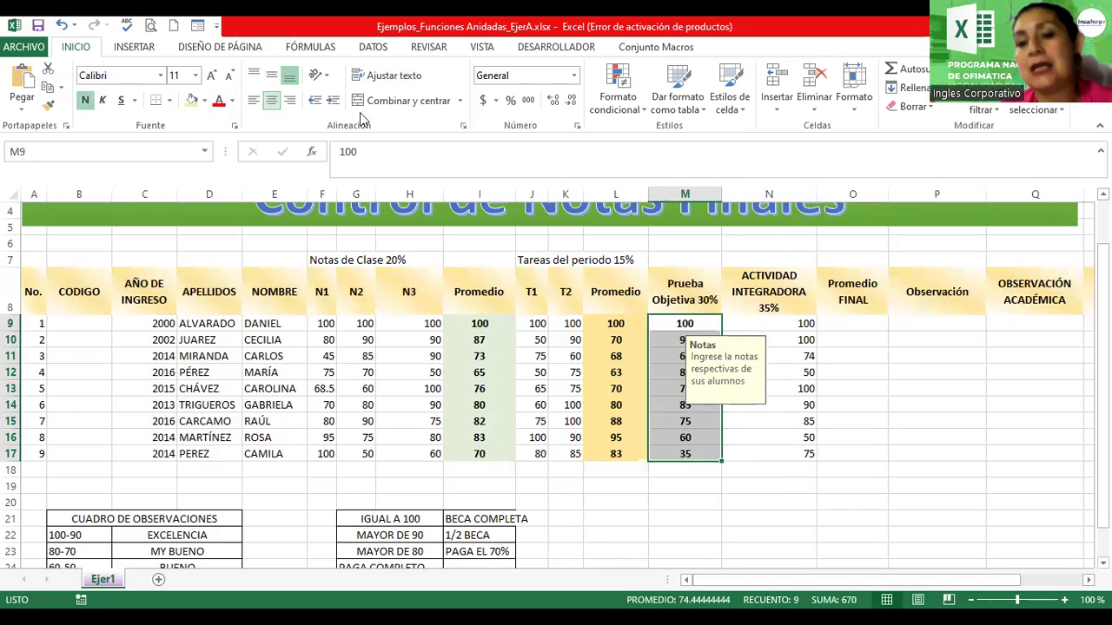
Make the Actividad Integradora scores in N9:N17 bold and centred
{"action": "left_click_drag", "start_coordinate": [782, 325], "coordinate": [786, 455]}
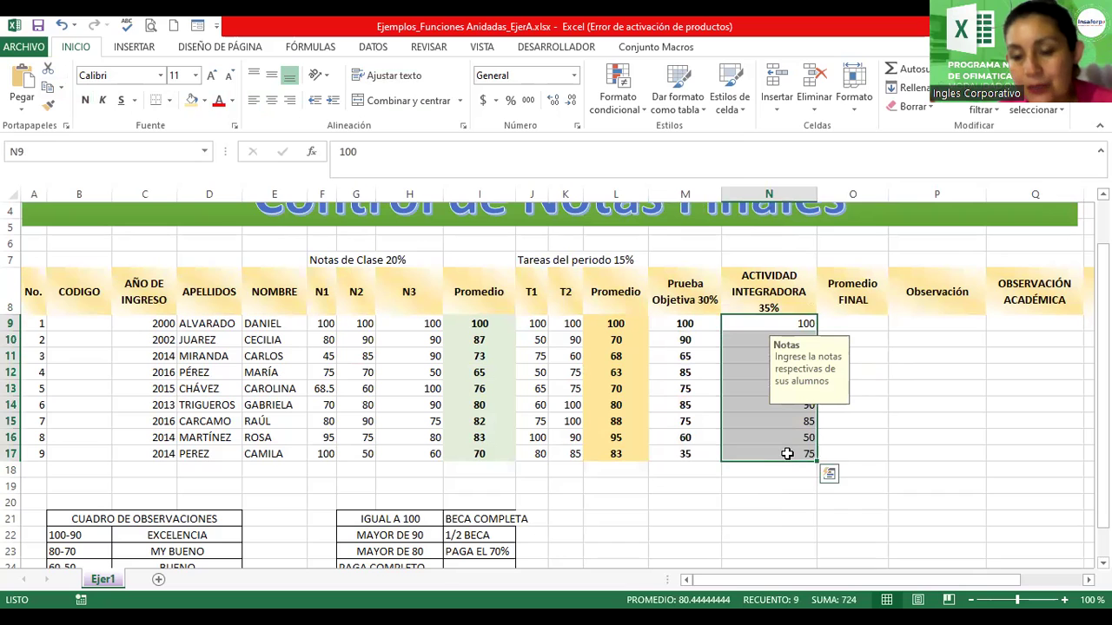
{"action": "left_click", "coordinate": [85, 101]}
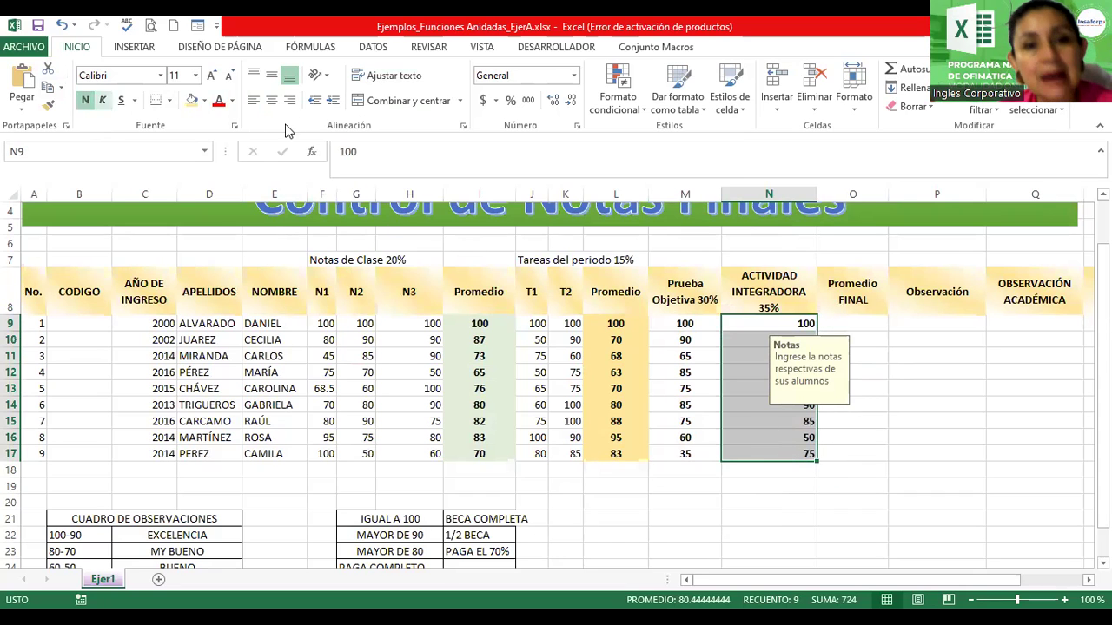
{"action": "left_click", "coordinate": [272, 101]}
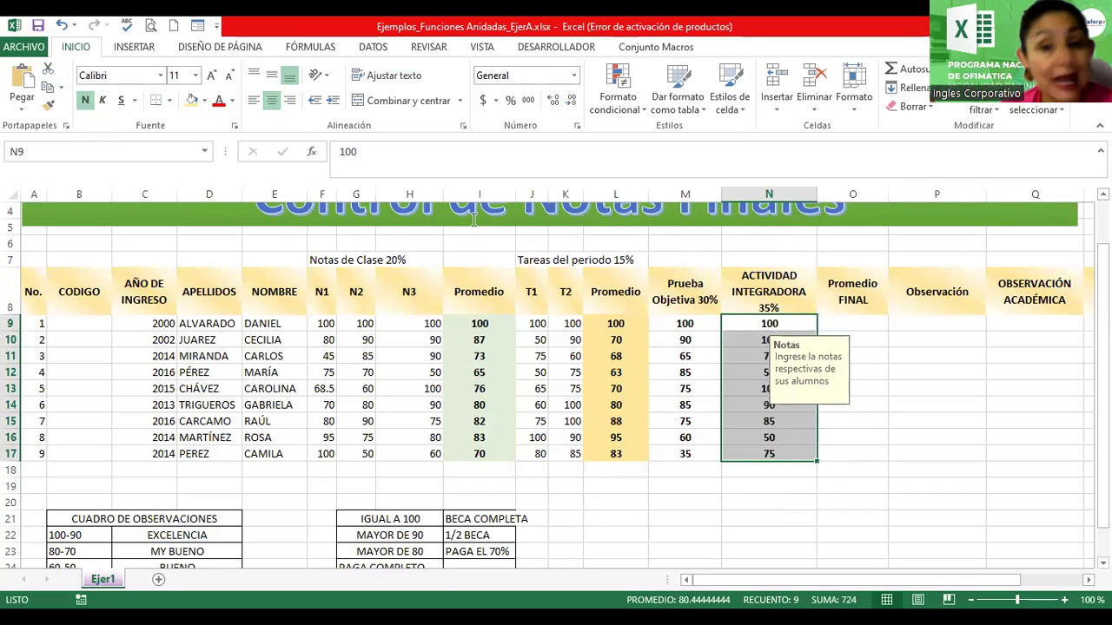
Merge and centre J7:L7 as a bold 'Tareas del periodo 15%' heading
{"action": "left_click", "coordinate": [548, 259]}
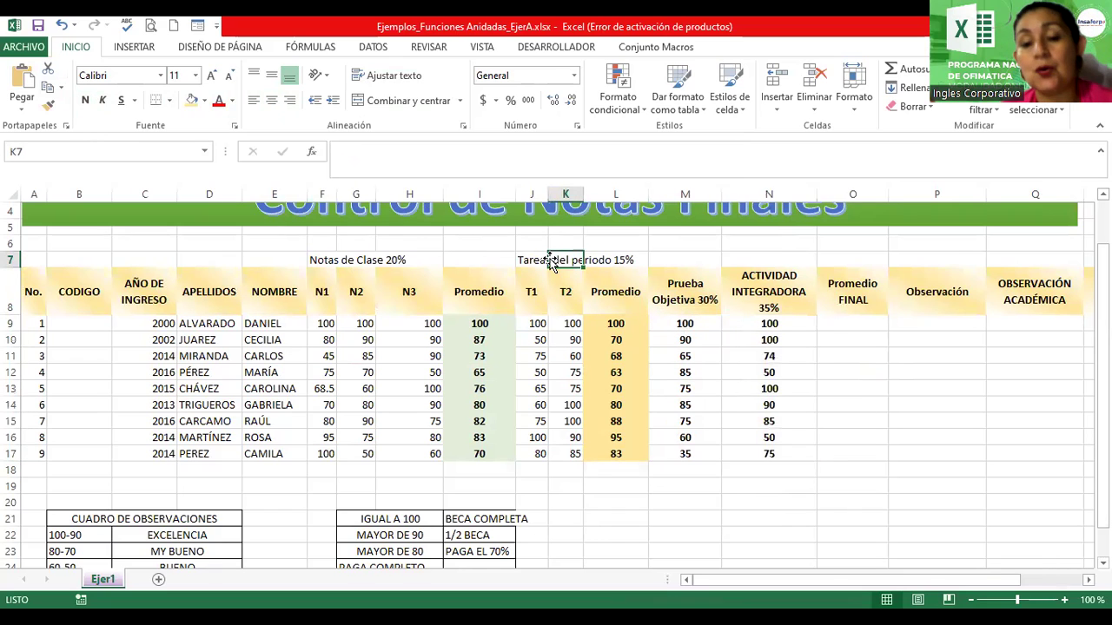
{"action": "left_click", "coordinate": [531, 260]}
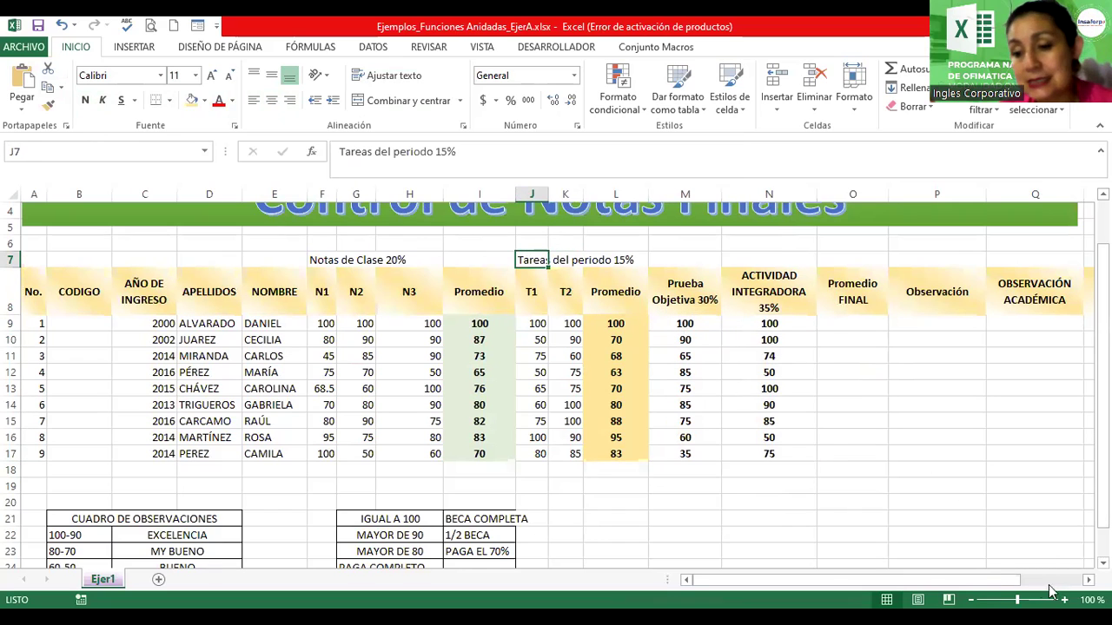
{"action": "scroll", "coordinate": [556, 382], "scroll_direction": "up", "scroll_amount": 2, "text": "ctrl"}
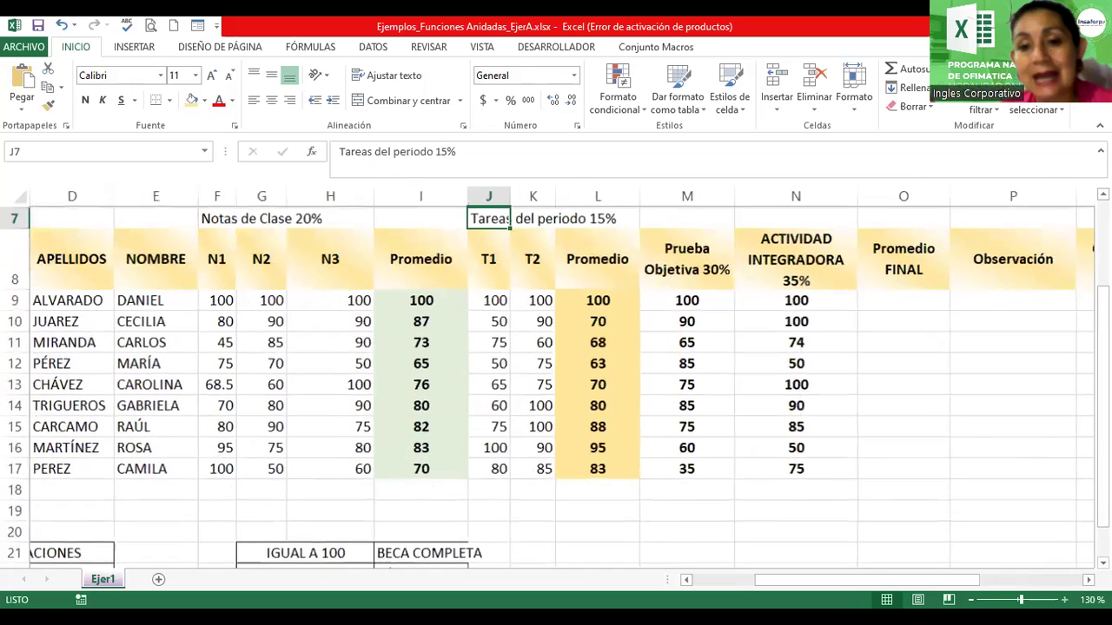
{"action": "left_click_drag", "start_coordinate": [1103, 382], "coordinate": [1102, 360]}
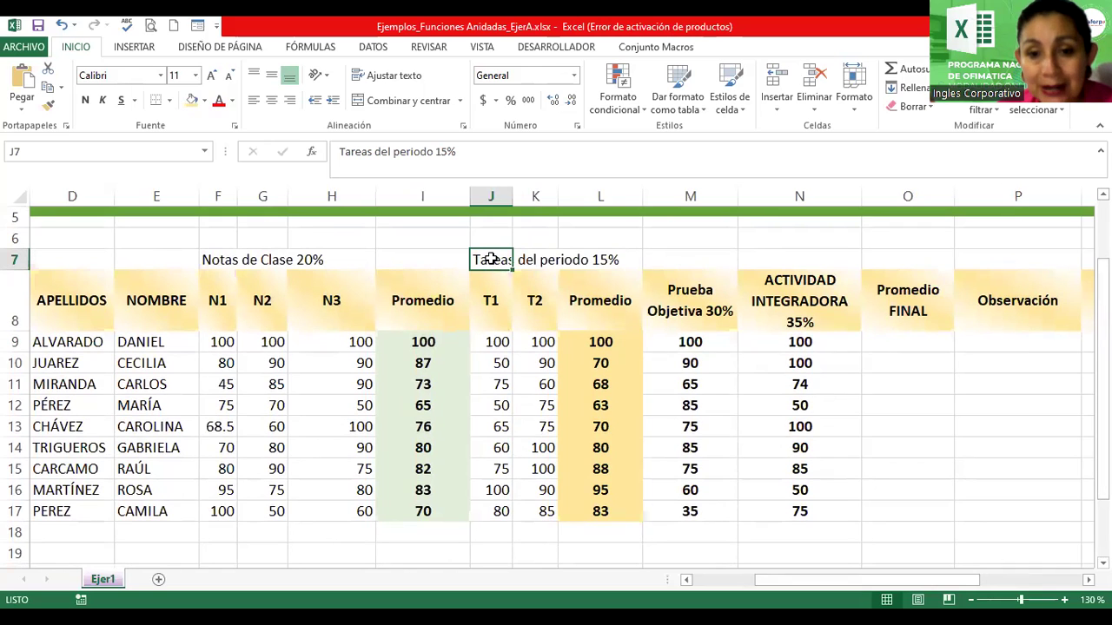
{"action": "left_click_drag", "start_coordinate": [491, 259], "coordinate": [580, 257]}
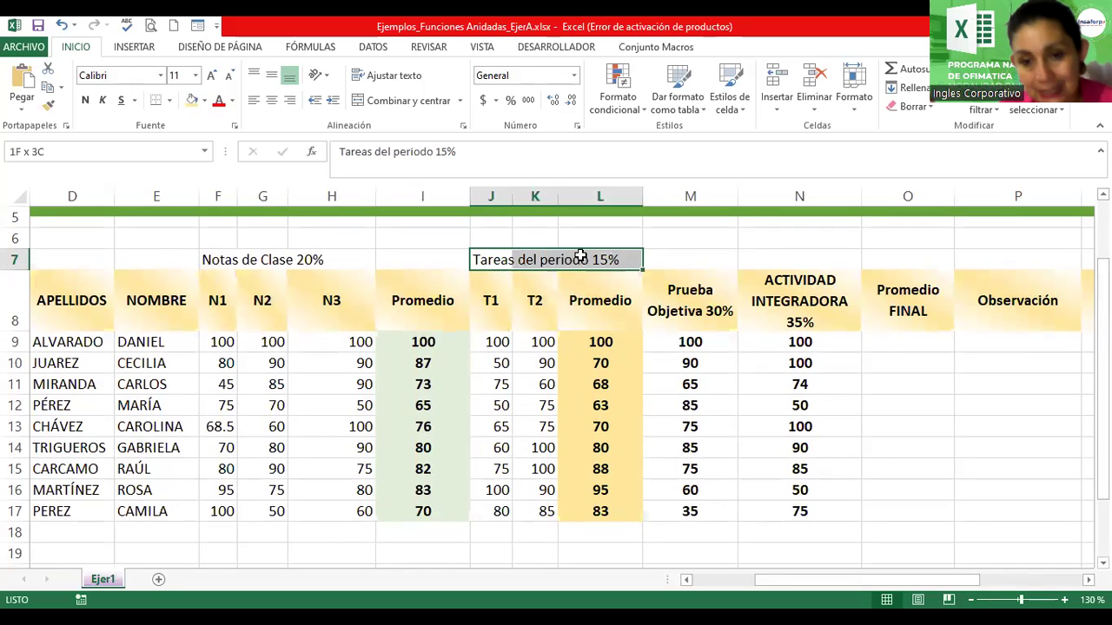
{"action": "left_click", "coordinate": [519, 261]}
{"action": "left_click", "coordinate": [483, 259]}
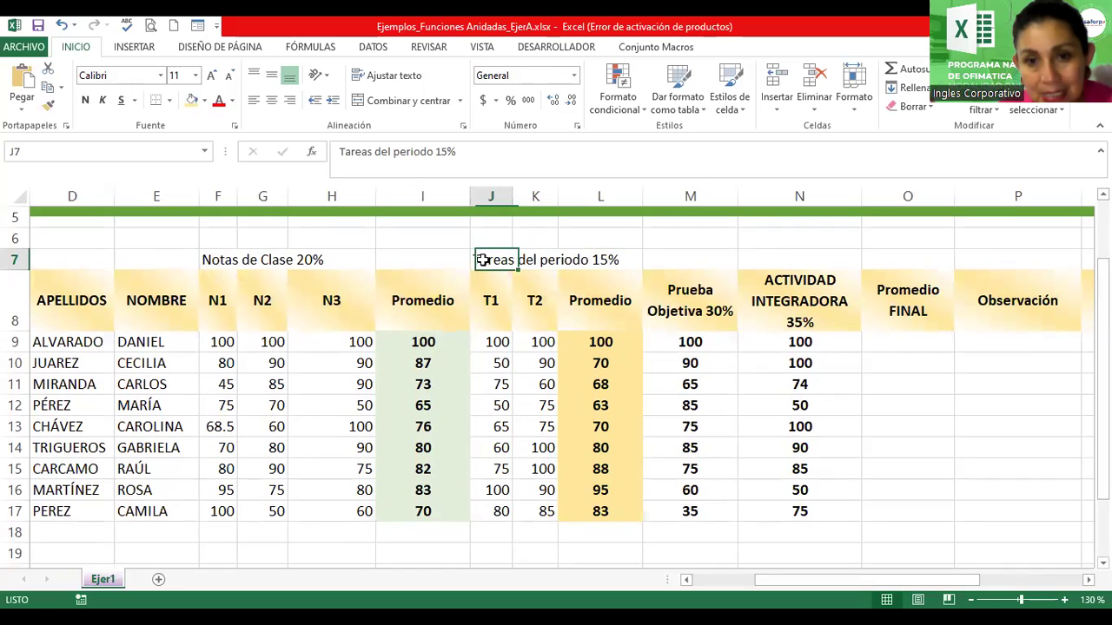
{"action": "left_click_drag", "start_coordinate": [483, 259], "coordinate": [566, 252]}
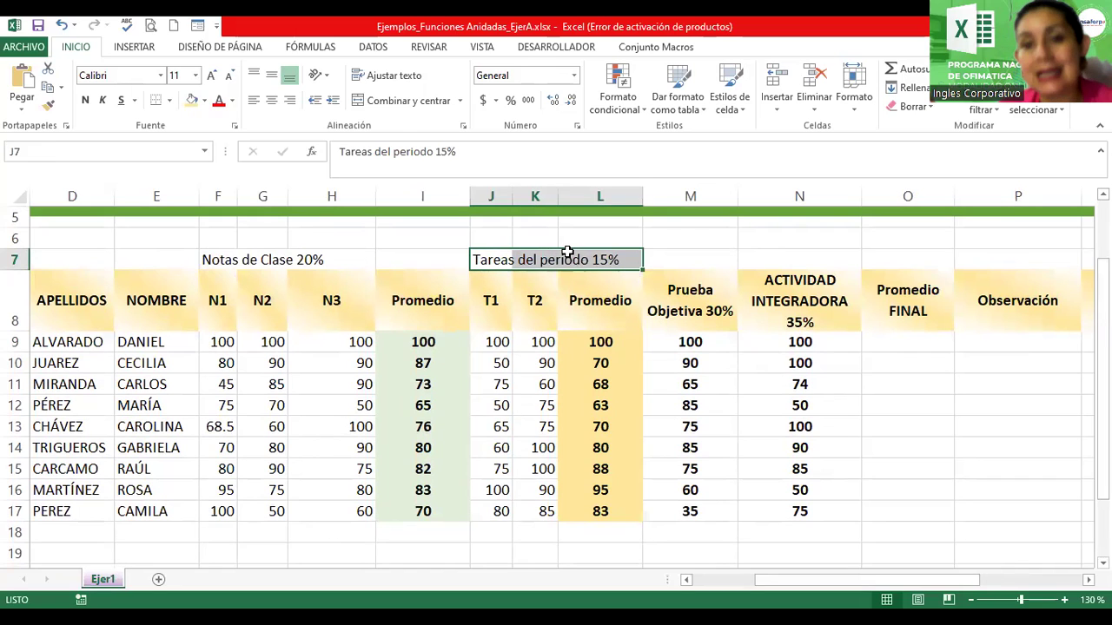
{"action": "left_click", "coordinate": [401, 101]}
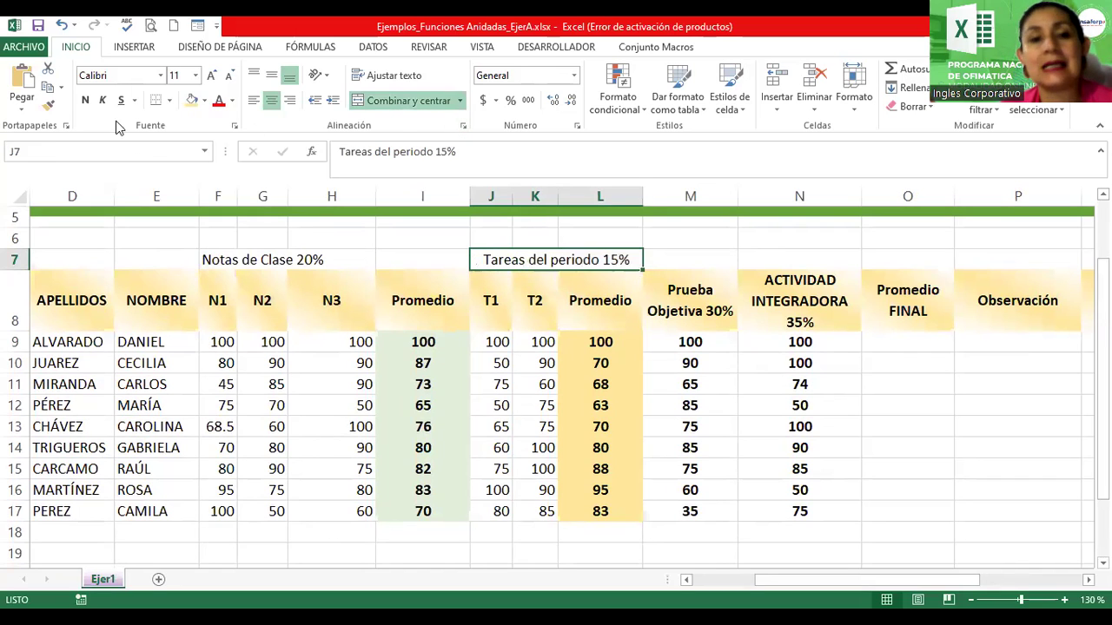
{"action": "left_click", "coordinate": [85, 100]}
Merge and centre F7:H7 as a bold 'Notas de Clase 20%' heading
{"action": "left_click", "coordinate": [217, 258]}
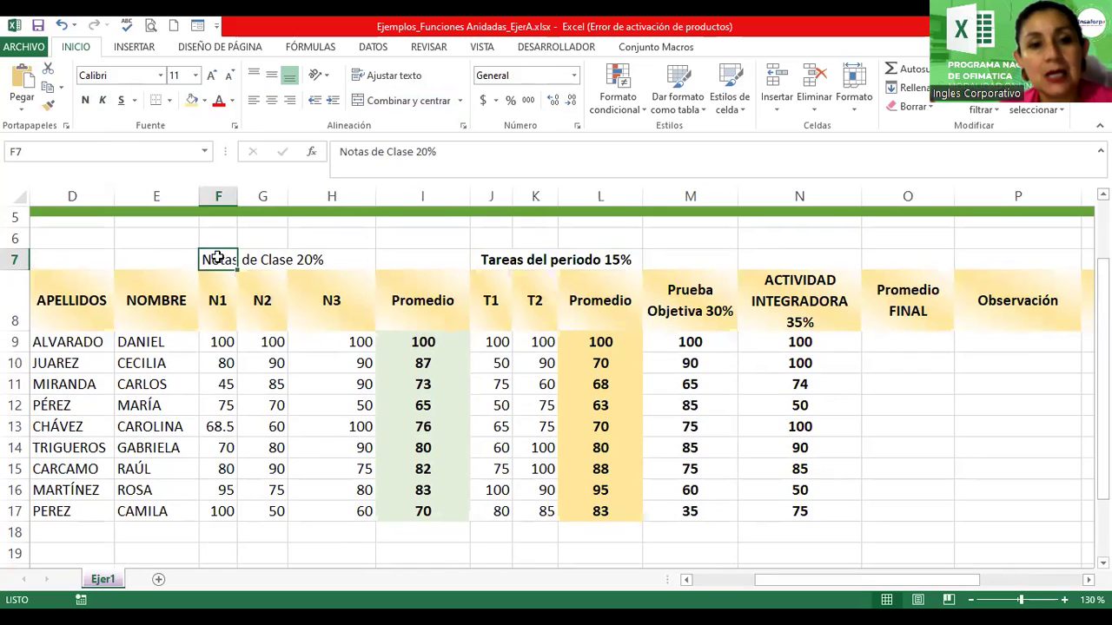
{"action": "left_click_drag", "start_coordinate": [217, 258], "coordinate": [306, 253]}
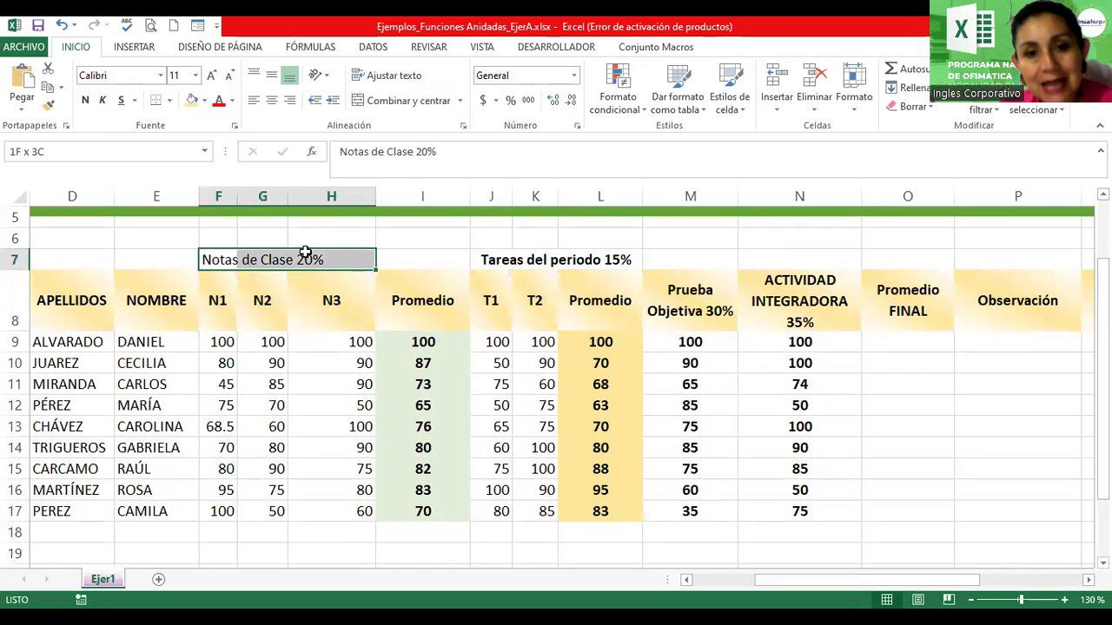
{"action": "left_click", "coordinate": [410, 101]}
{"action": "left_click", "coordinate": [84, 100]}
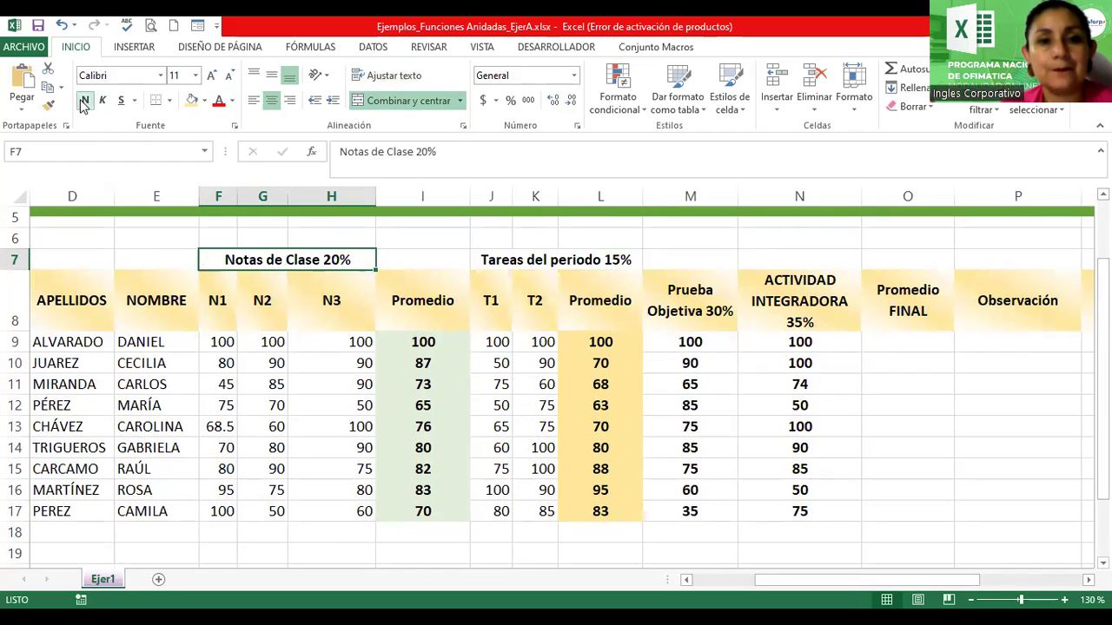
Fill both headings dark green and make the Notas de Clase 20% text white
{"action": "left_click", "coordinate": [204, 100]}
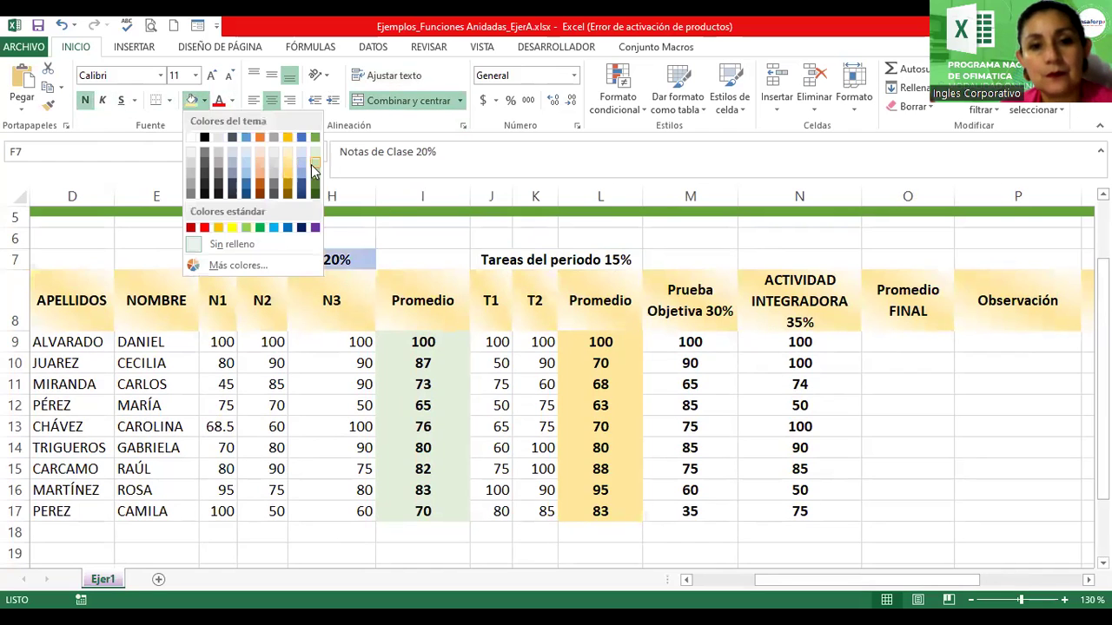
{"action": "left_click", "coordinate": [316, 189]}
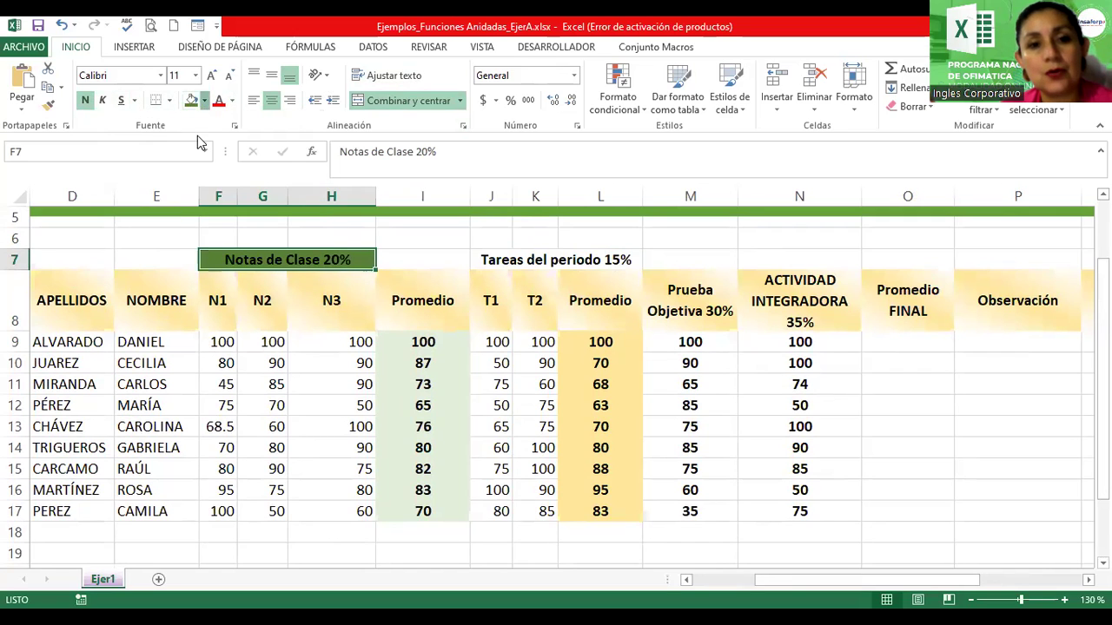
{"action": "left_click", "coordinate": [204, 101]}
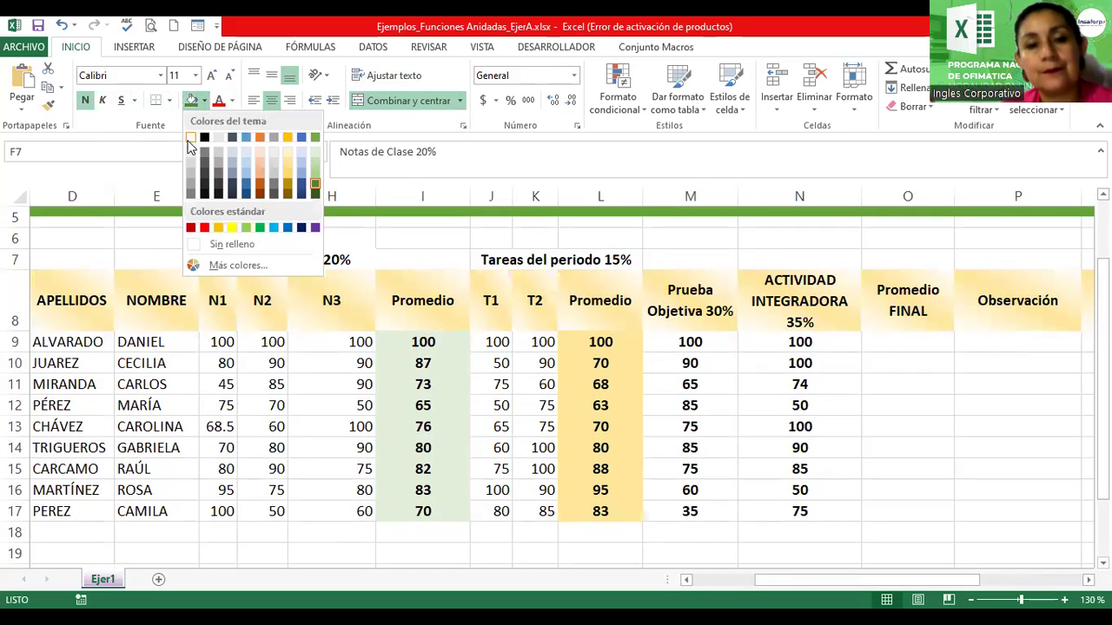
{"action": "left_click", "coordinate": [191, 139]}
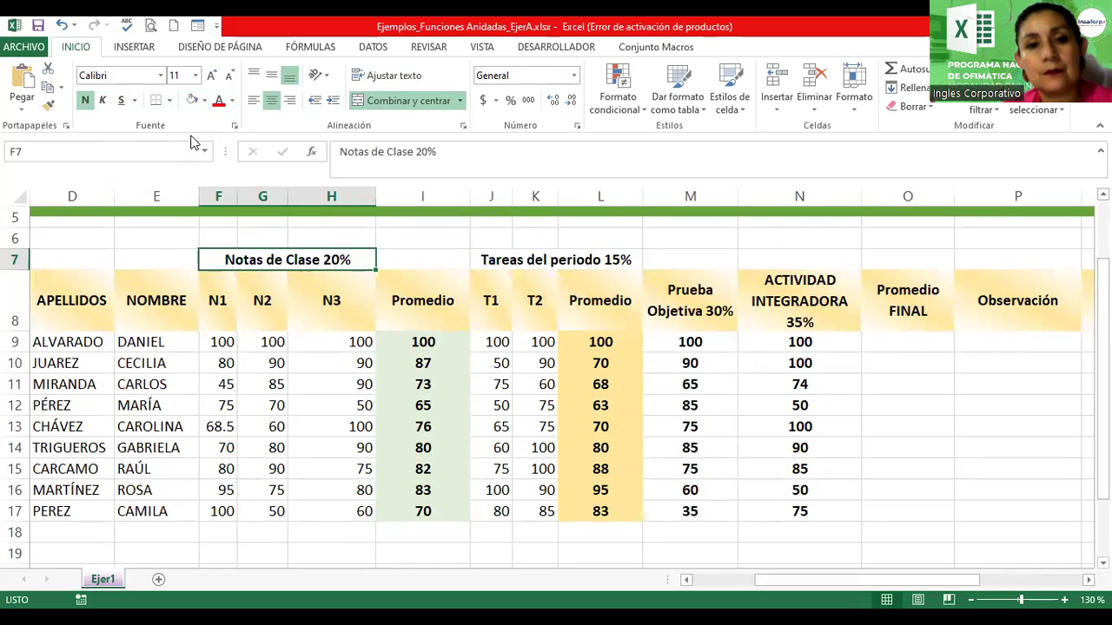
{"action": "left_click", "coordinate": [204, 100]}
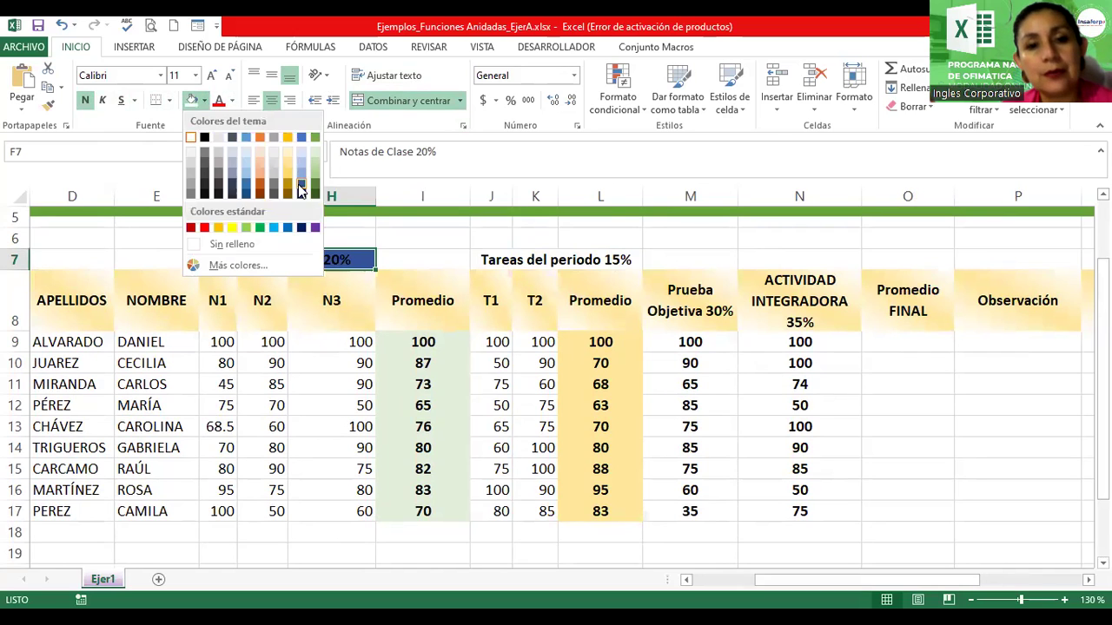
{"action": "left_click", "coordinate": [314, 192]}
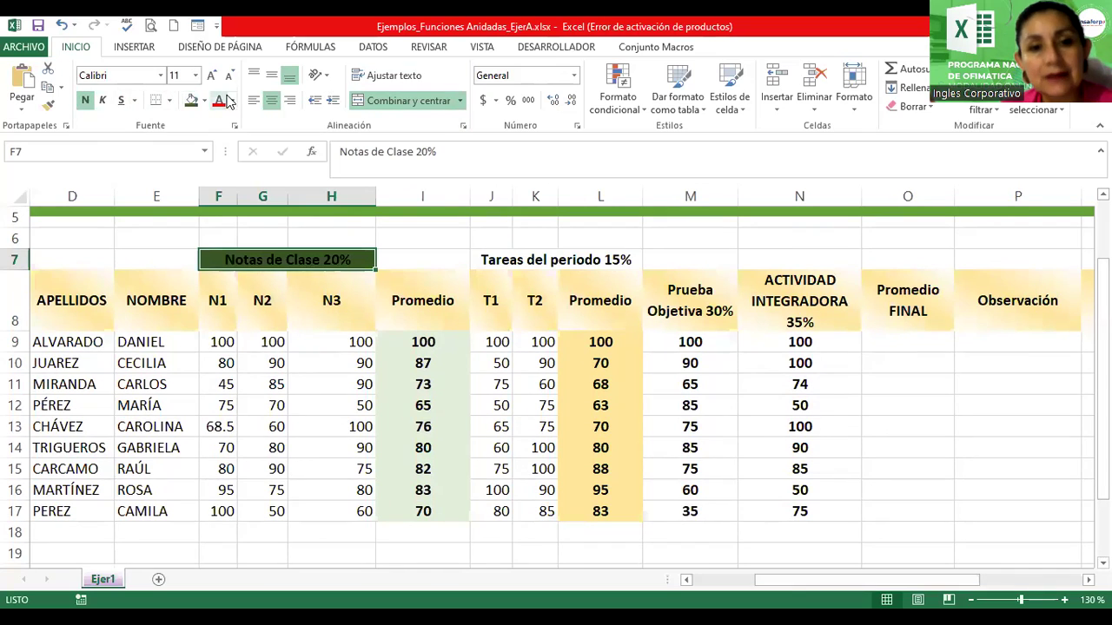
{"action": "left_click", "coordinate": [231, 101]}
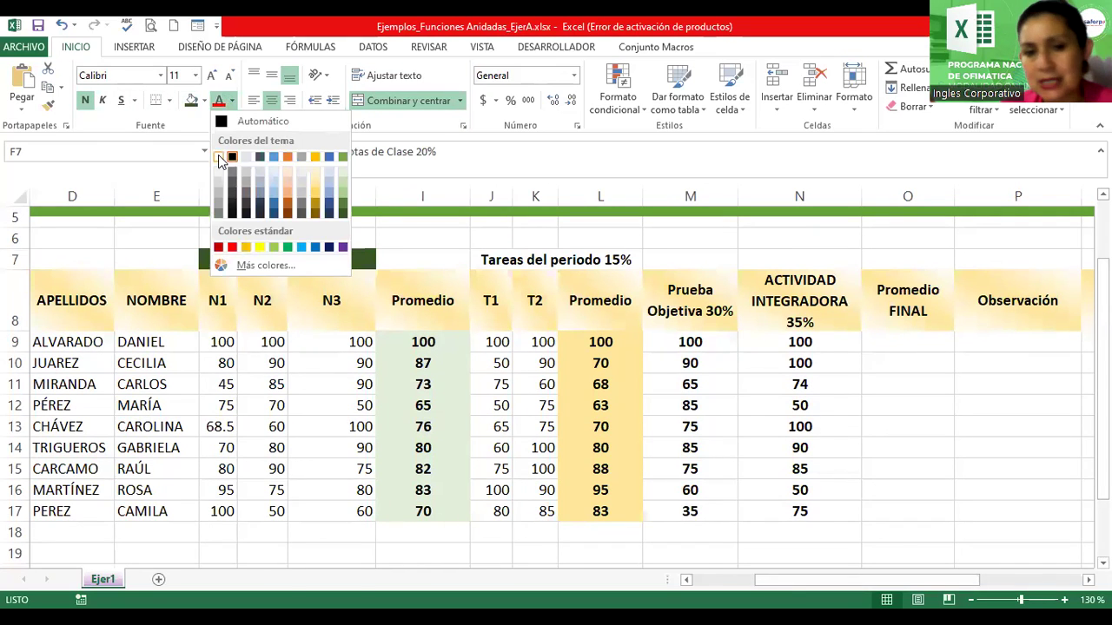
{"action": "left_click", "coordinate": [219, 158]}
{"action": "left_click", "coordinate": [582, 259]}
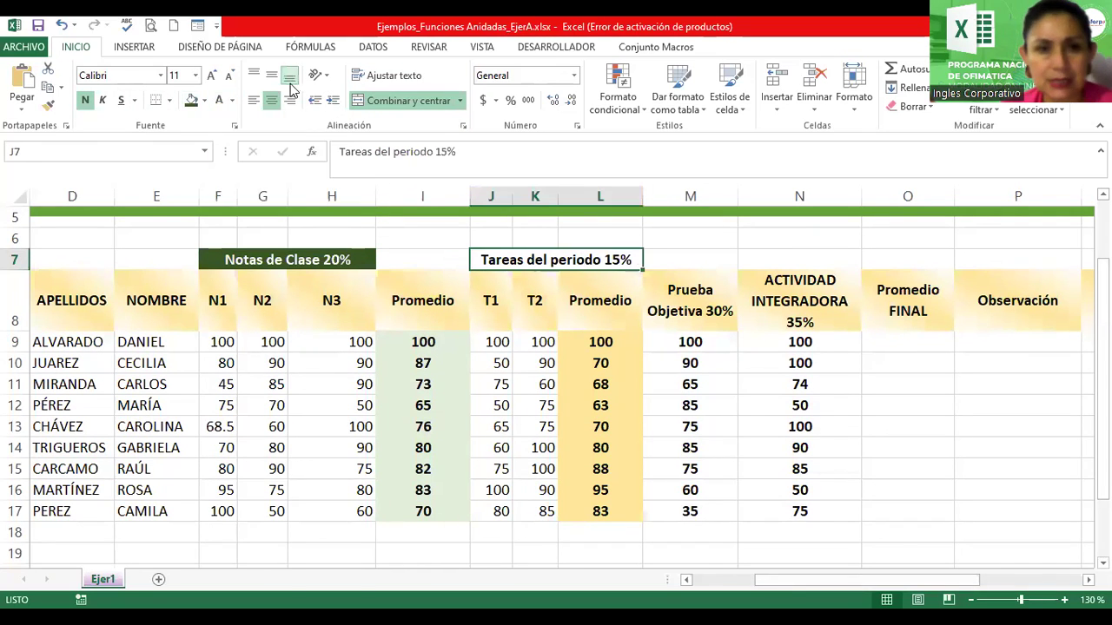
{"action": "left_click", "coordinate": [191, 100]}
{"action": "left_click", "coordinate": [218, 100]}
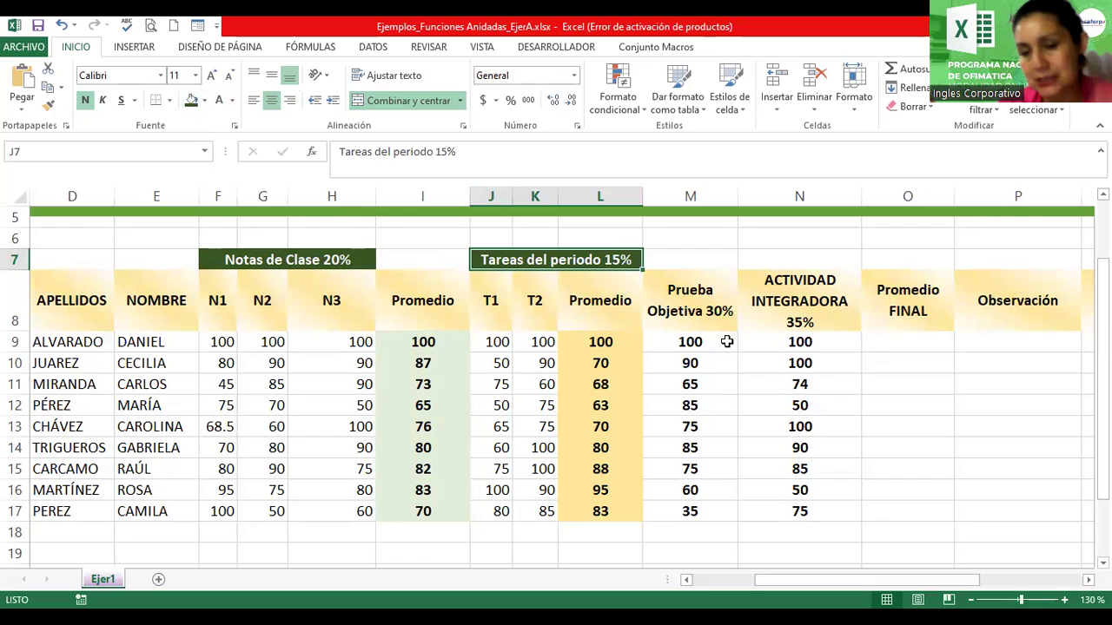
{"action": "left_click", "coordinate": [830, 346]}
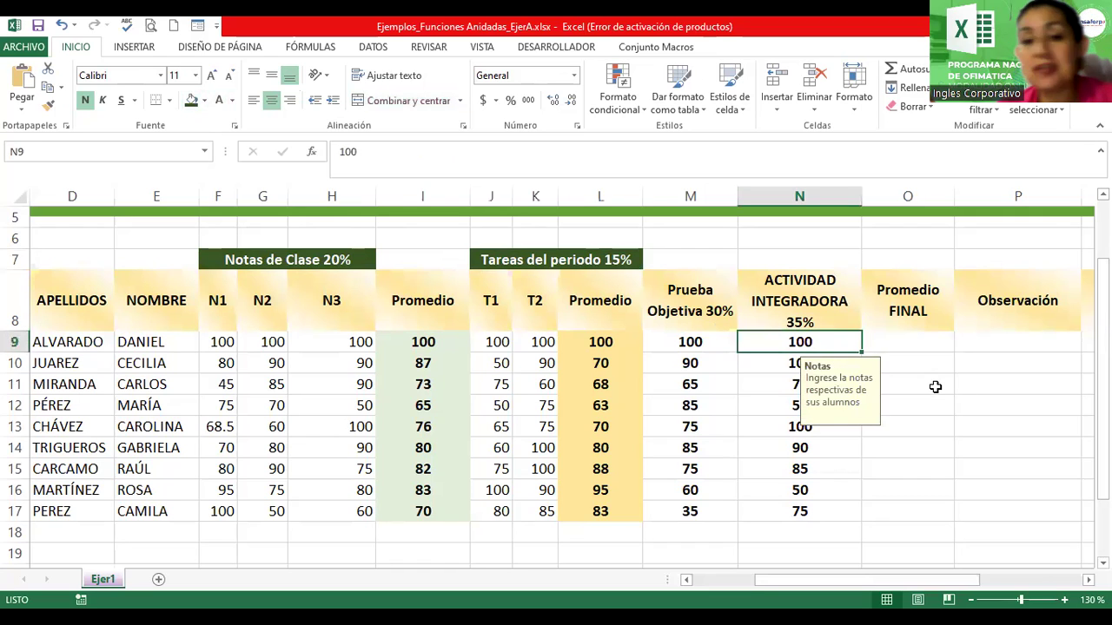
{"action": "left_click", "coordinate": [917, 346]}
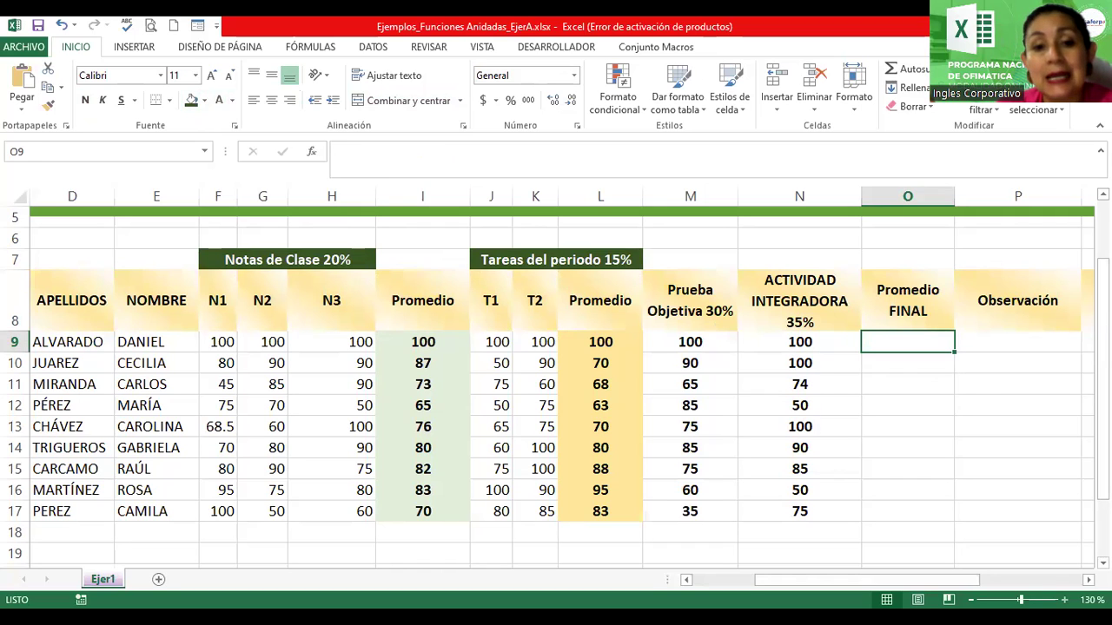
{"action": "left_click", "coordinate": [426, 341]}
{"action": "left_click", "coordinate": [303, 259]}
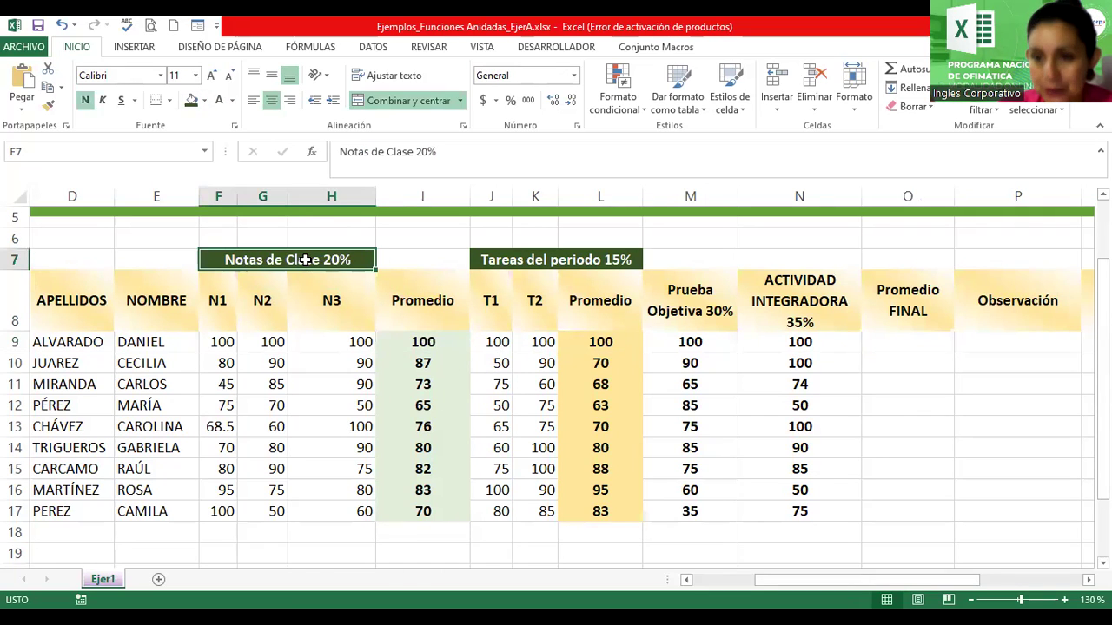
In O9, enter =(I9*20%)+(L9*15%)+ with I9 and L9 picked as references
{"action": "left_click", "coordinate": [910, 338]}
{"action": "type", "text": "=("}
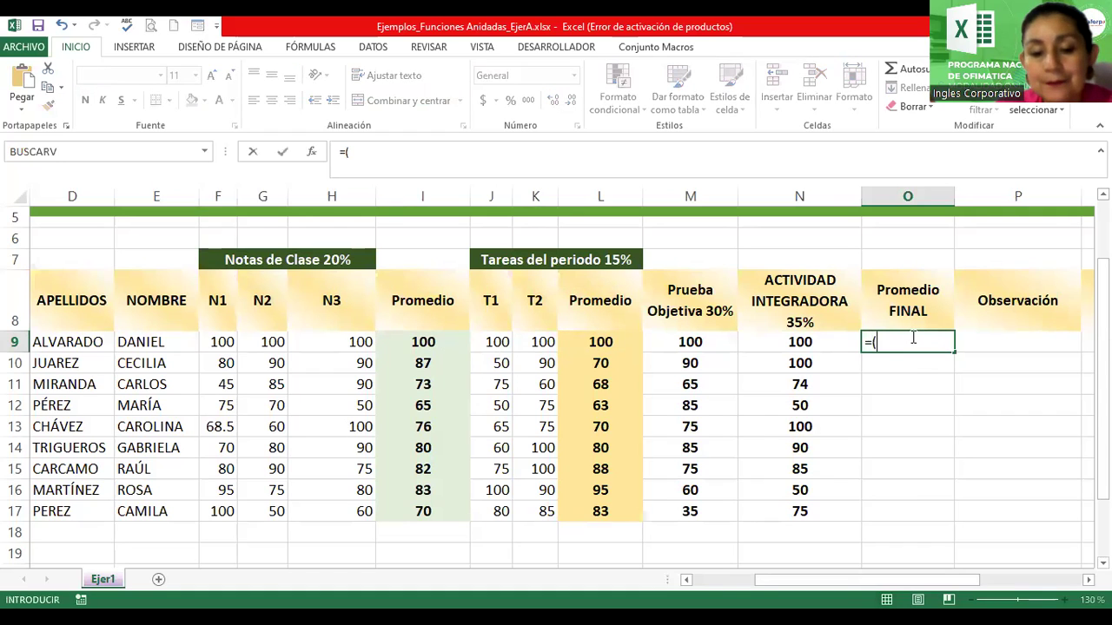
{"action": "left_click", "coordinate": [409, 344]}
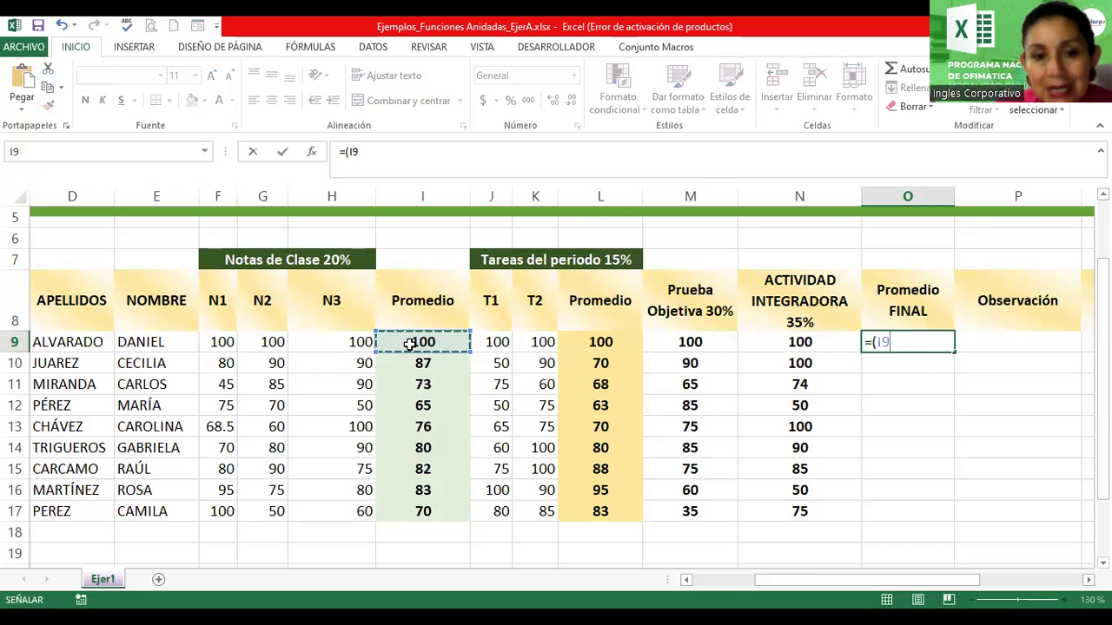
{"action": "type", "text": "*20%)"}
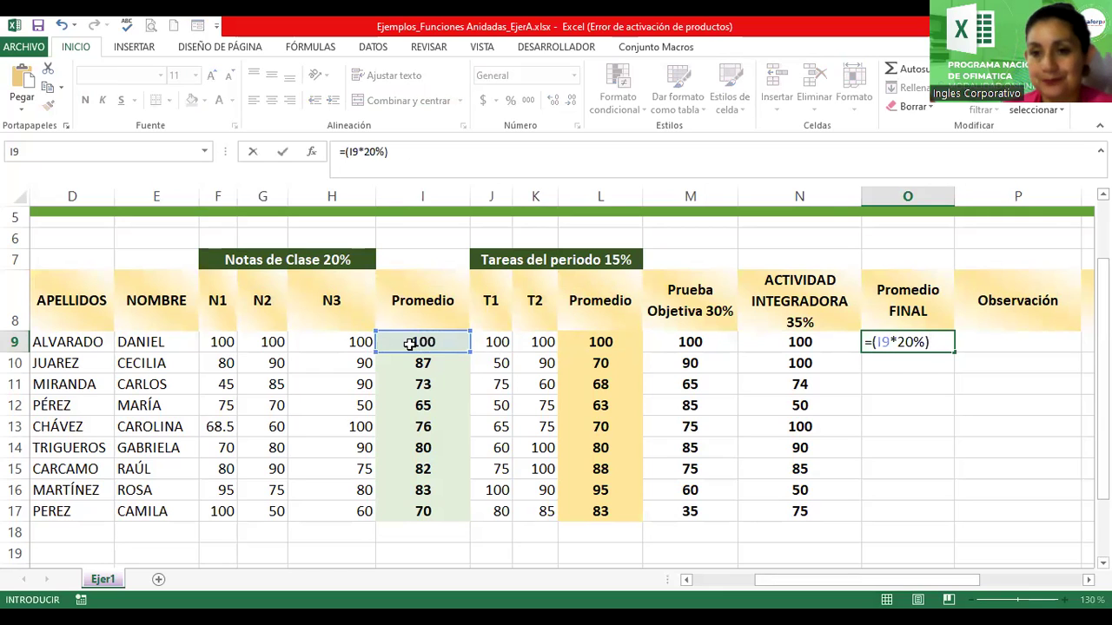
{"action": "type", "text": "+("}
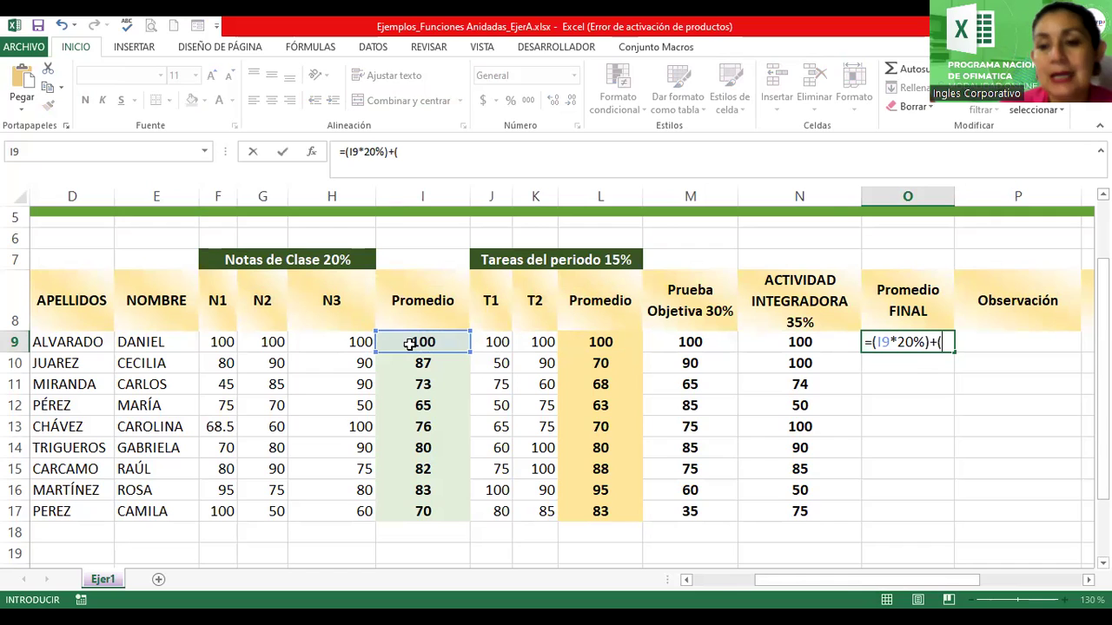
{"action": "left_click", "coordinate": [599, 342]}
{"action": "type", "text": "*15%)"}
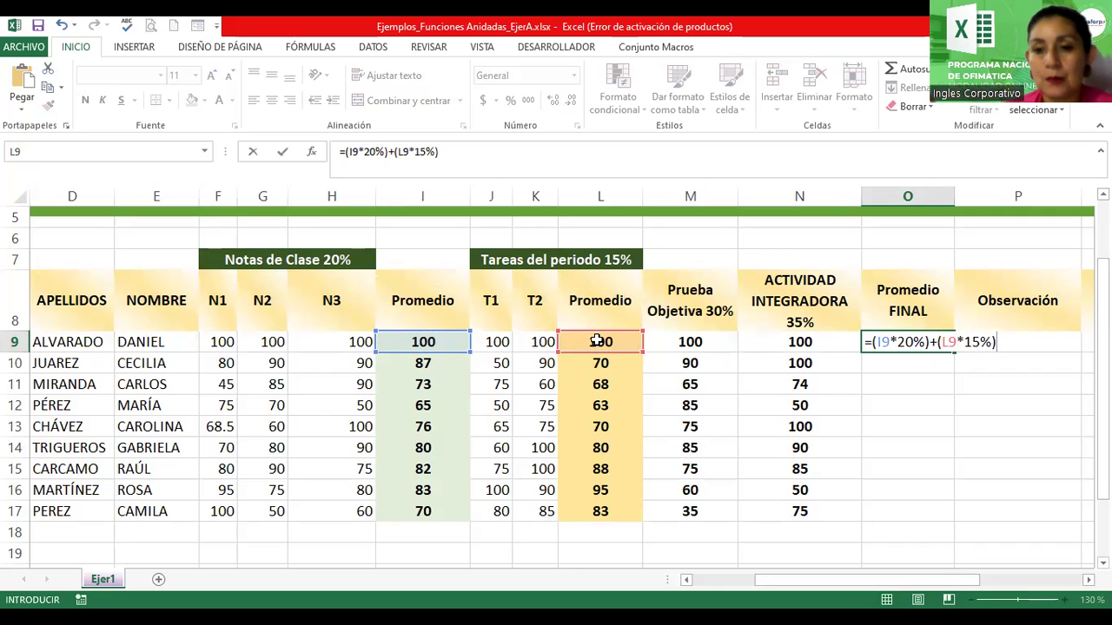
{"action": "type", "text": "+"}
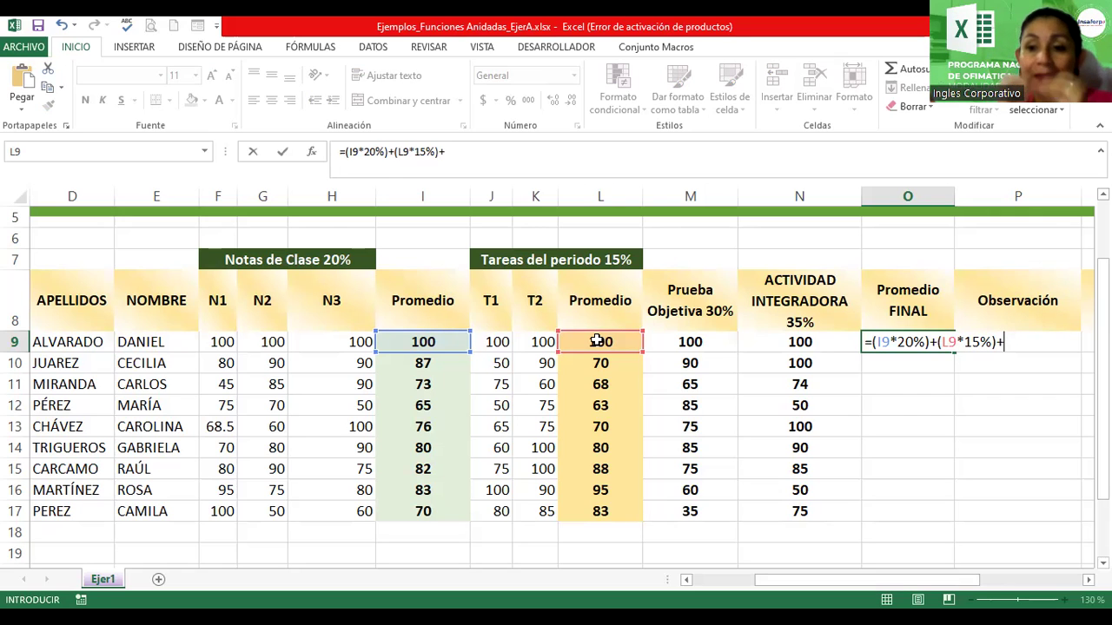
Add the Prueba Objetiva term (M9 times a percentage weight) to the O9 formula
{"action": "type", "text": "("}
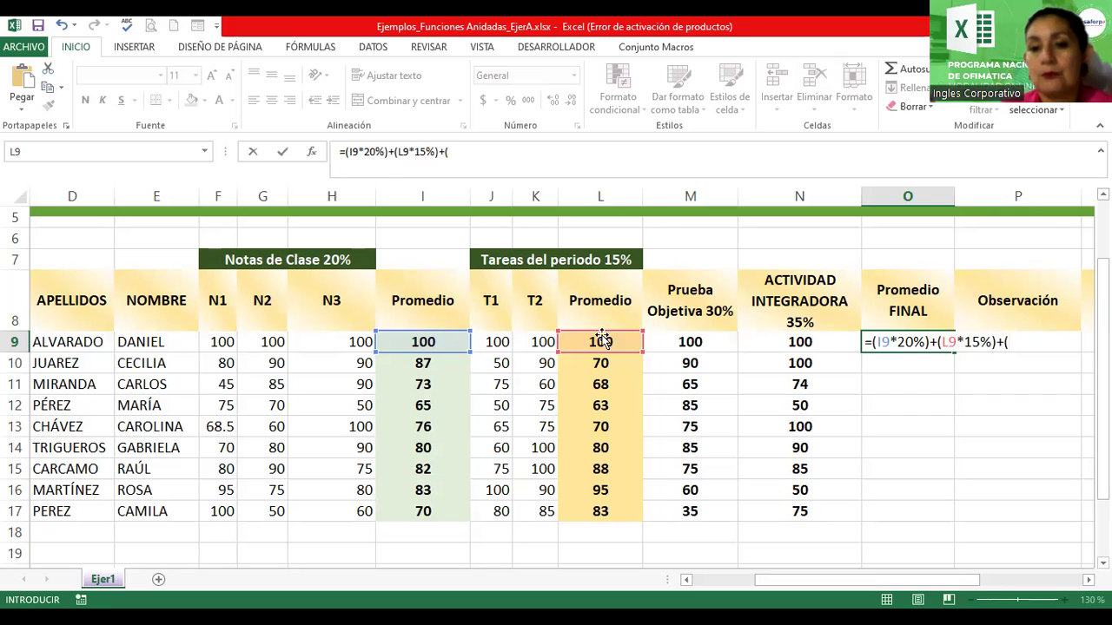
{"action": "left_click", "coordinate": [704, 341]}
{"action": "type", "text": "+"}
{"action": "key", "text": "BackSpace"}
{"action": "type", "text": "*"}
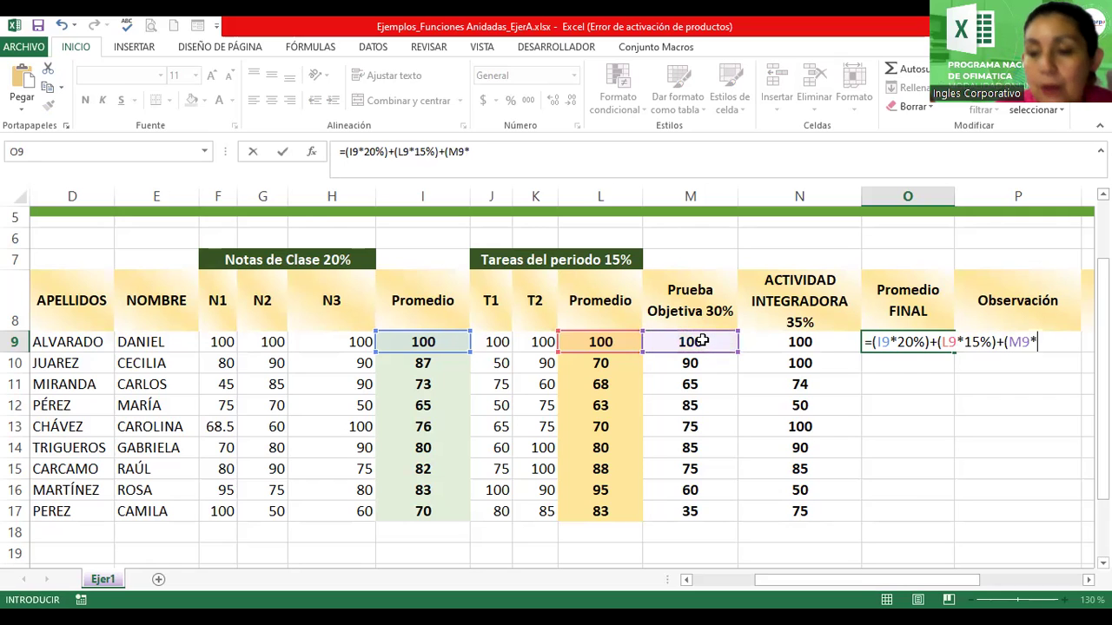
{"action": "type", "text": "36"}
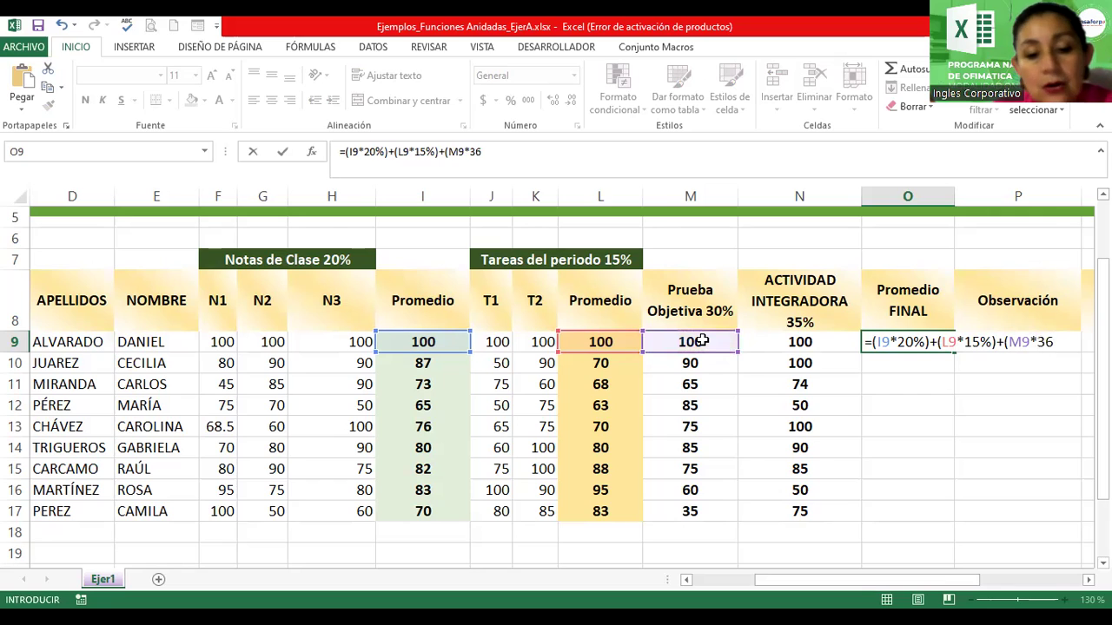
{"action": "type", "text": "%"}
{"action": "key", "text": "BackSpace"}
{"action": "key", "text": "BackSpace"}
{"action": "type", "text": "6"}
{"action": "key", "text": "BackSpace"}
{"action": "type", "text": "5%"}
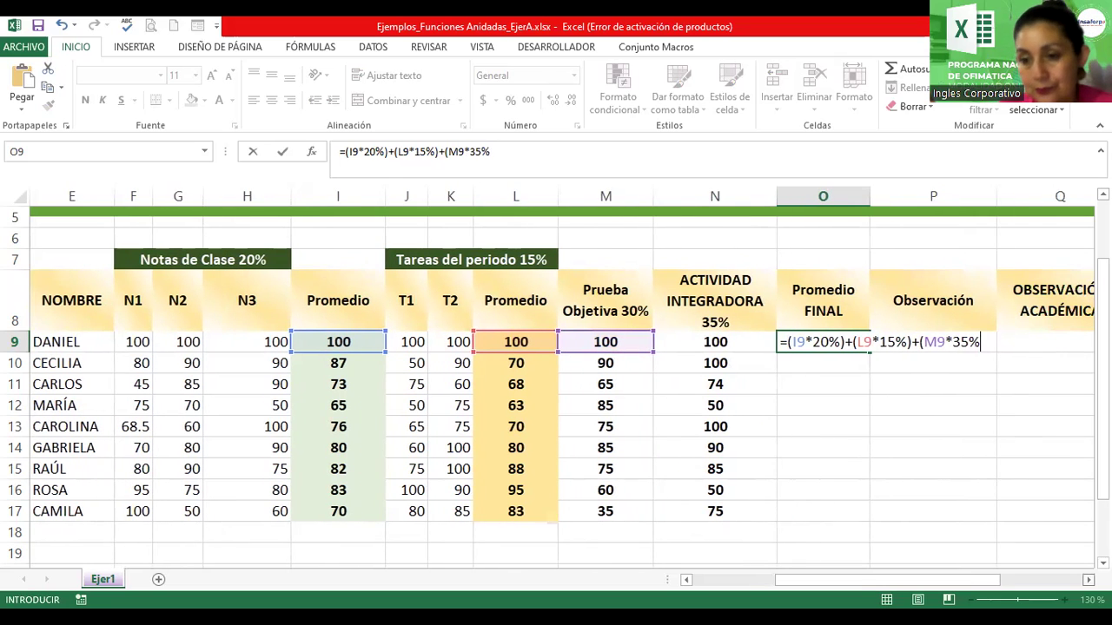
{"action": "type", "text": ")+"}
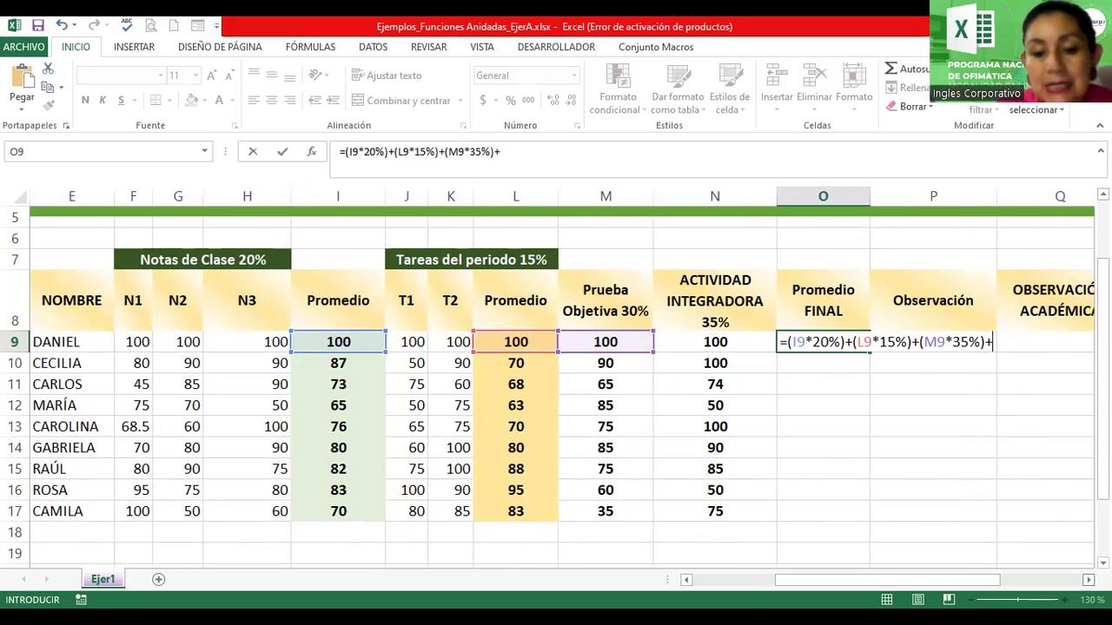
{"action": "type", "text": "("}
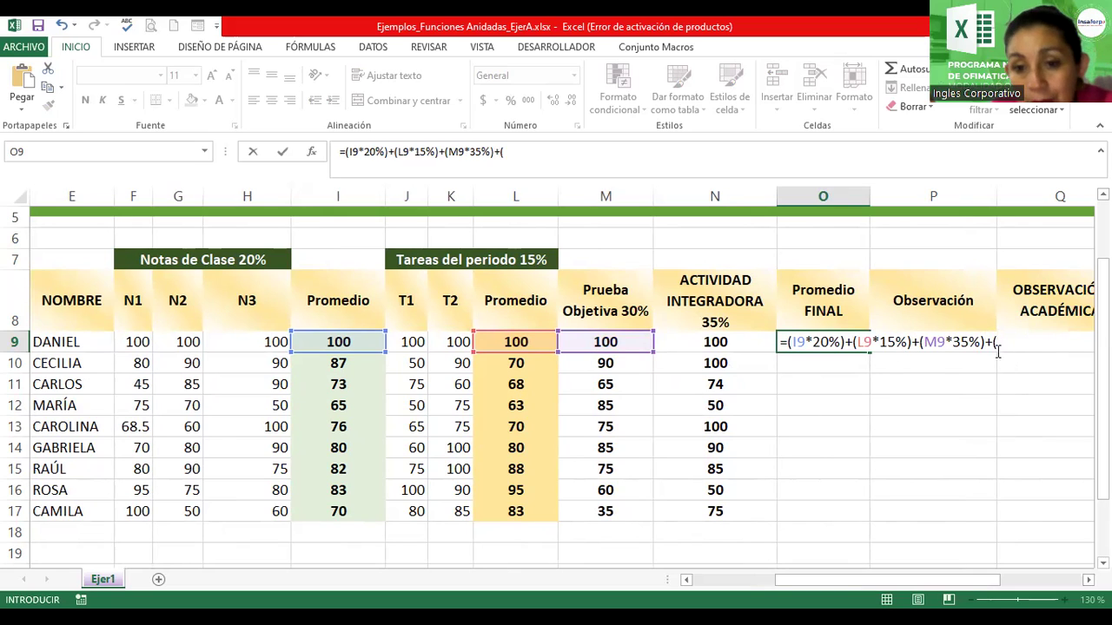
Correct M9's weight to 30%, add N9 weighted 35%, and commit the formula
{"action": "left_click", "coordinate": [970, 341]}
{"action": "key", "text": "BackSpace"}
{"action": "type", "text": "0"}
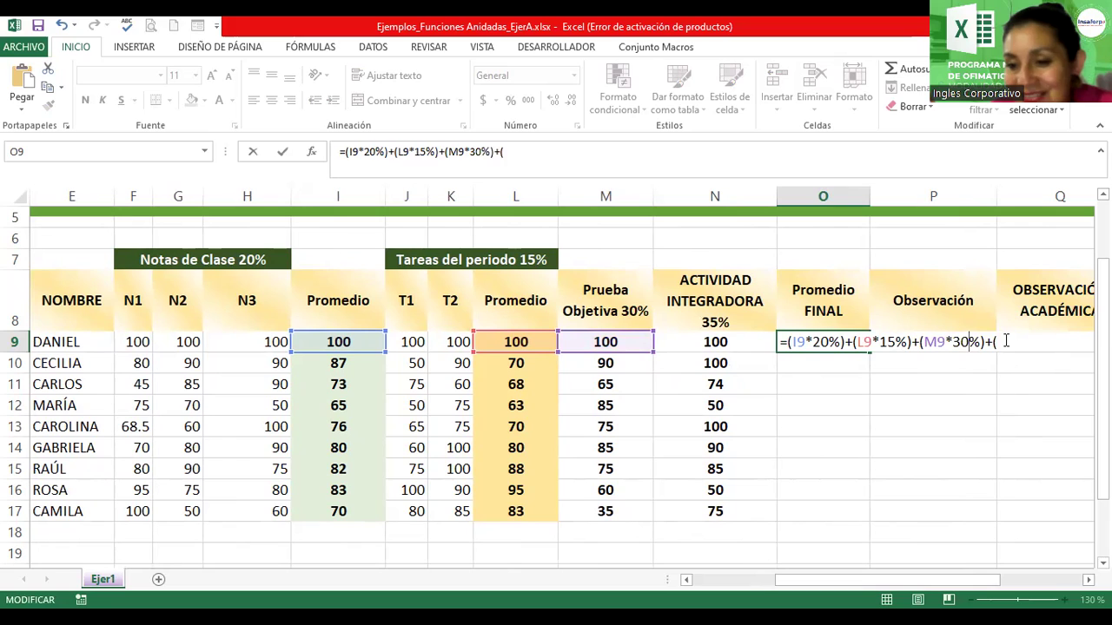
{"action": "left_click", "coordinate": [716, 350]}
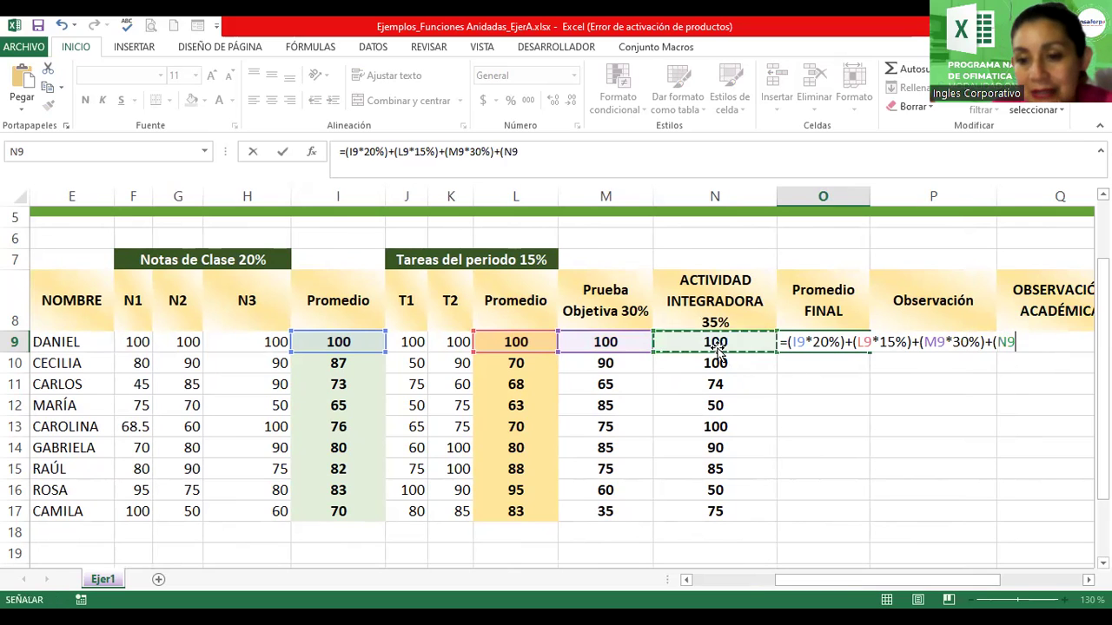
{"action": "type", "text": "*"}
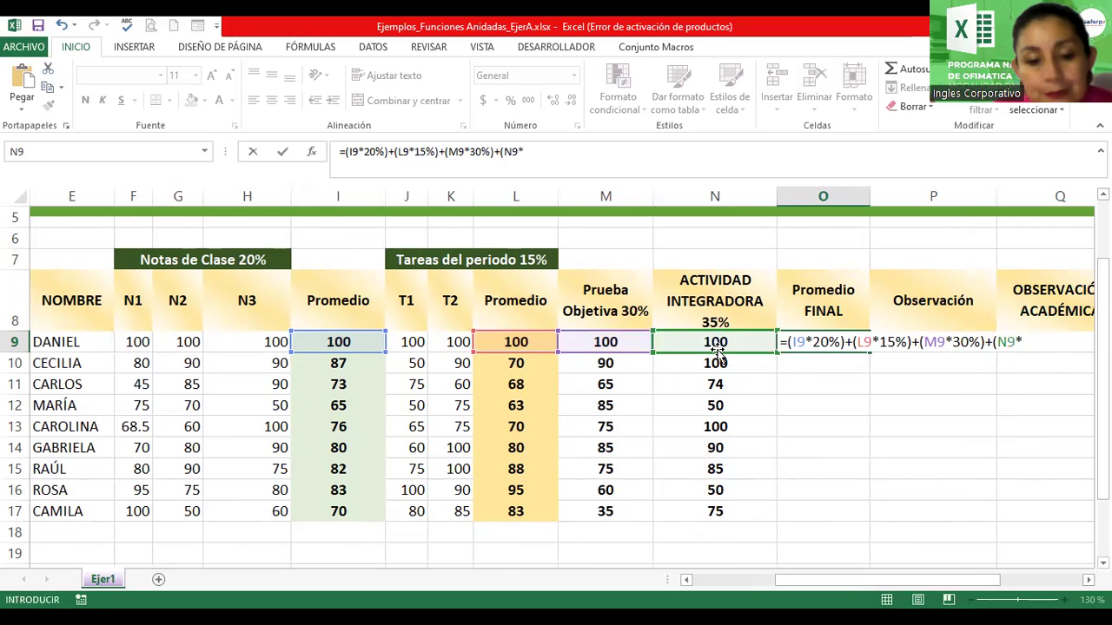
{"action": "type", "text": "35"}
{"action": "type", "text": ")"}
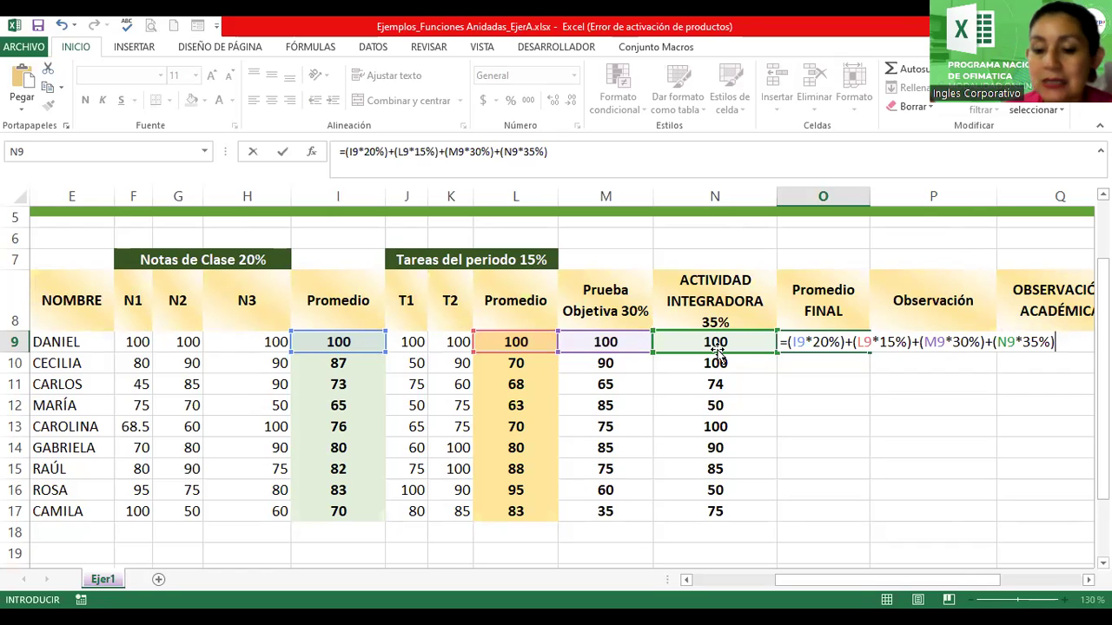
{"action": "key", "text": "Return"}
Fill the formula down to O17 and show the finals as bold, centred whole numbers
{"action": "left_click", "coordinate": [824, 344]}
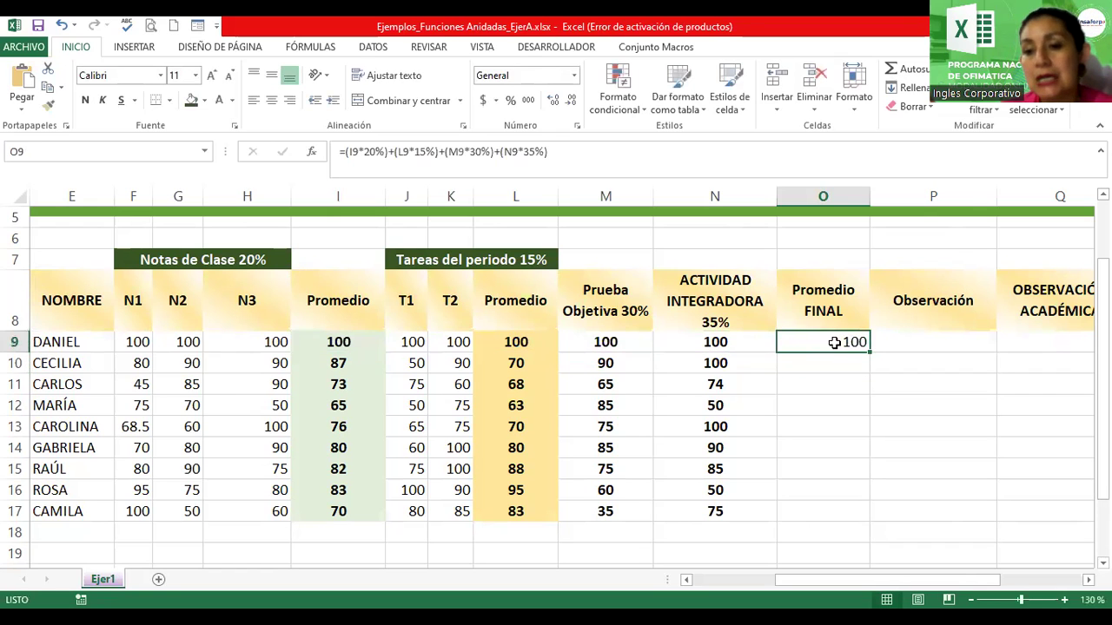
{"action": "double_click", "coordinate": [870, 350]}
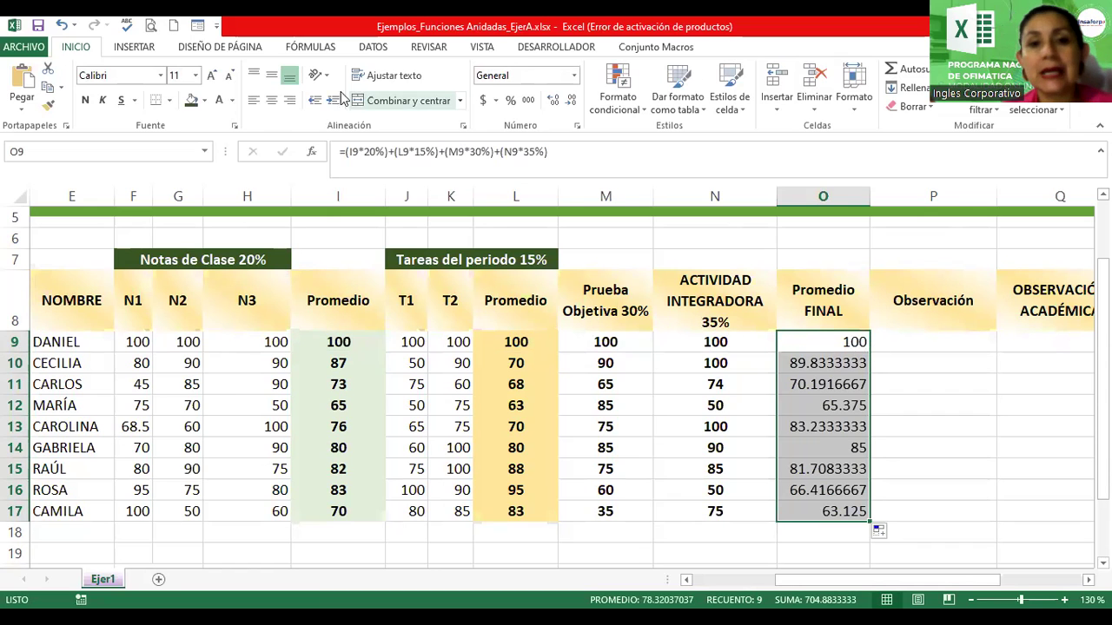
{"action": "left_click", "coordinate": [271, 103]}
{"action": "left_click", "coordinate": [570, 101]}
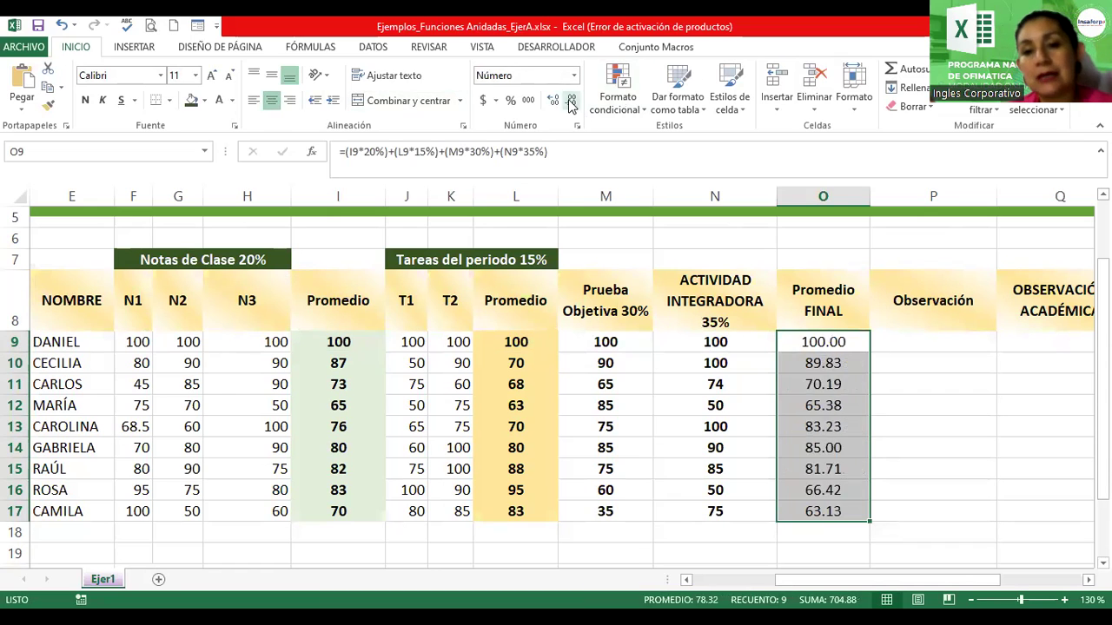
{"action": "left_click", "coordinate": [571, 101]}
{"action": "left_click", "coordinate": [571, 101]}
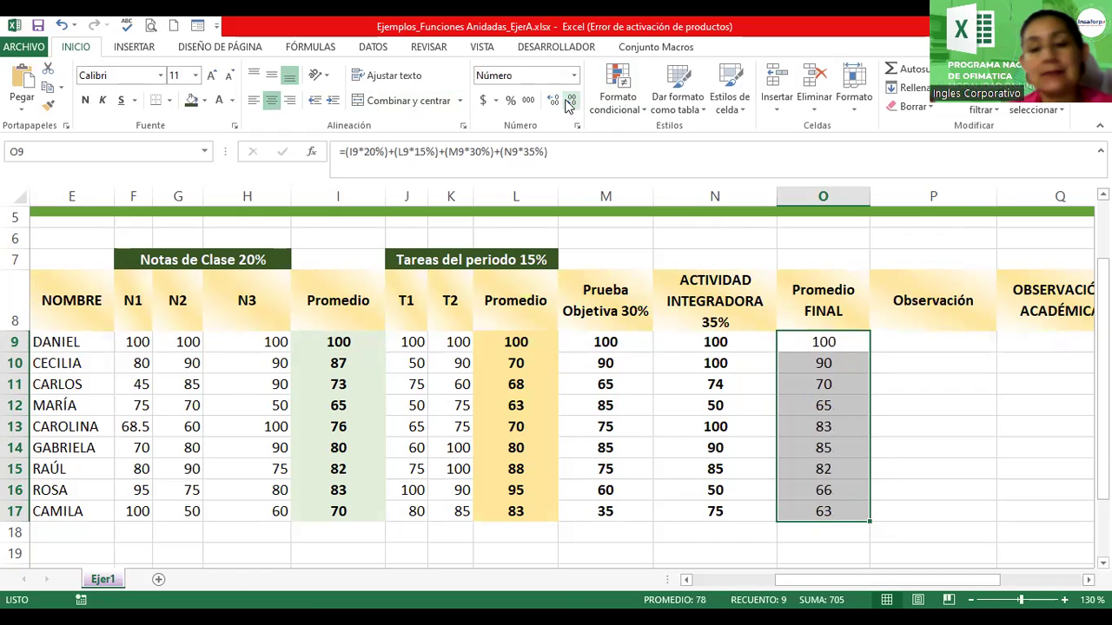
{"action": "left_click", "coordinate": [85, 100]}
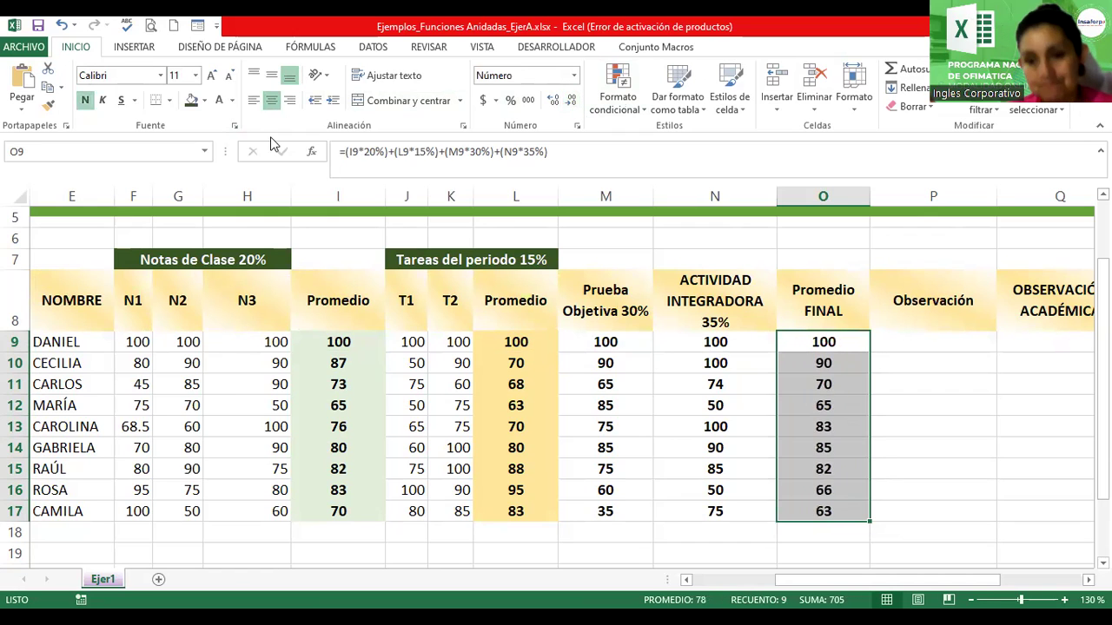
{"action": "left_click", "coordinate": [1088, 579]}
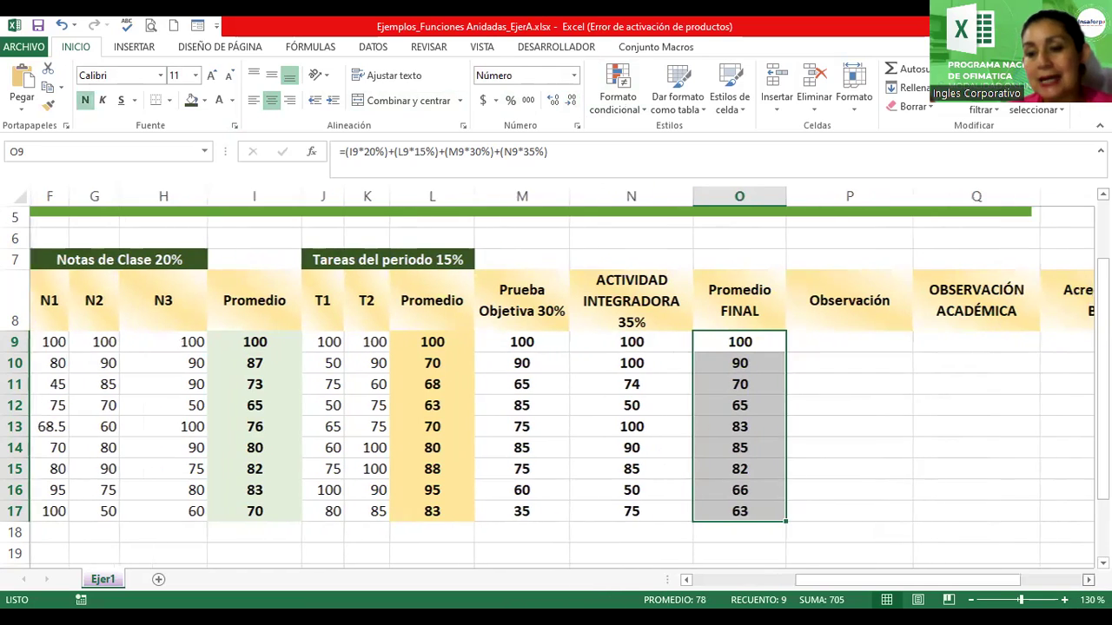
{"action": "left_click", "coordinate": [1089, 579]}
{"action": "left_click", "coordinate": [1088, 579]}
{"action": "left_click", "coordinate": [1089, 579]}
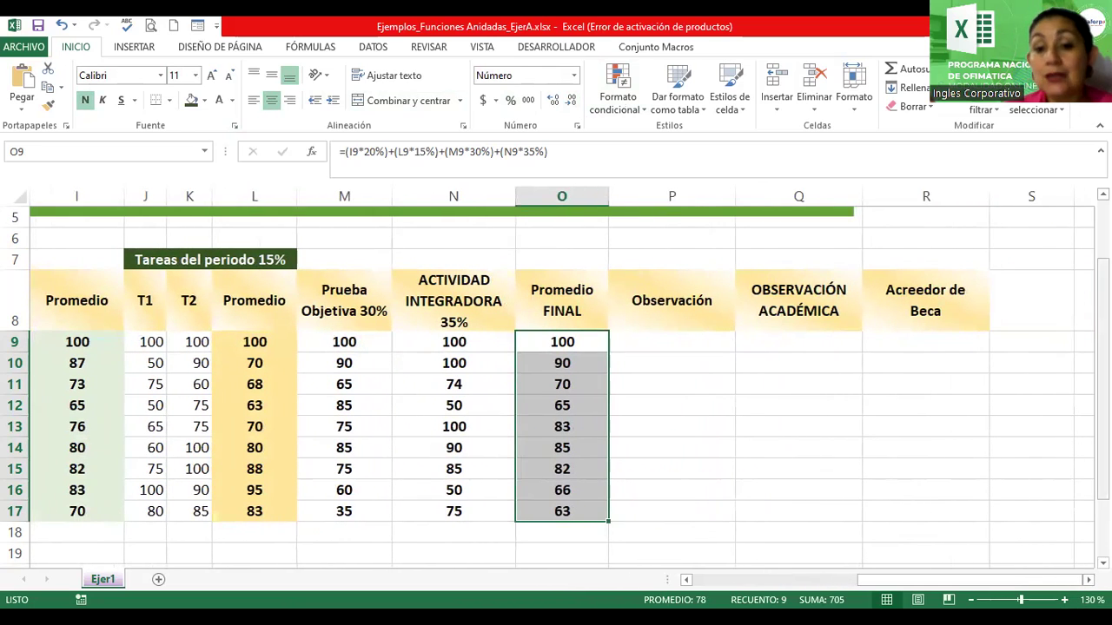
In P9, type =si(O9>=70;"Aprobado";"Reprobado) and highlight the O9>=70 test
{"action": "left_click", "coordinate": [654, 346]}
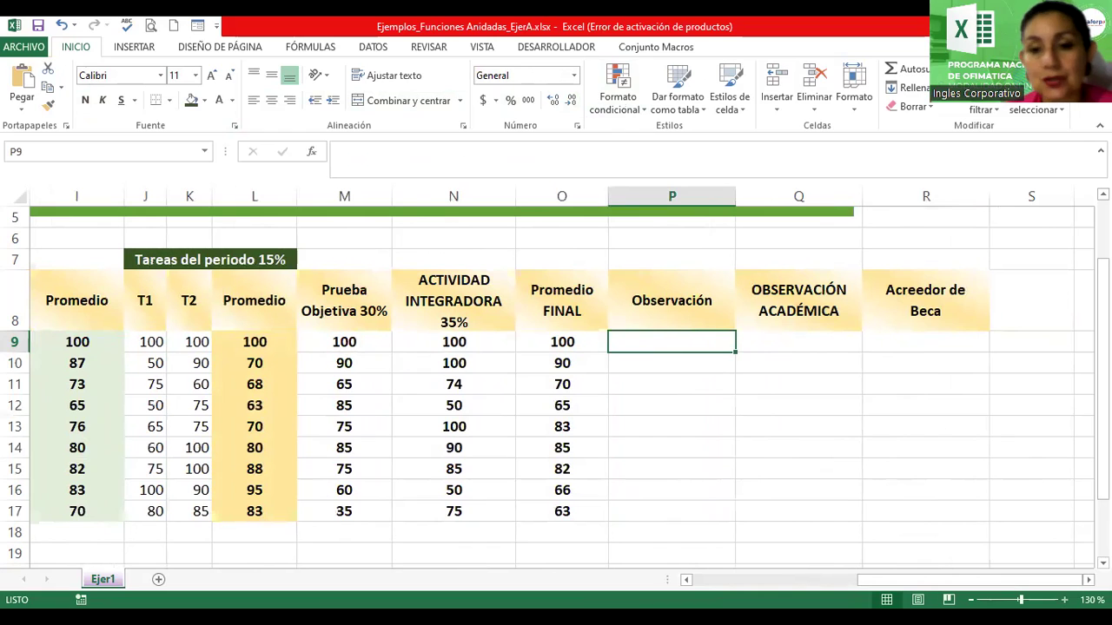
{"action": "type", "text": "=si"}
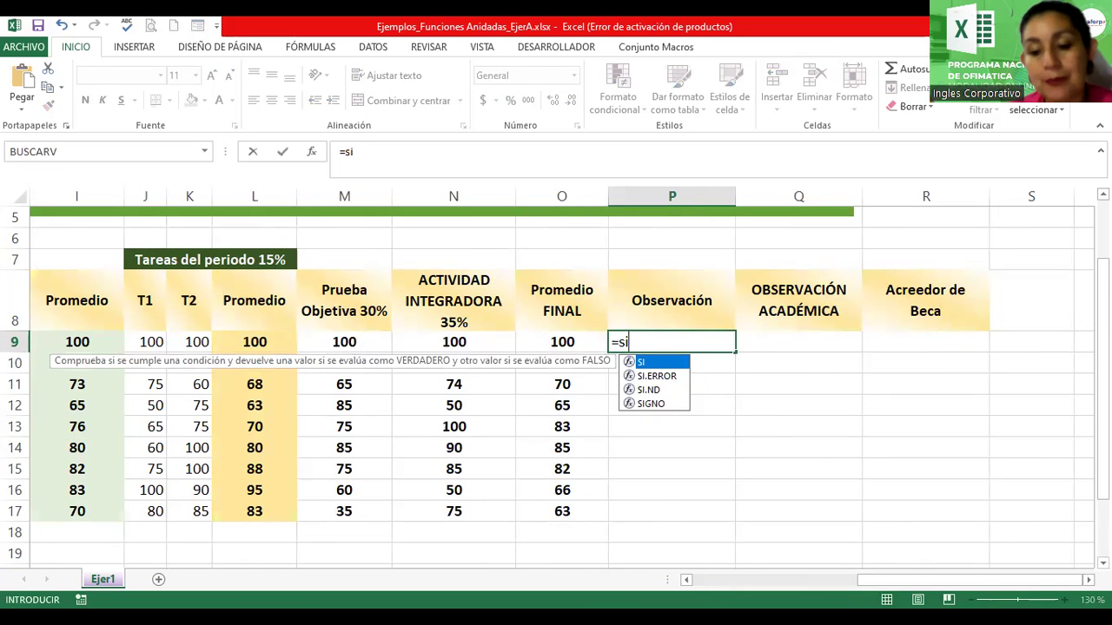
{"action": "type", "text": "("}
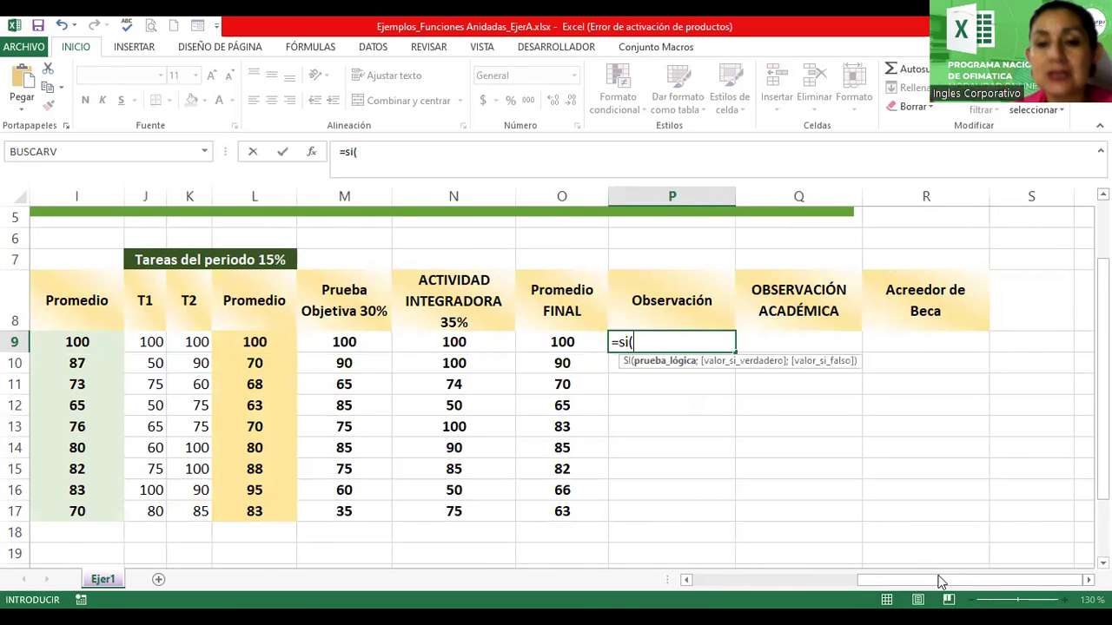
{"action": "left_click", "coordinate": [568, 344]}
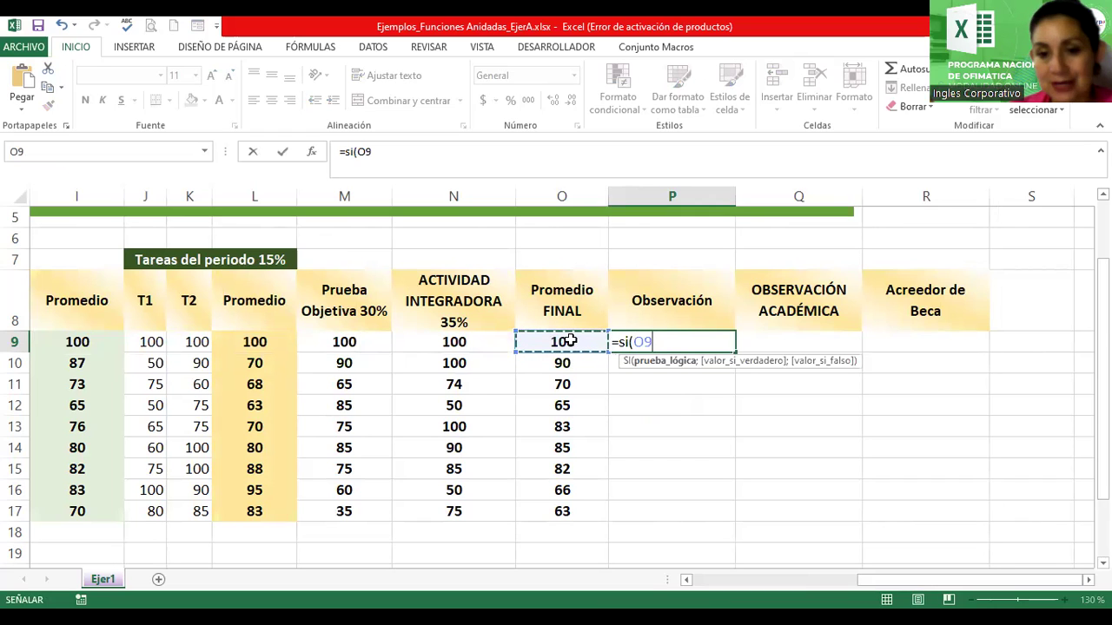
{"action": "type", "text": ">="}
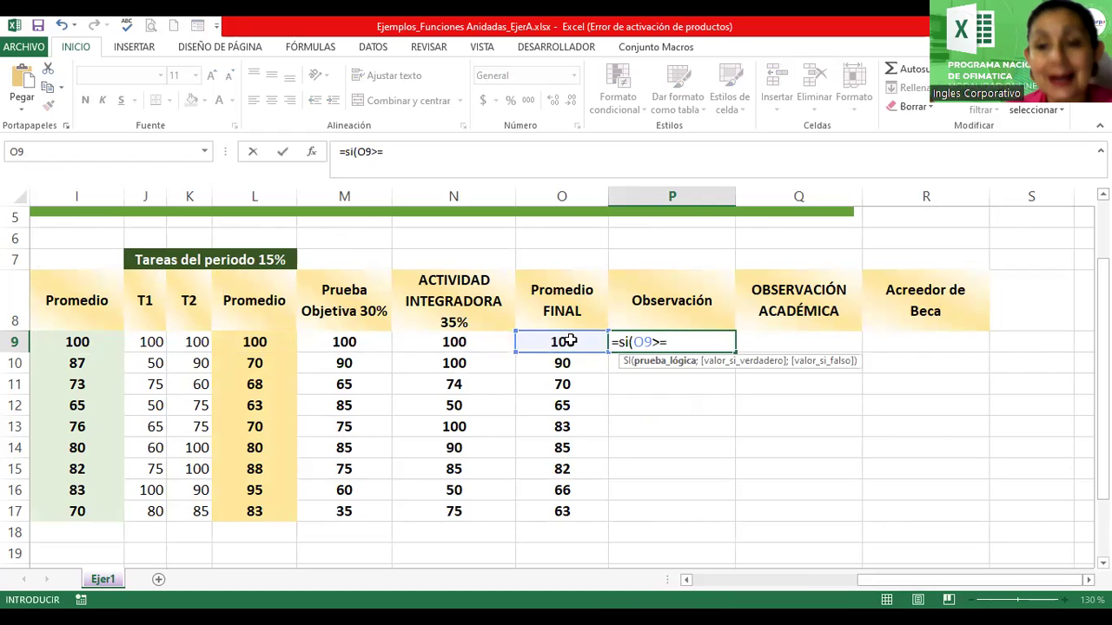
{"action": "type", "text": "70"}
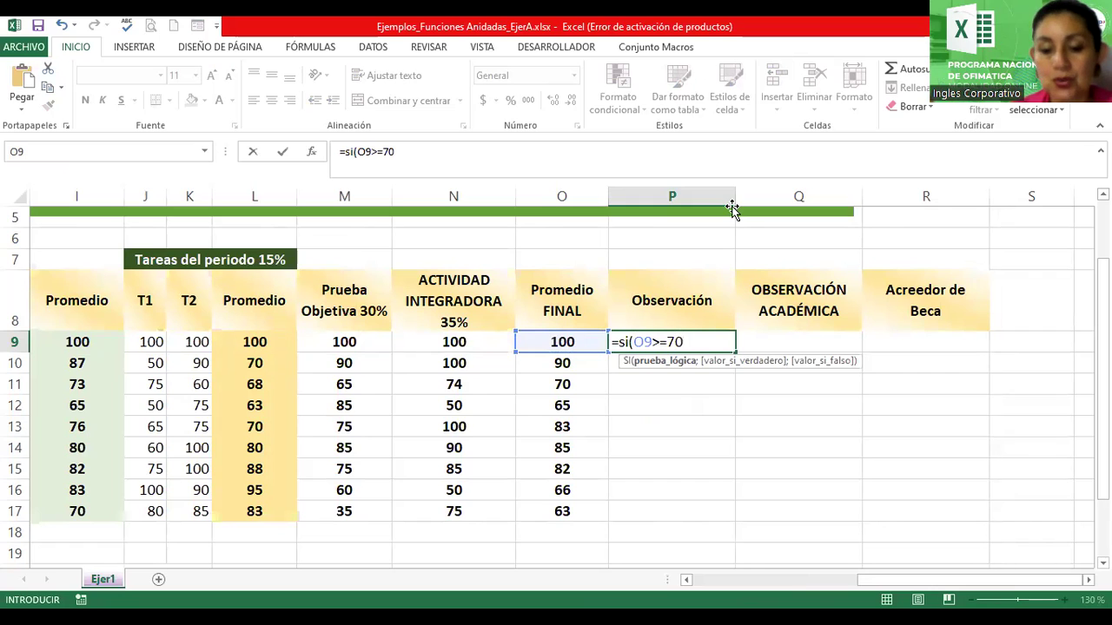
{"action": "type", "text": ";\""}
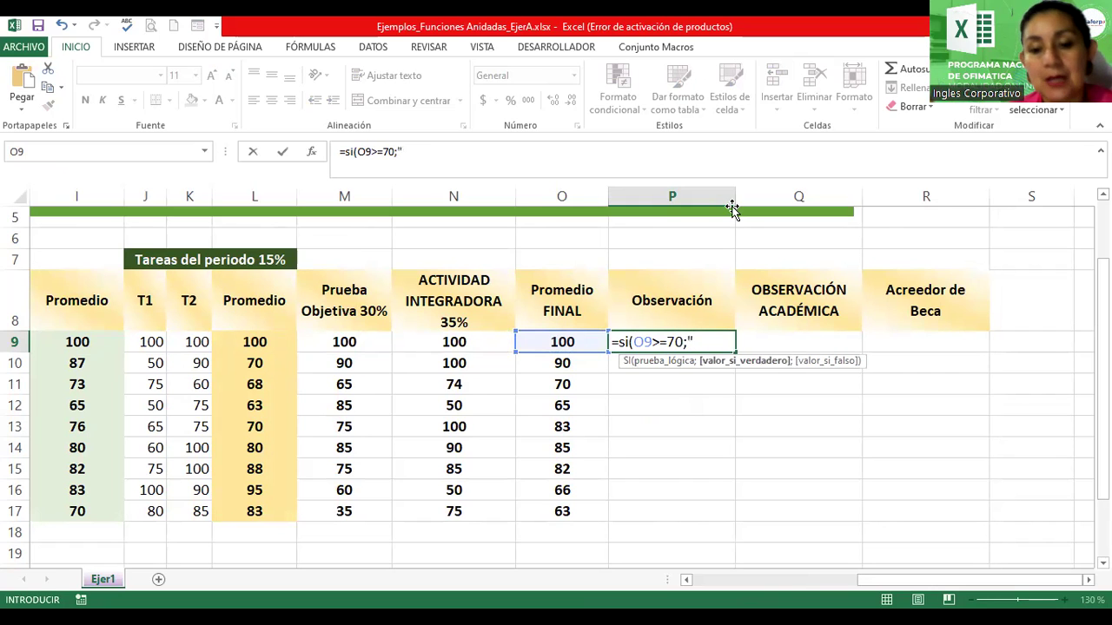
{"action": "type", "text": "Aprobado\";\"Reprobado\")"}
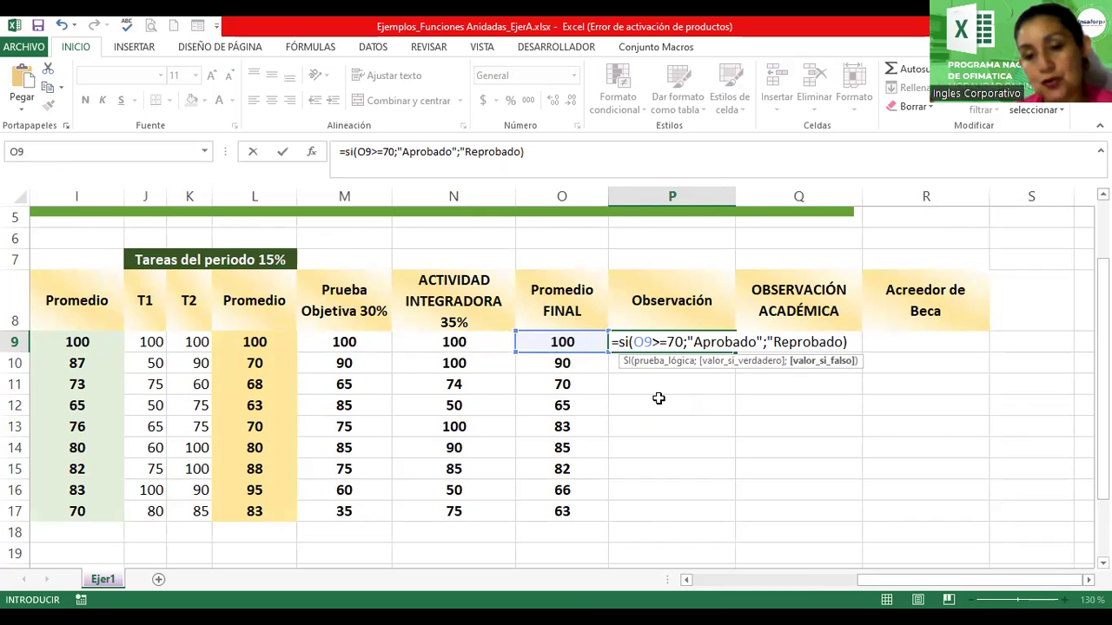
{"action": "left_click_drag", "start_coordinate": [629, 343], "coordinate": [682, 342]}
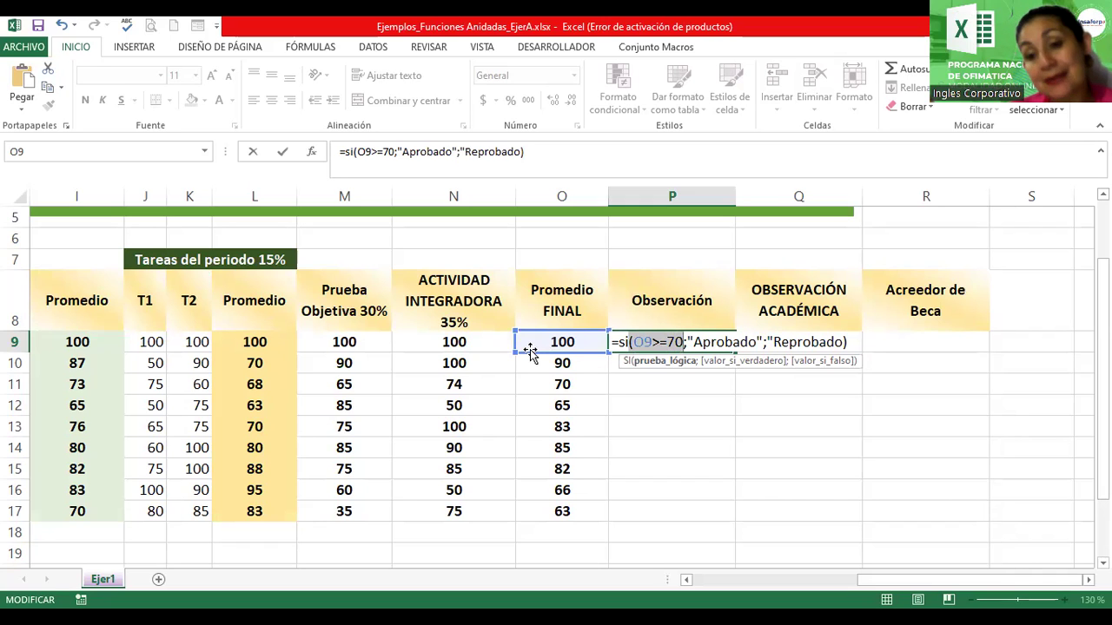
Add the missing closing quote after Reprobado and commit P9's SI formula
{"action": "left_click", "coordinate": [691, 342]}
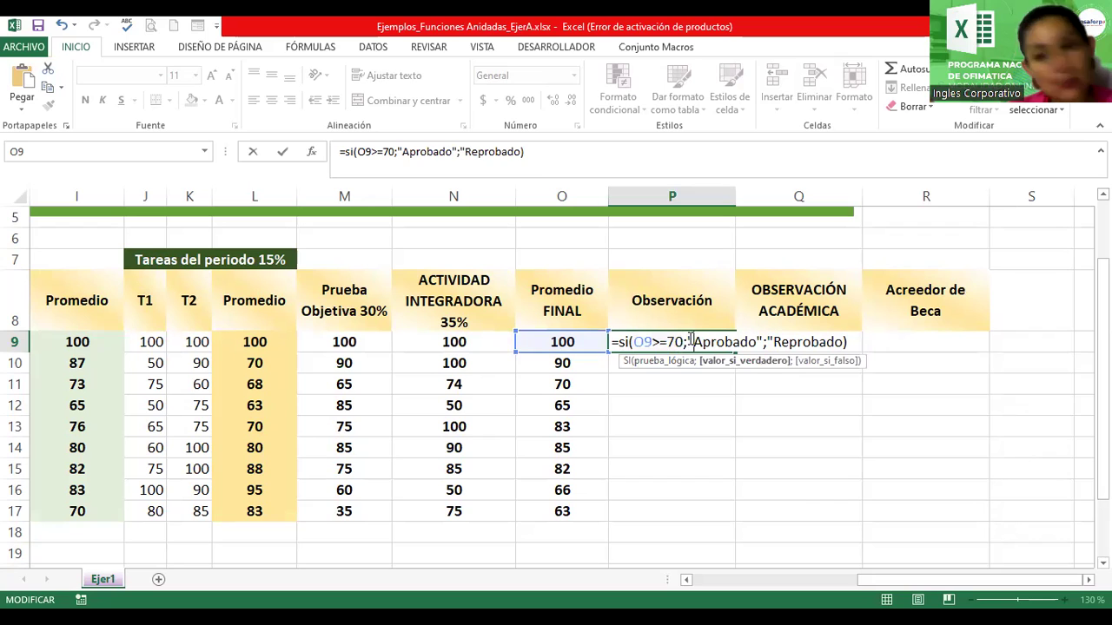
{"action": "left_click_drag", "start_coordinate": [689, 341], "coordinate": [749, 341]}
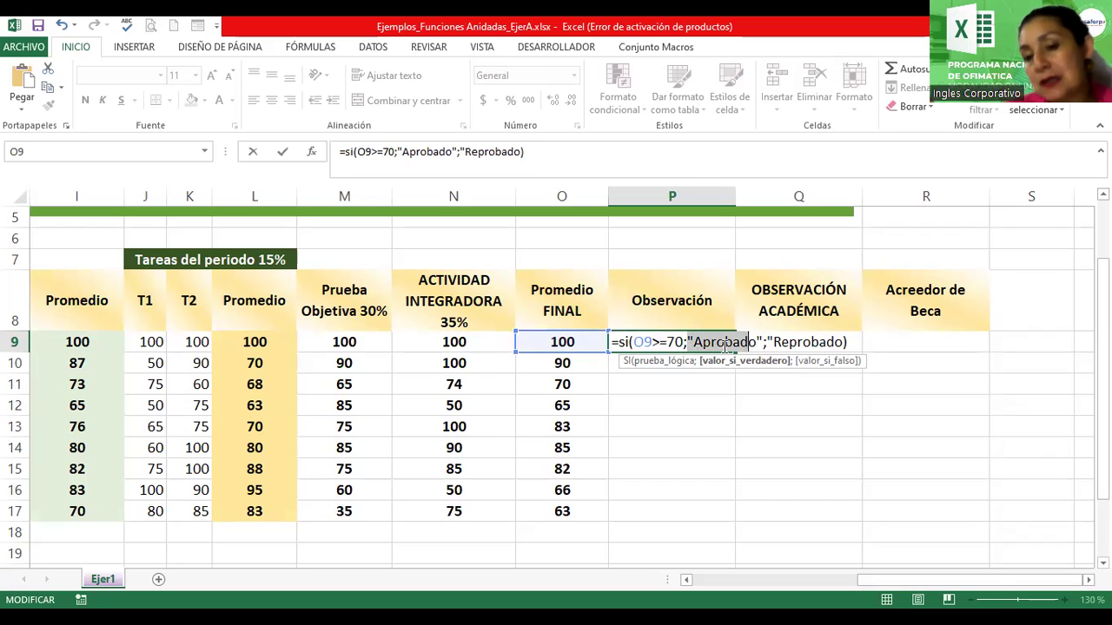
{"action": "left_click", "coordinate": [725, 342]}
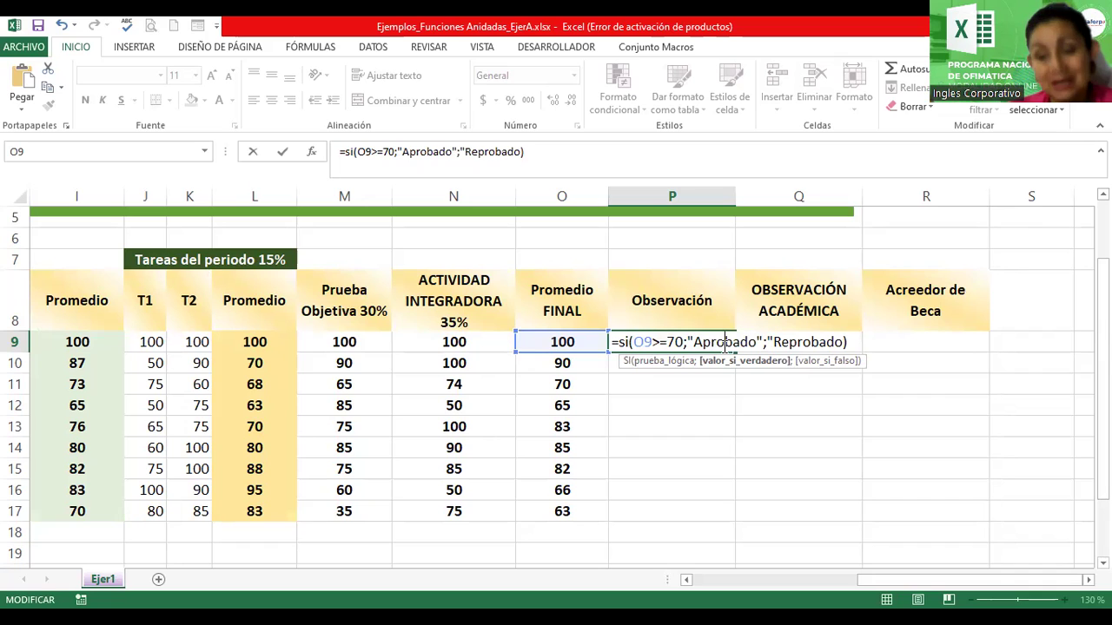
{"action": "left_click", "coordinate": [841, 340]}
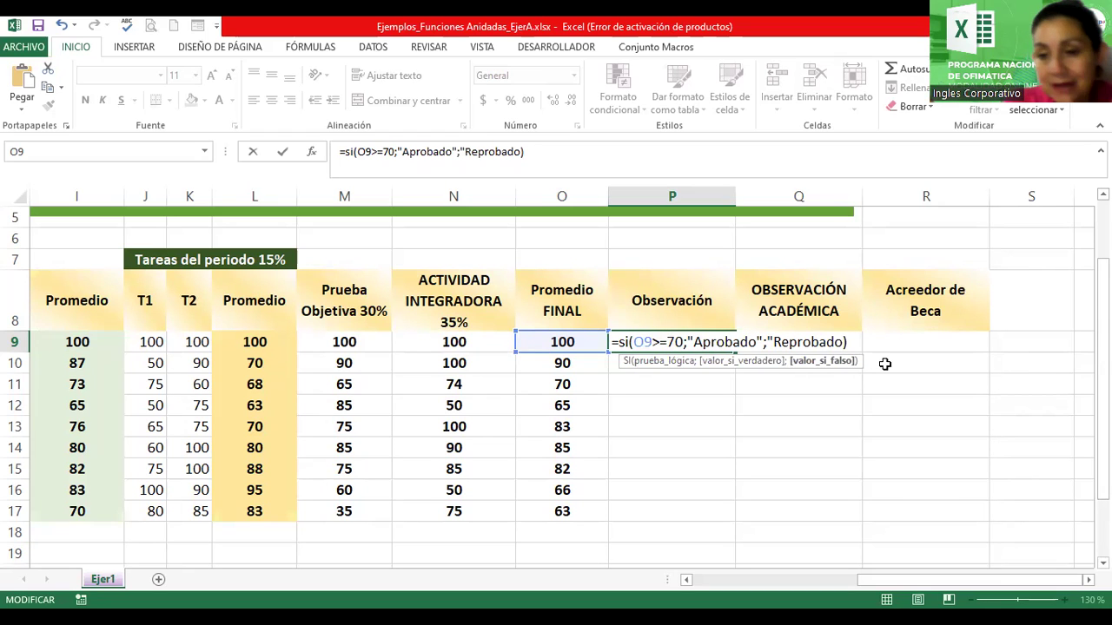
{"action": "type", "text": "\""}
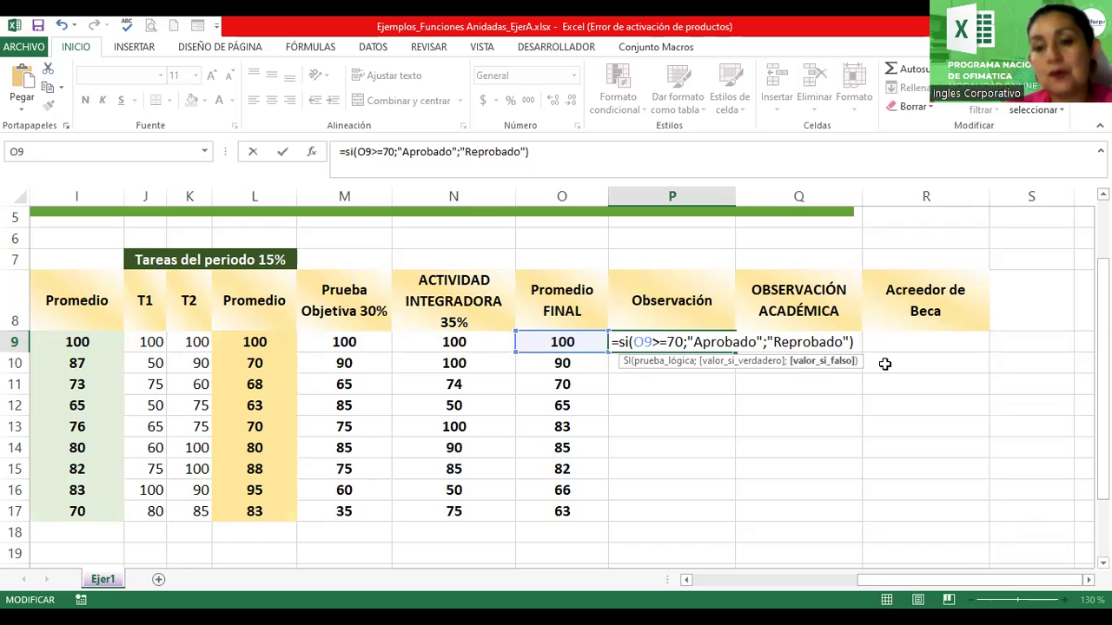
{"action": "key", "text": "Return"}
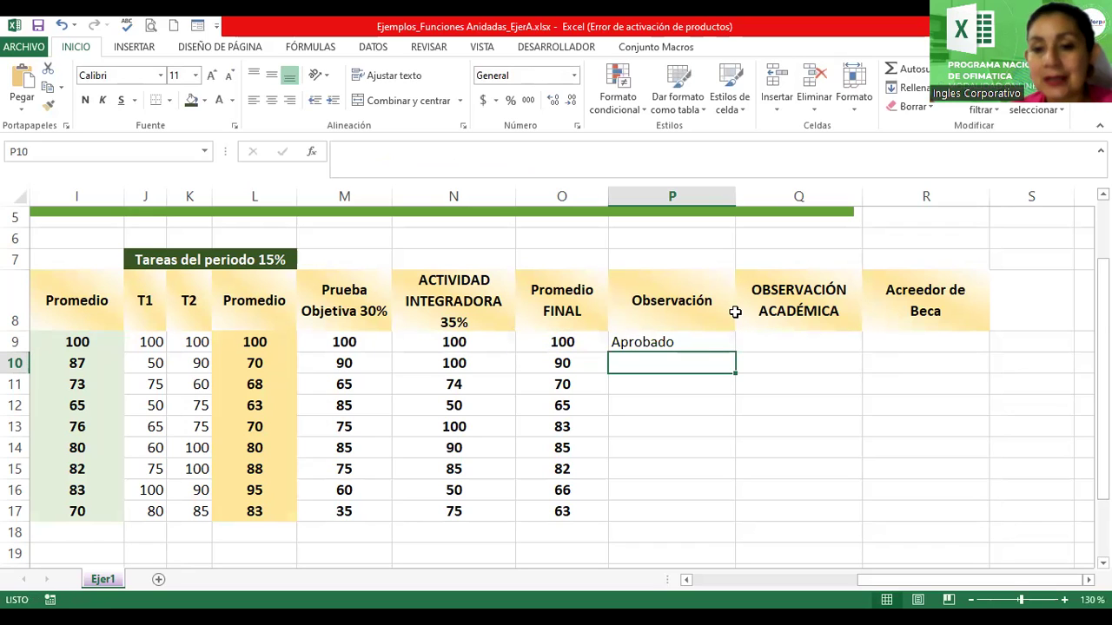
Fill P9's SI formula down to P17 and make the Observación results bold italic
{"action": "left_click", "coordinate": [710, 342]}
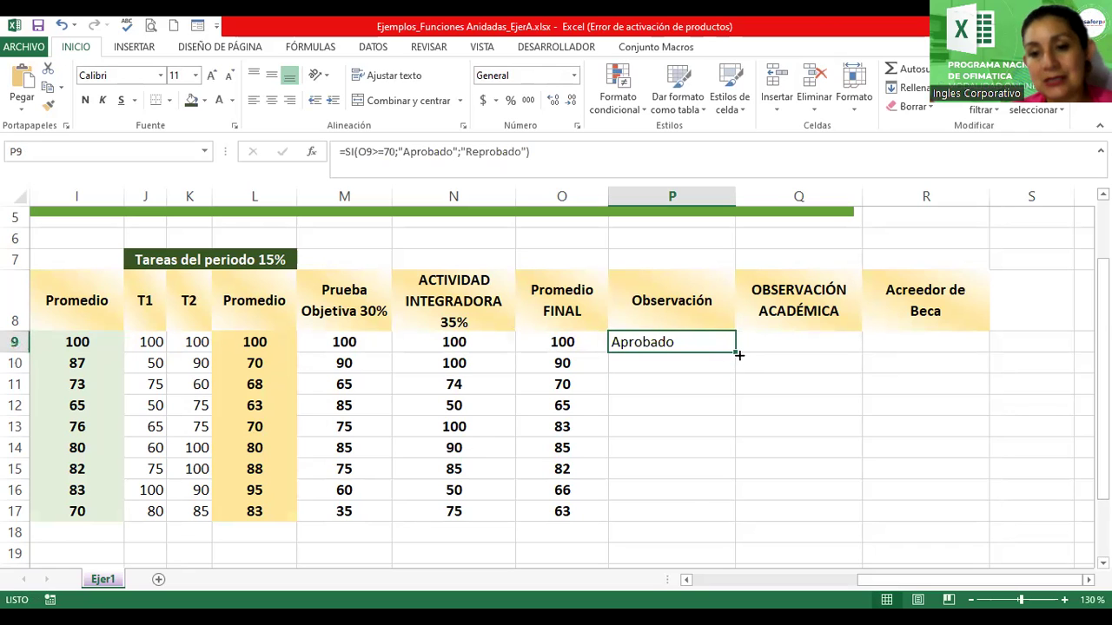
{"action": "double_click", "coordinate": [735, 351]}
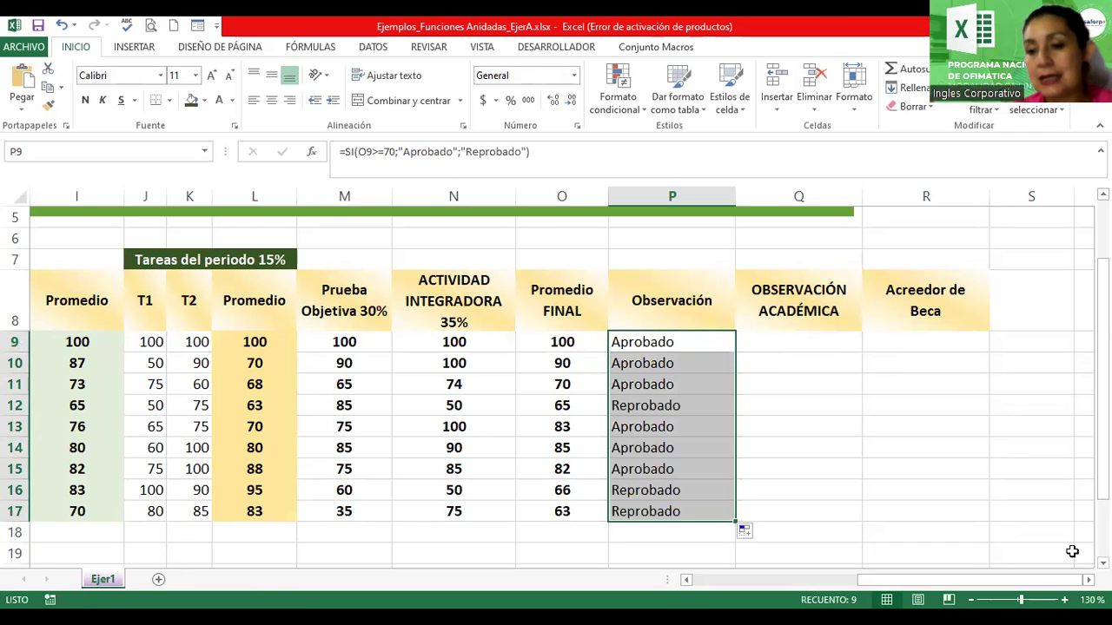
{"action": "left_click", "coordinate": [1103, 563]}
{"action": "left_click", "coordinate": [1103, 562]}
{"action": "left_click", "coordinate": [1103, 563]}
{"action": "left_click", "coordinate": [1103, 563]}
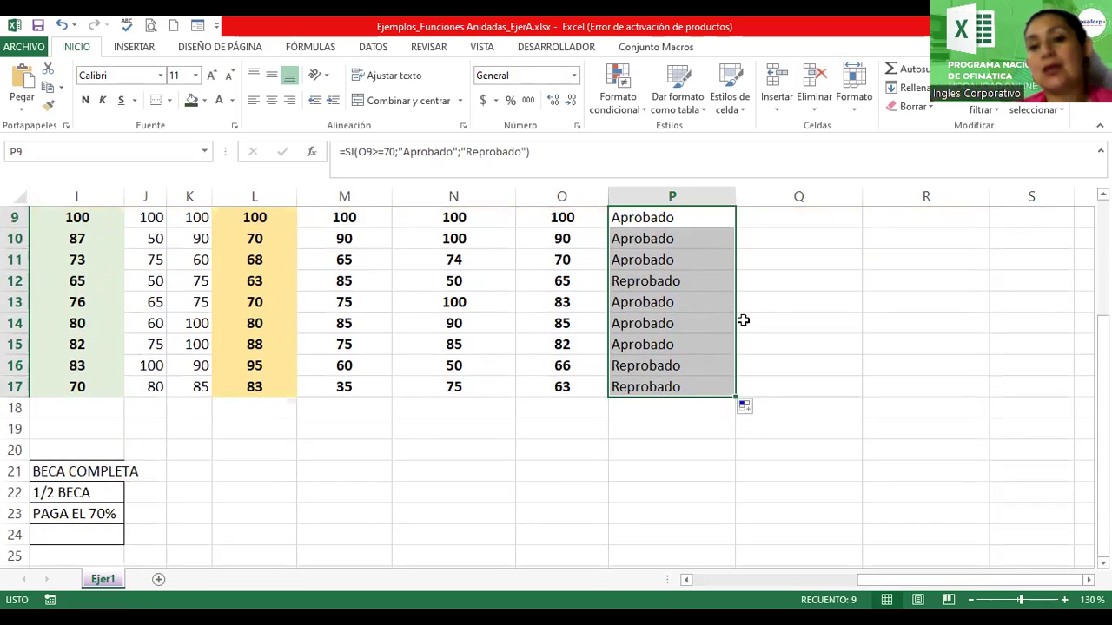
{"action": "left_click", "coordinate": [1103, 563]}
{"action": "scroll", "coordinate": [555, 347], "scroll_direction": "up", "scroll_amount": 1}
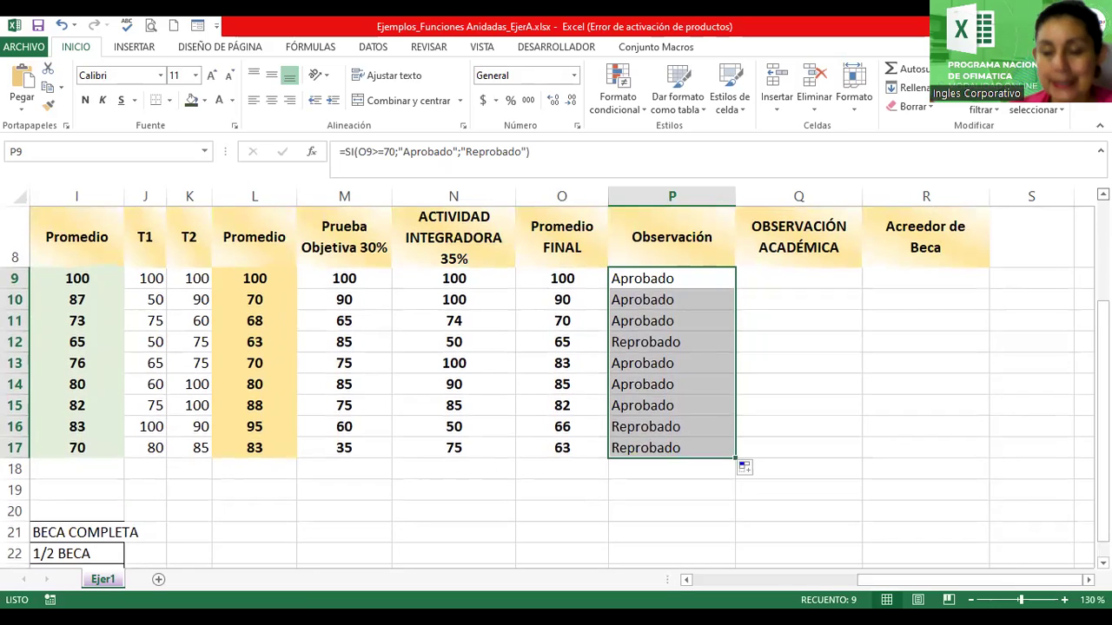
{"action": "left_click", "coordinate": [85, 100]}
{"action": "left_click", "coordinate": [103, 100]}
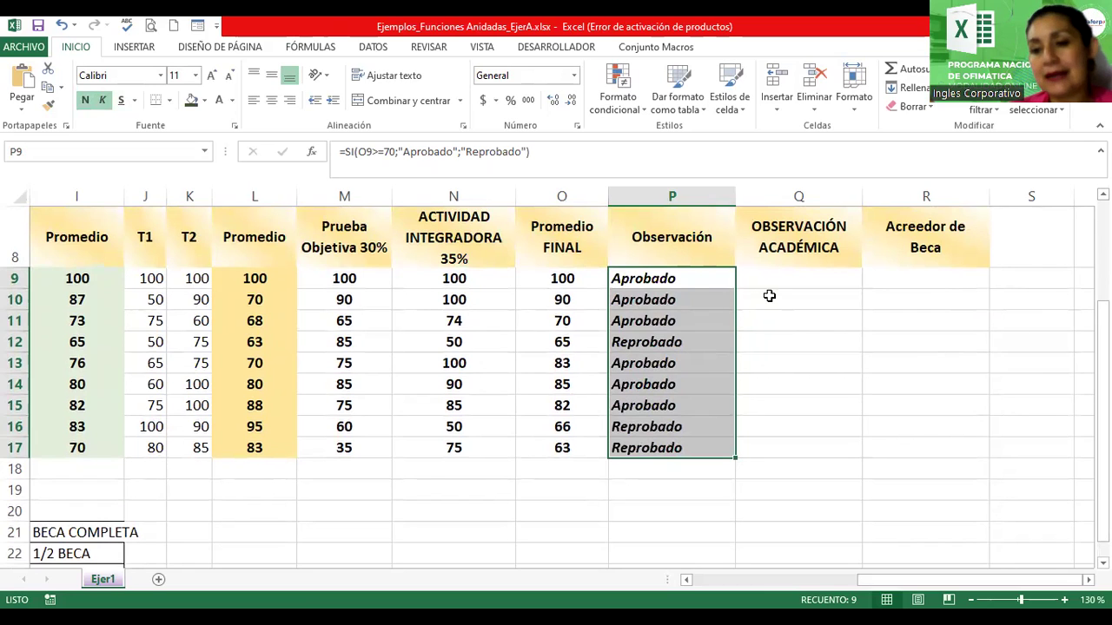
{"action": "left_click", "coordinate": [694, 279]}
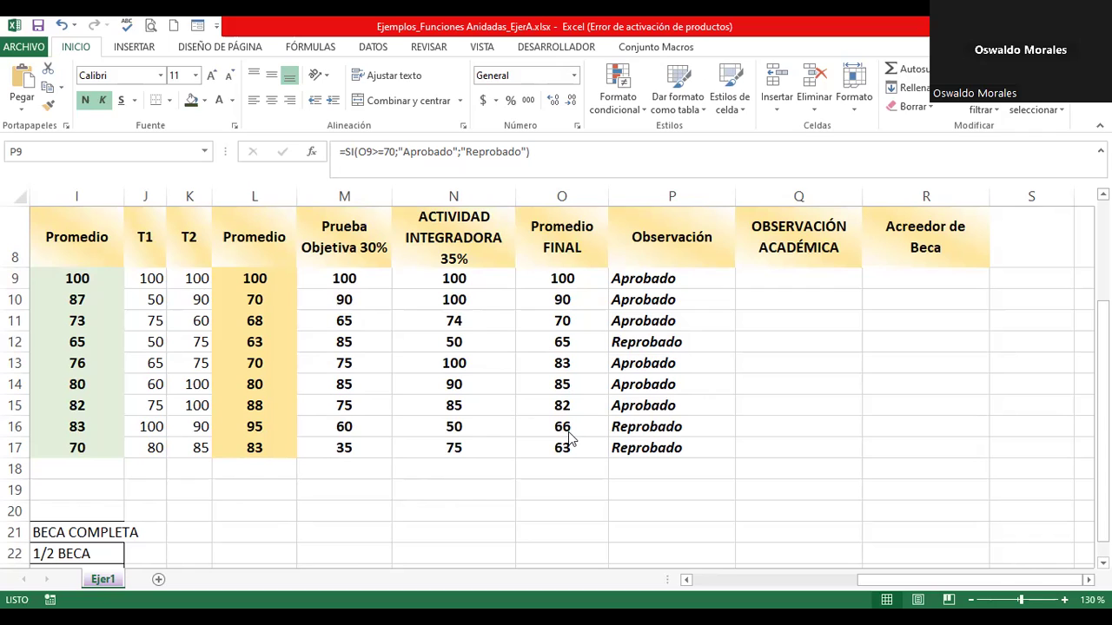
Edit P9's condition from O9>70 back to O9>=70 without committing
{"action": "double_click", "coordinate": [644, 278]}
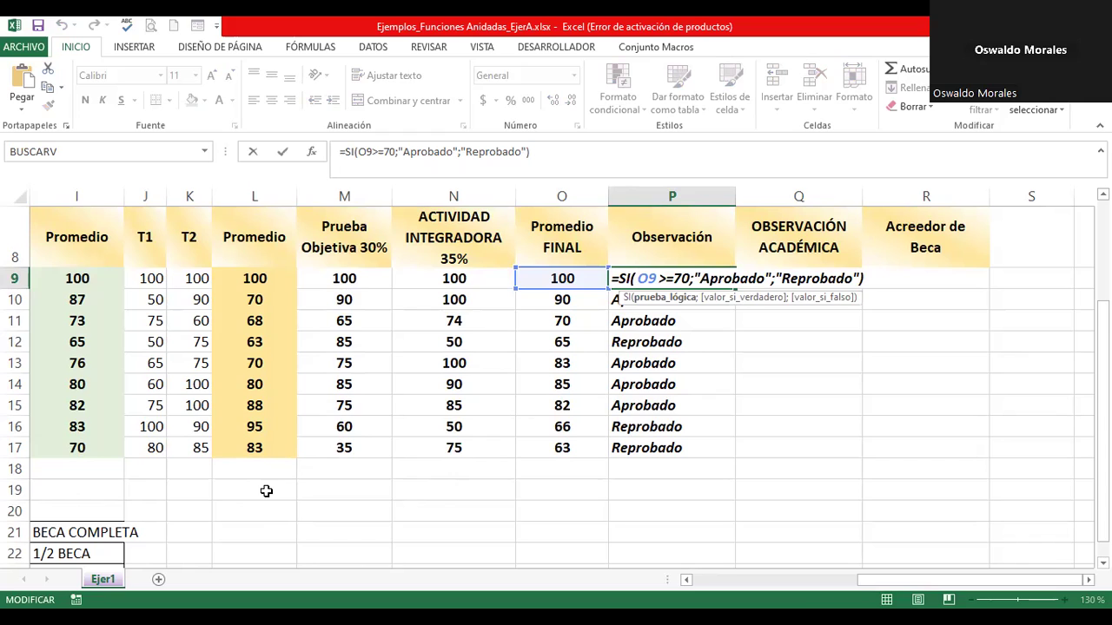
{"action": "left_click", "coordinate": [665, 278]}
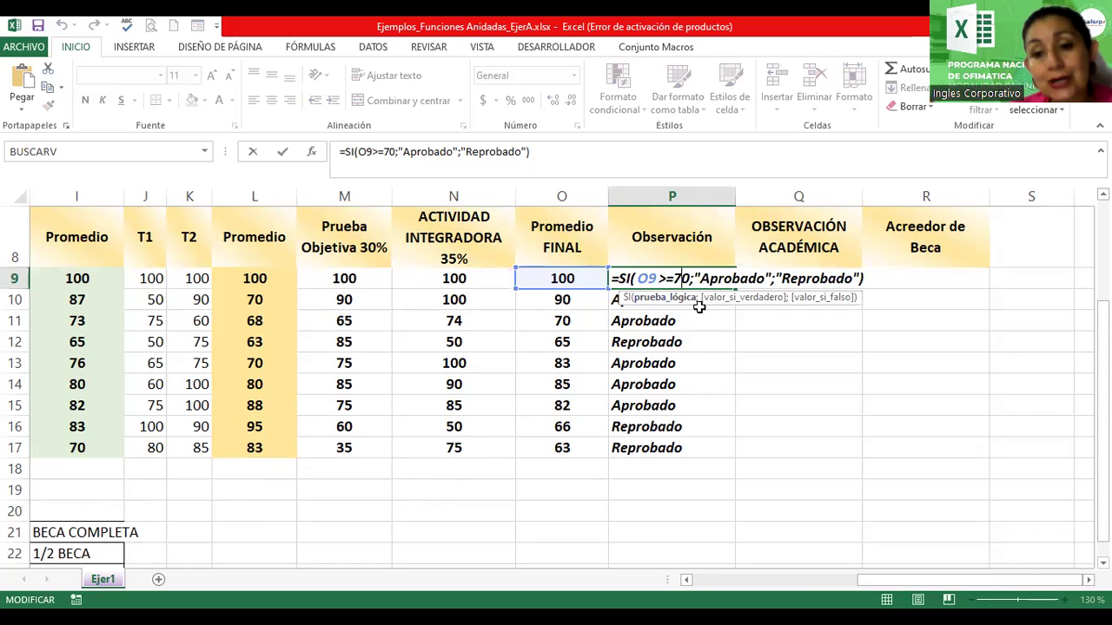
{"action": "key", "text": "BackSpace"}
{"action": "key", "text": "BackSpace"}
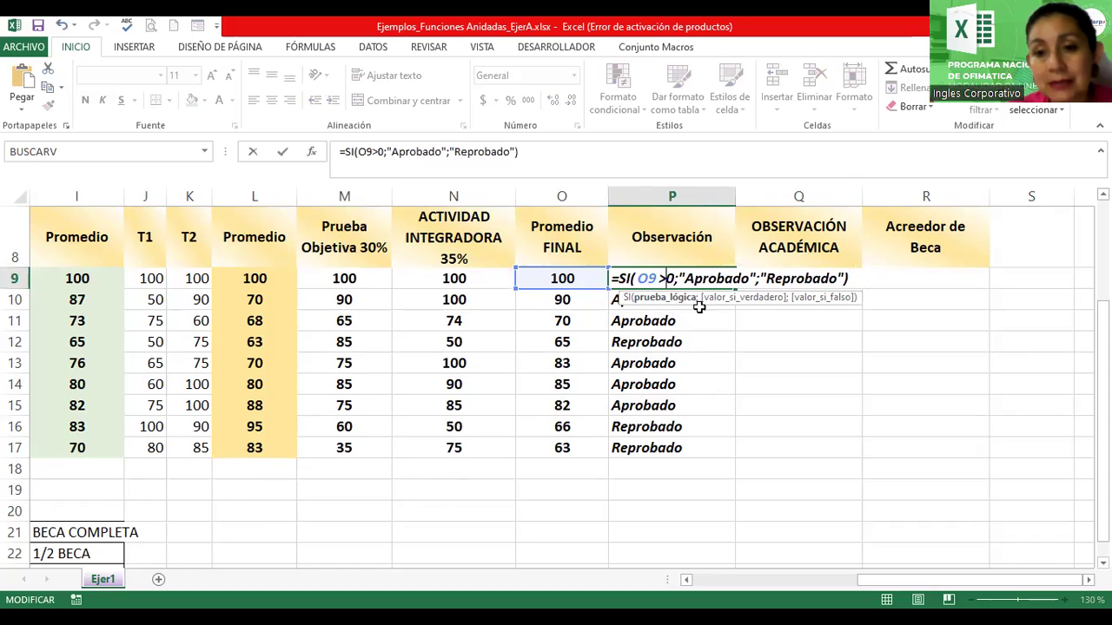
{"action": "type", "text": "7"}
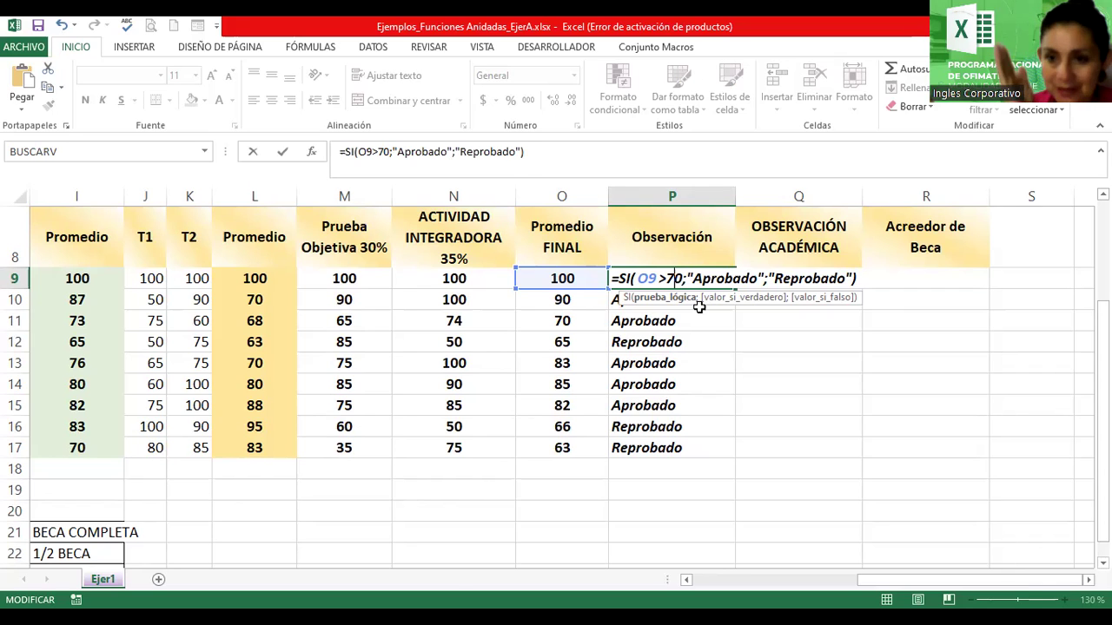
{"action": "key", "text": "Left"}
{"action": "type", "text": "="}
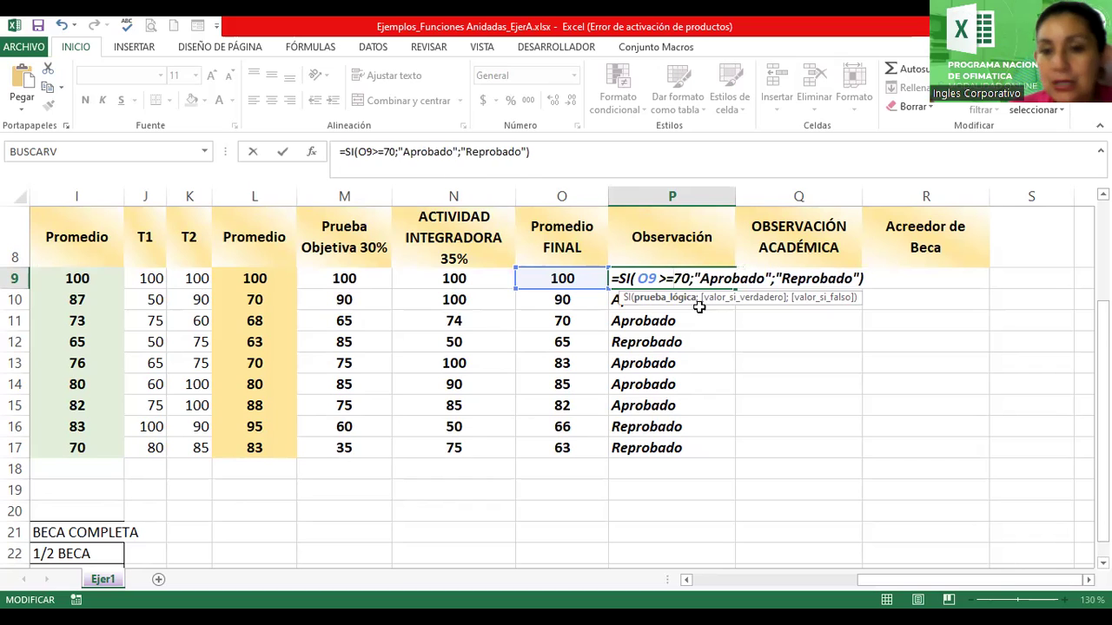
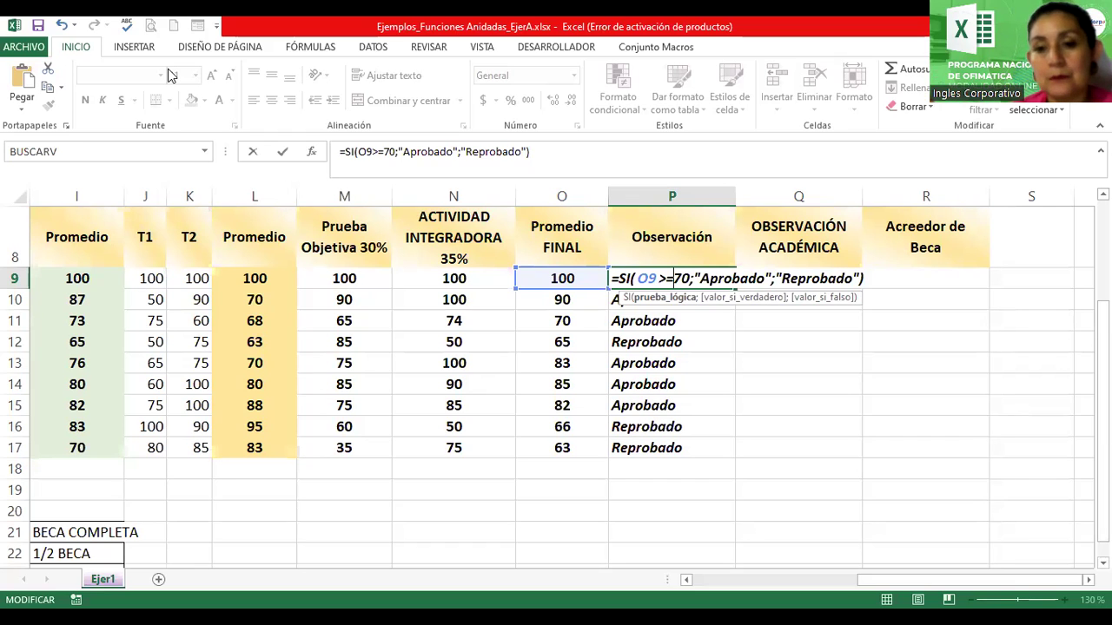
Commit row 9's pass/fail formula, then enter 100 in N21 and 80 in O21
{"action": "key", "text": "Return"}
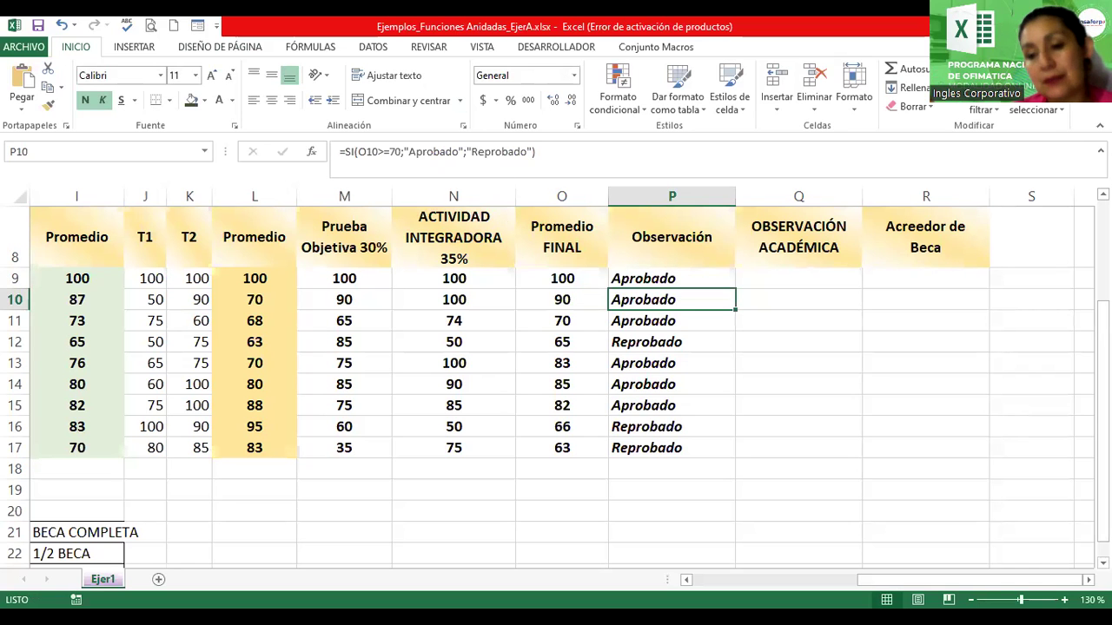
{"action": "scroll", "coordinate": [556, 382], "scroll_direction": "down", "scroll_amount": 1}
{"action": "scroll", "coordinate": [556, 382], "scroll_direction": "down", "scroll_amount": 1}
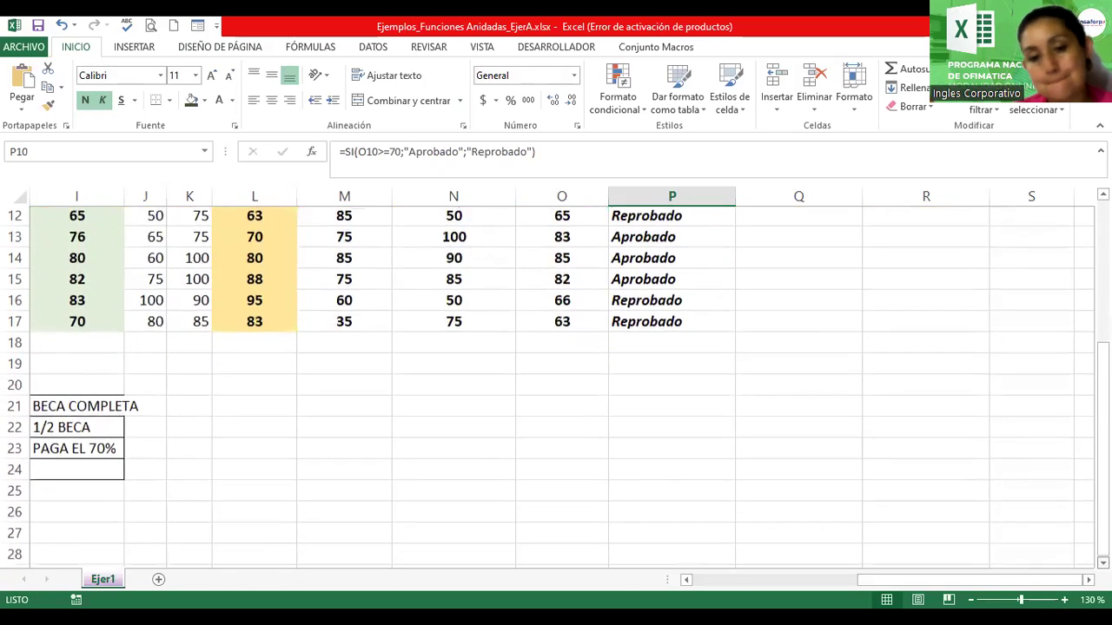
{"action": "scroll", "coordinate": [556, 383], "scroll_direction": "down", "scroll_amount": 1}
{"action": "left_click", "coordinate": [437, 341]}
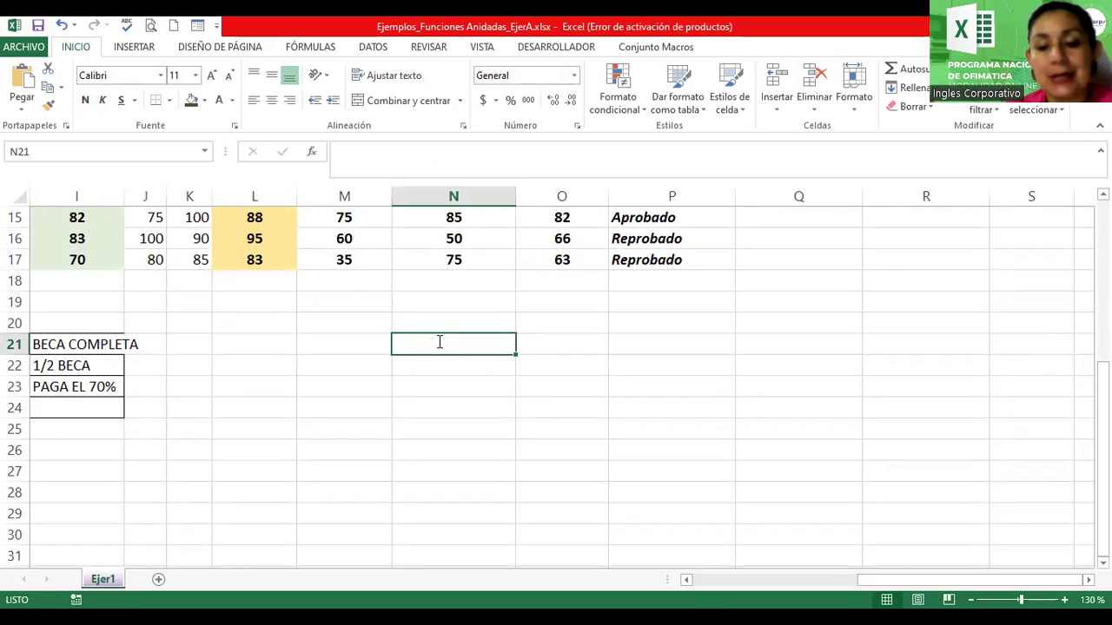
{"action": "type", "text": "100"}
{"action": "key", "text": "Tab"}
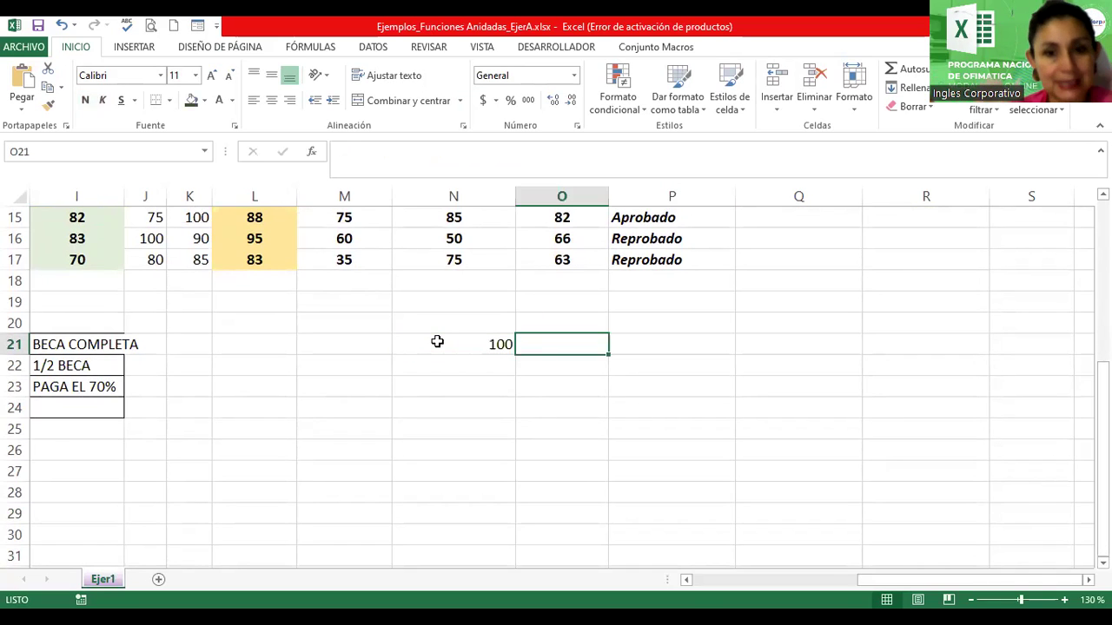
{"action": "type", "text": "80"}
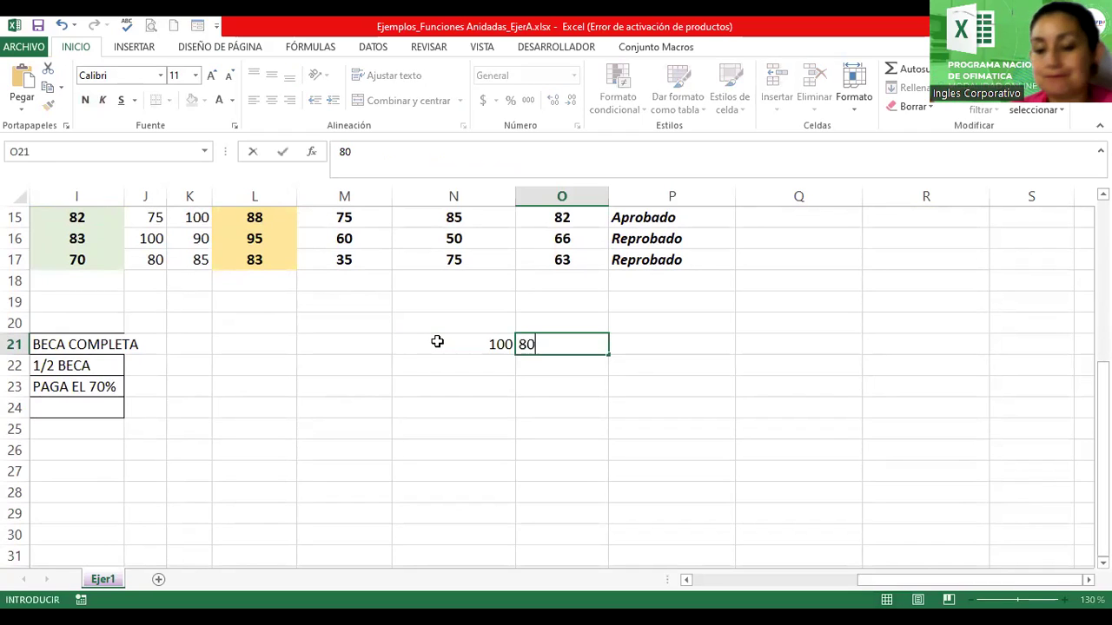
{"action": "key", "text": "Tab"}
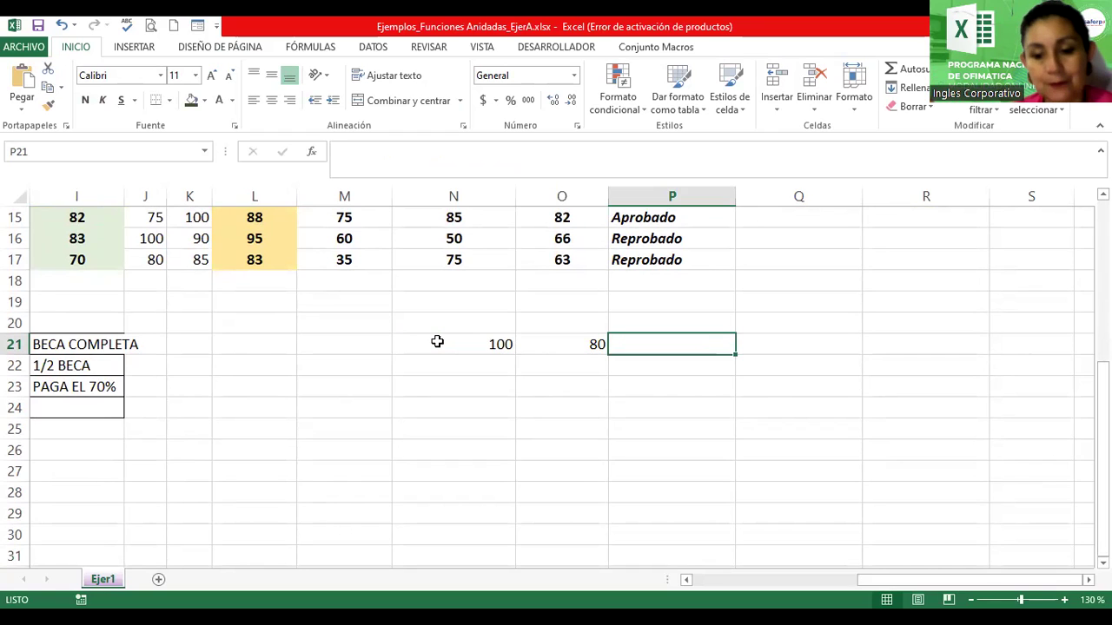
Enter =N21>=O21 in P21 so it returns VERDADERO, then reopen it for review
{"action": "type", "text": "="}
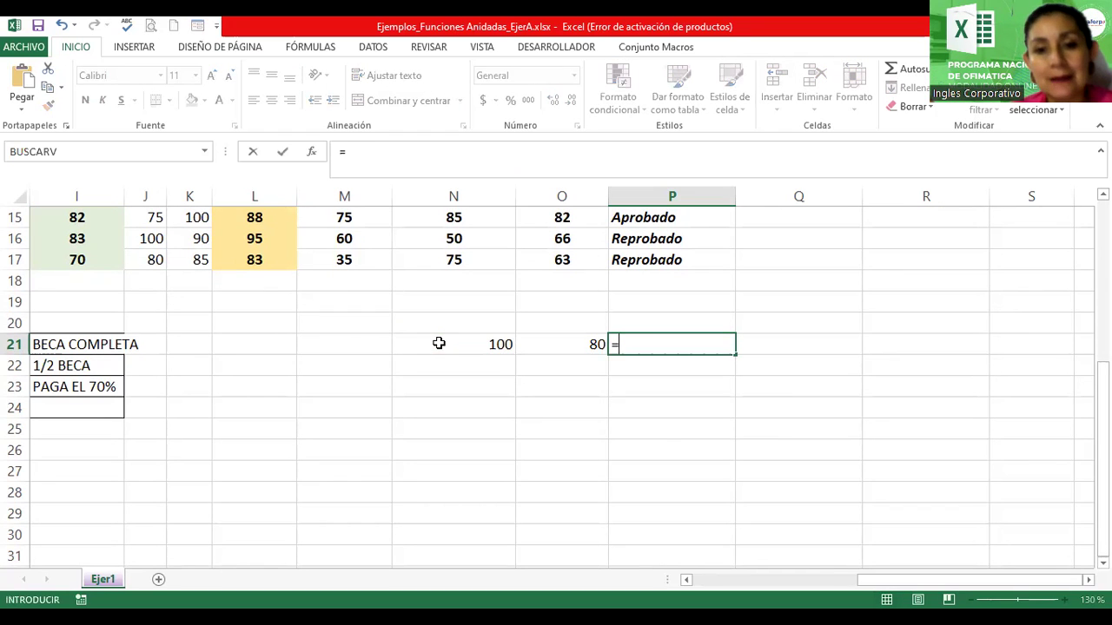
{"action": "left_click", "coordinate": [440, 344]}
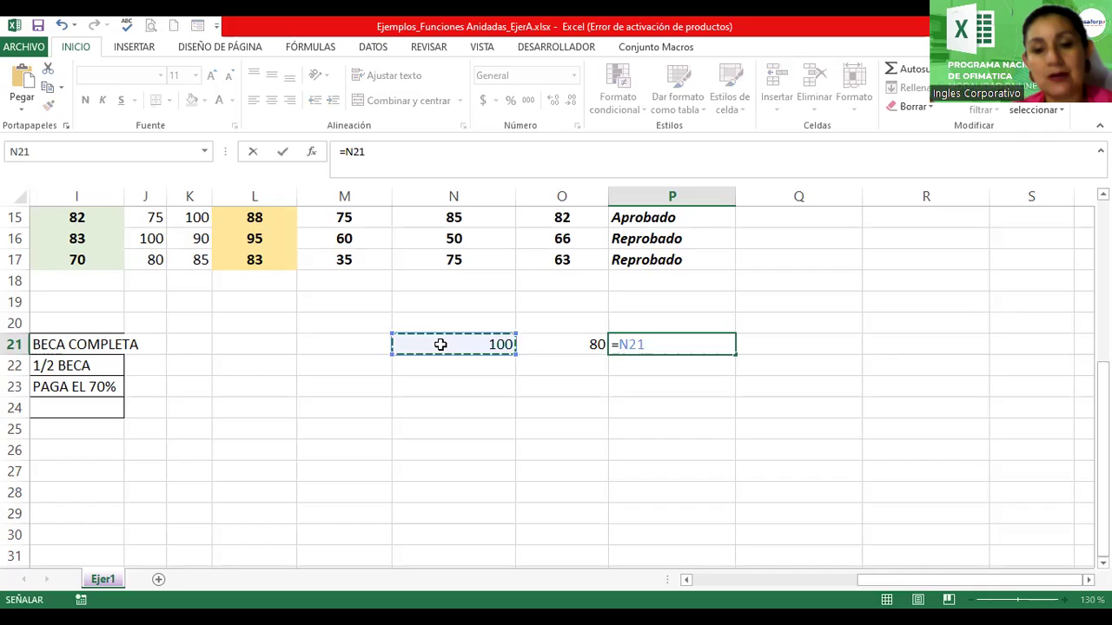
{"action": "type", "text": "<"}
{"action": "key", "text": "BackSpace"}
{"action": "type", "text": ">="}
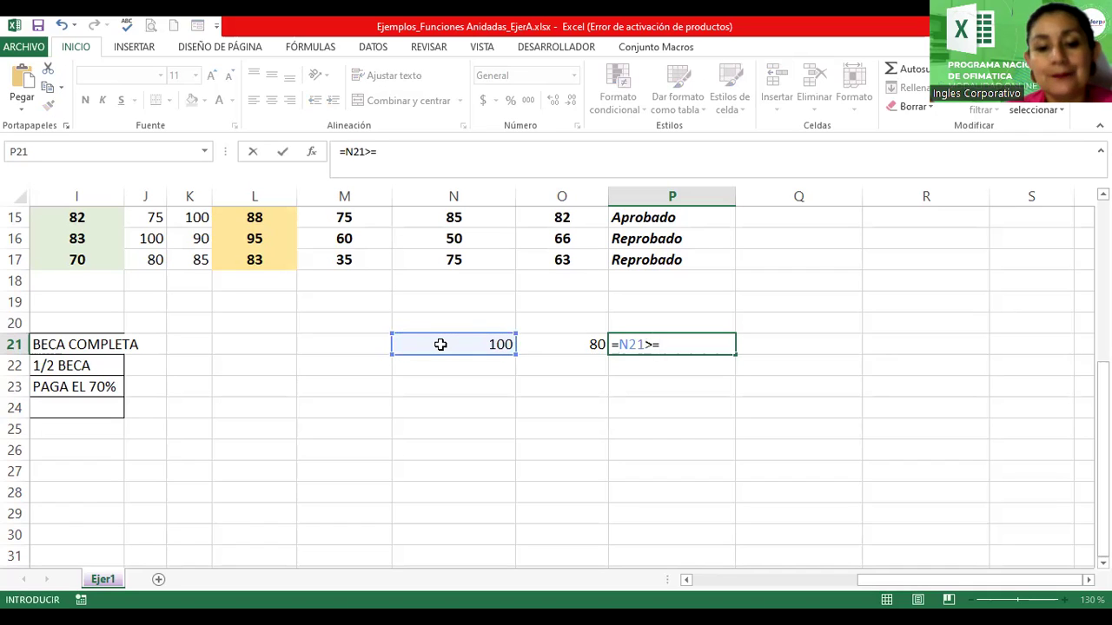
{"action": "left_click", "coordinate": [548, 347]}
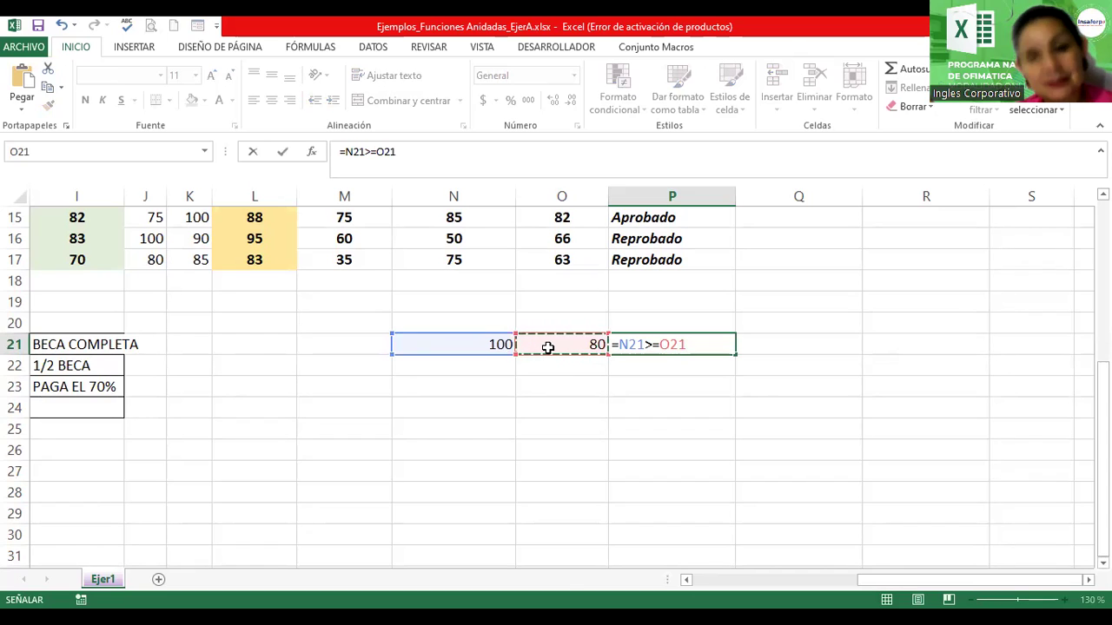
{"action": "key", "text": "Return"}
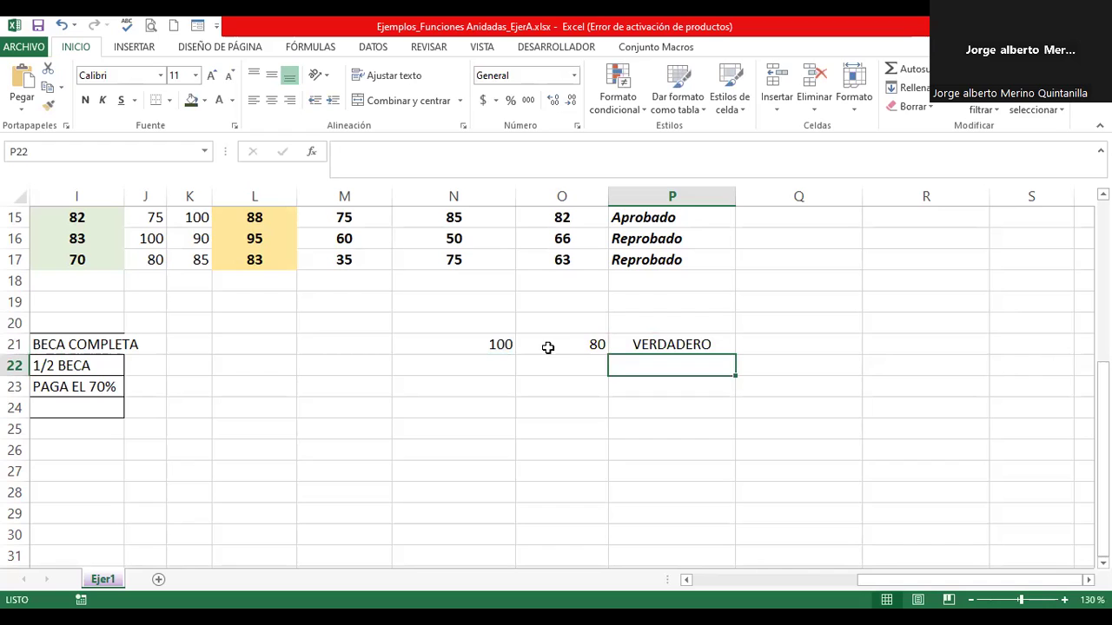
{"action": "double_click", "coordinate": [673, 350]}
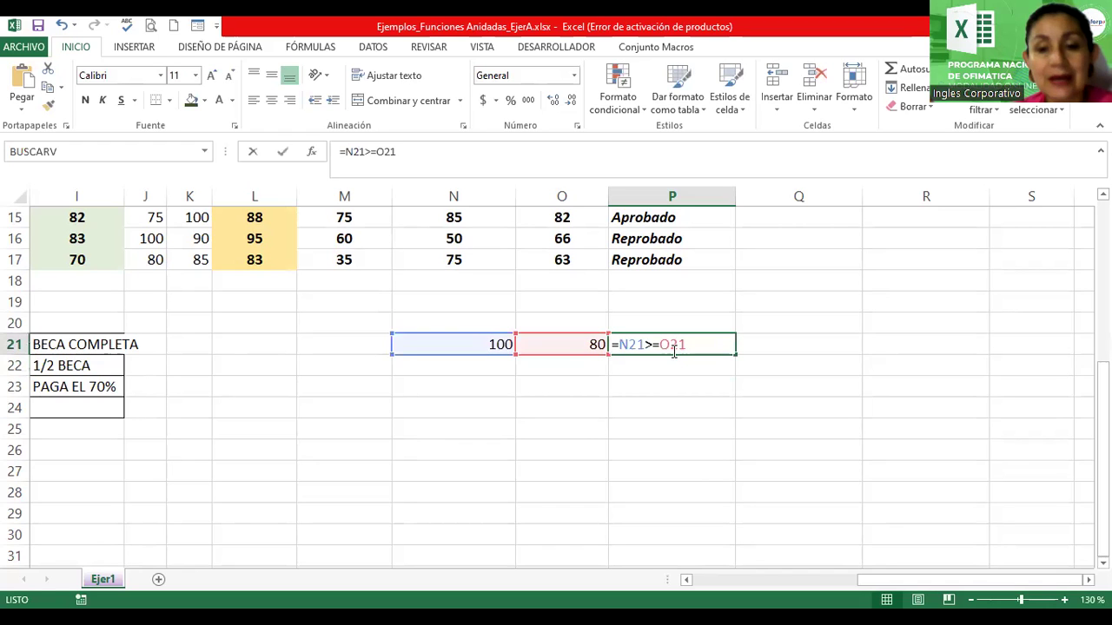
Enter 50 in both N22 and O22
{"action": "left_click", "coordinate": [469, 379]}
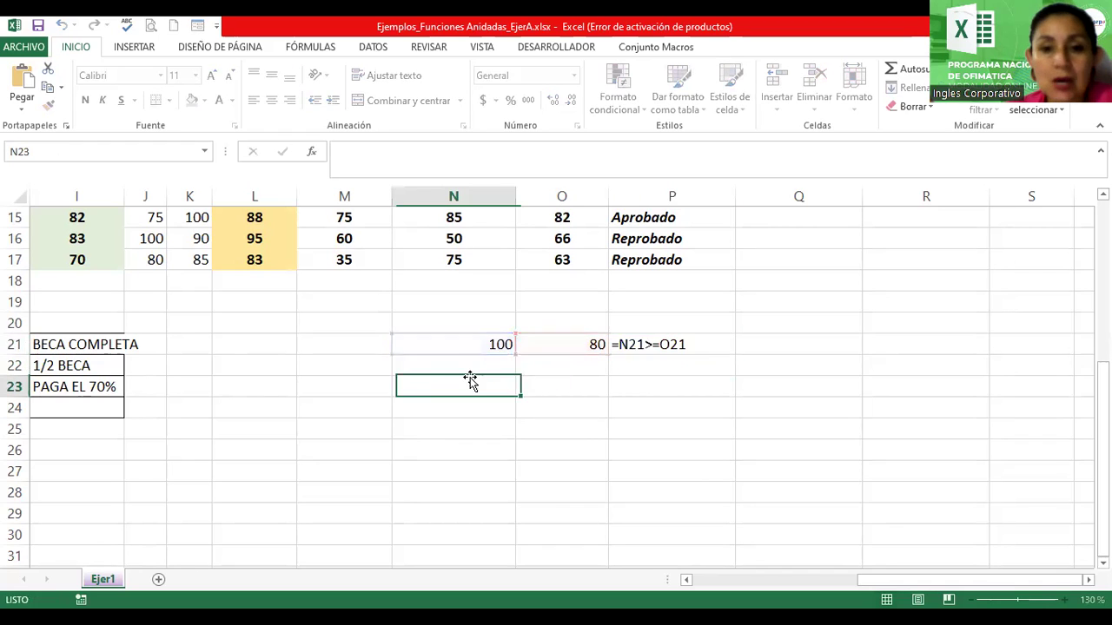
{"action": "left_click", "coordinate": [474, 369]}
{"action": "type", "text": "50"}
{"action": "key", "text": "Tab"}
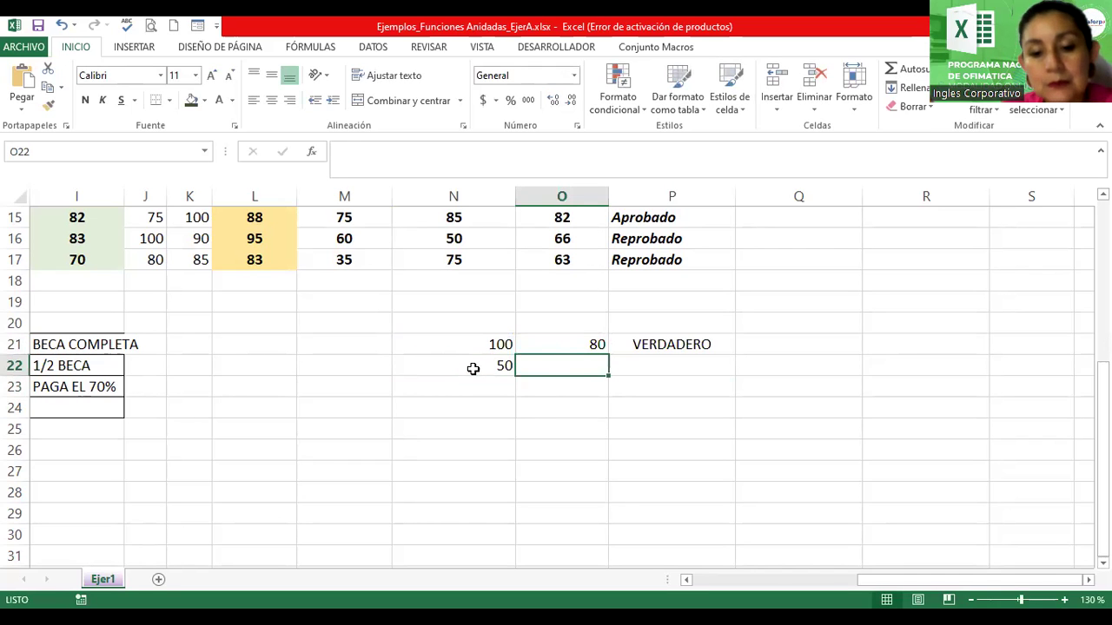
{"action": "type", "text": "50"}
{"action": "key", "text": "Tab"}
Enter =N22>O22 in P22, returning FALSO, and reopen P21's formula for comparison
{"action": "type", "text": "="}
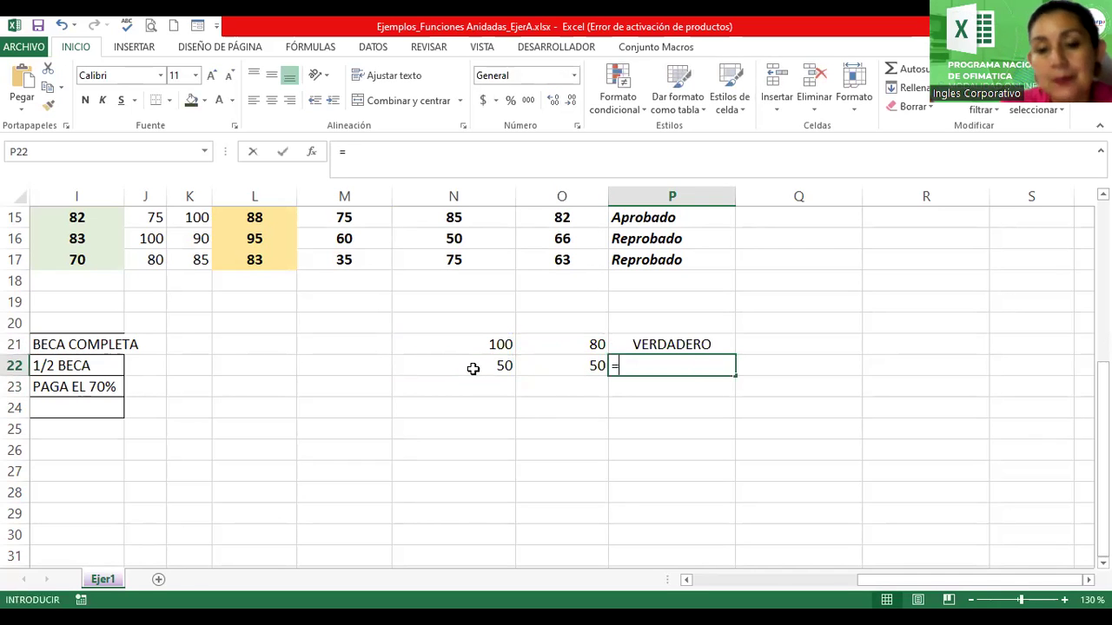
{"action": "left_click", "coordinate": [473, 369]}
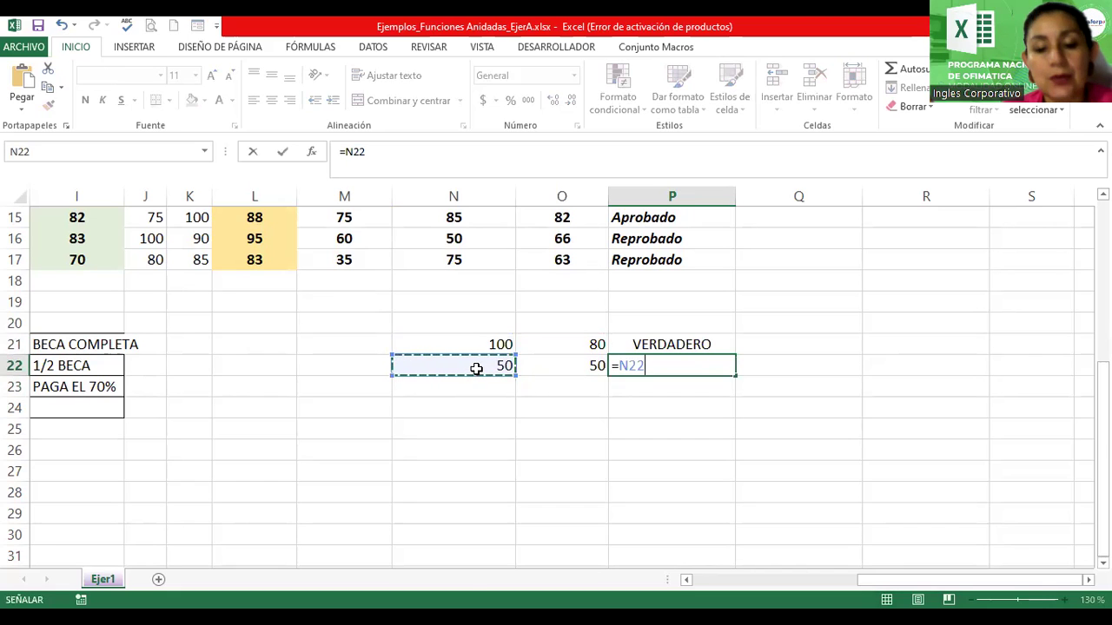
{"action": "type", "text": "<"}
{"action": "key", "text": "BackSpace"}
{"action": "type", "text": ">"}
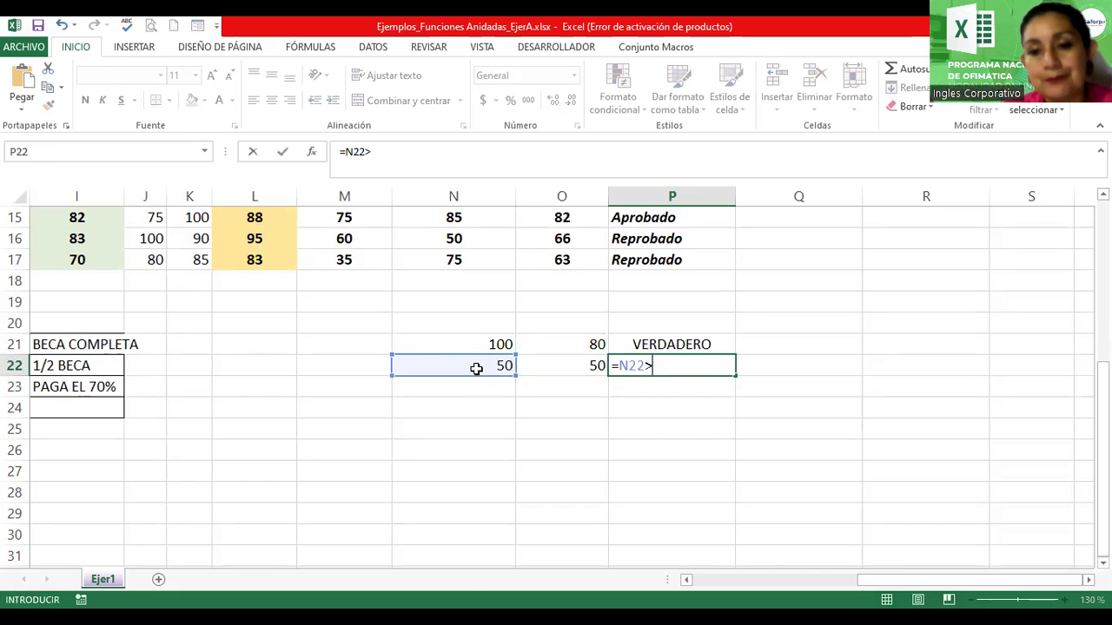
{"action": "left_click", "coordinate": [558, 368]}
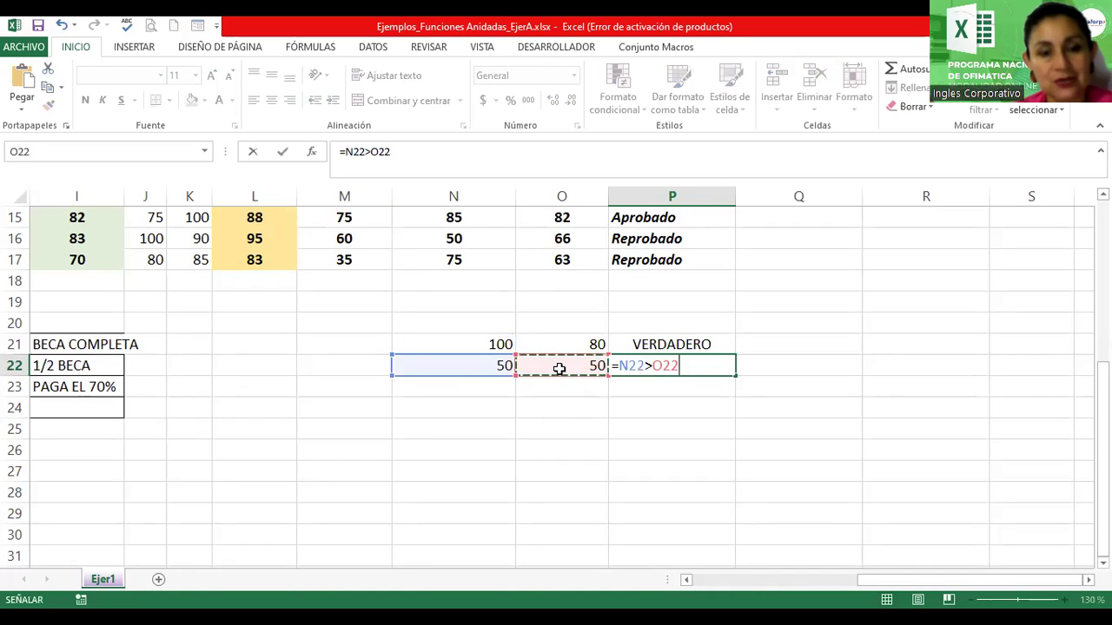
{"action": "key", "text": "Return"}
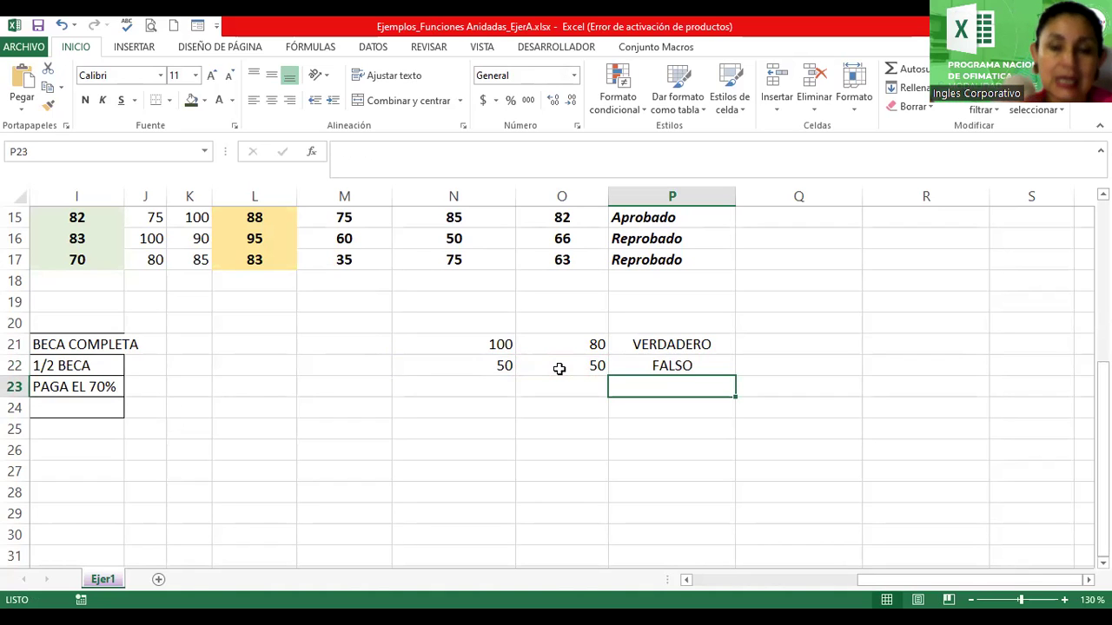
{"action": "left_click", "coordinate": [669, 361]}
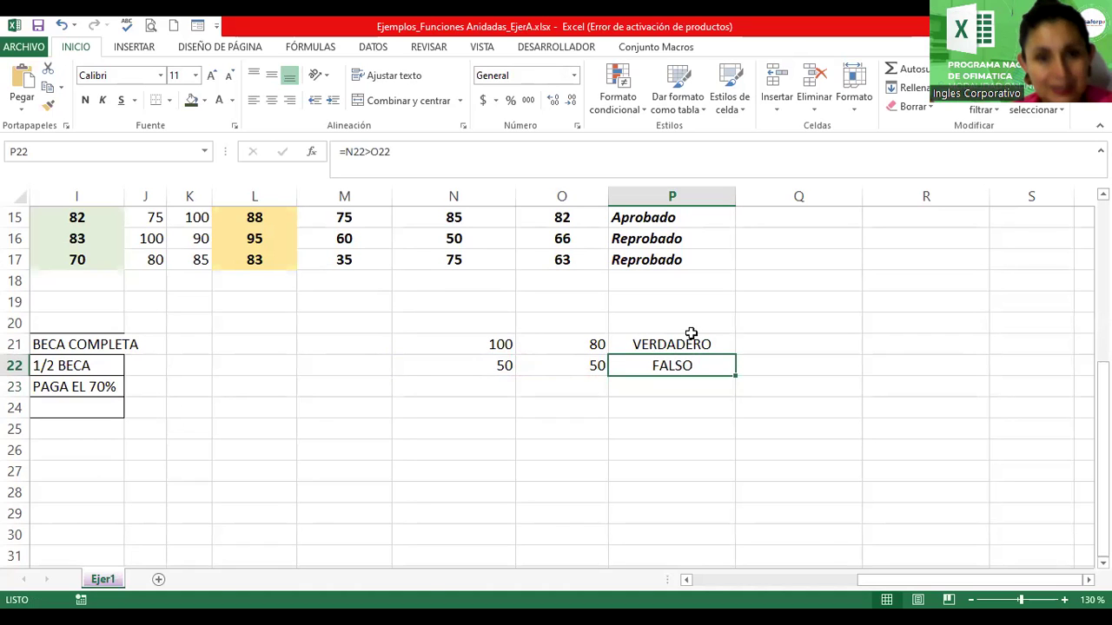
{"action": "double_click", "coordinate": [677, 345]}
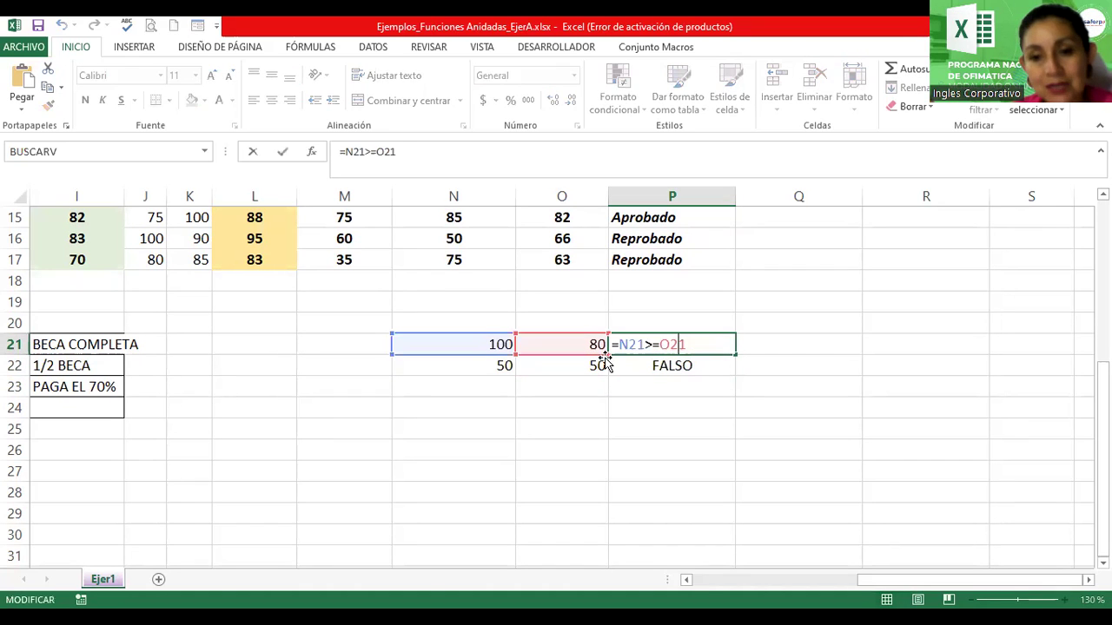
Touch up P21's operator, then enter 40 in both N23 and O23
{"action": "left_click", "coordinate": [648, 344]}
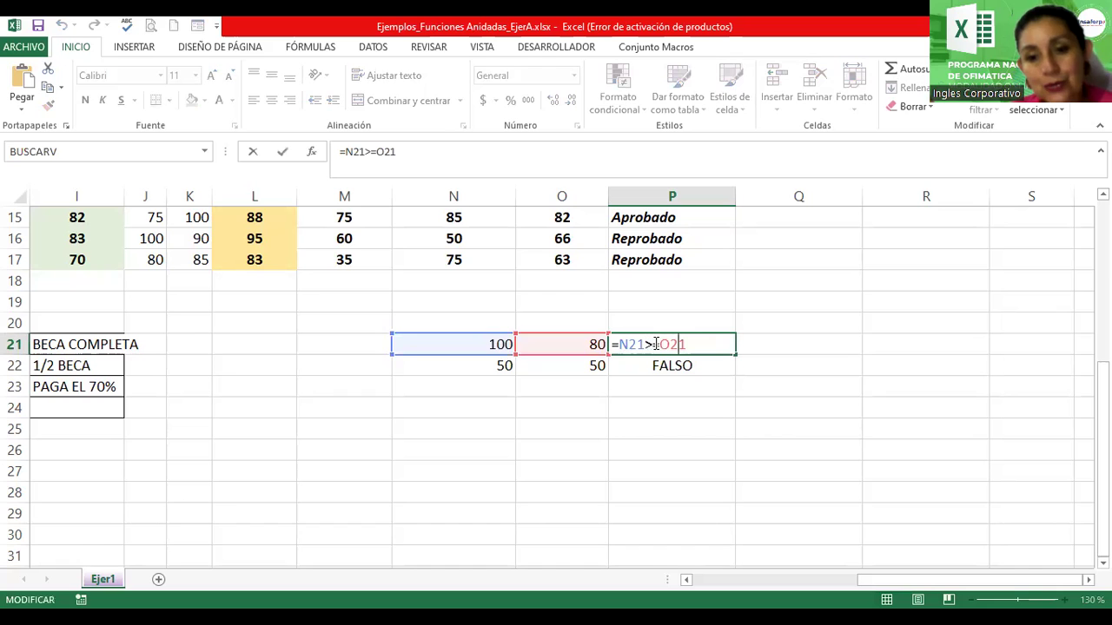
{"action": "key", "text": "Delete"}
{"action": "key", "text": "Return"}
{"action": "double_click", "coordinate": [624, 365]}
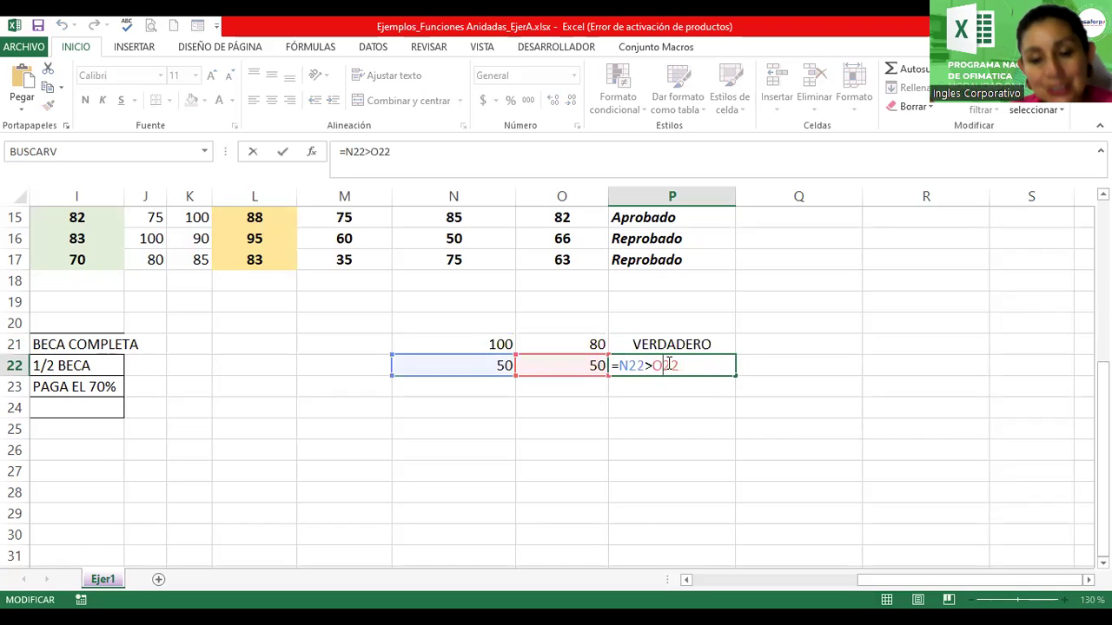
{"action": "left_click", "coordinate": [479, 382]}
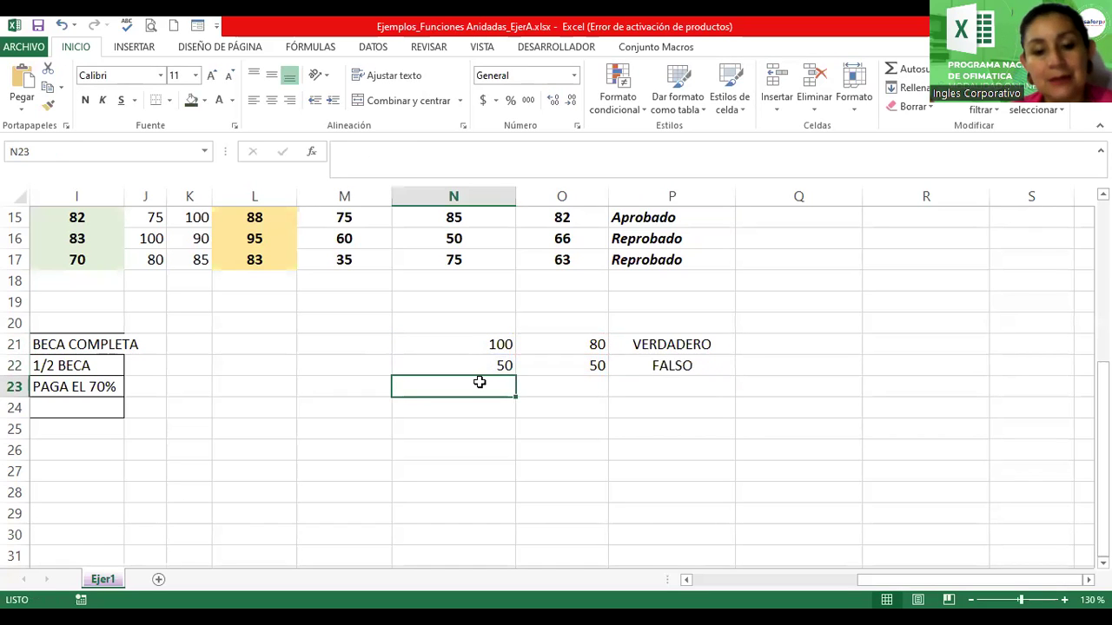
{"action": "type", "text": "40"}
{"action": "key", "text": "Tab"}
{"action": "type", "text": "40"}
{"action": "key", "text": "Tab"}
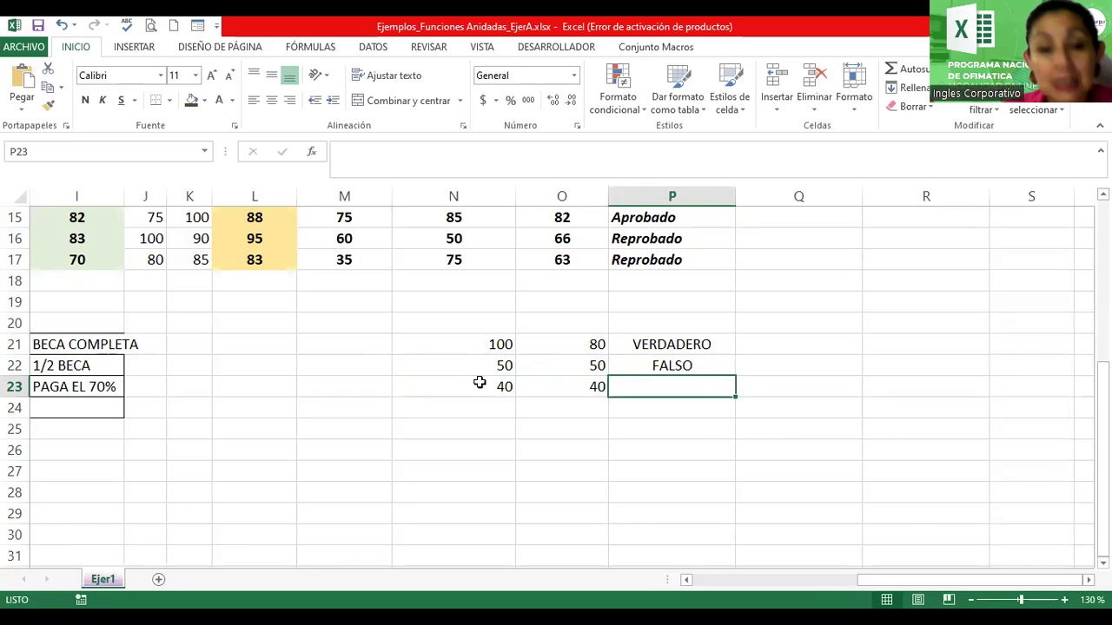
Enter =N23=O23 in P23, returning VERDADERO, then move back up to P21
{"action": "type", "text": "="}
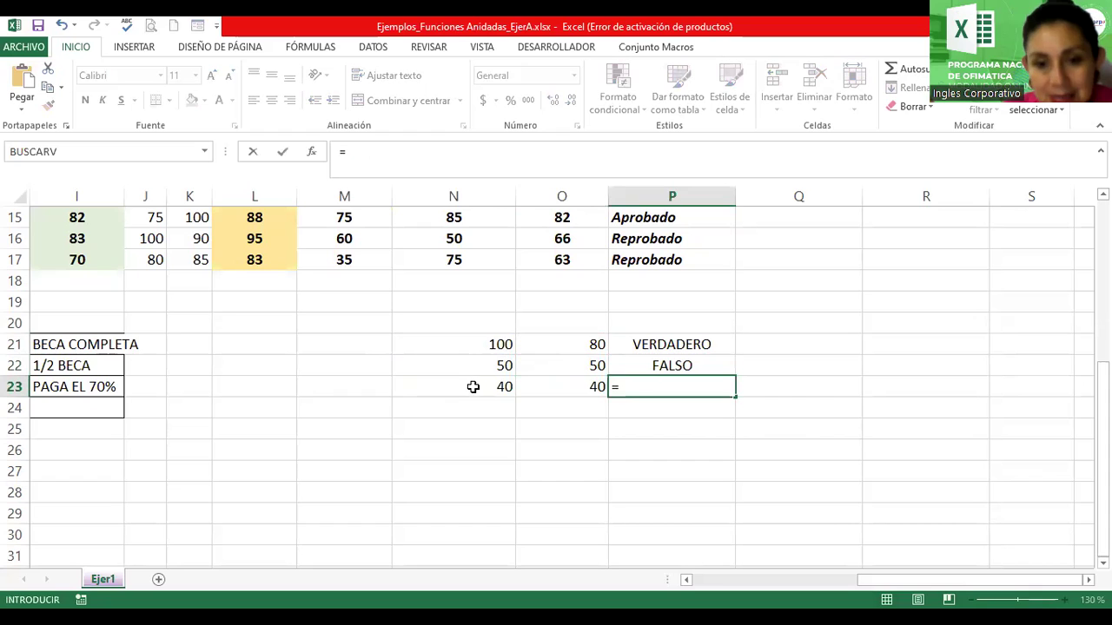
{"action": "left_click", "coordinate": [471, 385]}
{"action": "type", "text": "="}
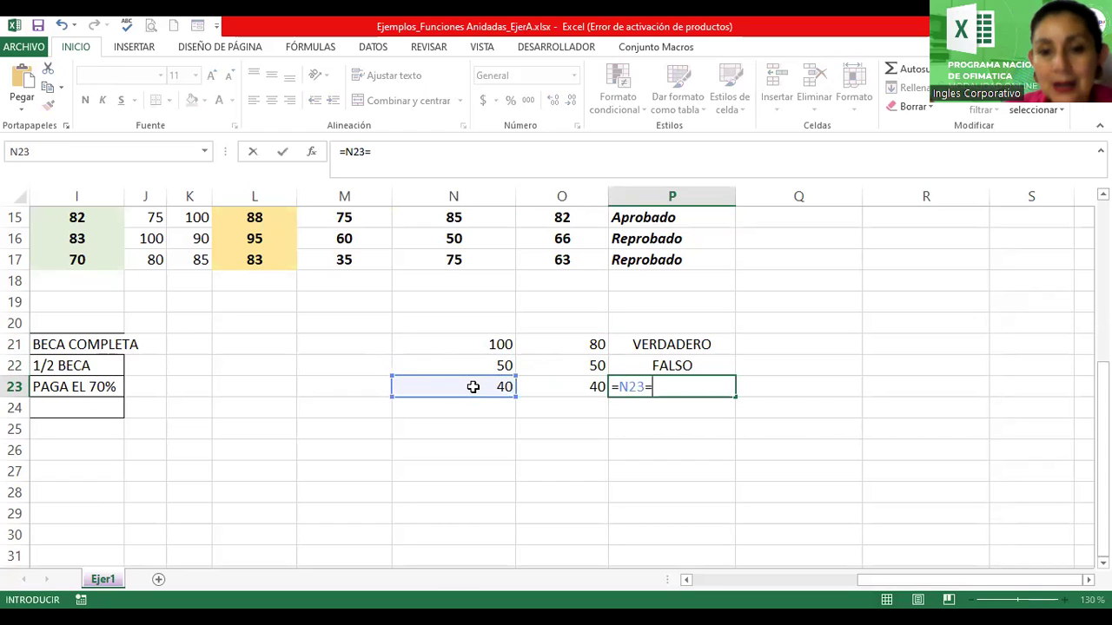
{"action": "left_click", "coordinate": [558, 384]}
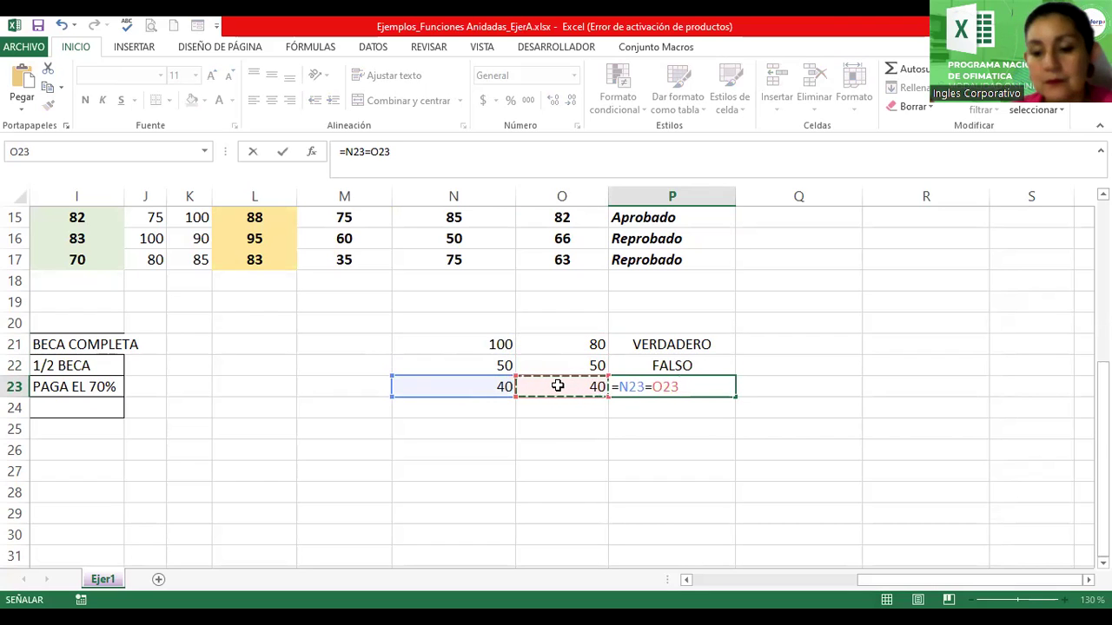
{"action": "key", "text": "Return"}
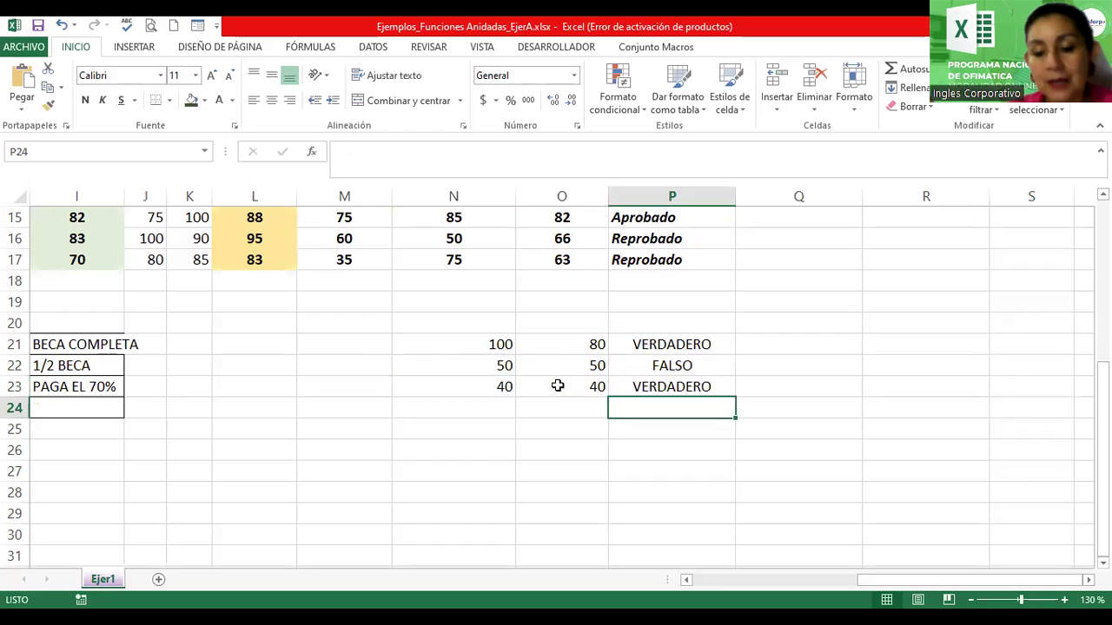
{"action": "key", "text": "Up"}
{"action": "key", "text": "Up"}
{"action": "key", "text": "Up"}
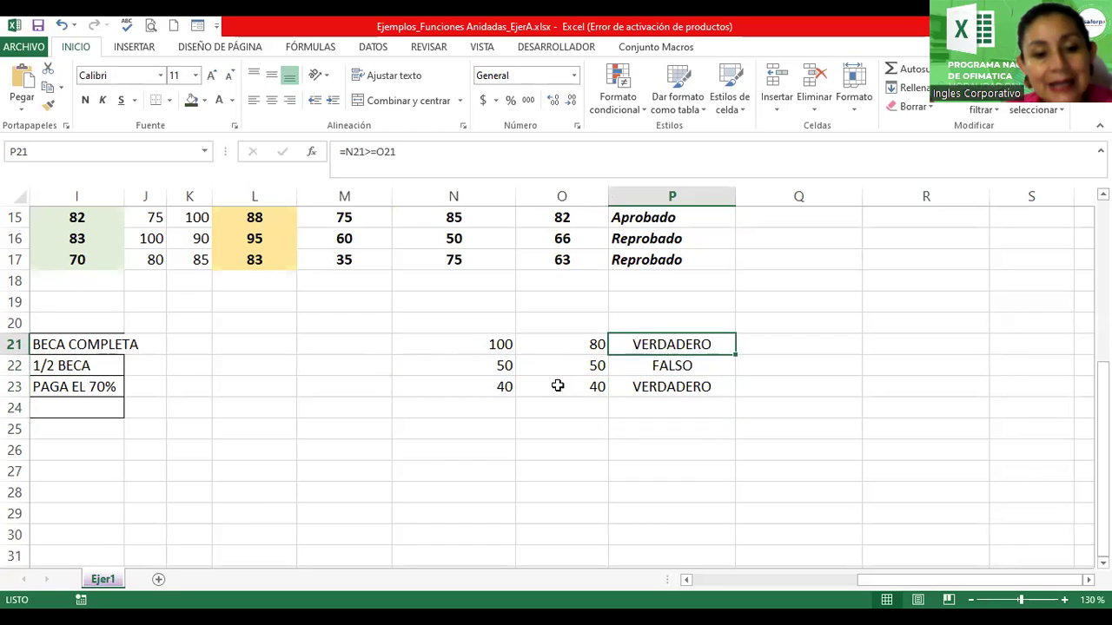
Edit P21's formula from =N21>=O21 to =N21>O21, still showing VERDADERO
{"action": "key", "text": "F2"}
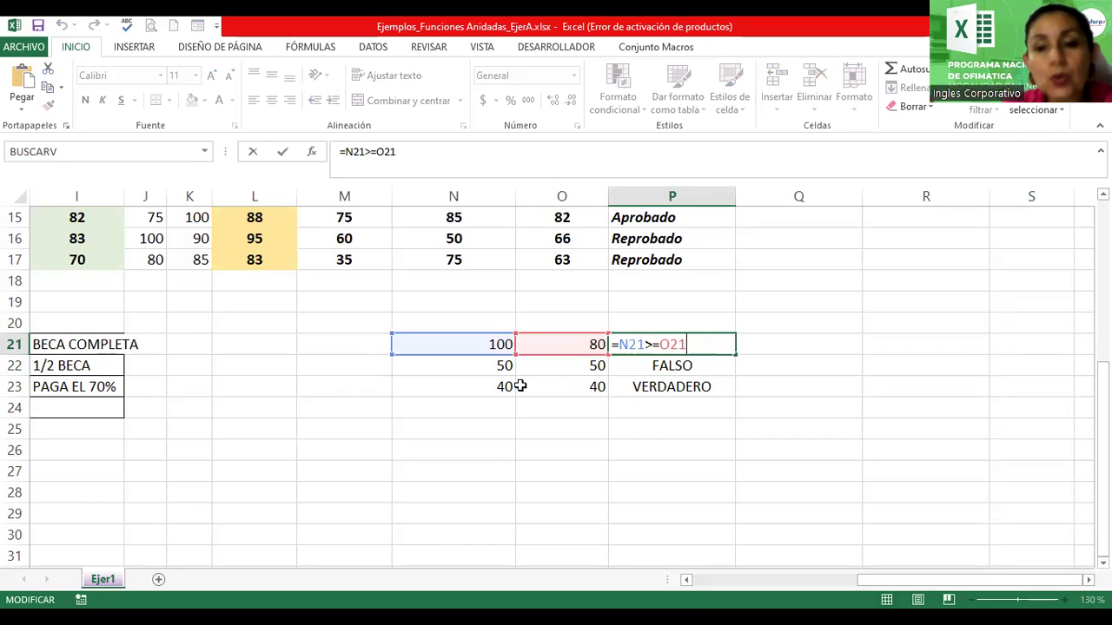
{"action": "left_click_drag", "start_coordinate": [646, 344], "coordinate": [661, 345]}
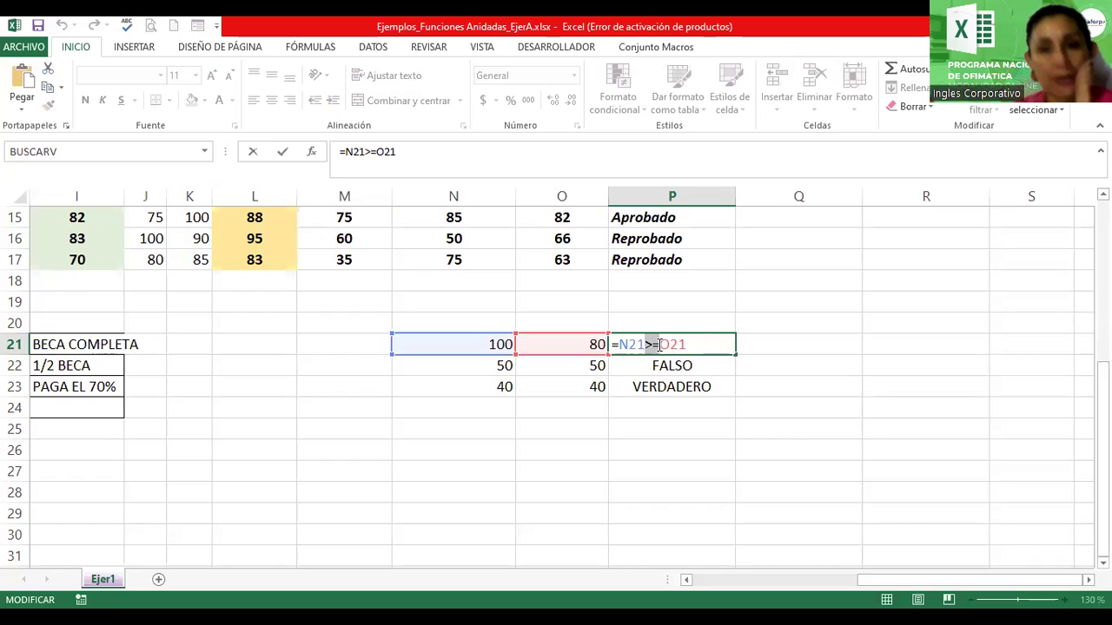
{"action": "key", "text": "BackSpace"}
{"action": "key", "text": "Return"}
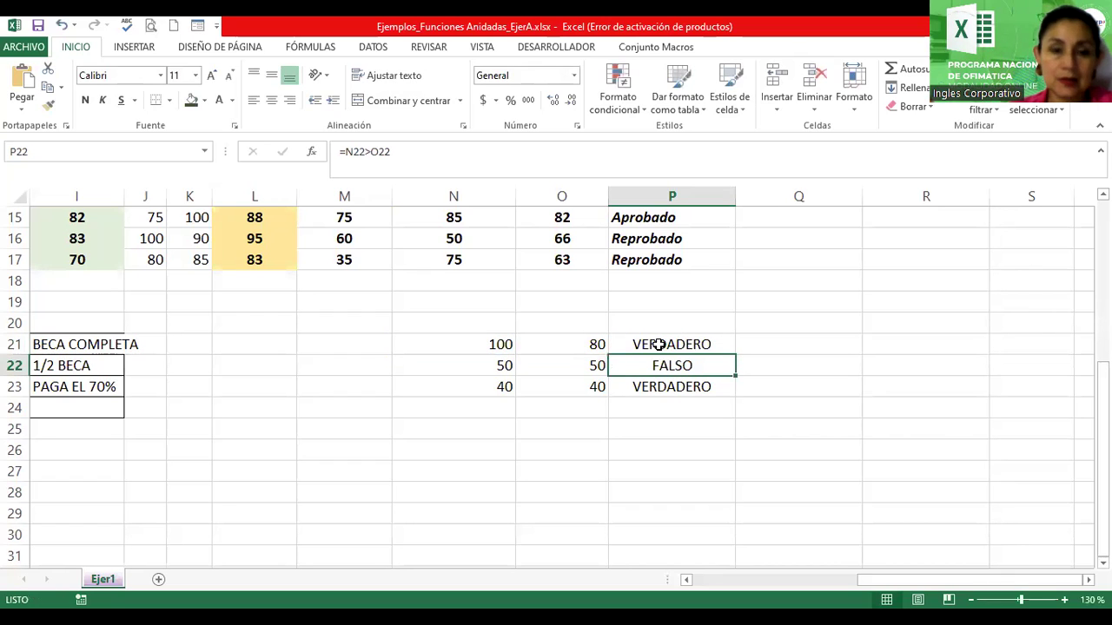
Enter 6 in N24 and 8 in O24
{"action": "left_click", "coordinate": [496, 407]}
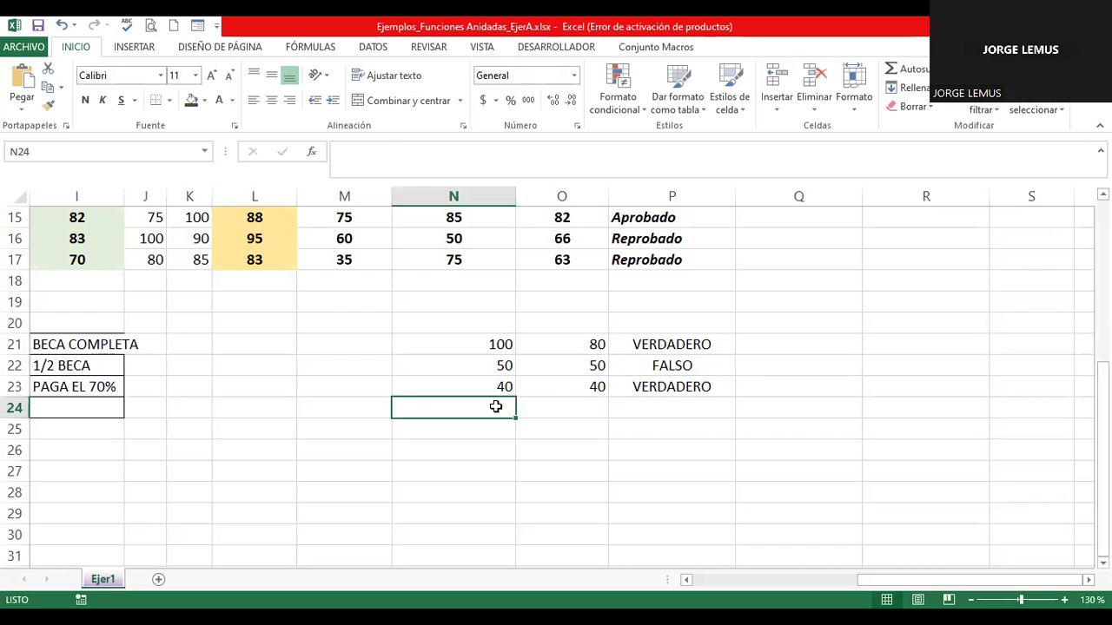
{"action": "type", "text": "6"}
{"action": "key", "text": "Tab"}
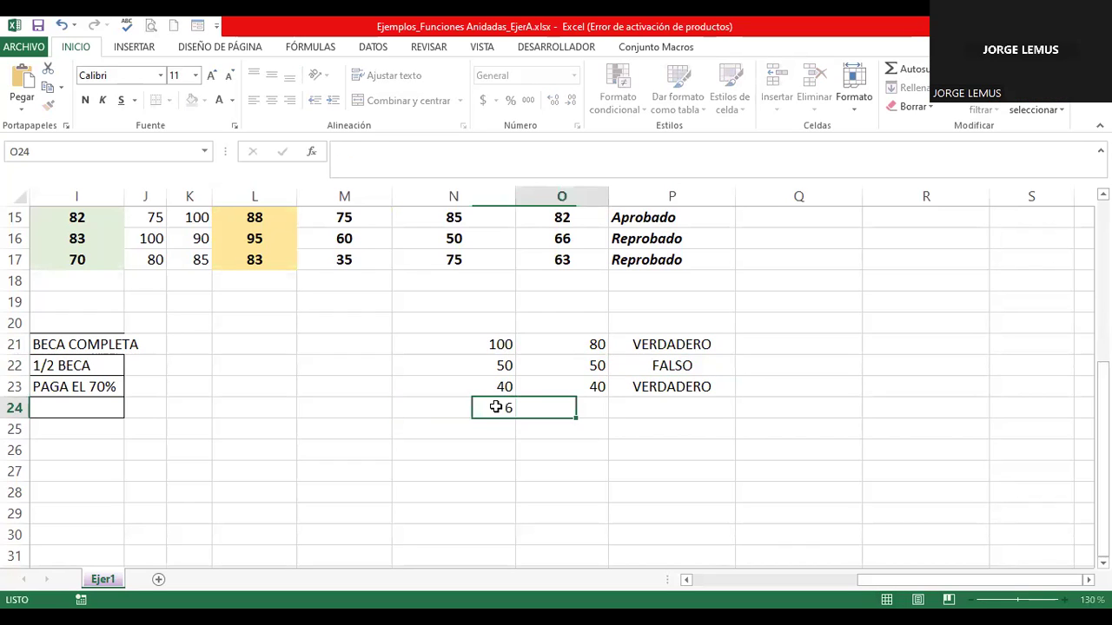
{"action": "type", "text": "8"}
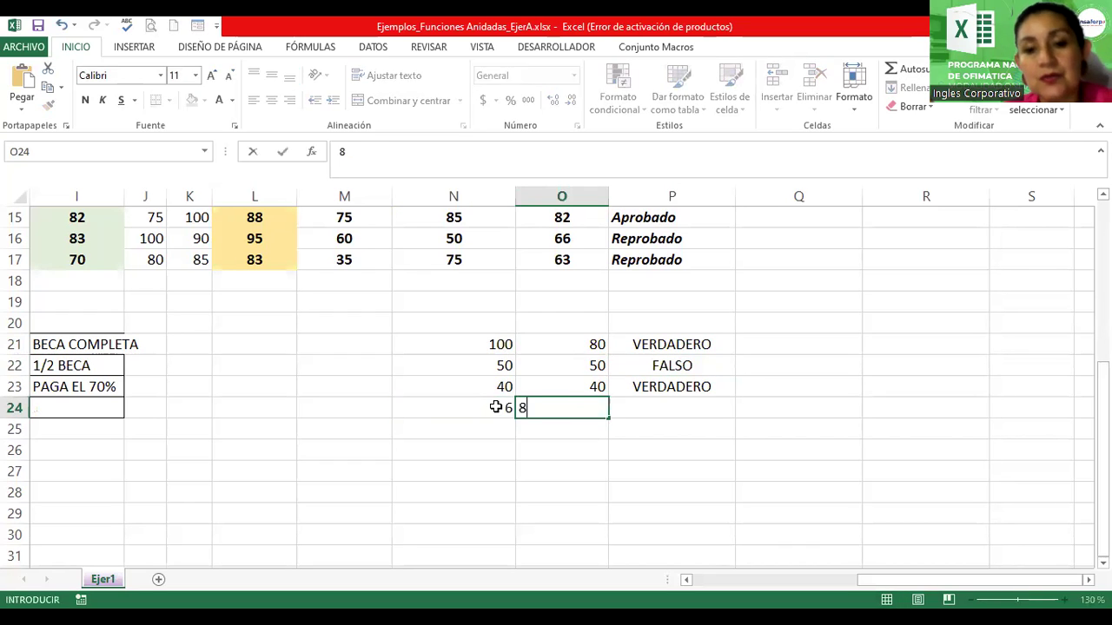
{"action": "key", "text": "Tab"}
Enter =N24<>O24 in P24 so it returns VERDADERO
{"action": "type", "text": "="}
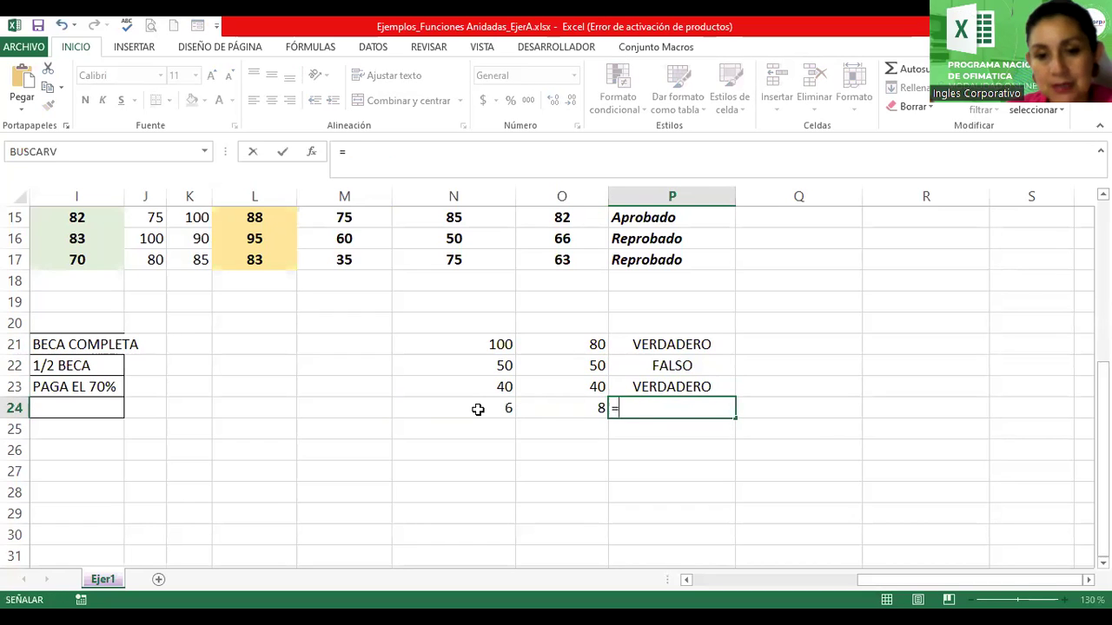
{"action": "left_click", "coordinate": [476, 409]}
{"action": "type", "text": "<>"}
{"action": "left_click", "coordinate": [561, 409]}
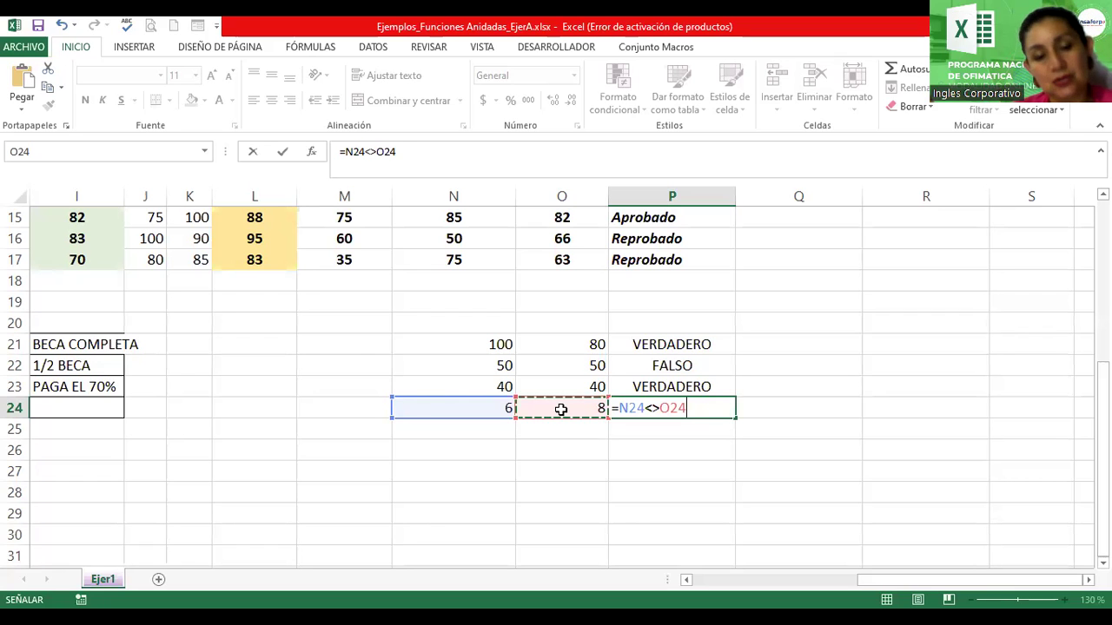
{"action": "key", "text": "Return"}
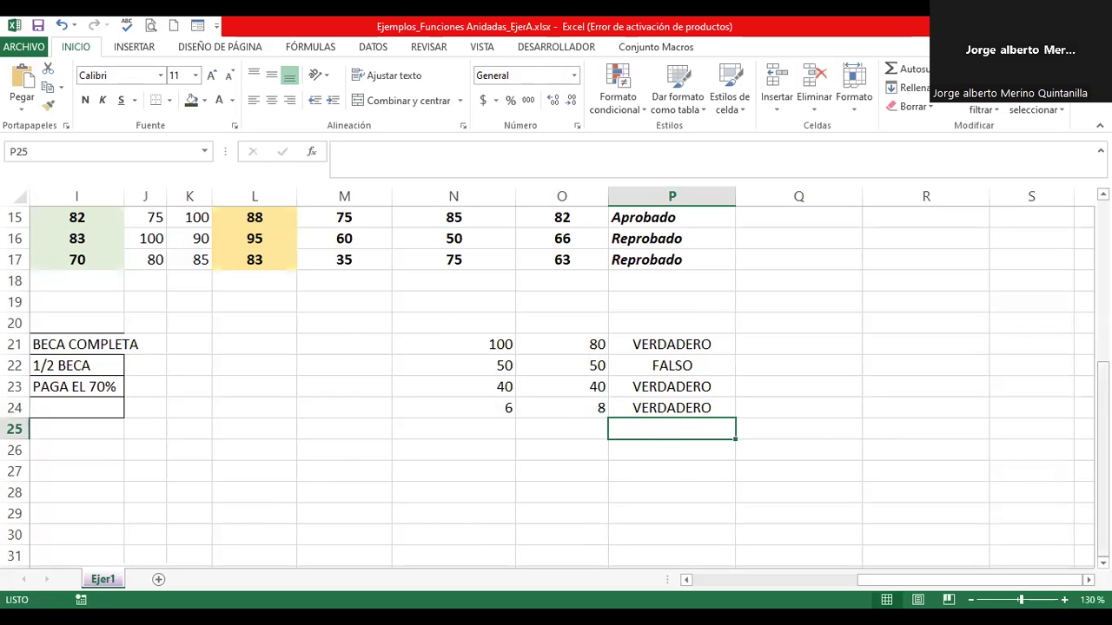
Return to rows 7–21 and open P9's Aprobado/Reprobado SI formula for editing
{"action": "scroll", "coordinate": [643, 296], "scroll_direction": "up", "scroll_amount": 2}
{"action": "scroll", "coordinate": [643, 295], "scroll_direction": "up", "scroll_amount": 1}
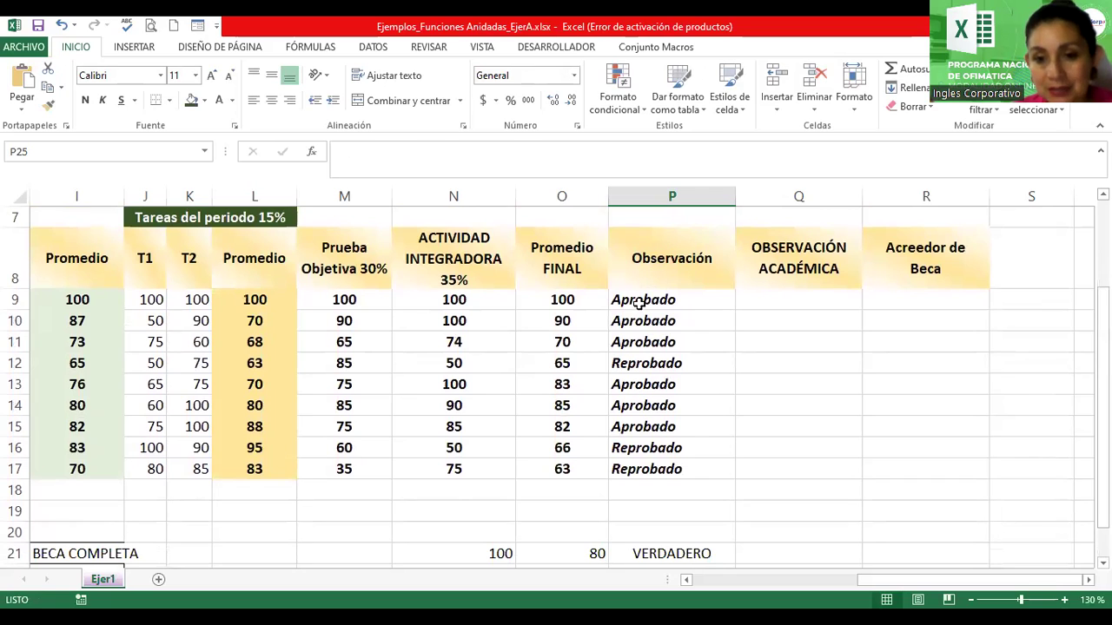
{"action": "double_click", "coordinate": [639, 300]}
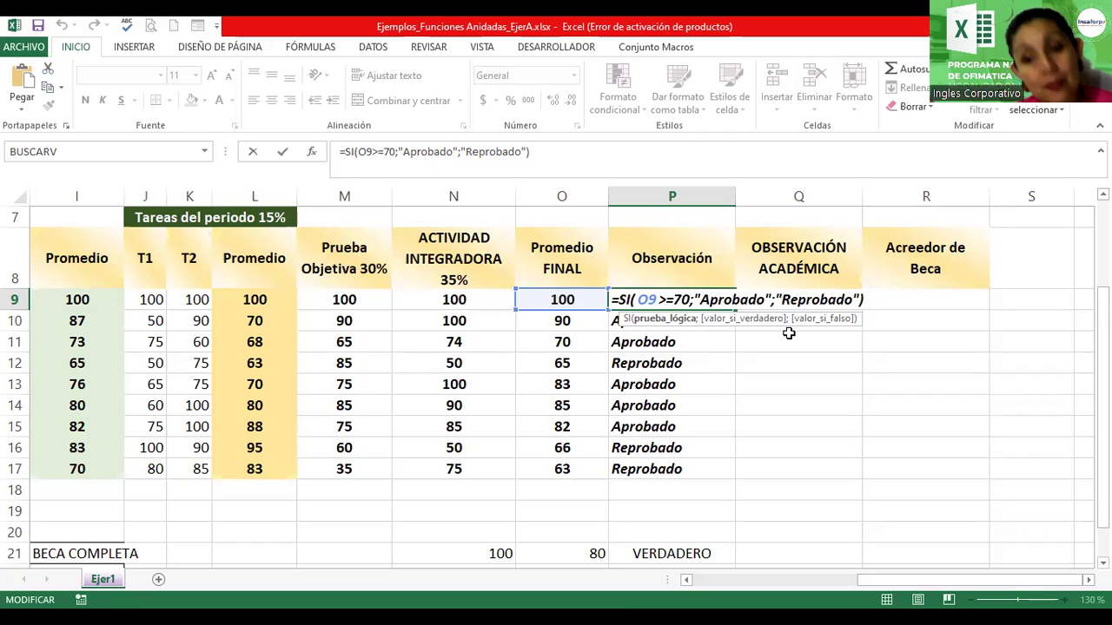
{"action": "key", "text": "Right"}
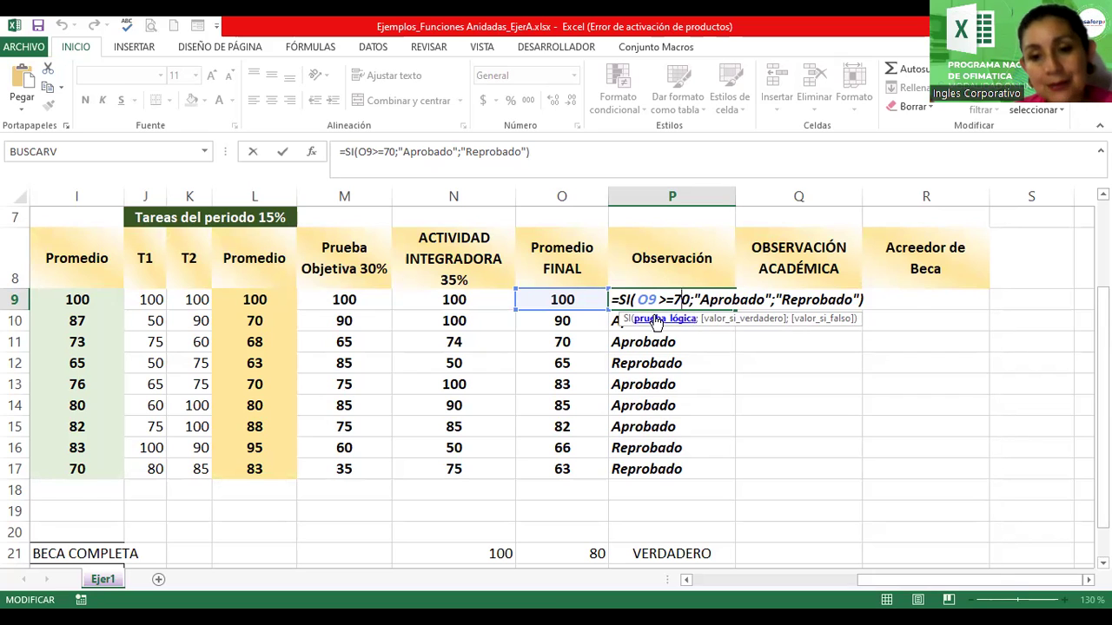
{"action": "left_click", "coordinate": [657, 319]}
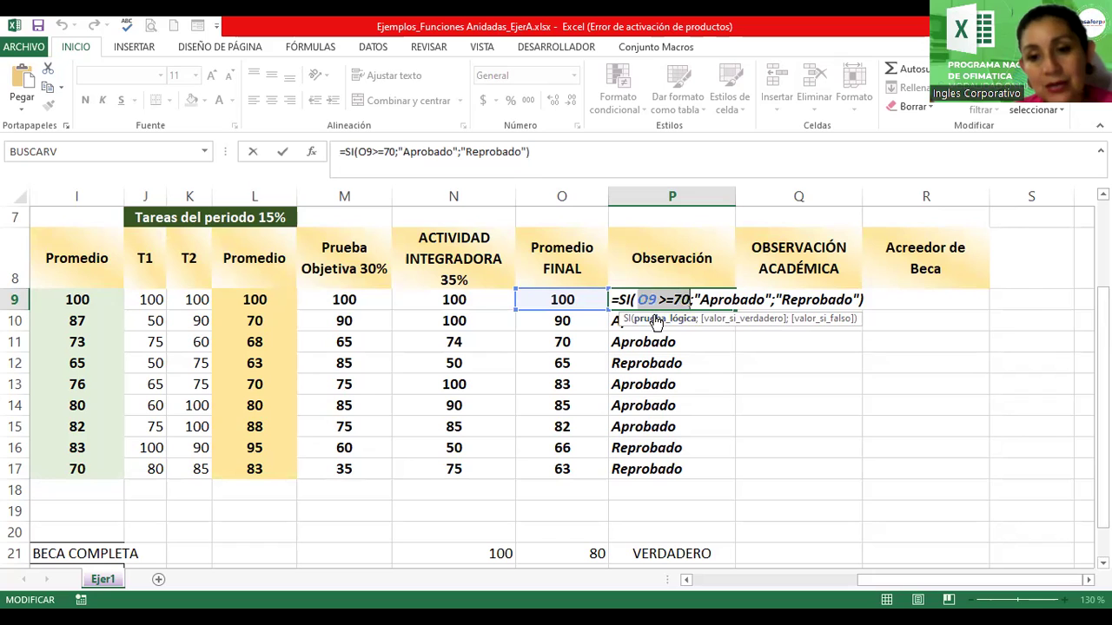
{"action": "left_click", "coordinate": [745, 320]}
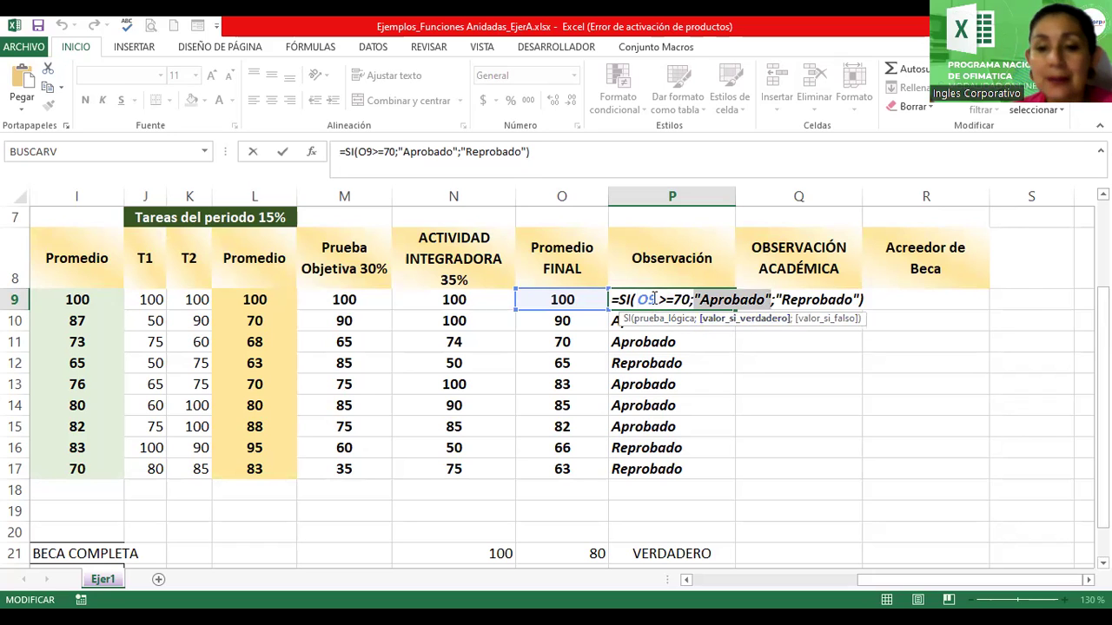
{"action": "left_click", "coordinate": [657, 320]}
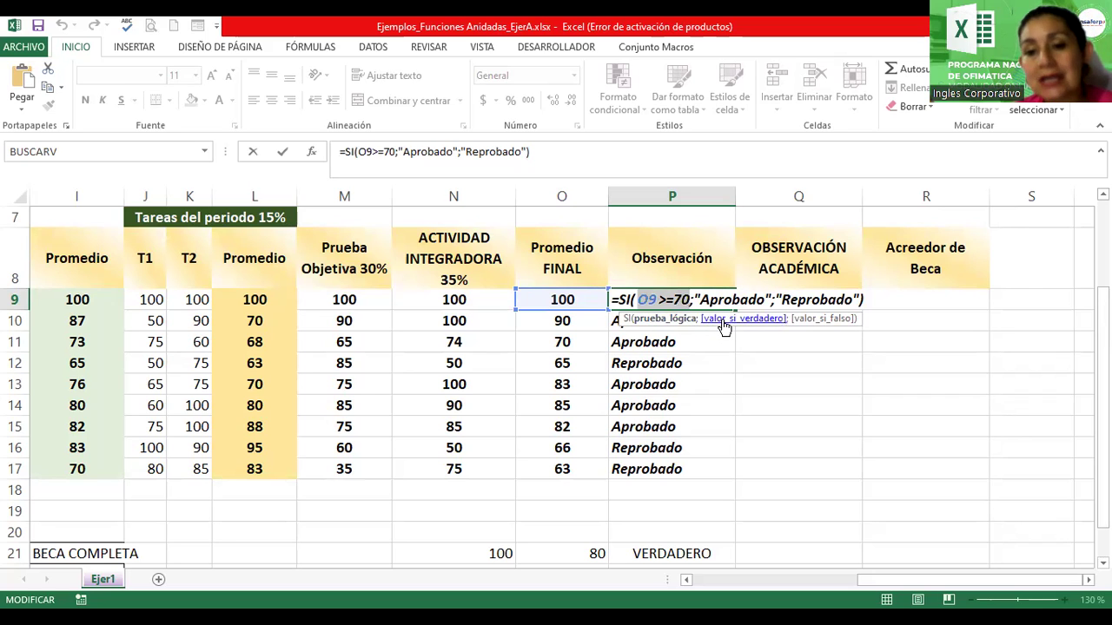
{"action": "left_click", "coordinate": [724, 320]}
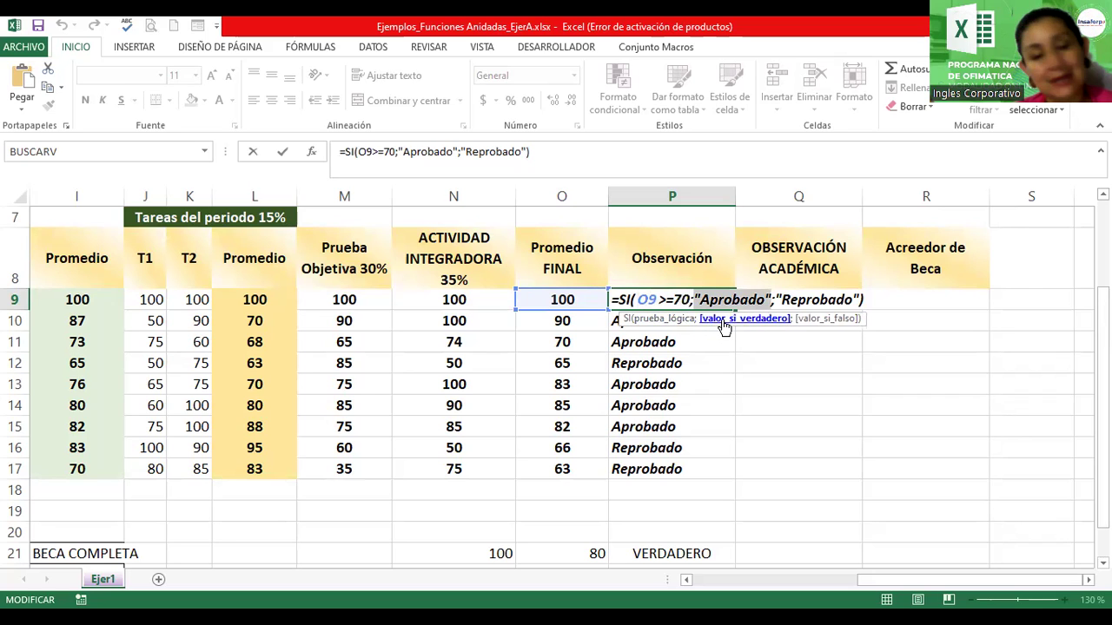
{"action": "left_click", "coordinate": [814, 319]}
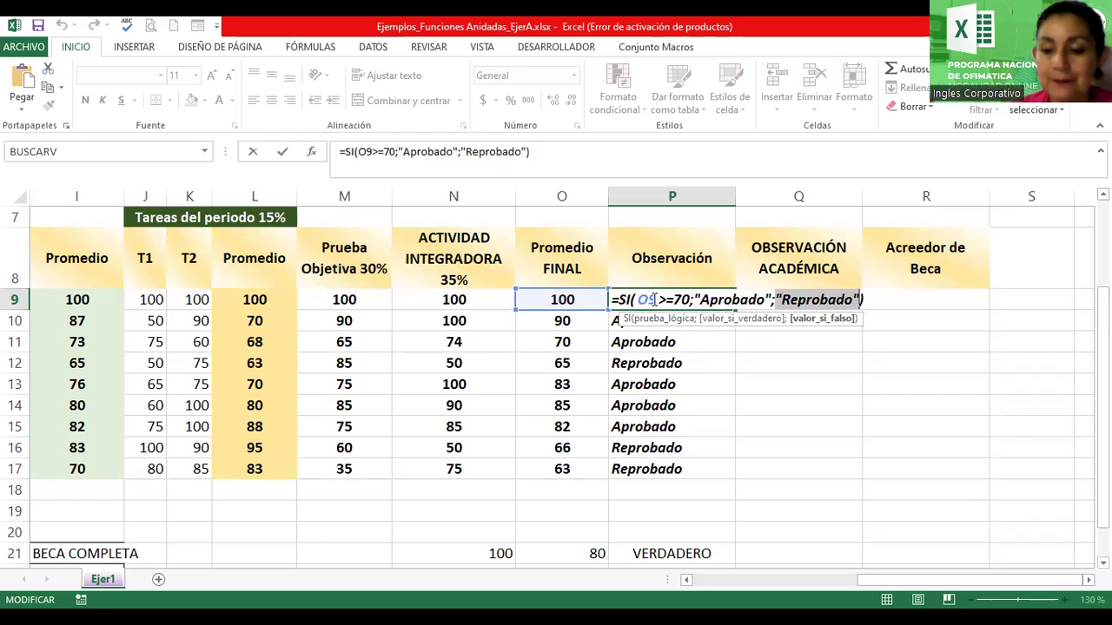
{"action": "left_click", "coordinate": [641, 320]}
{"action": "double_click", "coordinate": [641, 321]}
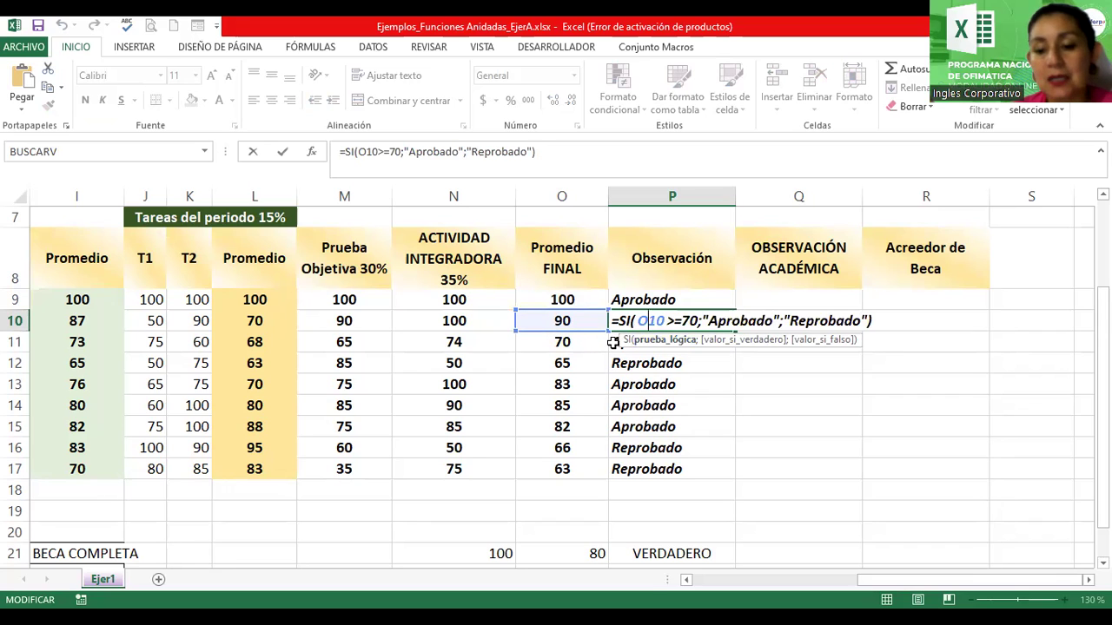
{"action": "left_click", "coordinate": [613, 343]}
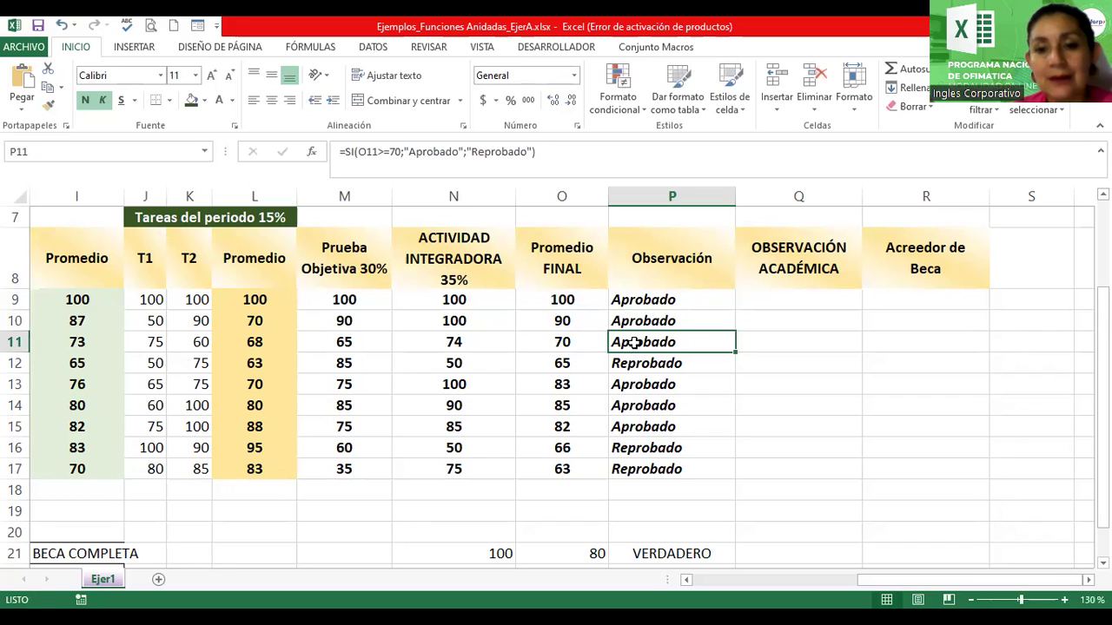
{"action": "double_click", "coordinate": [634, 343]}
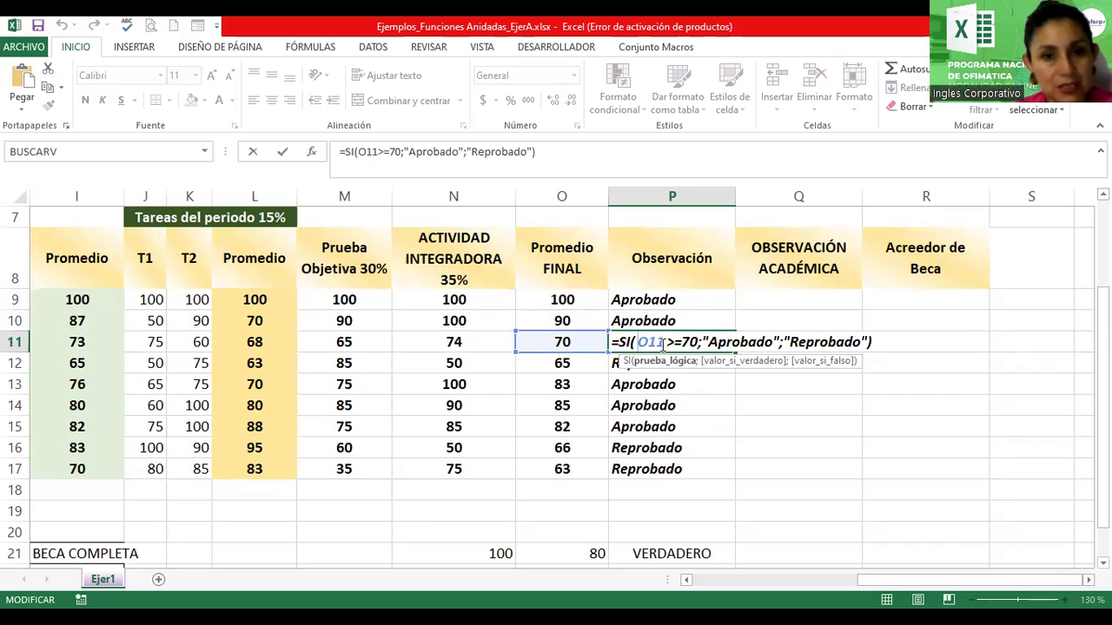
{"action": "key", "text": "Return"}
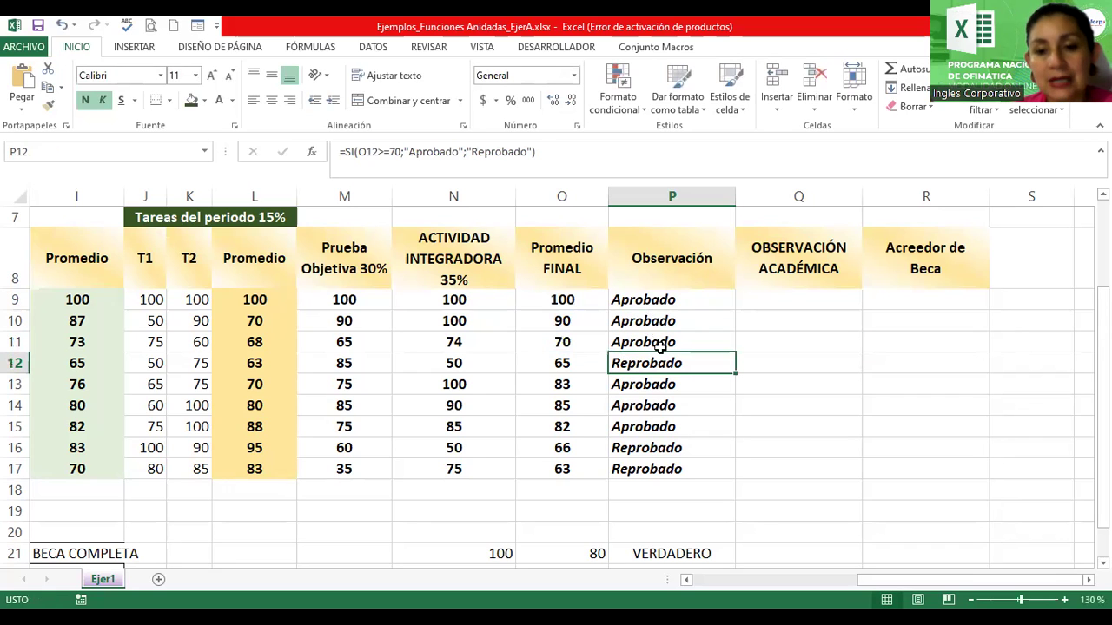
{"action": "double_click", "coordinate": [647, 363]}
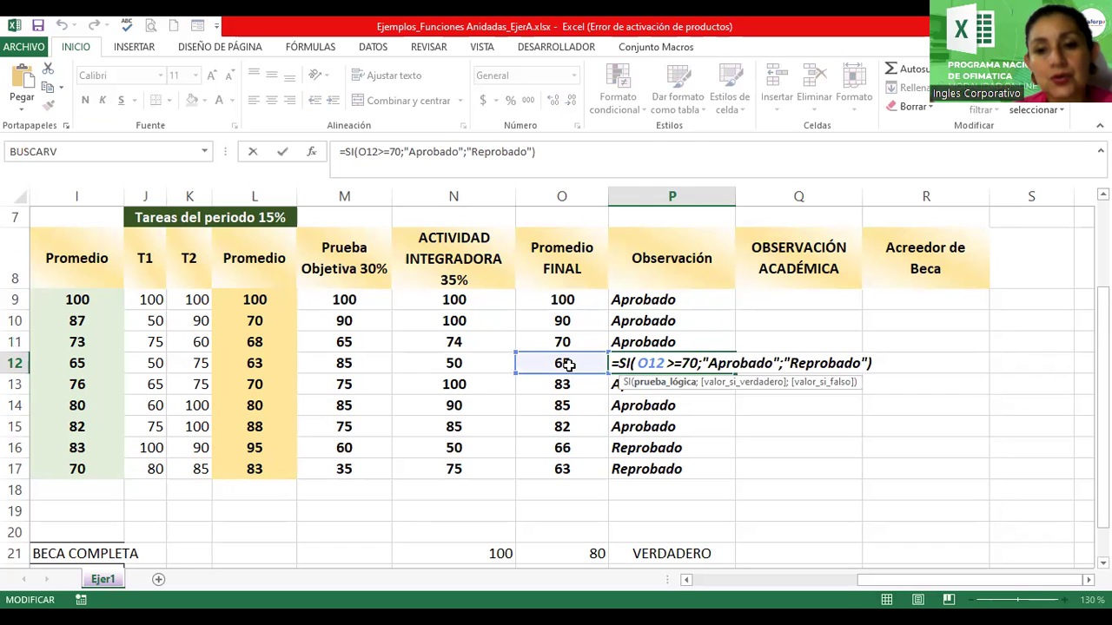
{"action": "left_click", "coordinate": [566, 365]}
{"action": "double_click", "coordinate": [664, 363]}
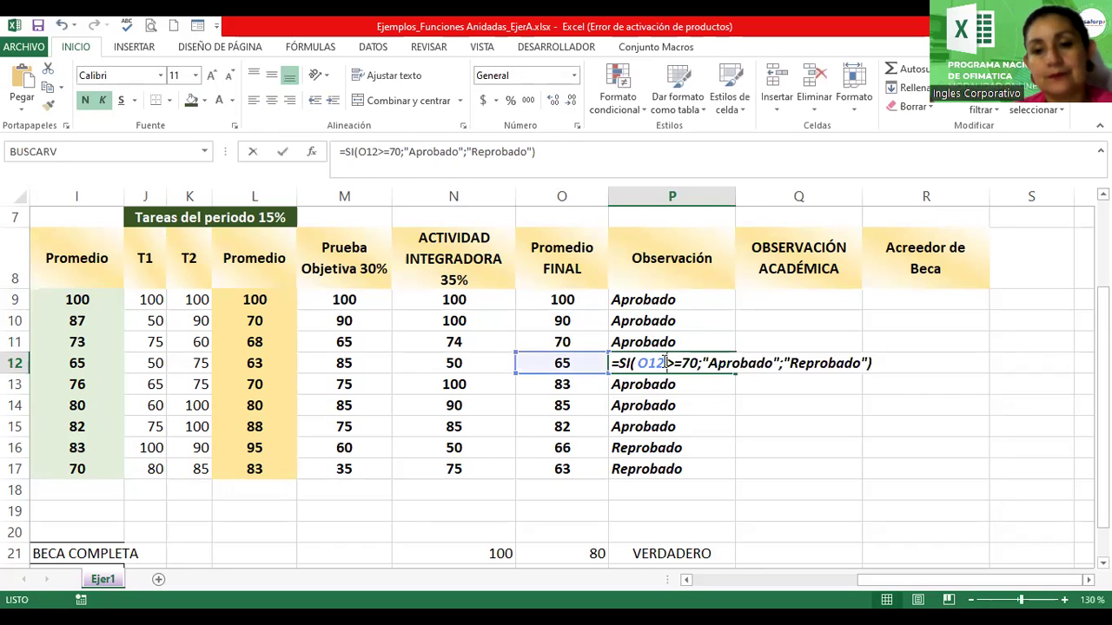
{"action": "left_click", "coordinate": [728, 365]}
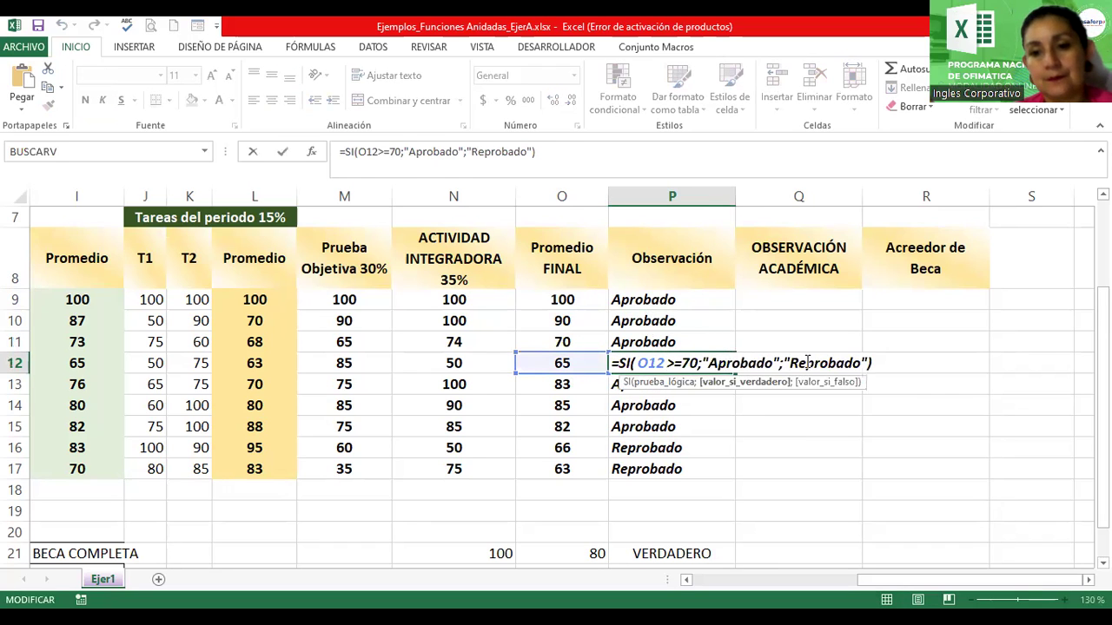
{"action": "left_click", "coordinate": [809, 363]}
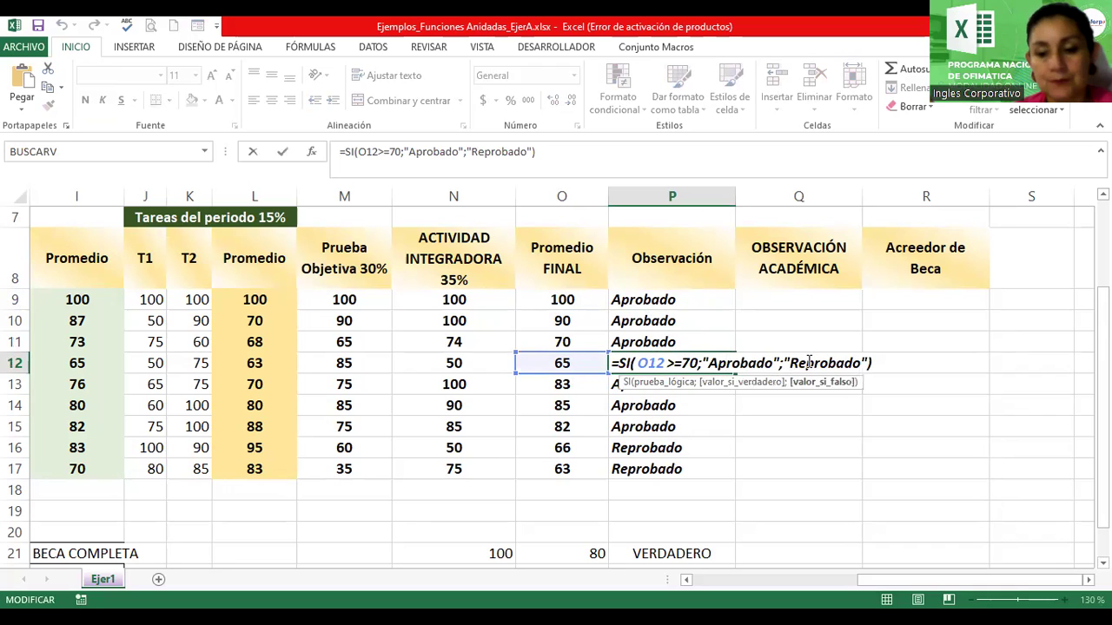
{"action": "key", "text": "Return"}
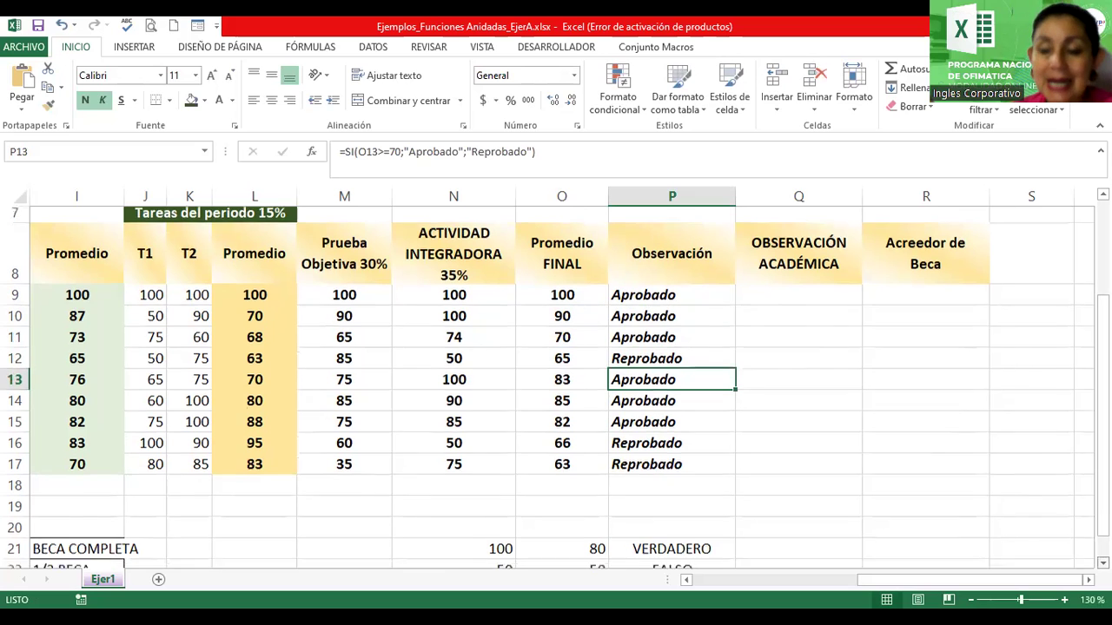
Select B21:D25 holding the CUADRO DE OBSERVACIONES table
{"action": "scroll", "coordinate": [1103, 563], "scroll_direction": "down", "scroll_amount": 1}
{"action": "scroll", "coordinate": [556, 382], "scroll_direction": "down", "scroll_amount": 1}
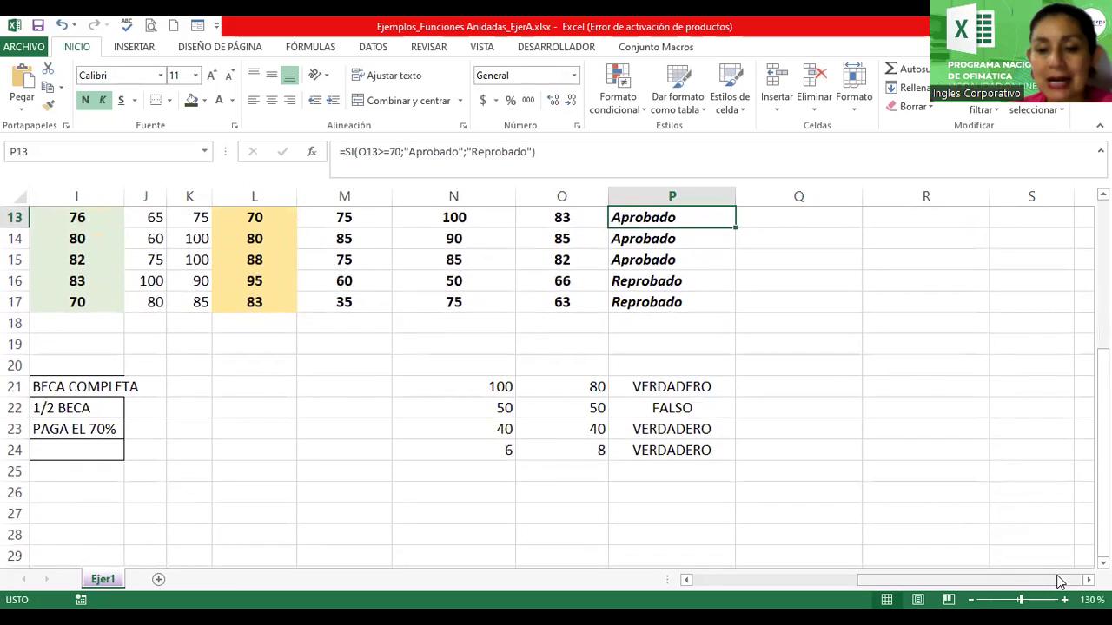
{"action": "left_click_drag", "start_coordinate": [1006, 576], "coordinate": [924, 573]}
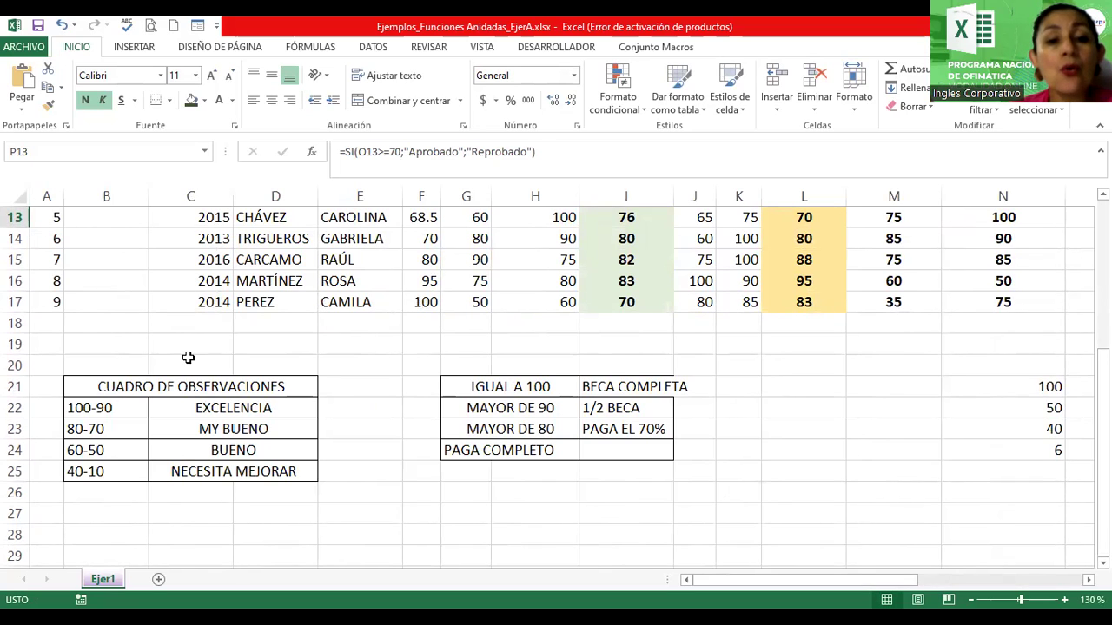
{"action": "left_click_drag", "start_coordinate": [183, 382], "coordinate": [182, 469]}
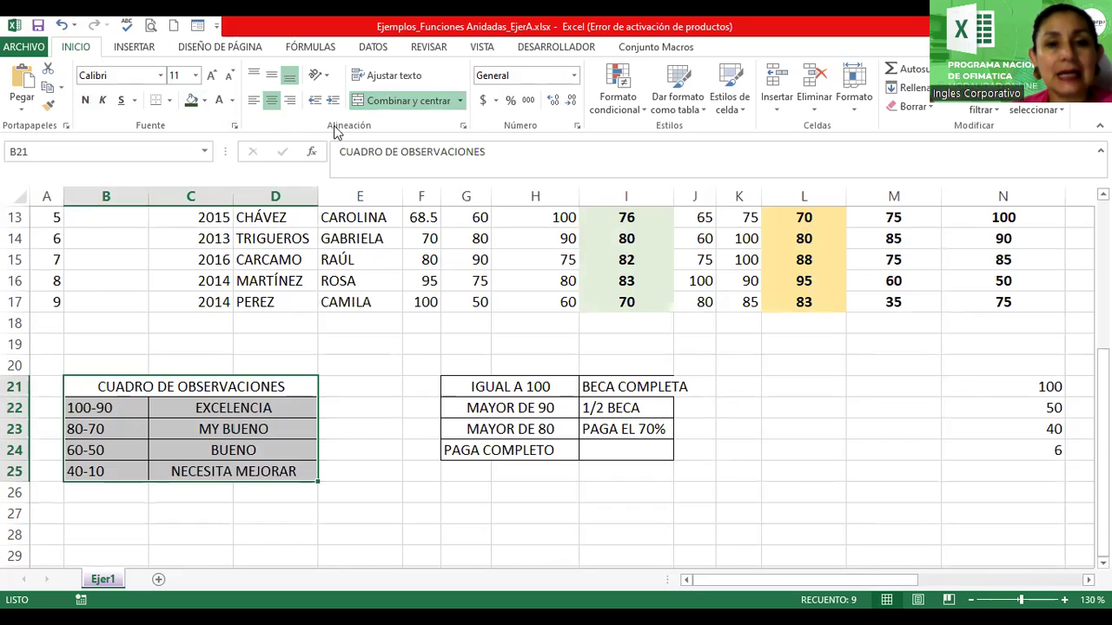
Fill the table with a horizontal two-colour gradient using pale grey as Color 2
{"action": "left_click", "coordinate": [465, 128]}
{"action": "left_click", "coordinate": [504, 109]}
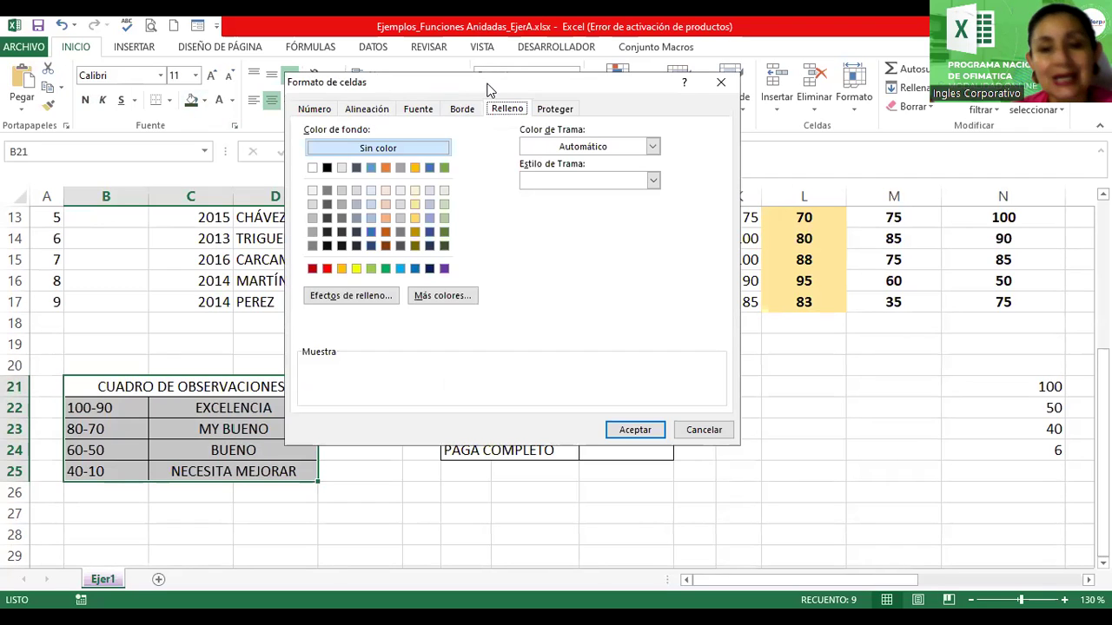
{"action": "left_click_drag", "start_coordinate": [488, 90], "coordinate": [599, 127]}
{"action": "left_click", "coordinate": [476, 344]}
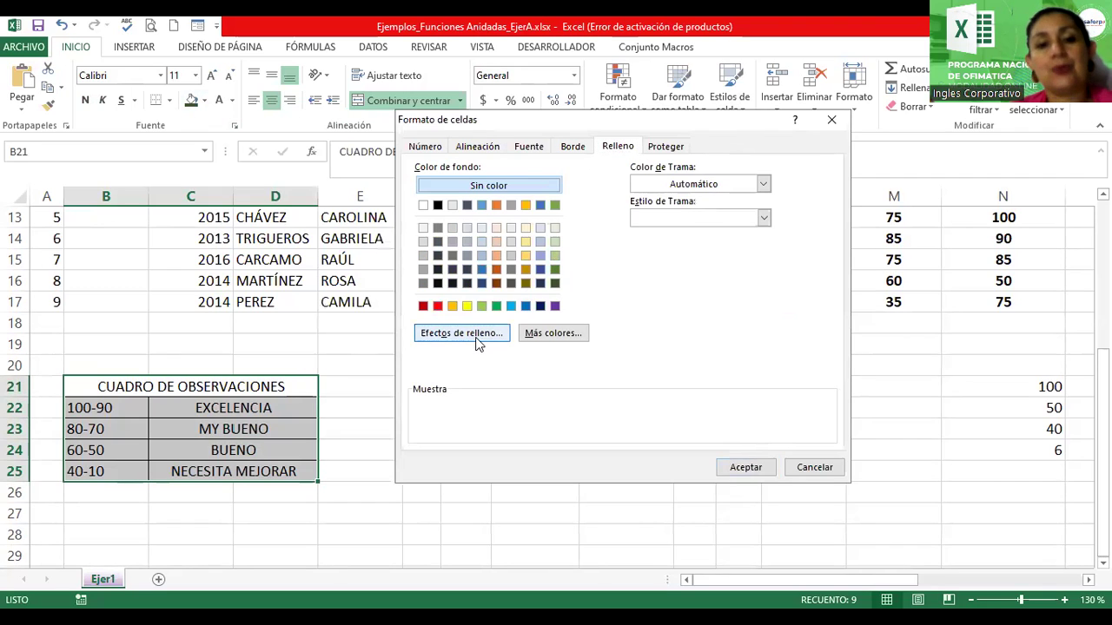
{"action": "left_click", "coordinate": [538, 197]}
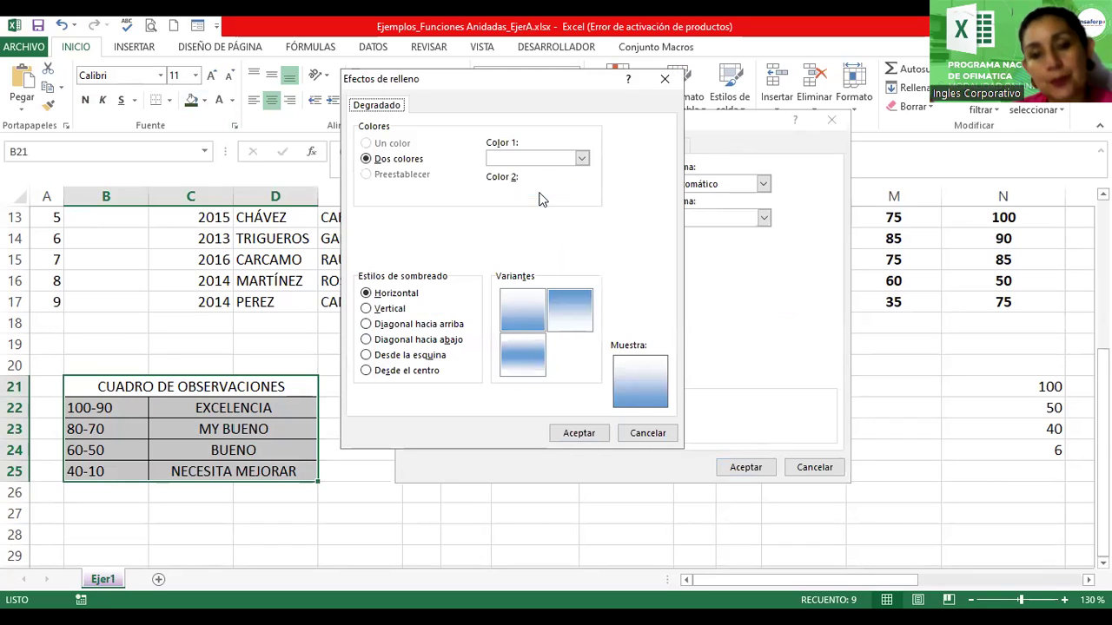
{"action": "left_click", "coordinate": [538, 196]}
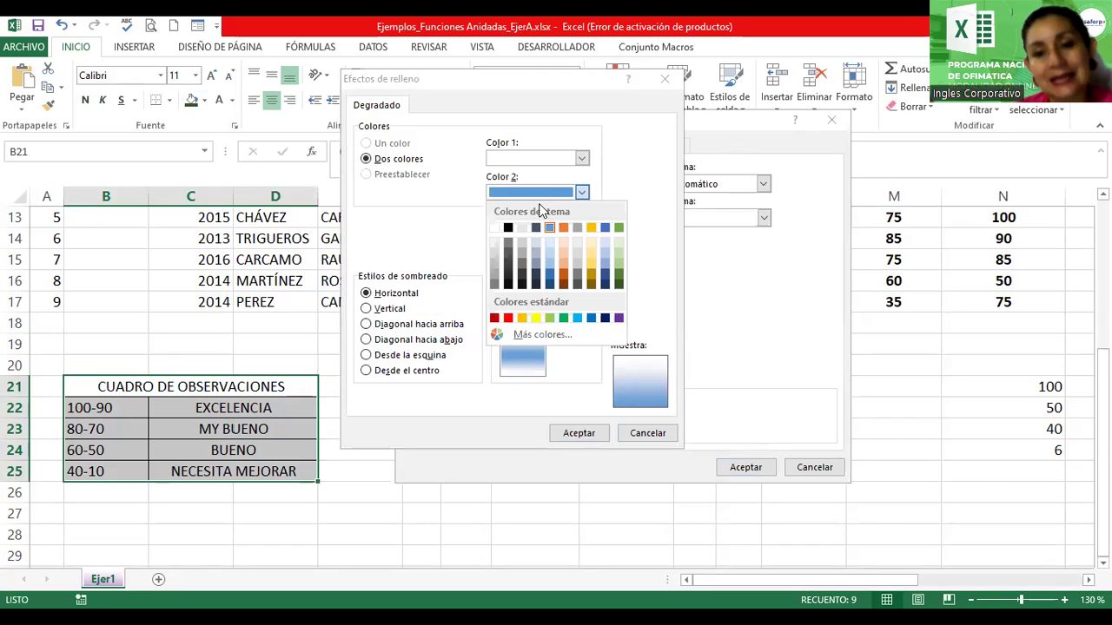
{"action": "left_click", "coordinate": [562, 278]}
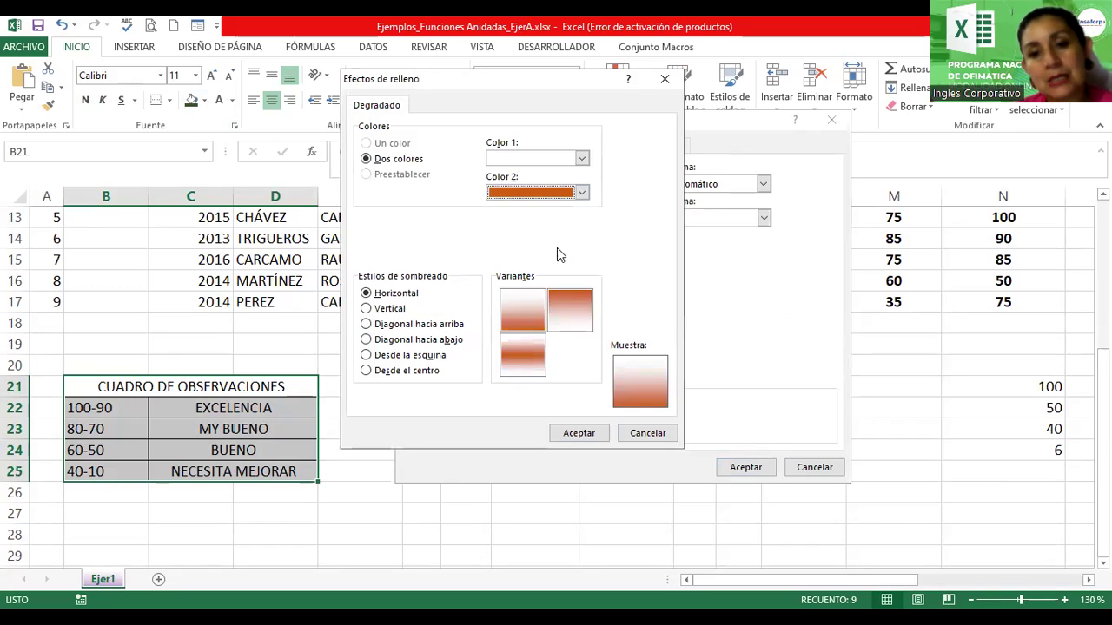
{"action": "left_click", "coordinate": [555, 198]}
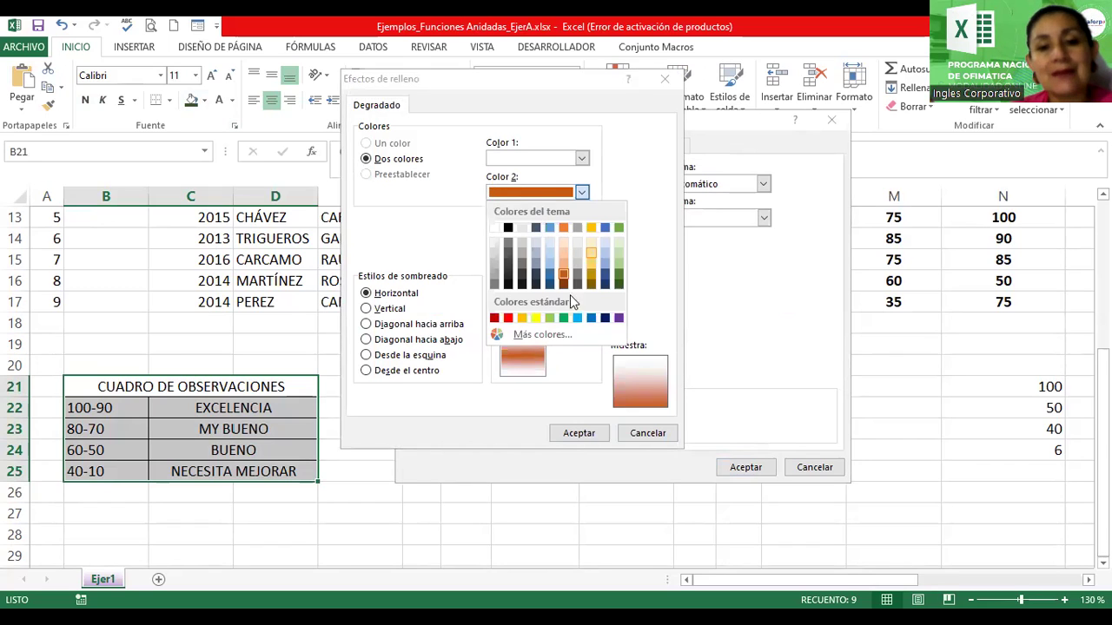
{"action": "left_click", "coordinate": [589, 249]}
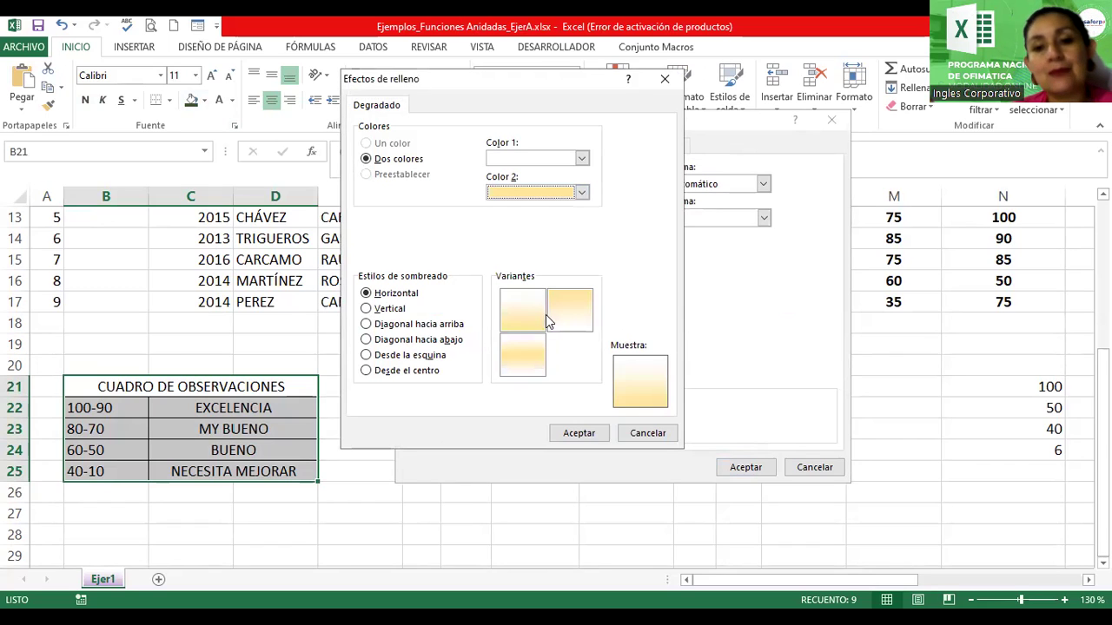
{"action": "left_click", "coordinate": [565, 196]}
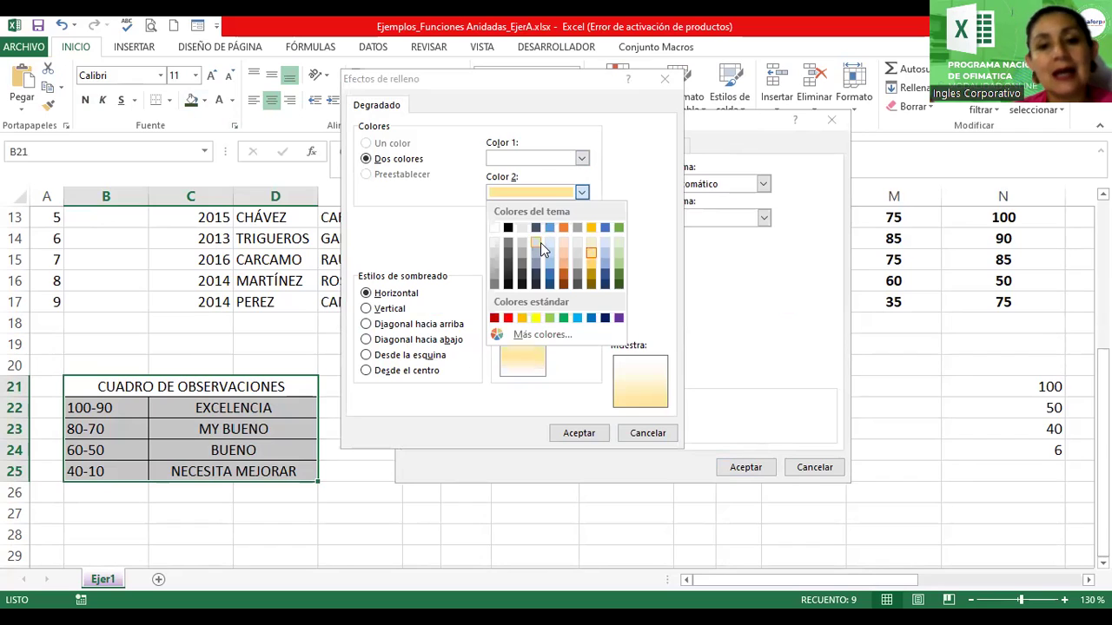
{"action": "left_click", "coordinate": [538, 243]}
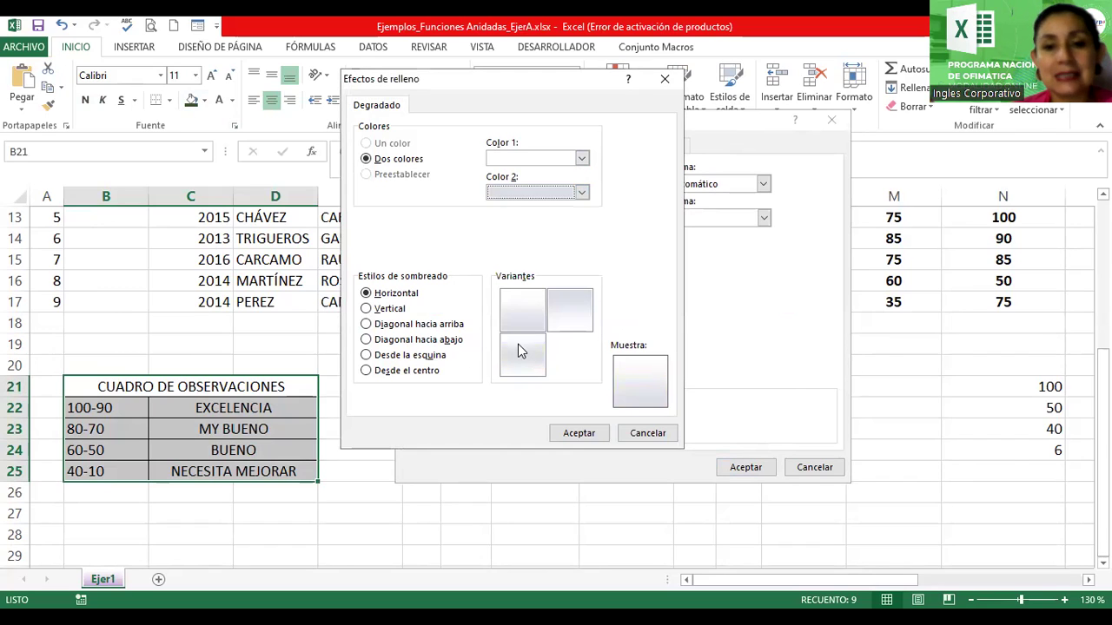
{"action": "left_click", "coordinate": [573, 433]}
{"action": "left_click", "coordinate": [749, 467]}
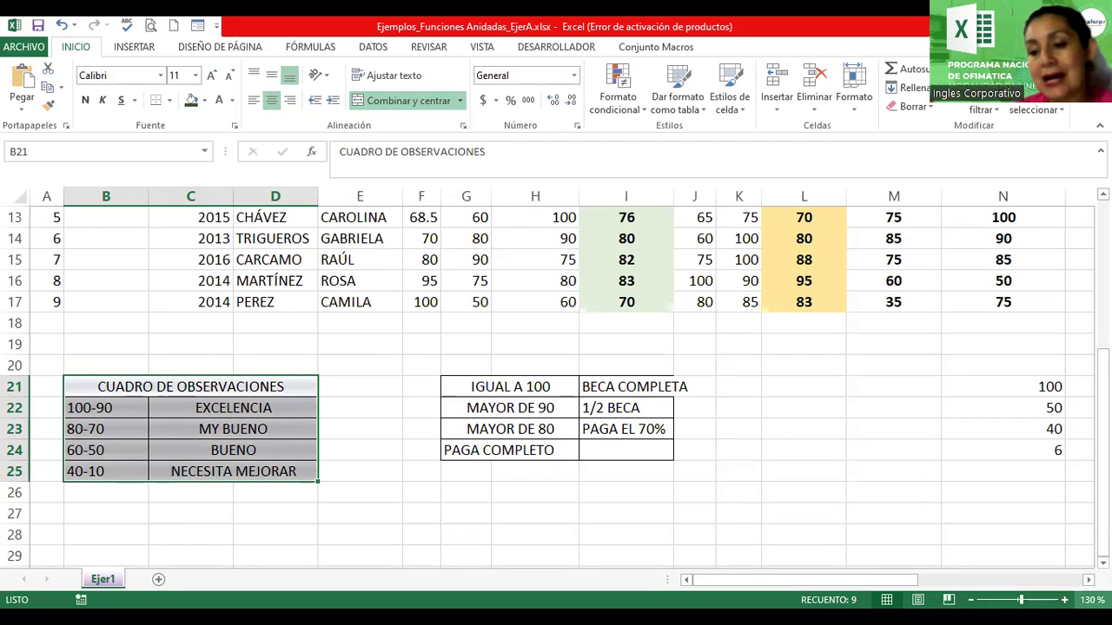
Scroll over to the OBSERVACIÓN ACADÉMICA column and select Q9
{"action": "scroll", "coordinate": [556, 382], "scroll_direction": "right", "scroll_amount": 5}
{"action": "scroll", "coordinate": [556, 382], "scroll_direction": "right", "scroll_amount": 1}
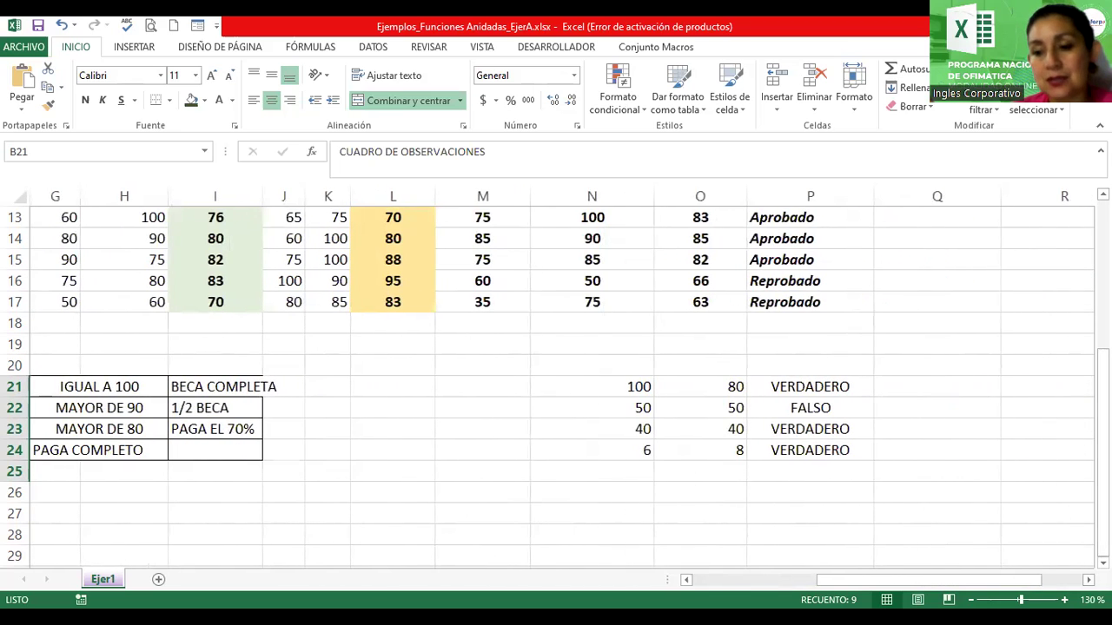
{"action": "scroll", "coordinate": [910, 343], "scroll_direction": "up", "scroll_amount": 3}
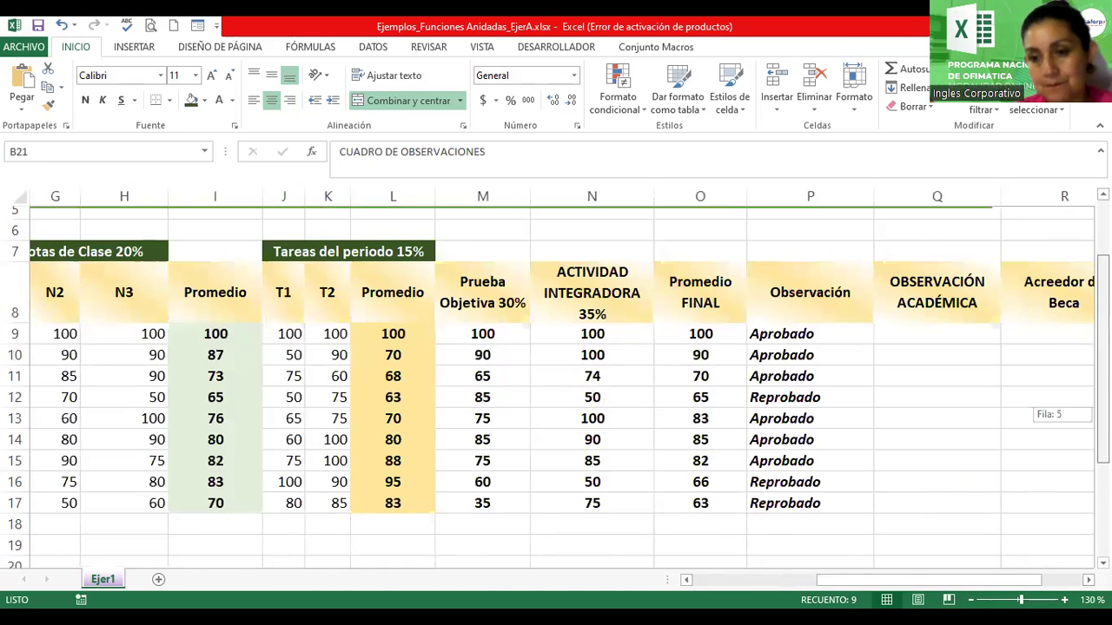
{"action": "left_click", "coordinate": [911, 343]}
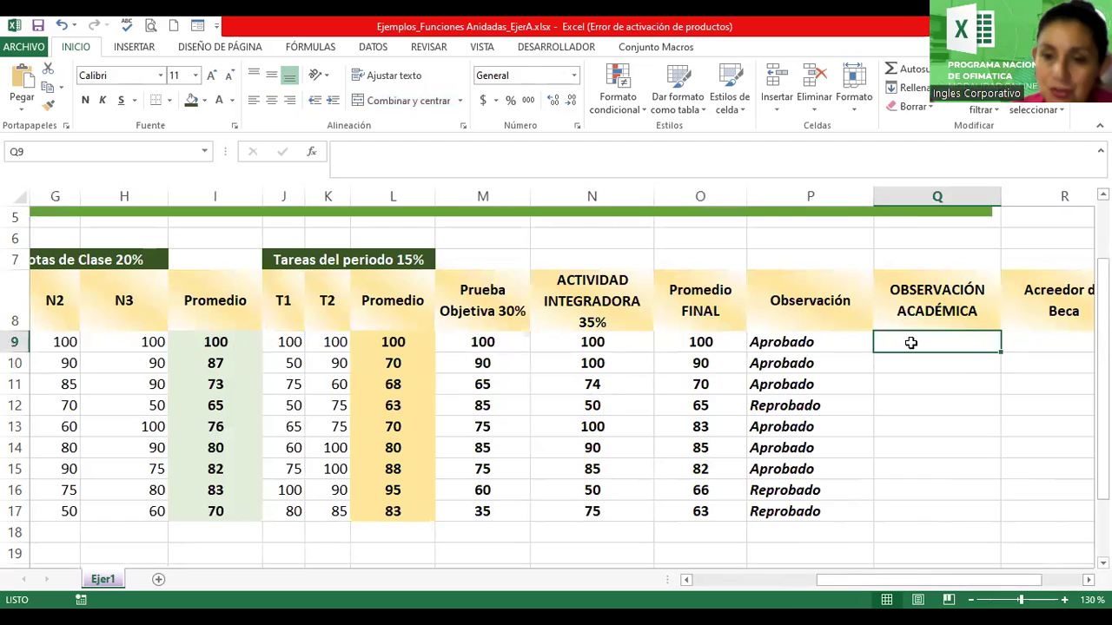
Start Q9 with =SI(O9>=90;"Excelente";SI(O9>=70;"Muy Bueno"; conditions
{"action": "type", "text": "=s"}
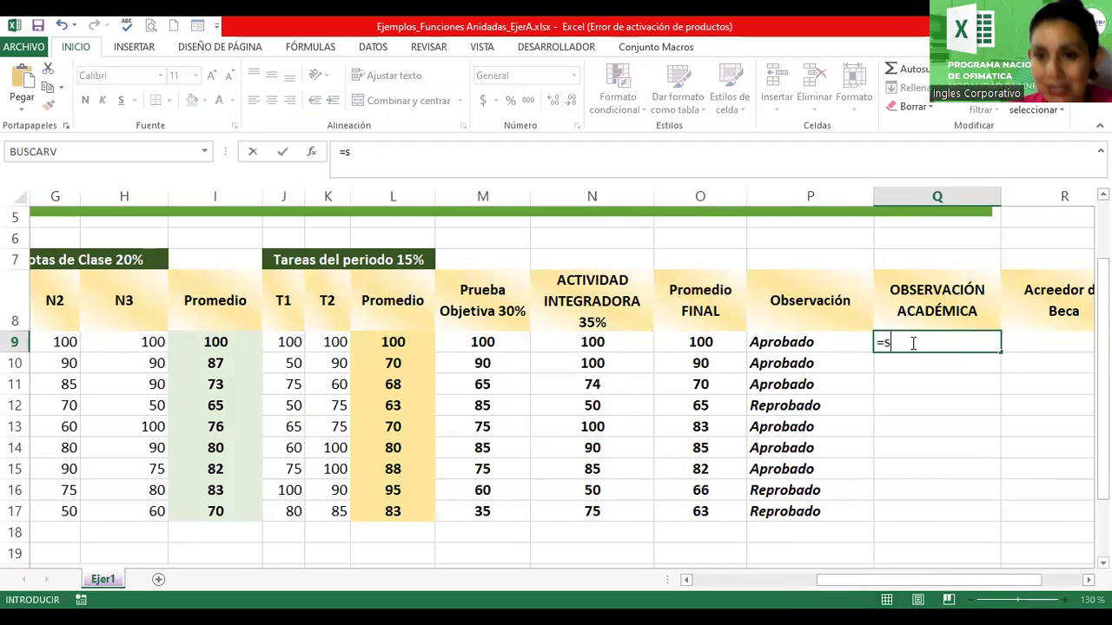
{"action": "type", "text": "i("}
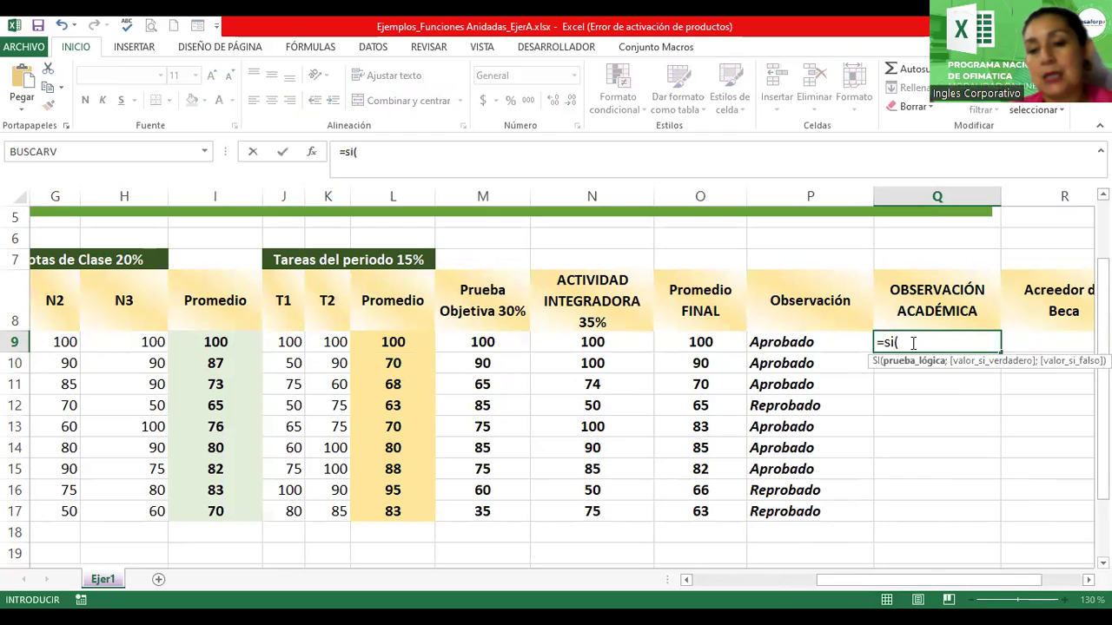
{"action": "left_click", "coordinate": [697, 342]}
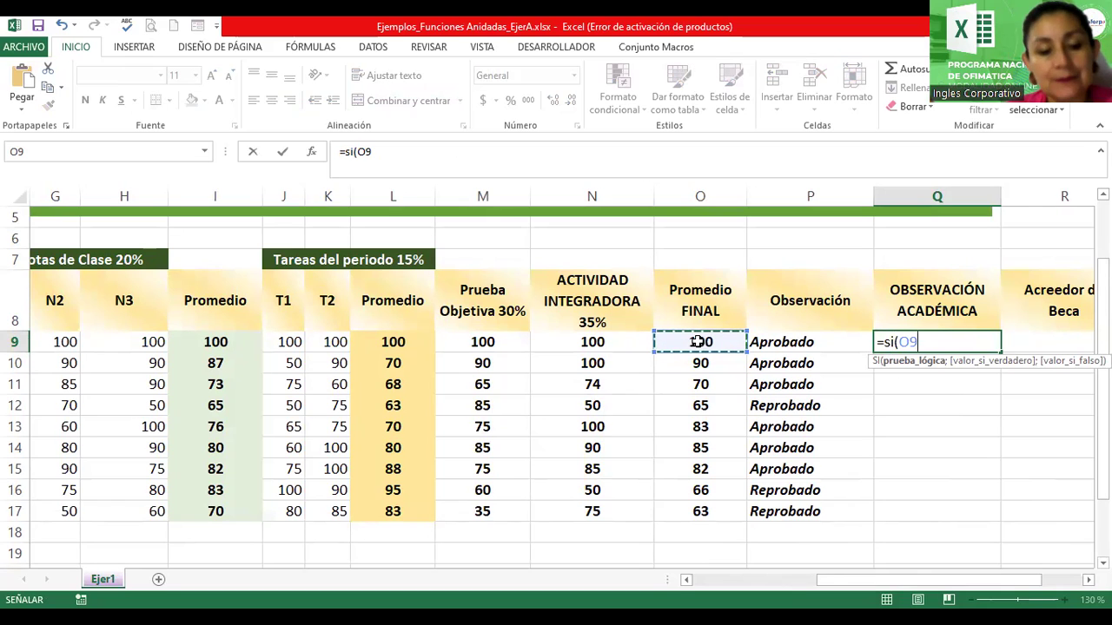
{"action": "type", "text": ">"}
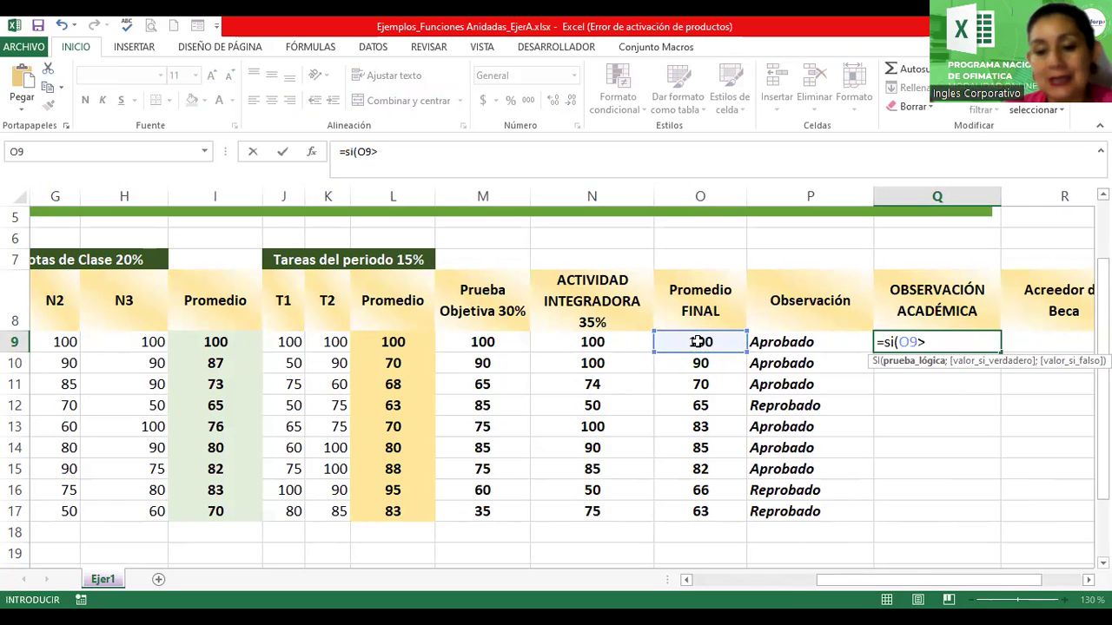
{"action": "type", "text": "="}
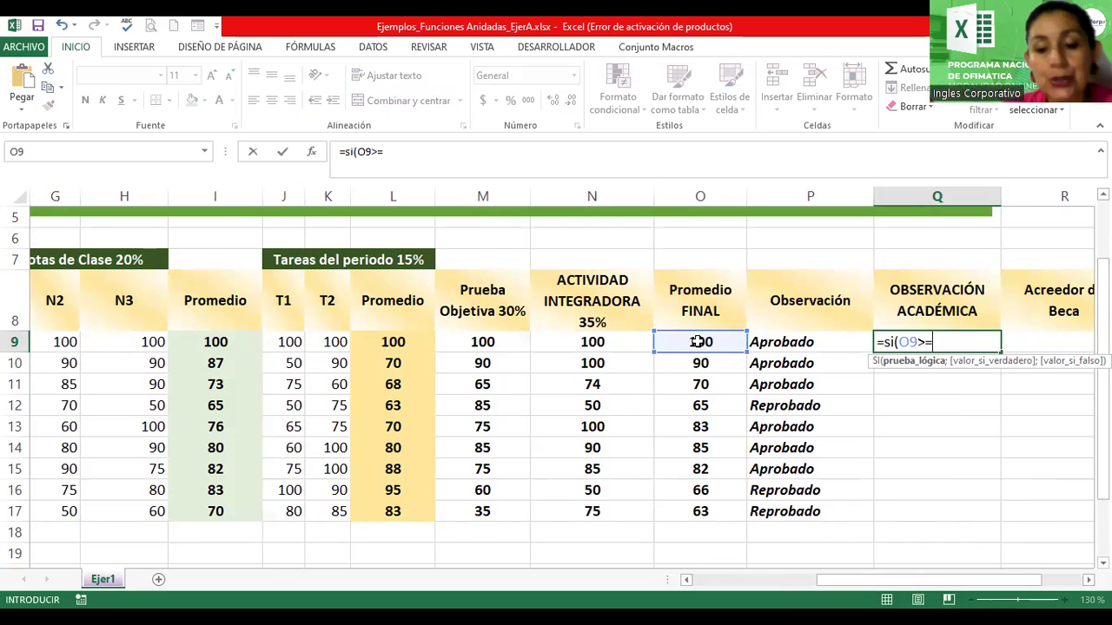
{"action": "type", "text": "90"}
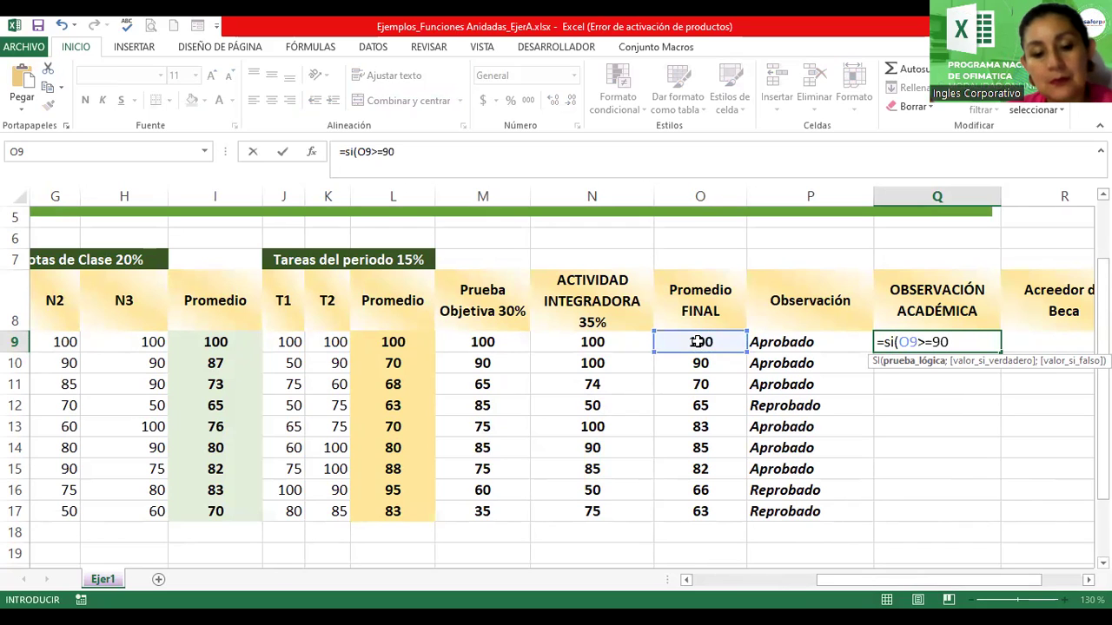
{"action": "type", "text": ";\"Excelente"}
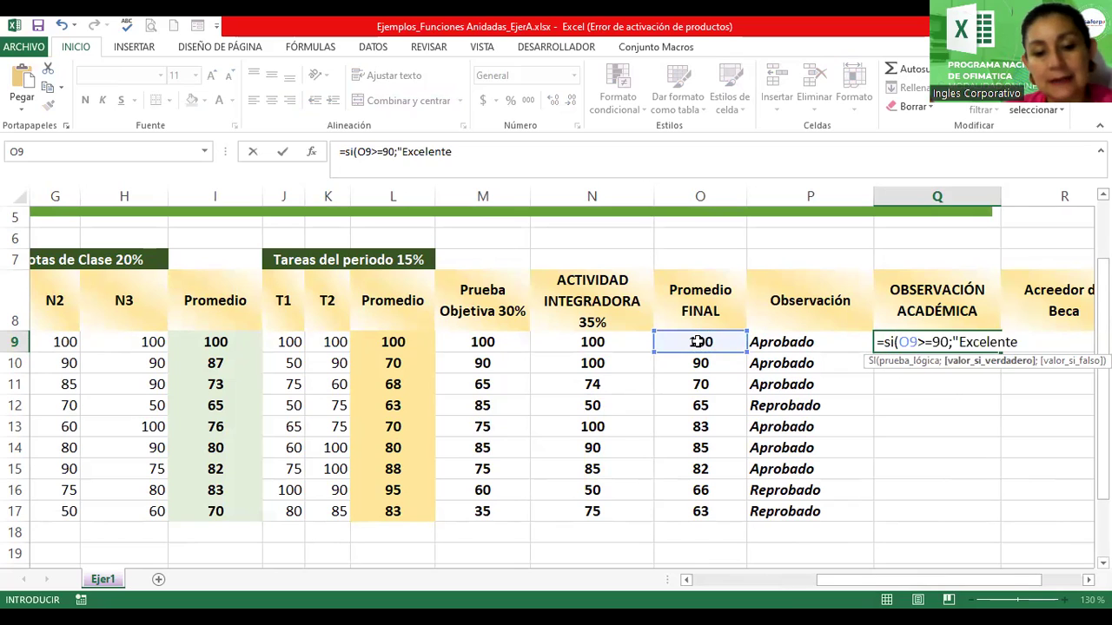
{"action": "type", "text": "\""}
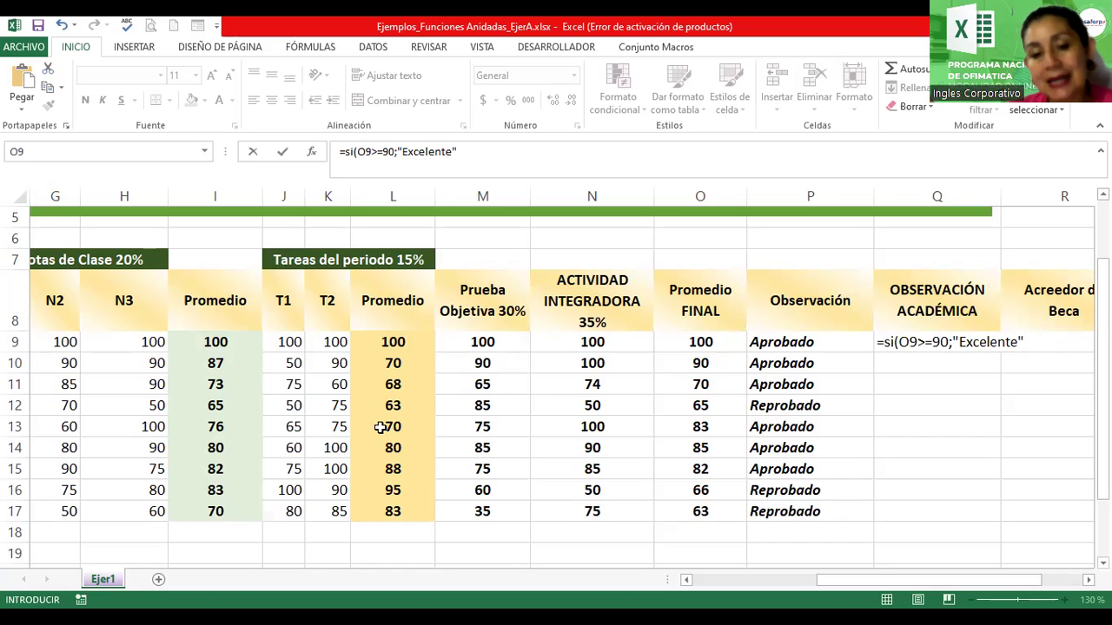
{"action": "left_click", "coordinate": [1045, 336]}
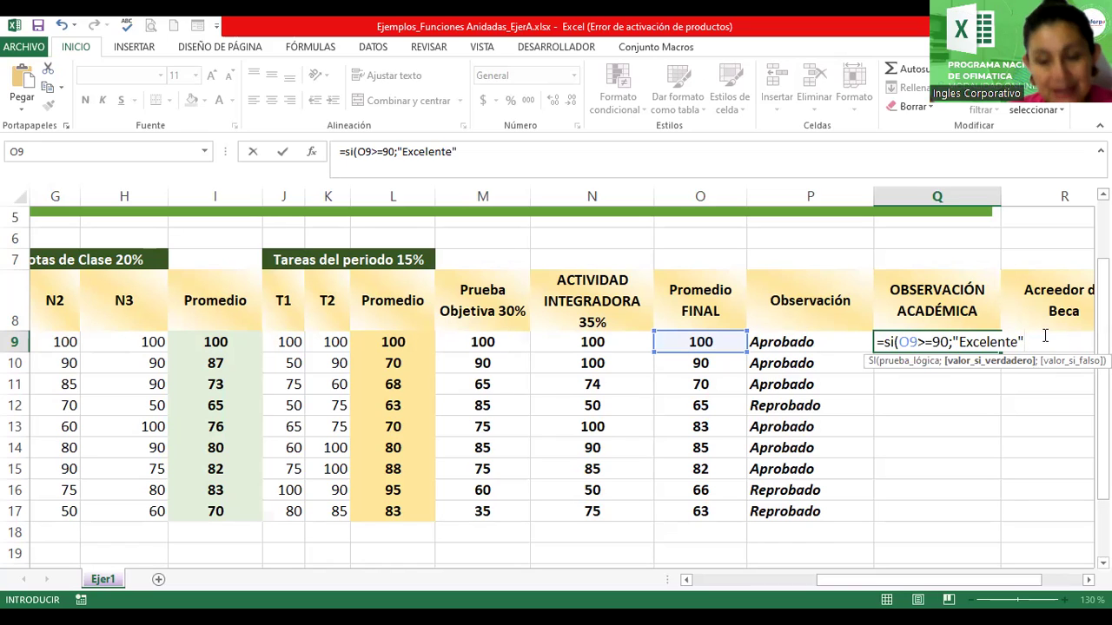
{"action": "type", "text": ";"}
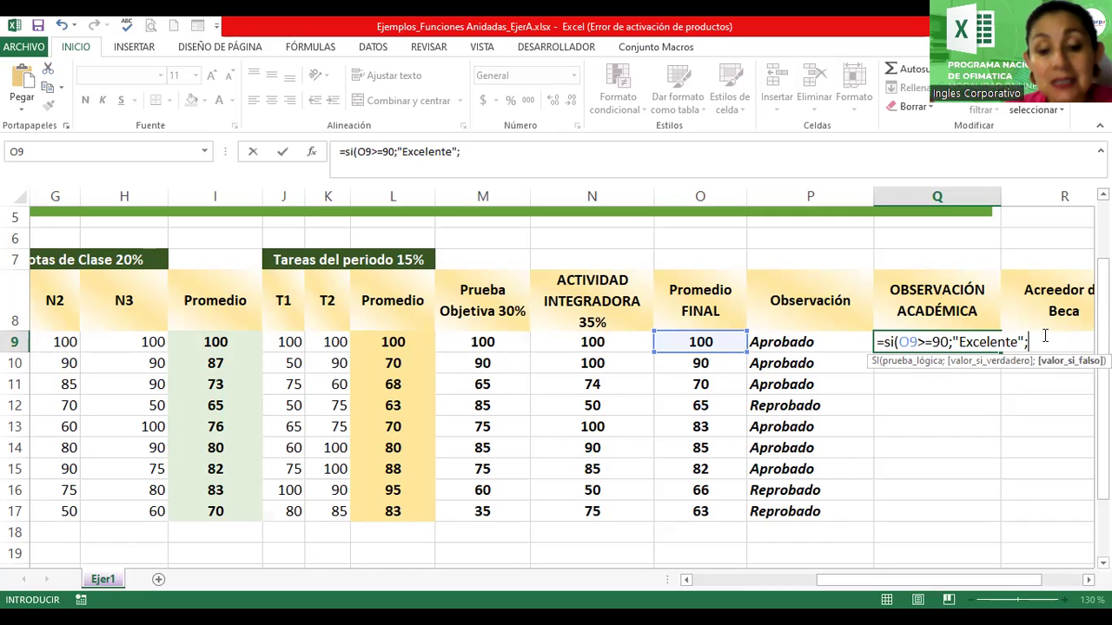
{"action": "type", "text": "si("}
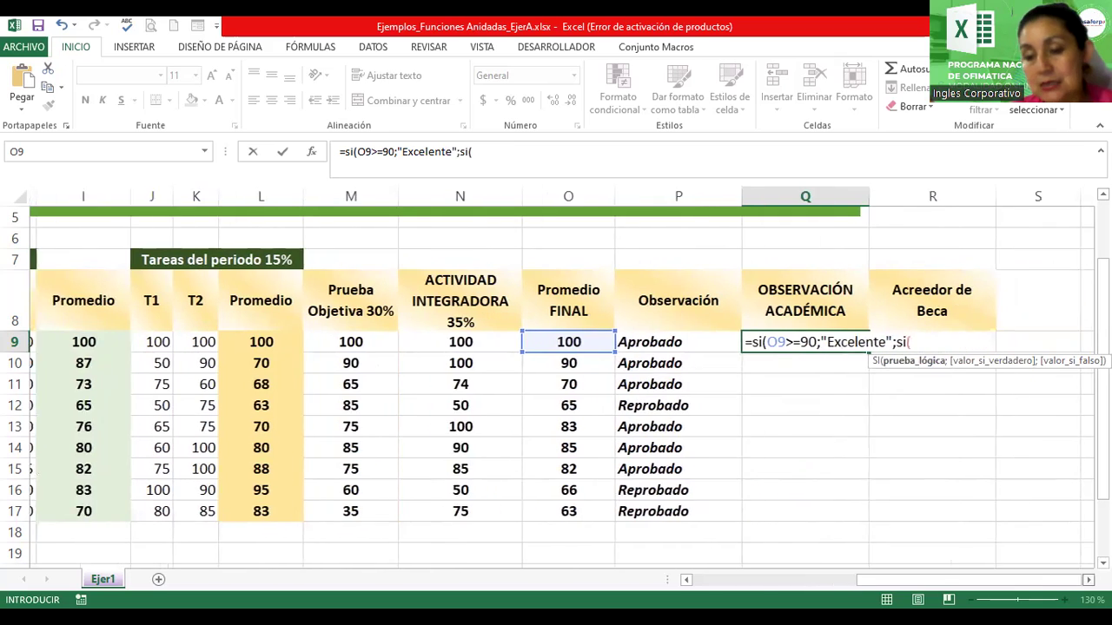
{"action": "left_click", "coordinate": [447, 342]}
{"action": "type", "text": ">"}
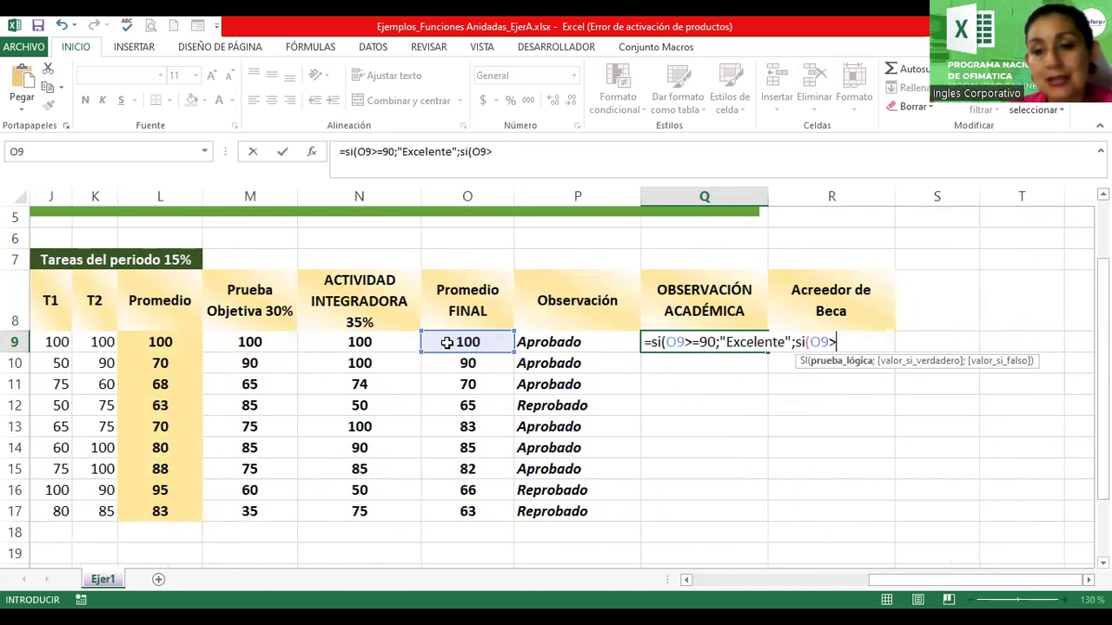
{"action": "type", "text": "=70;\"Muy Bueno"}
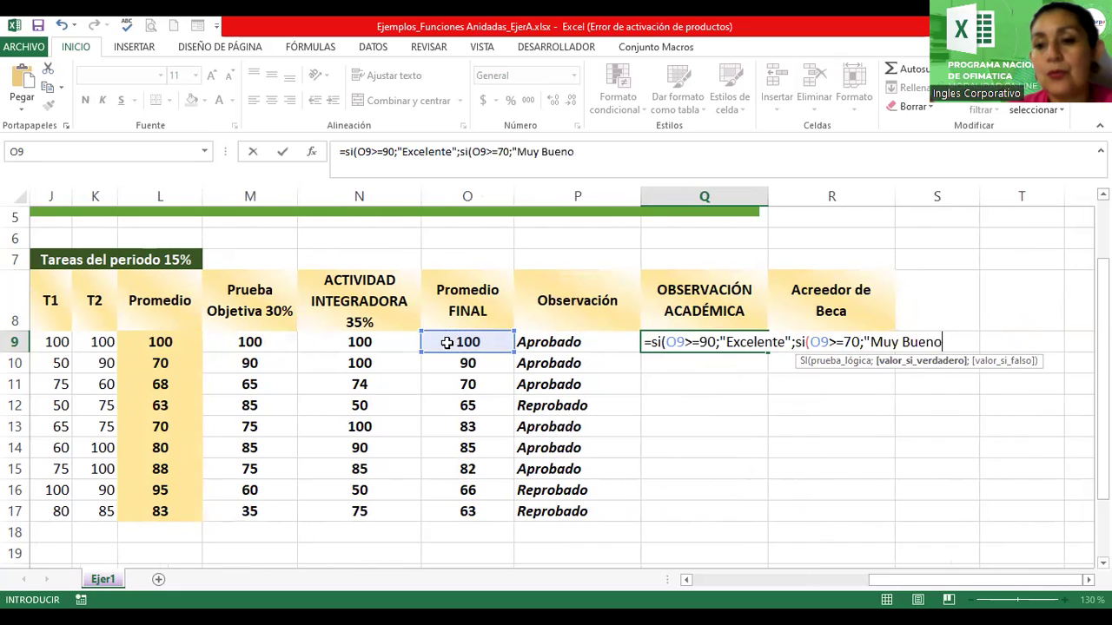
{"action": "type", "text": "\""}
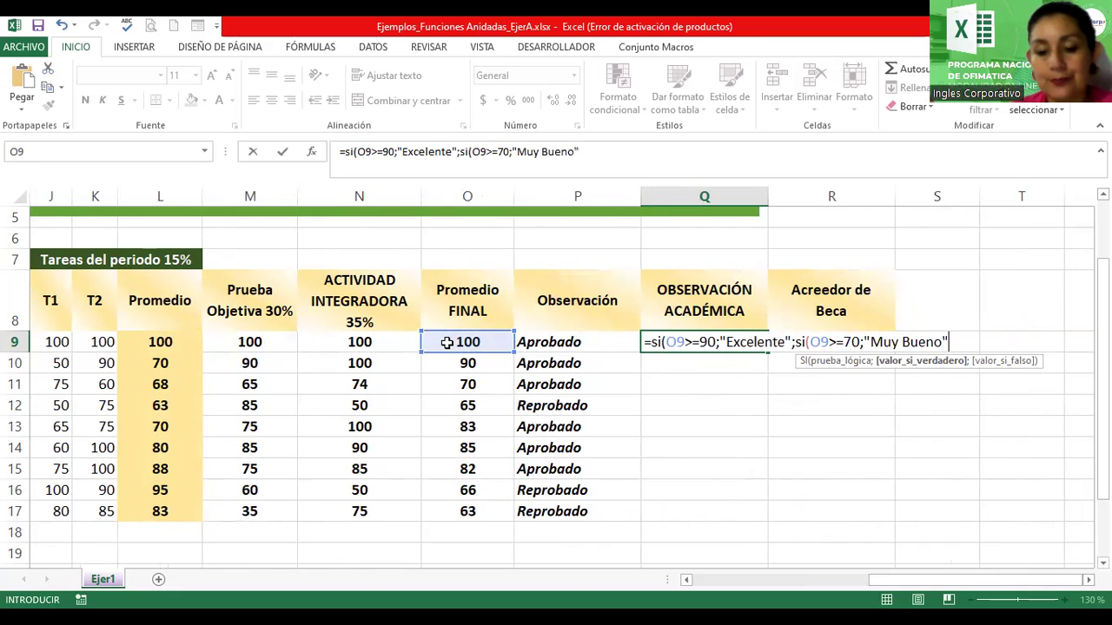
{"action": "type", "text": ";"}
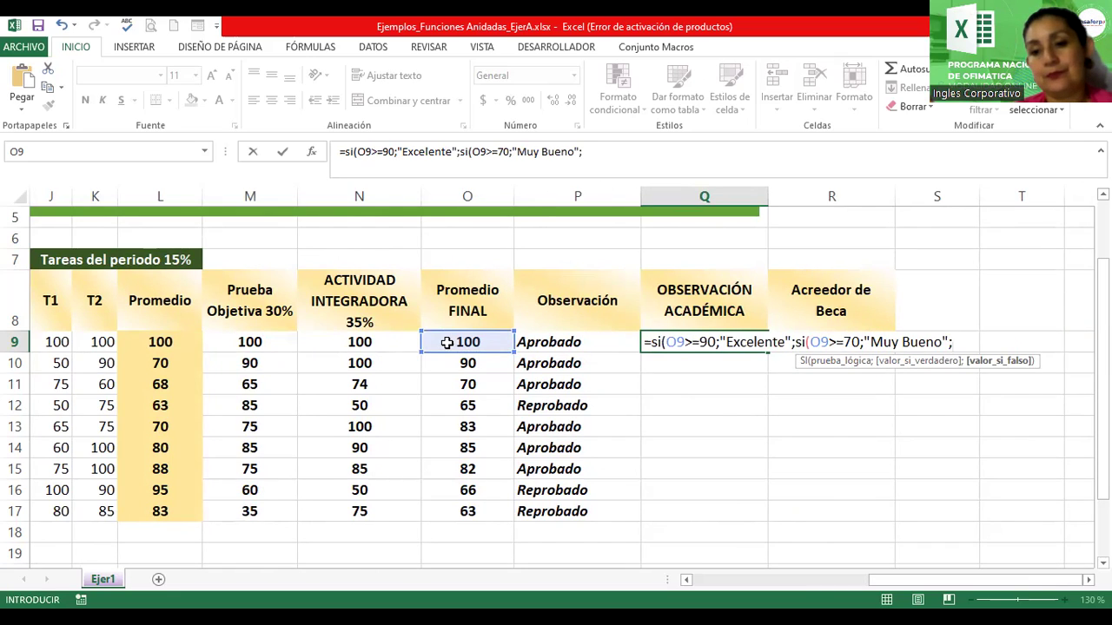
Add the third condition SI(O9>=50;"Bueno" to Q9's formula
{"action": "type", "text": "s"}
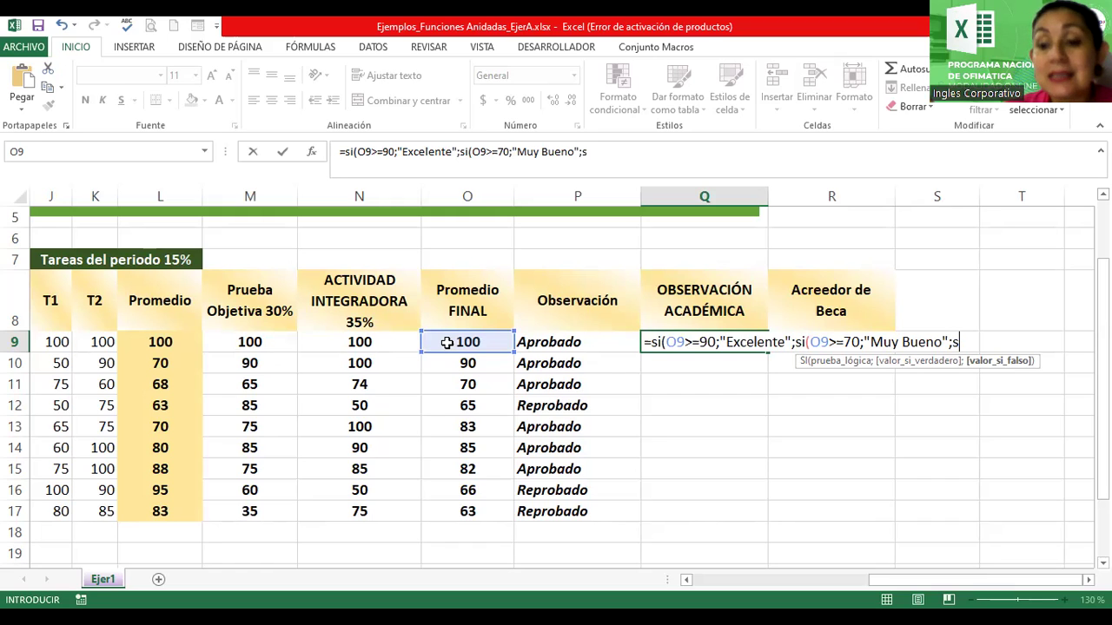
{"action": "type", "text": "i("}
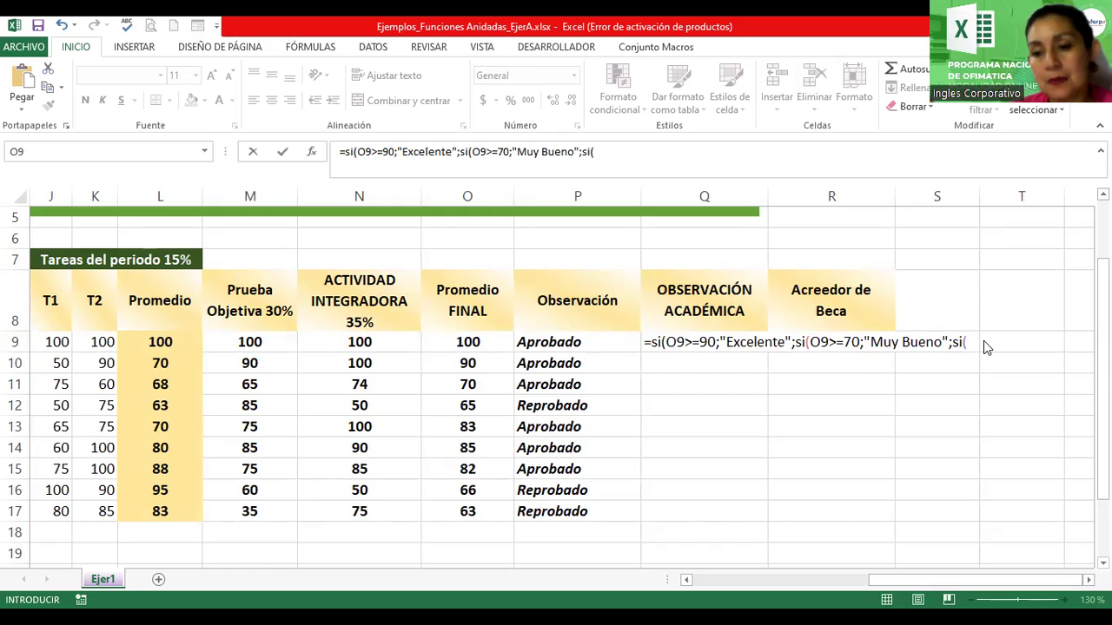
{"action": "left_click", "coordinate": [469, 343]}
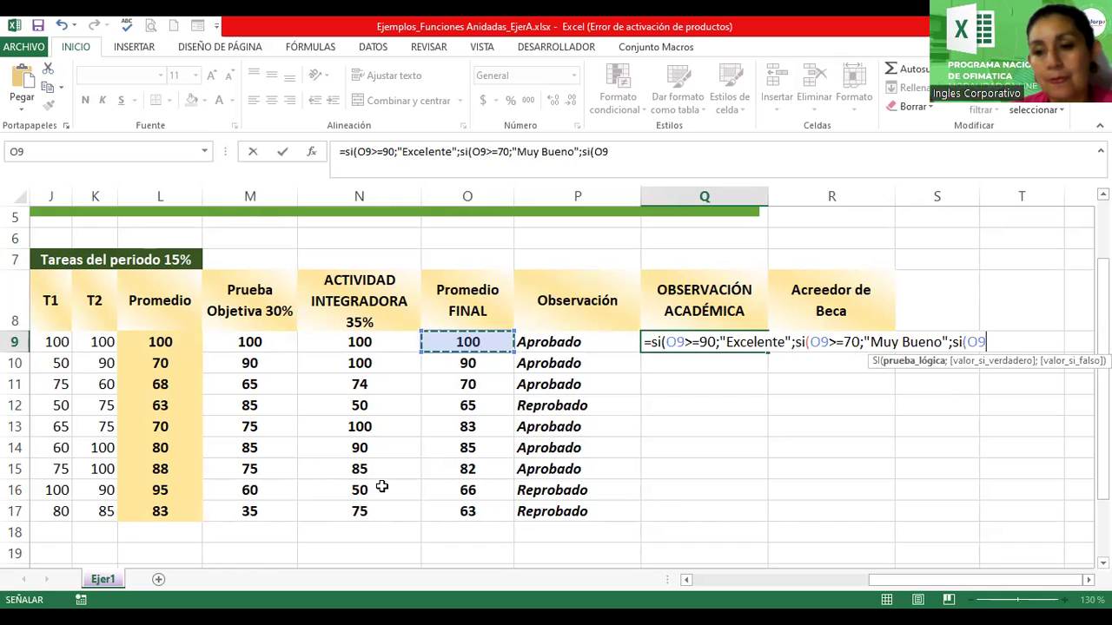
{"action": "type", "text": ">"}
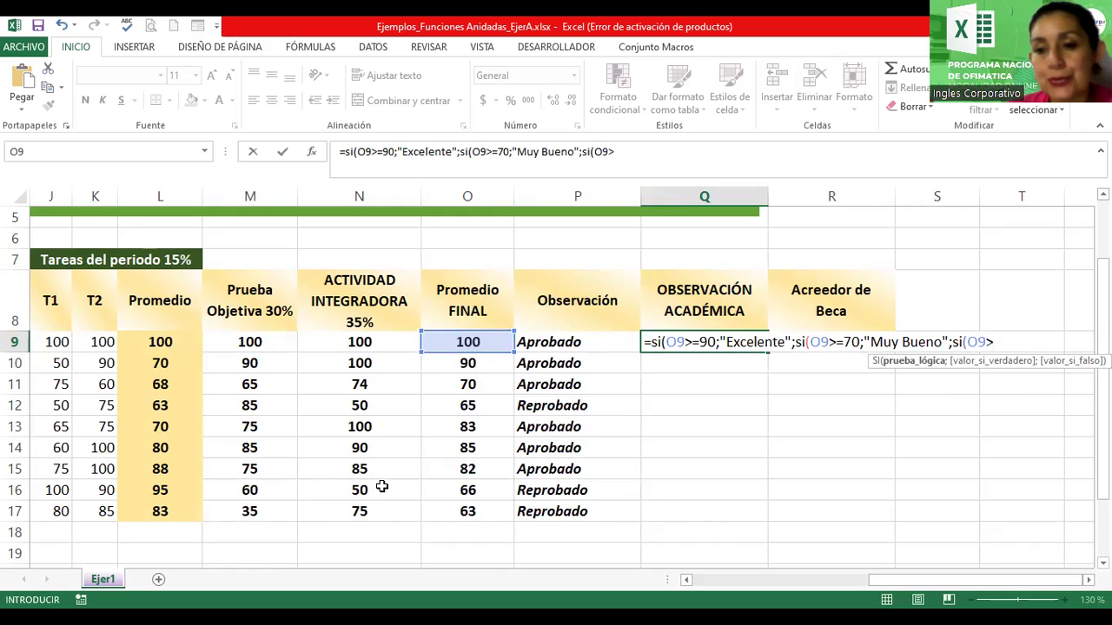
{"action": "type", "text": "="}
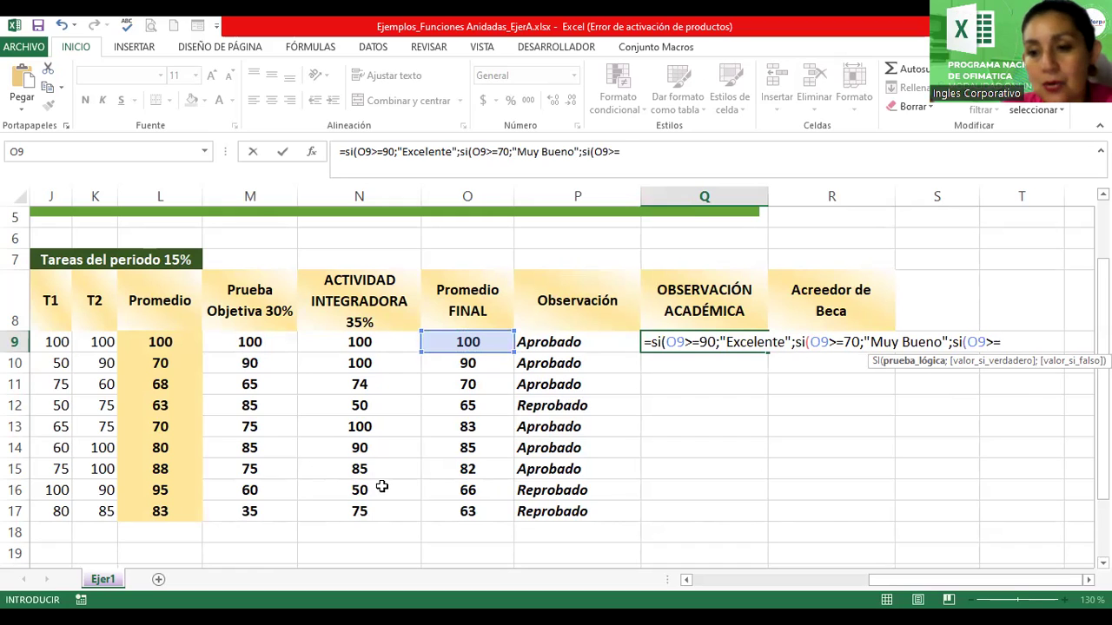
{"action": "type", "text": "50"}
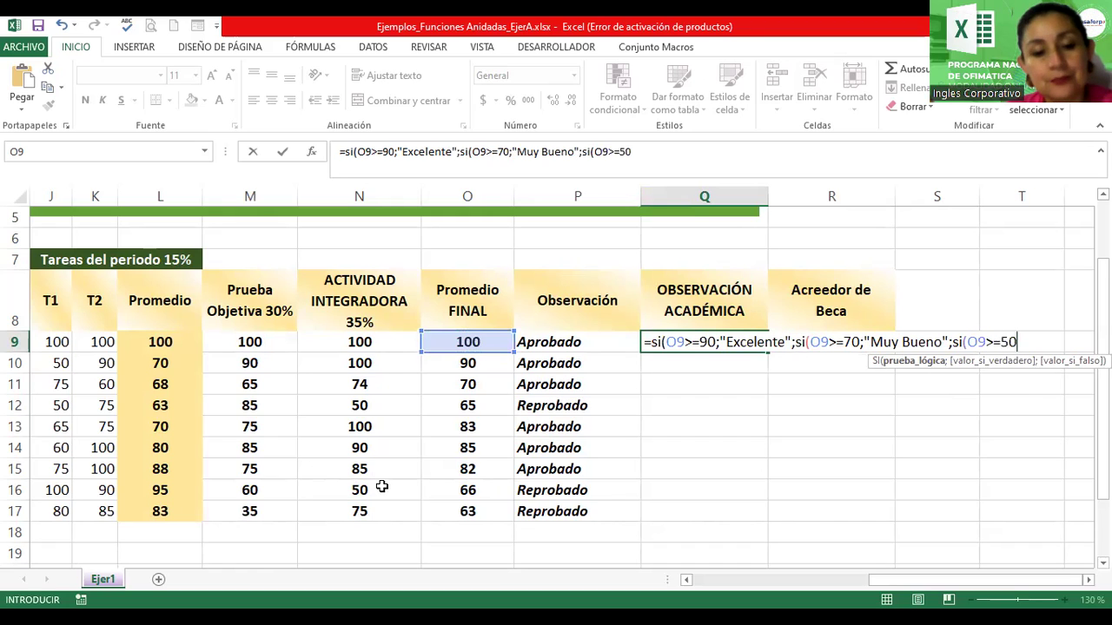
{"action": "type", "text": ";\"Bueno\""}
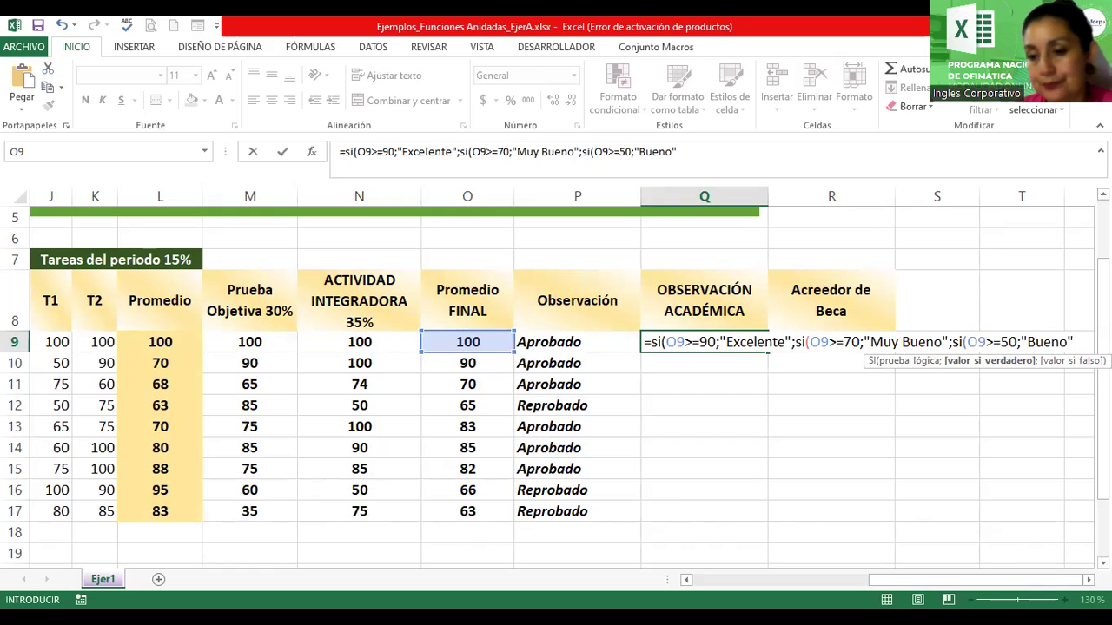
{"action": "scroll", "coordinate": [556, 382], "scroll_direction": "right", "scroll_amount": 1}
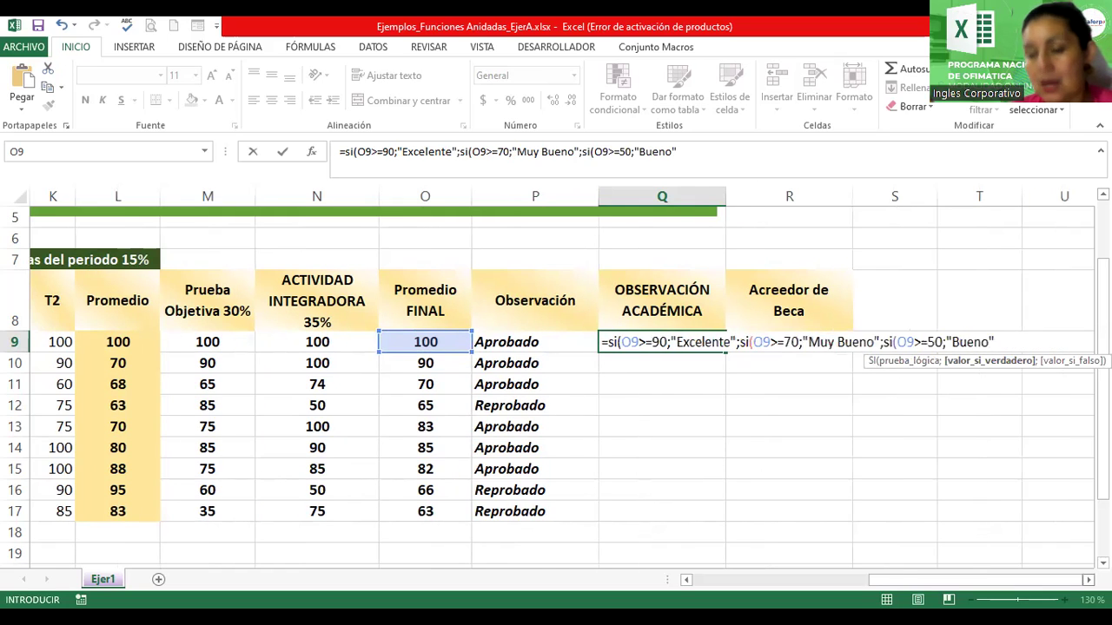
Finish Q9 with ;"Necesita Mejorar"))) and commit it, showing Excelente
{"action": "scroll", "coordinate": [556, 382], "scroll_direction": "right", "scroll_amount": 2}
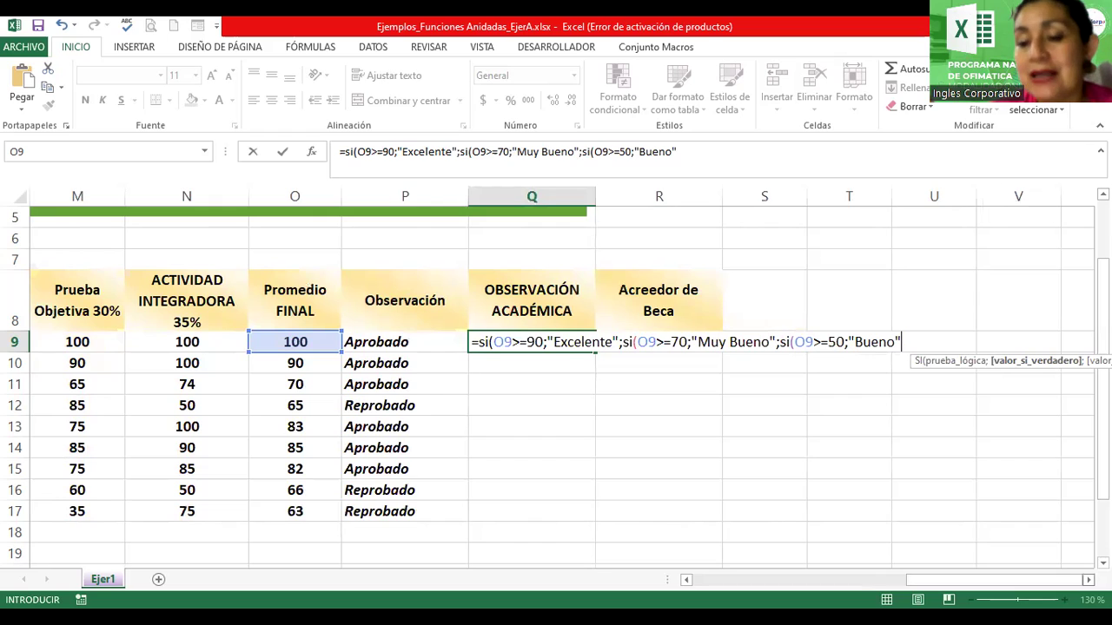
{"action": "type", "text": ";"}
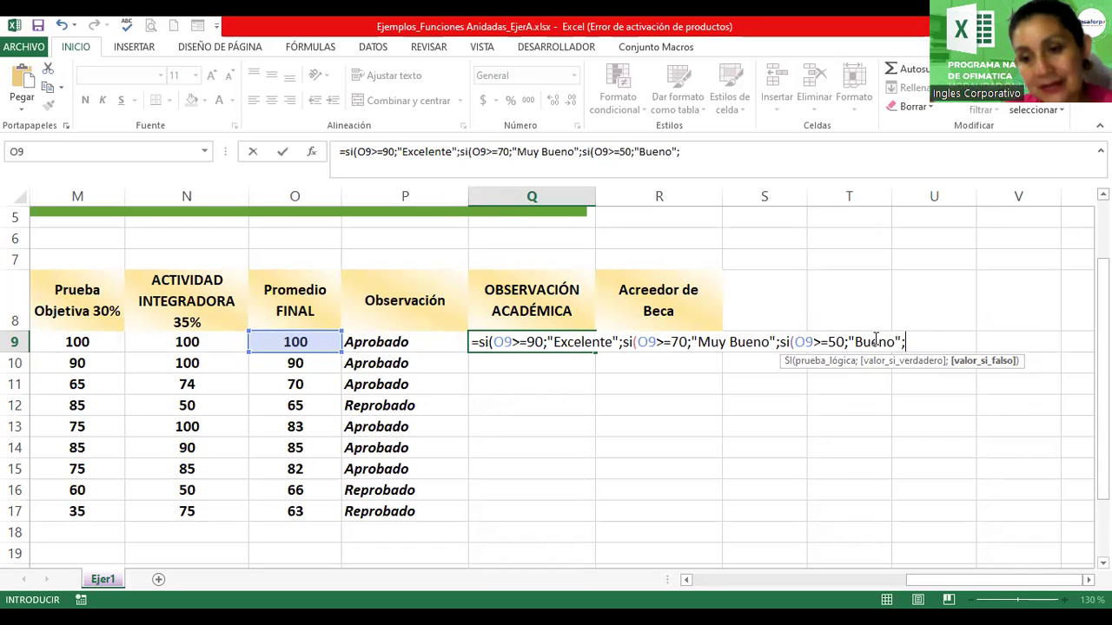
{"action": "type", "text": "\""}
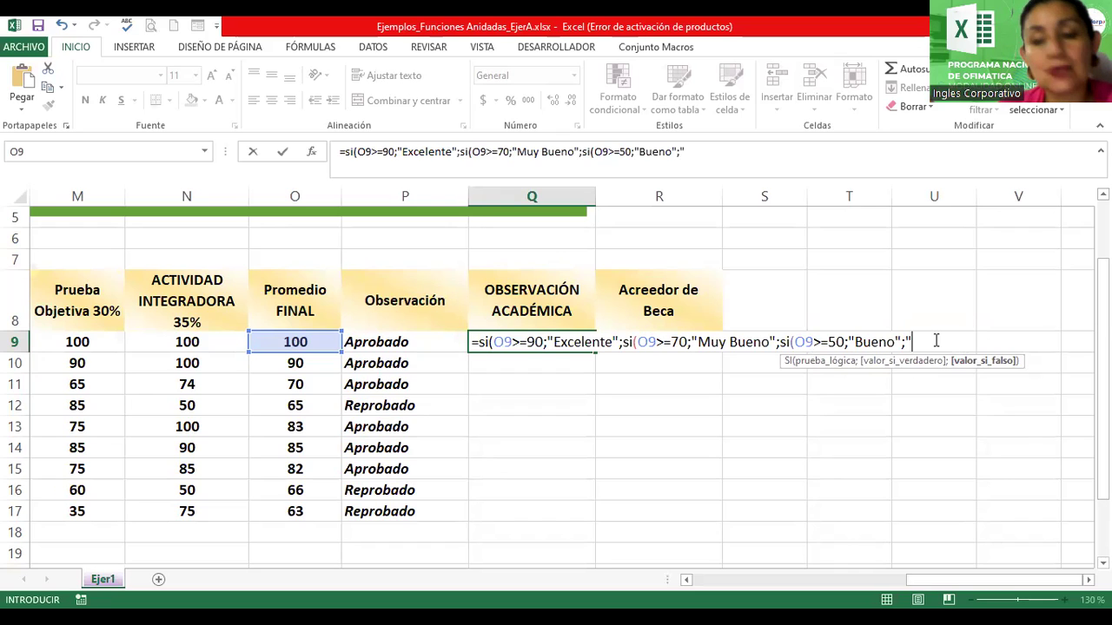
{"action": "type", "text": "Necesita Mejorar\""}
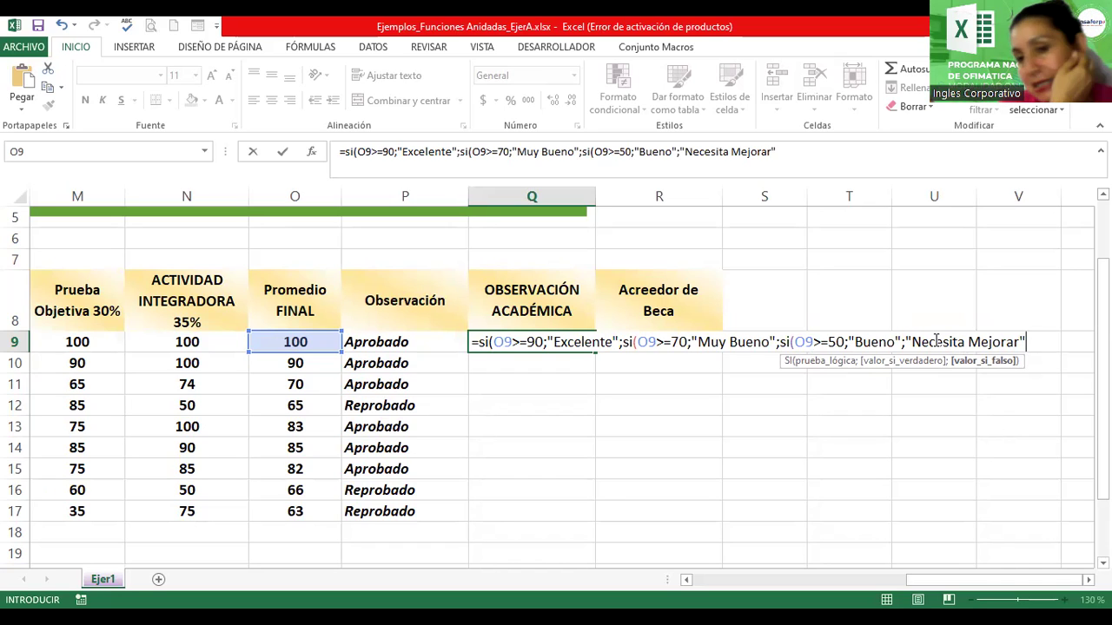
{"action": "type", "text": ")"}
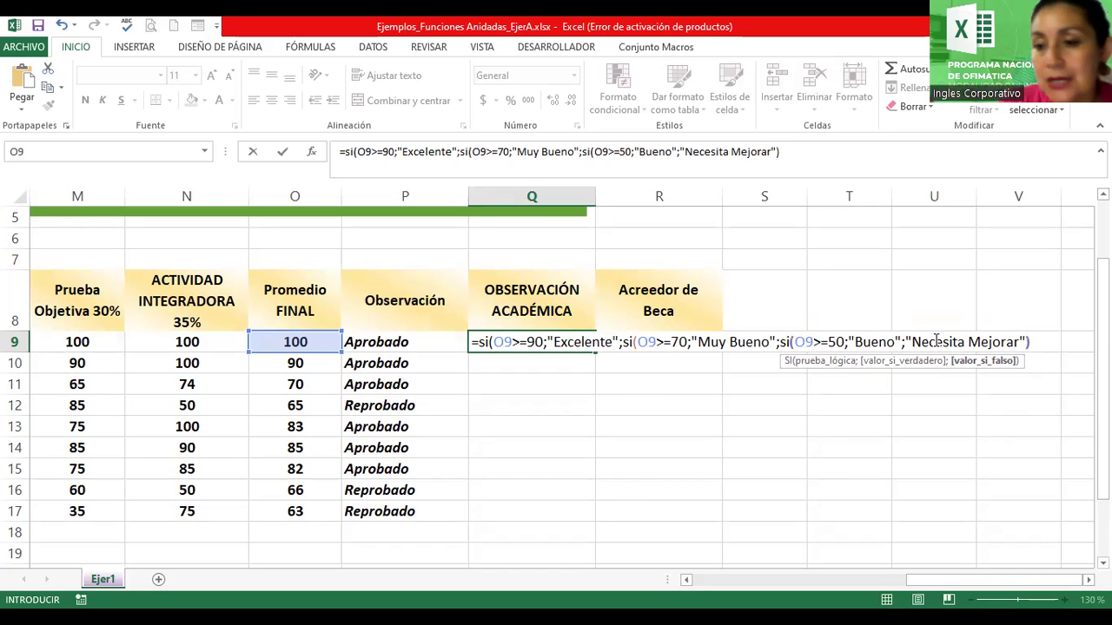
{"action": "type", "text": ")"}
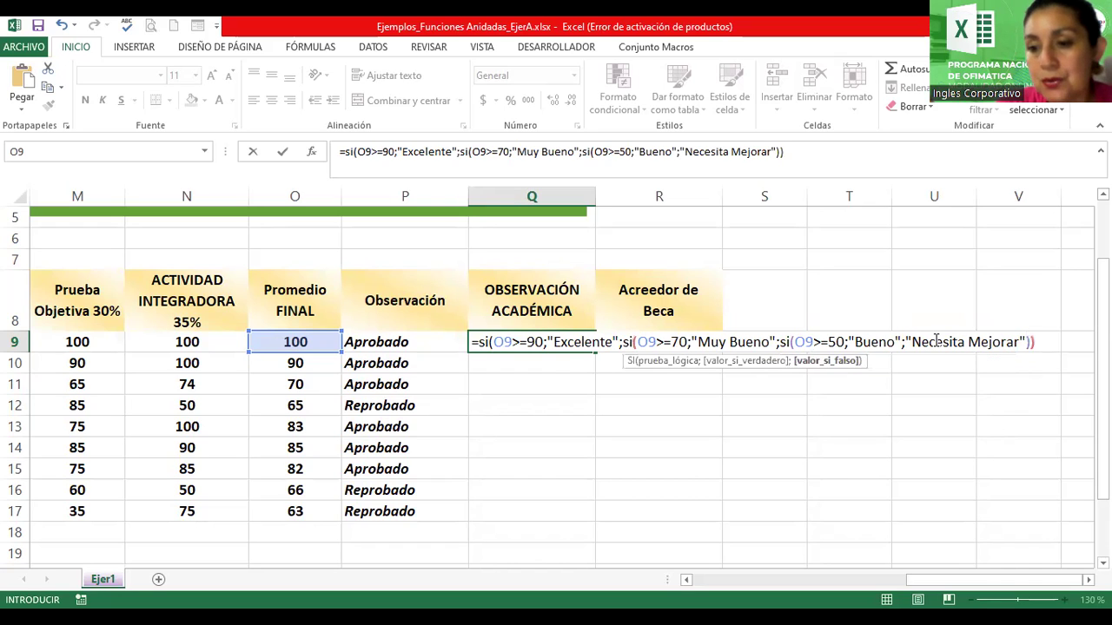
{"action": "type", "text": ")"}
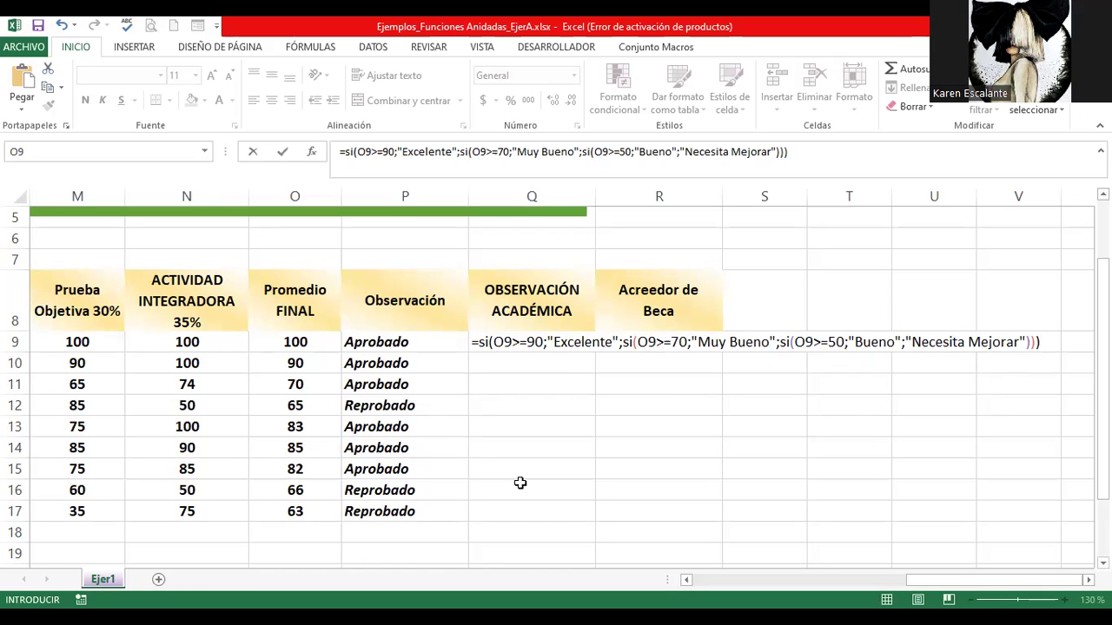
{"action": "left_click", "coordinate": [1037, 343]}
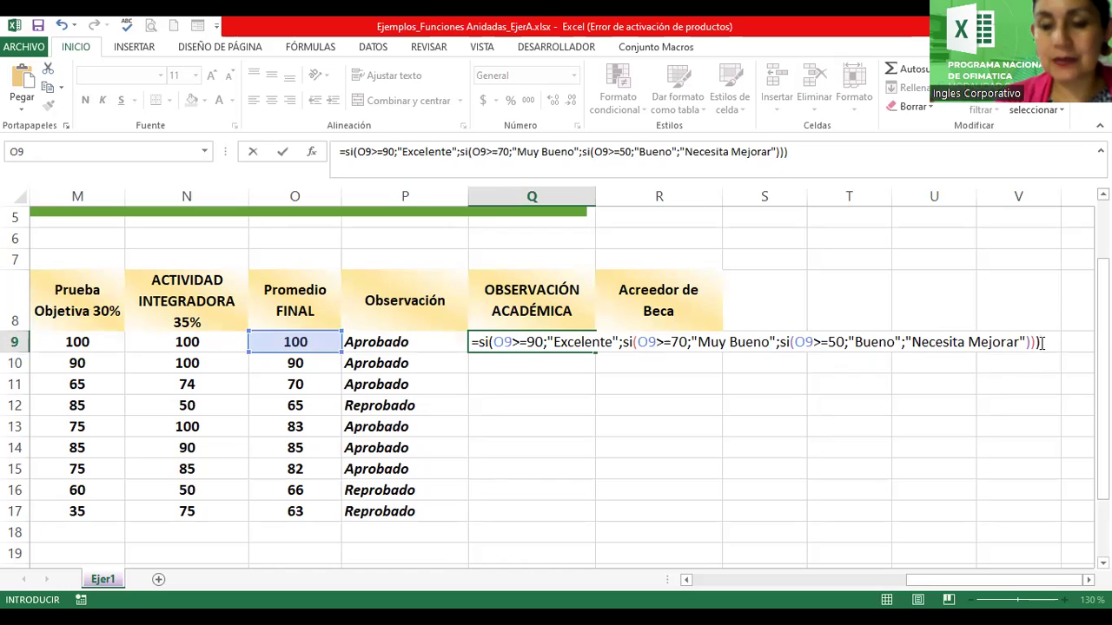
{"action": "key", "text": "Return"}
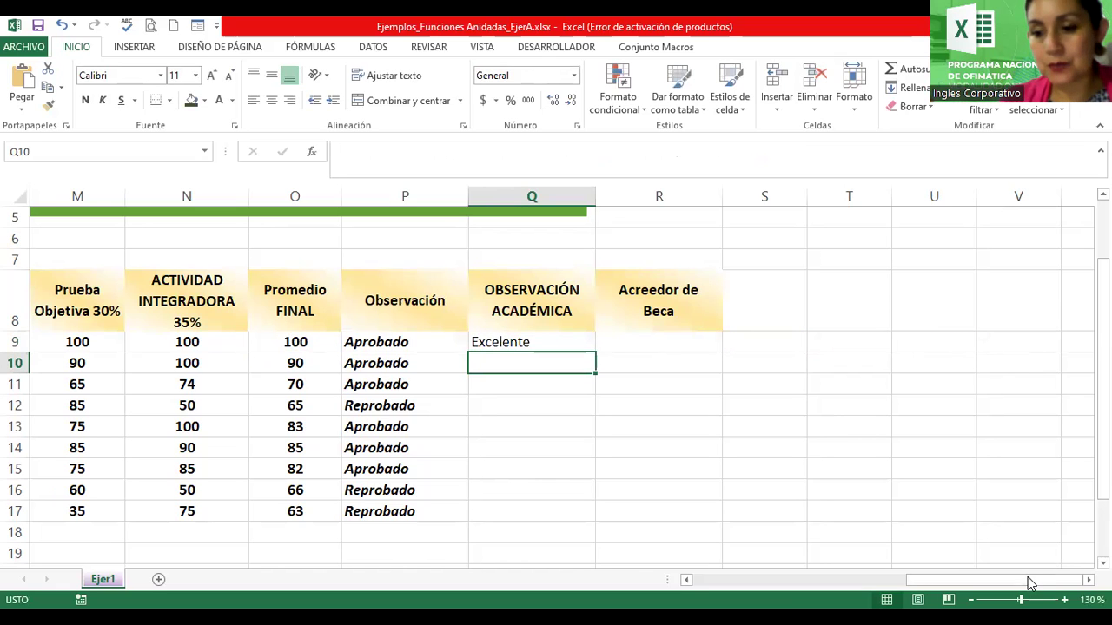
{"action": "left_click_drag", "start_coordinate": [997, 580], "coordinate": [949, 580]}
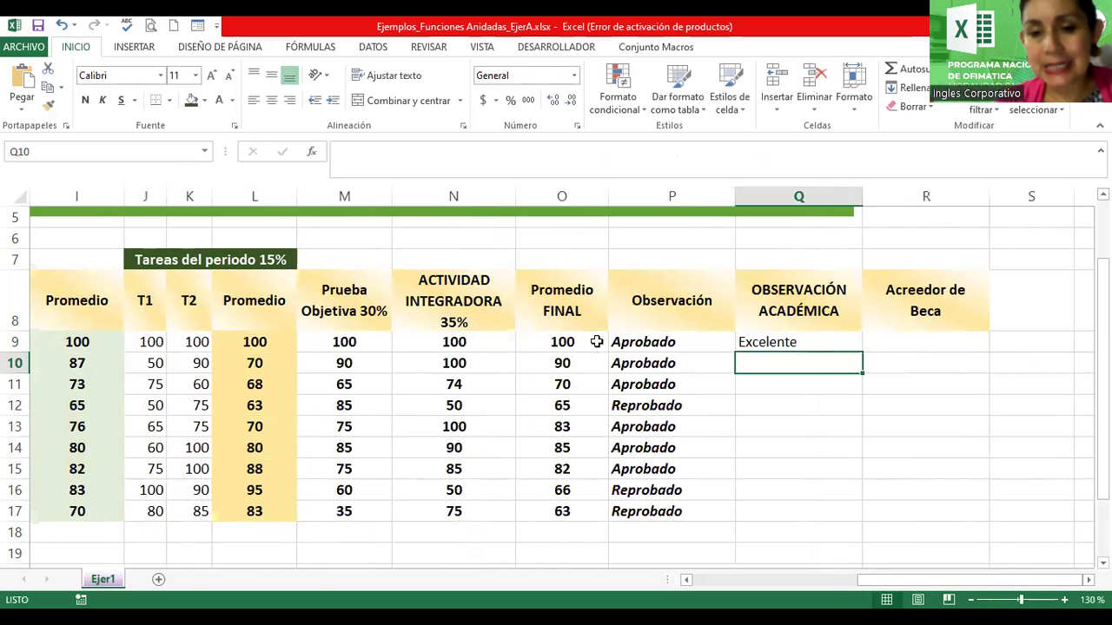
{"action": "left_click", "coordinate": [559, 344]}
{"action": "double_click", "coordinate": [560, 344]}
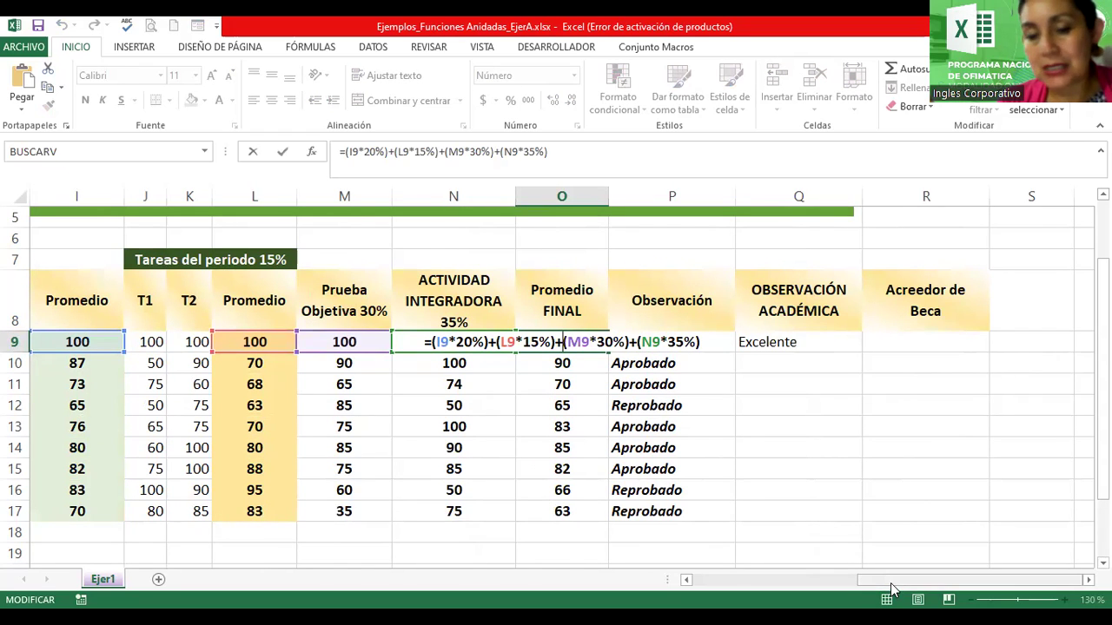
{"action": "left_click_drag", "start_coordinate": [892, 580], "coordinate": [851, 580]}
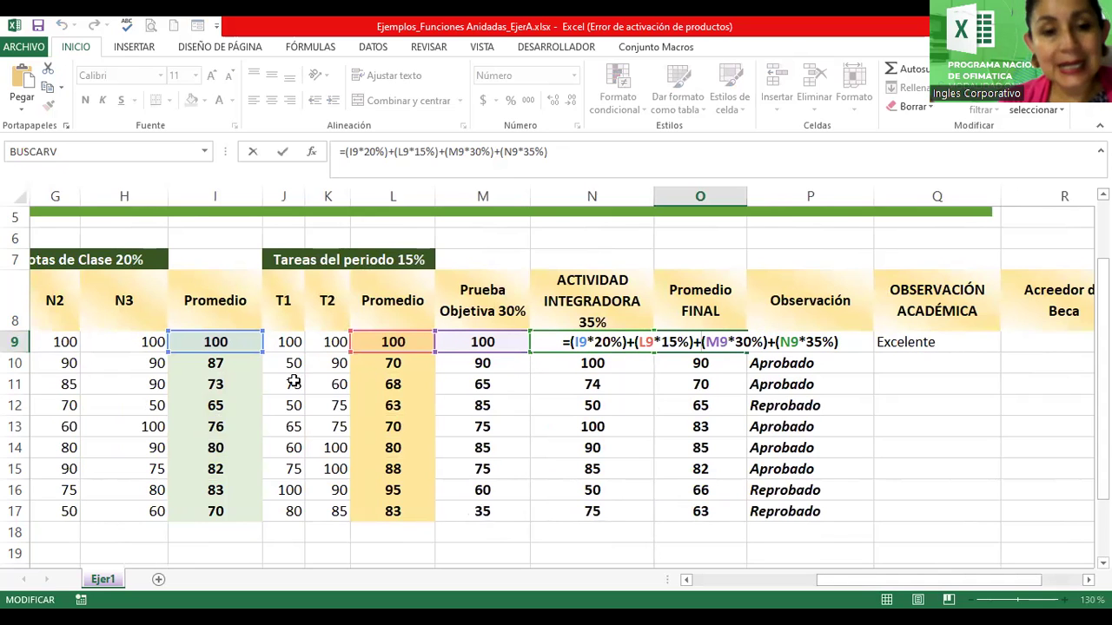
{"action": "left_click_drag", "start_coordinate": [837, 580], "coordinate": [816, 591]}
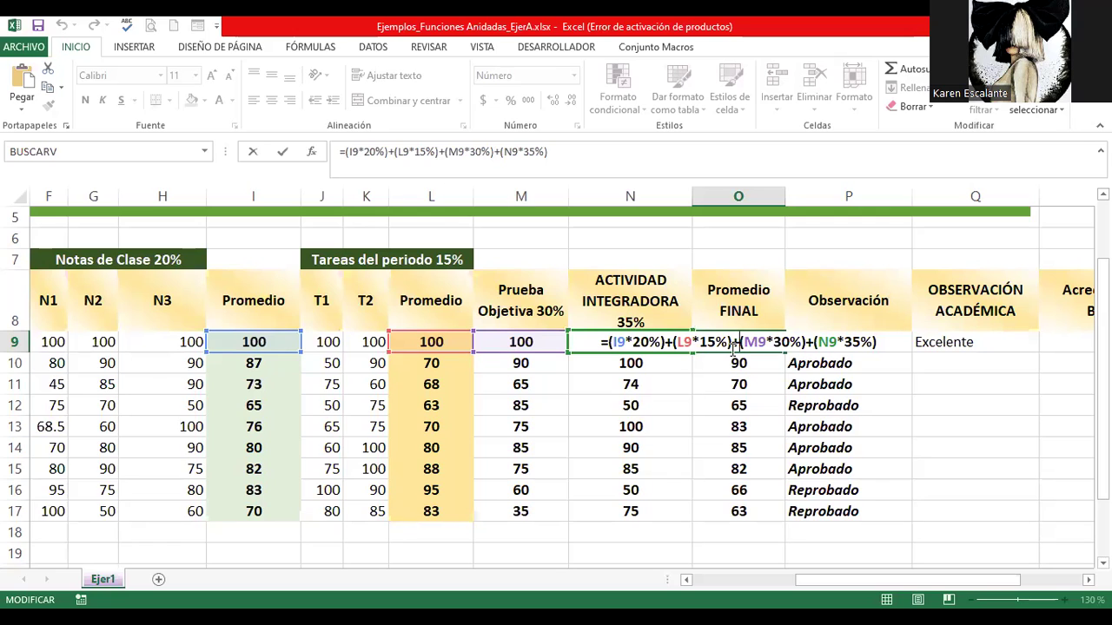
{"action": "left_click", "coordinate": [737, 361]}
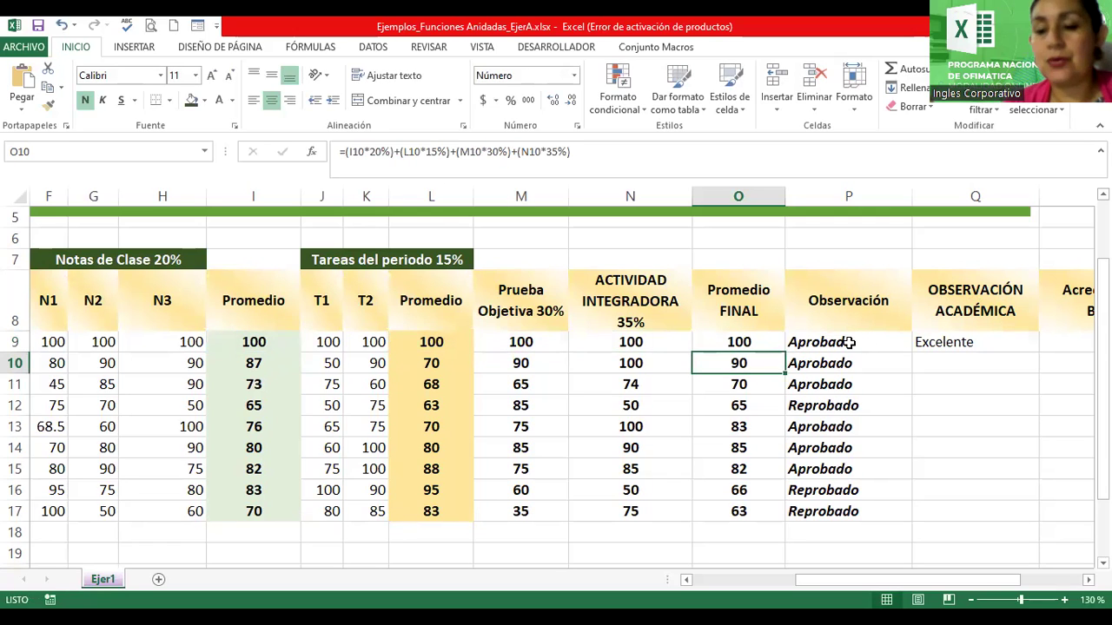
{"action": "left_click", "coordinate": [752, 342]}
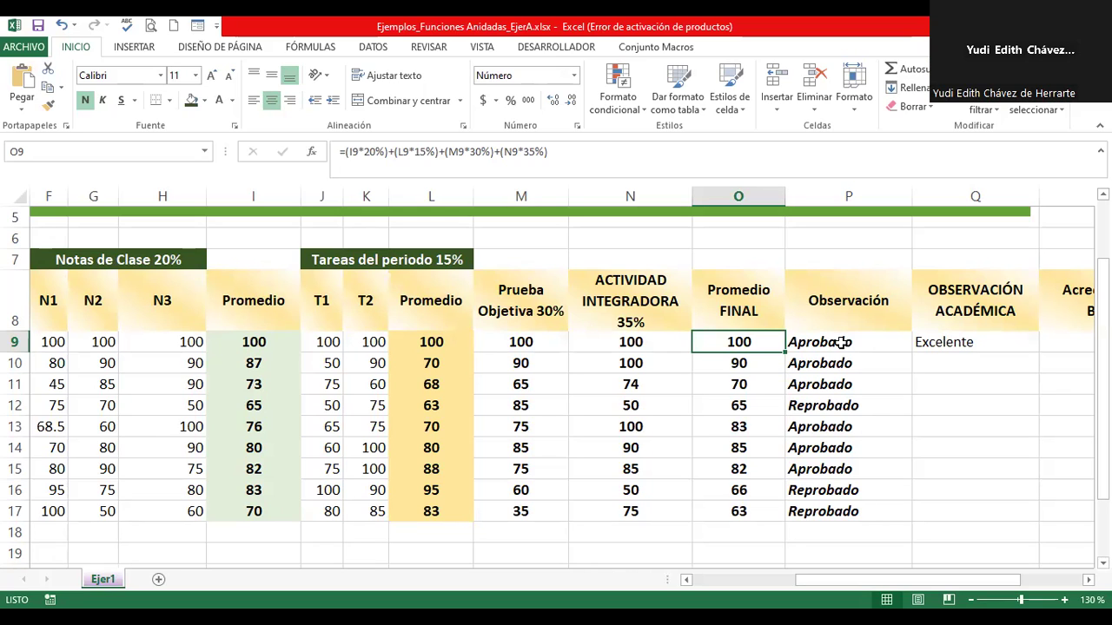
{"action": "left_click", "coordinate": [956, 344]}
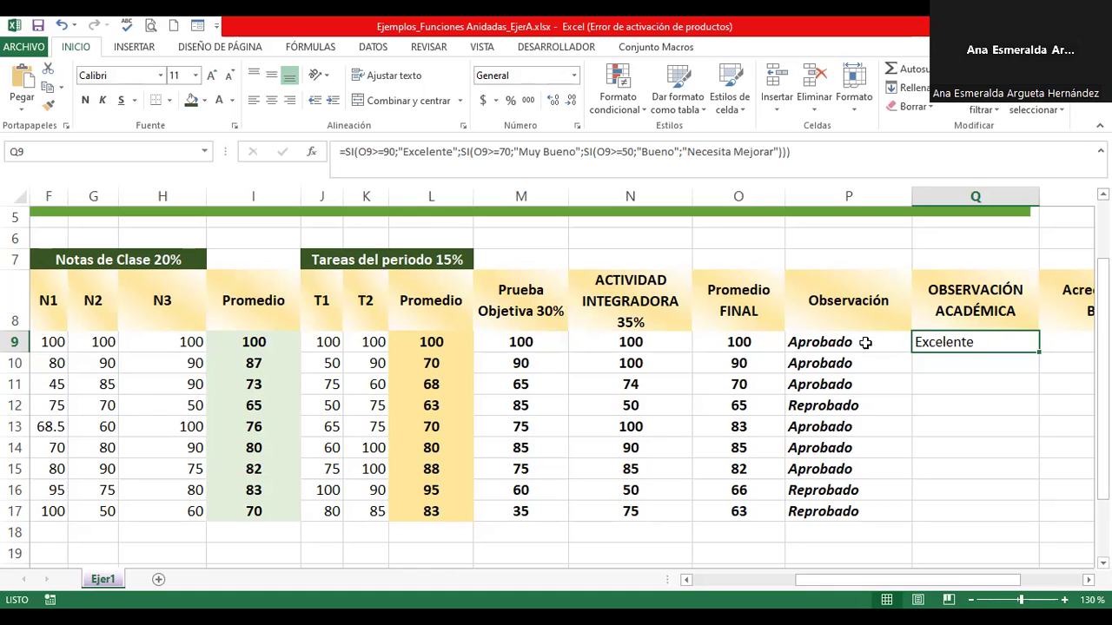
{"action": "left_click", "coordinate": [1088, 579]}
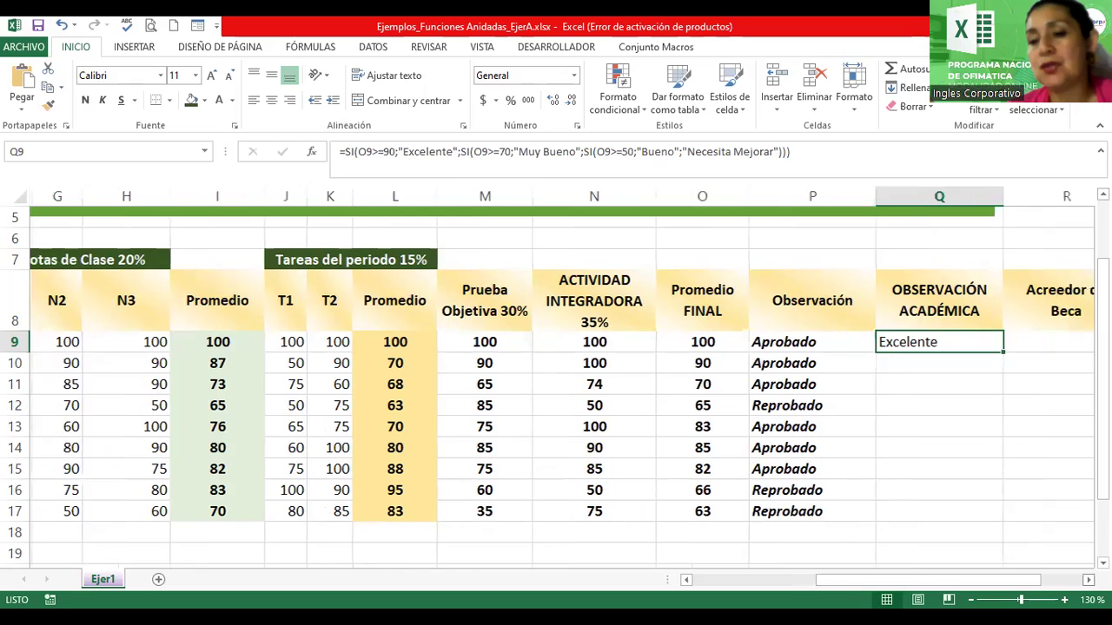
{"action": "left_click", "coordinate": [1088, 579]}
{"action": "left_click", "coordinate": [1088, 579]}
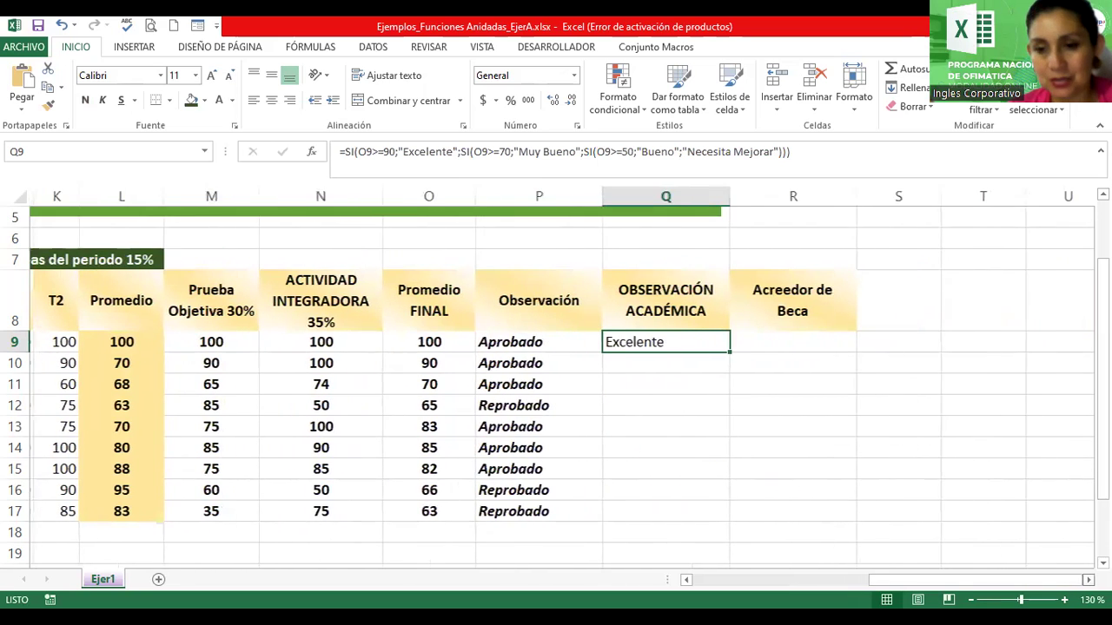
{"action": "double_click", "coordinate": [632, 341]}
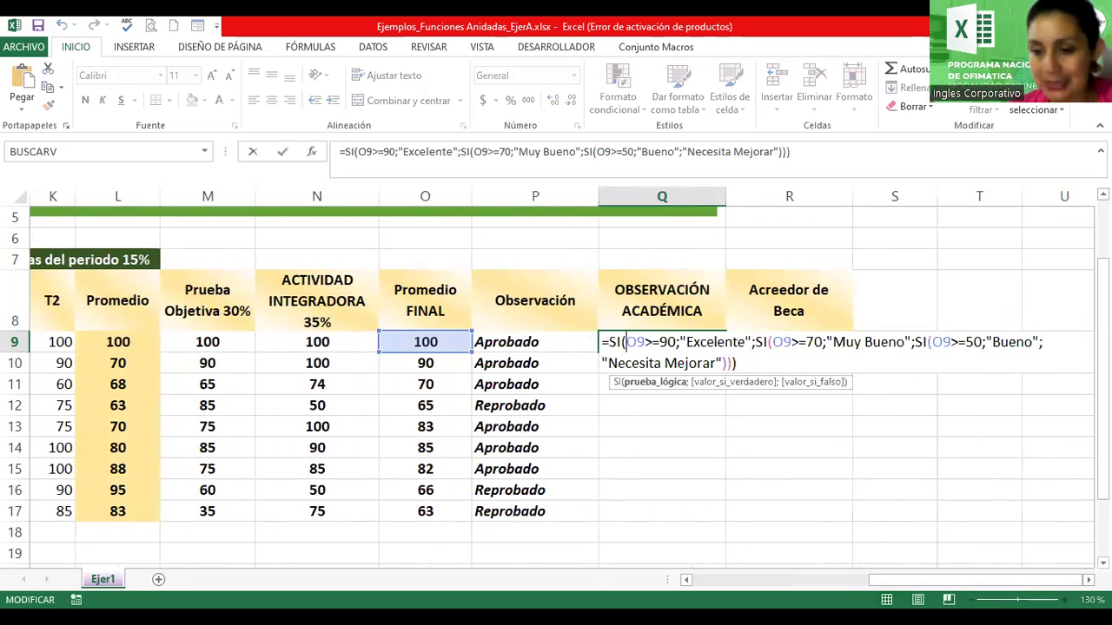
{"action": "scroll", "coordinate": [556, 383], "scroll_direction": "right", "scroll_amount": 3}
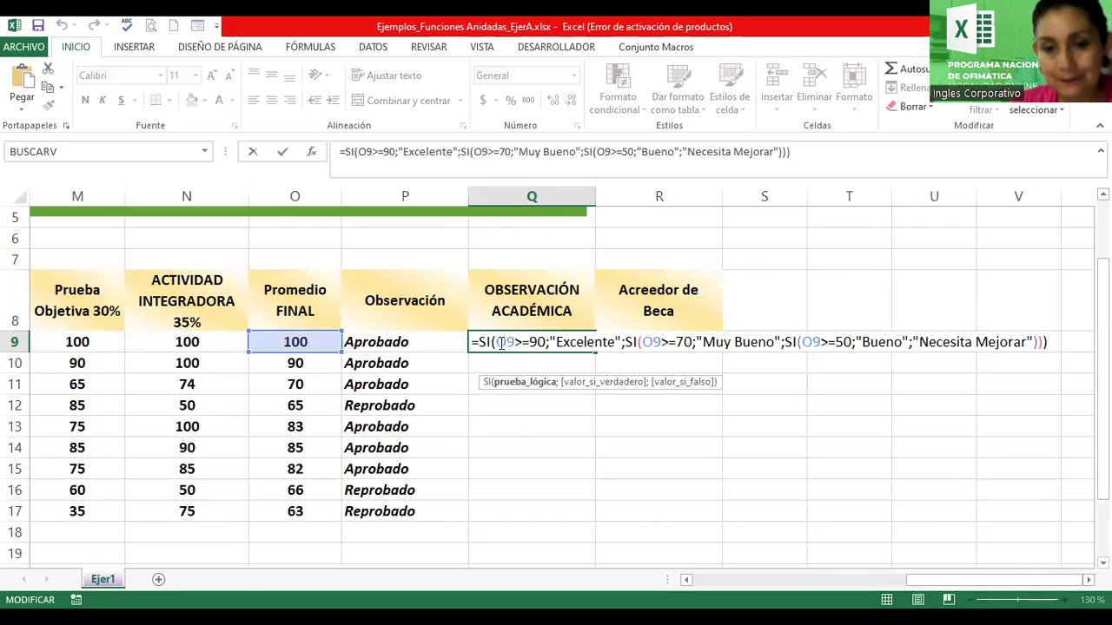
{"action": "double_click", "coordinate": [501, 343]}
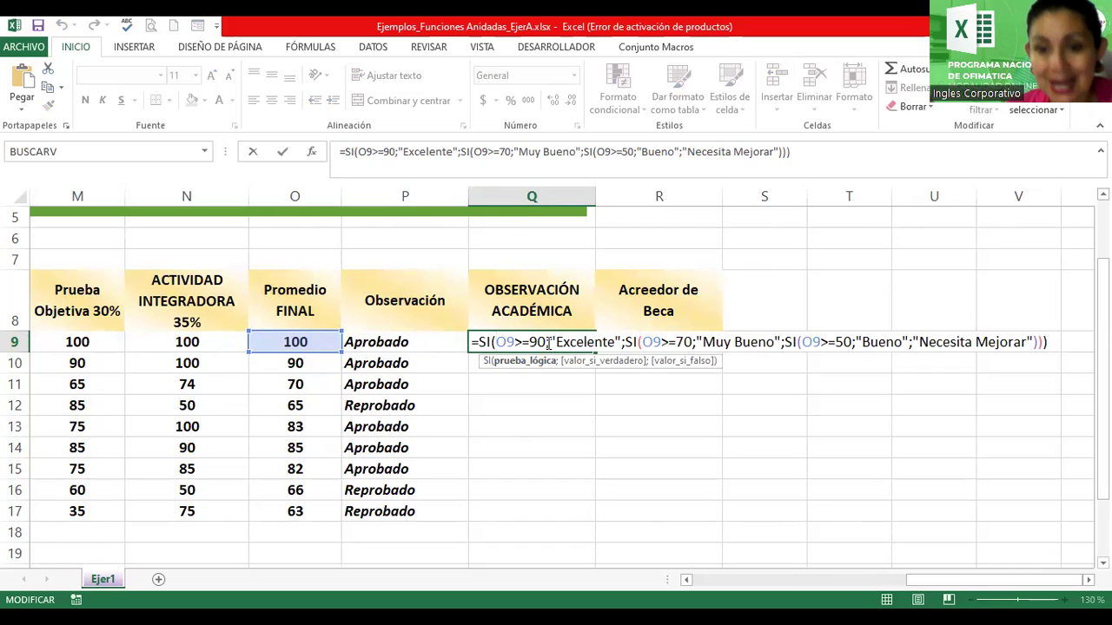
{"action": "left_click", "coordinate": [577, 342]}
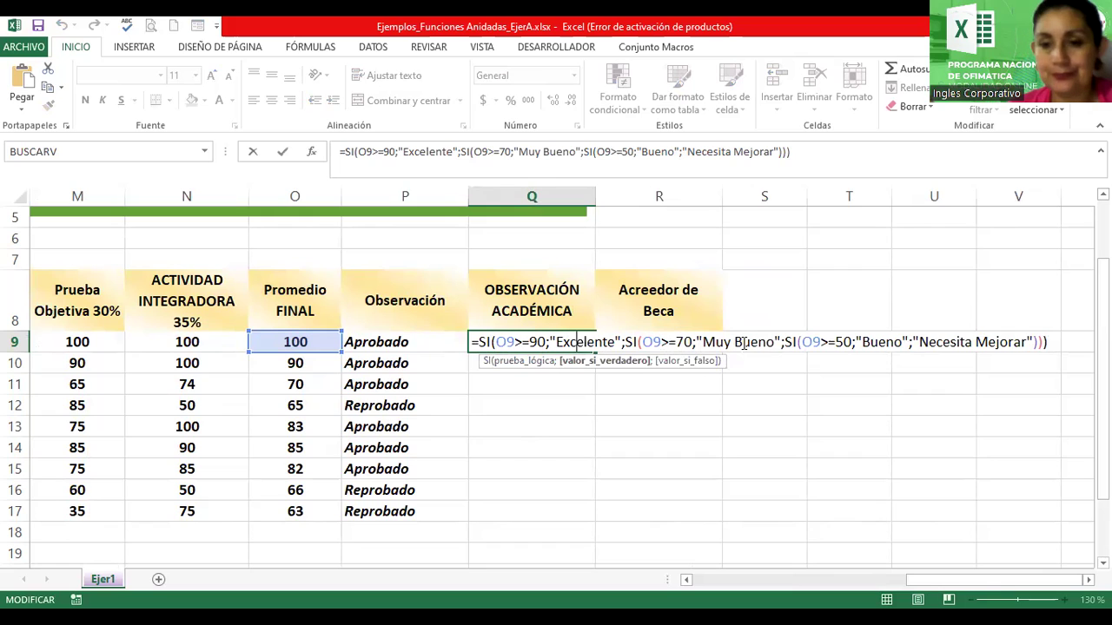
{"action": "left_click", "coordinate": [791, 342]}
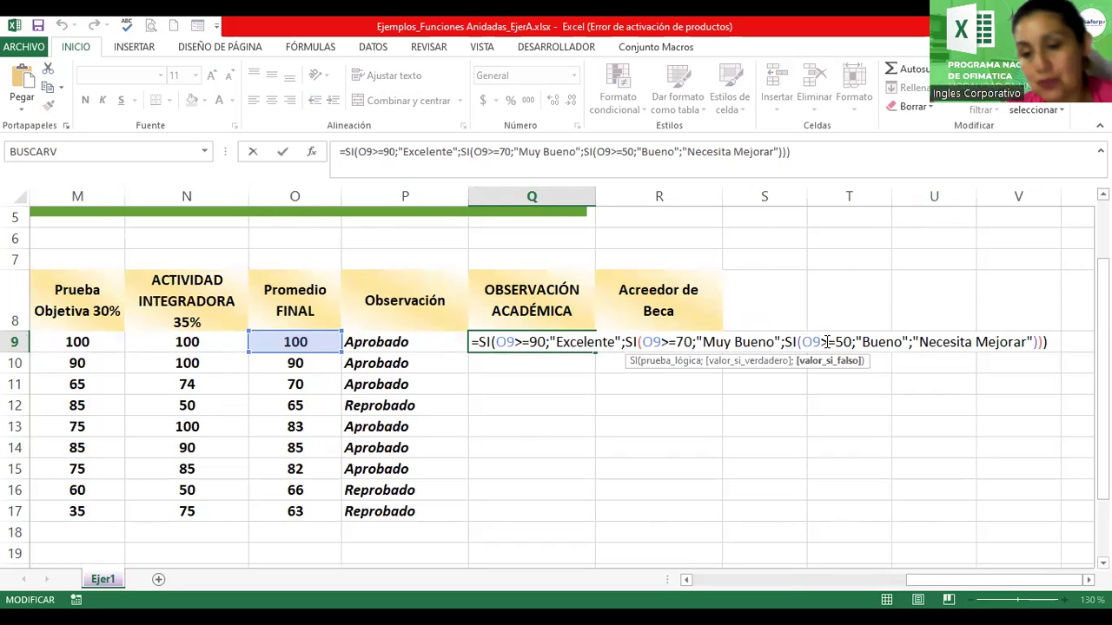
{"action": "left_click", "coordinate": [886, 342]}
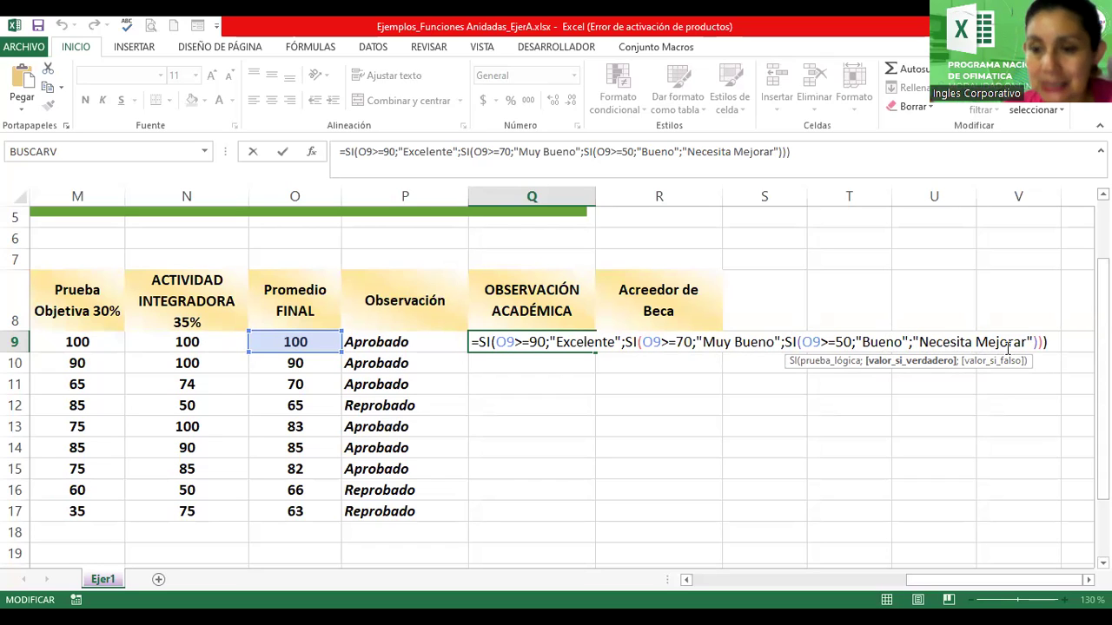
{"action": "left_click", "coordinate": [1056, 342]}
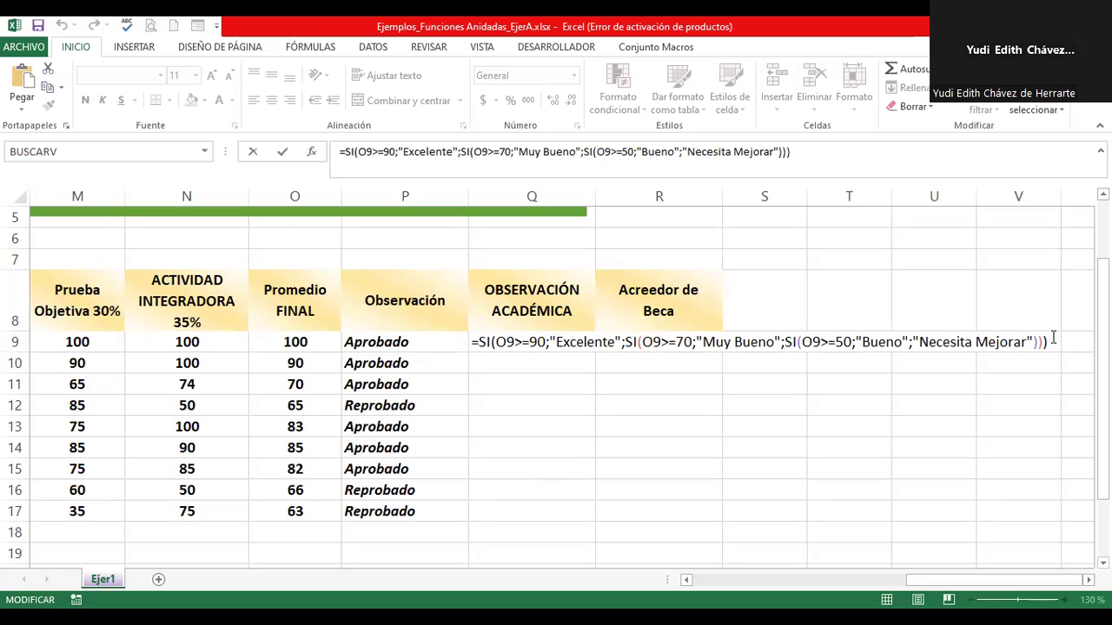
Commit the nested SI rating formula in Q9 and fill it down to Q17
{"action": "key", "text": "Return"}
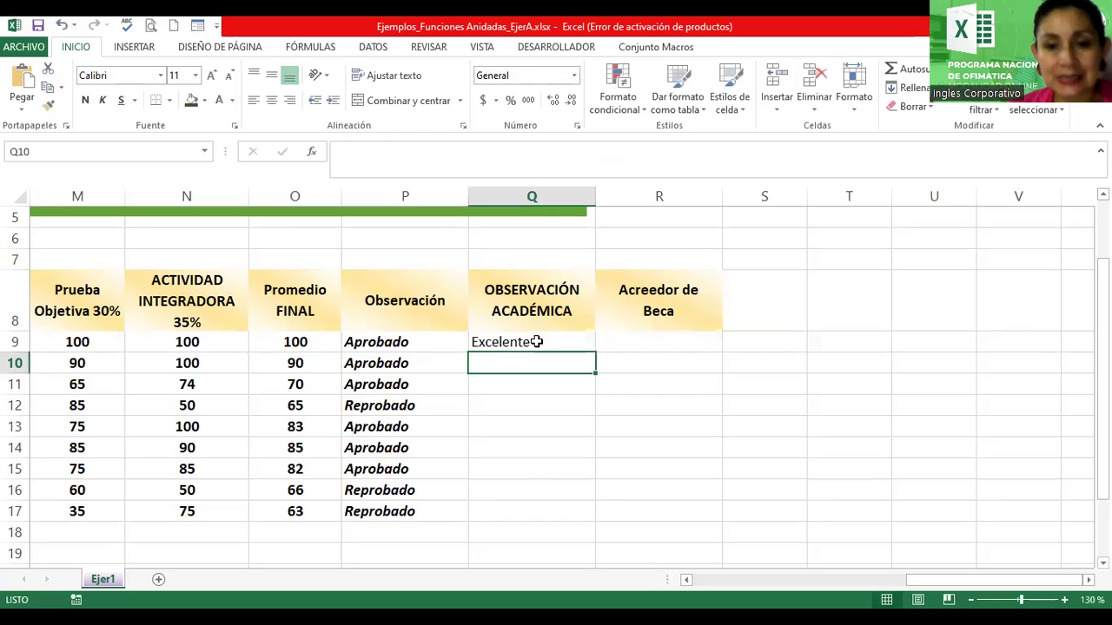
{"action": "left_click", "coordinate": [537, 343]}
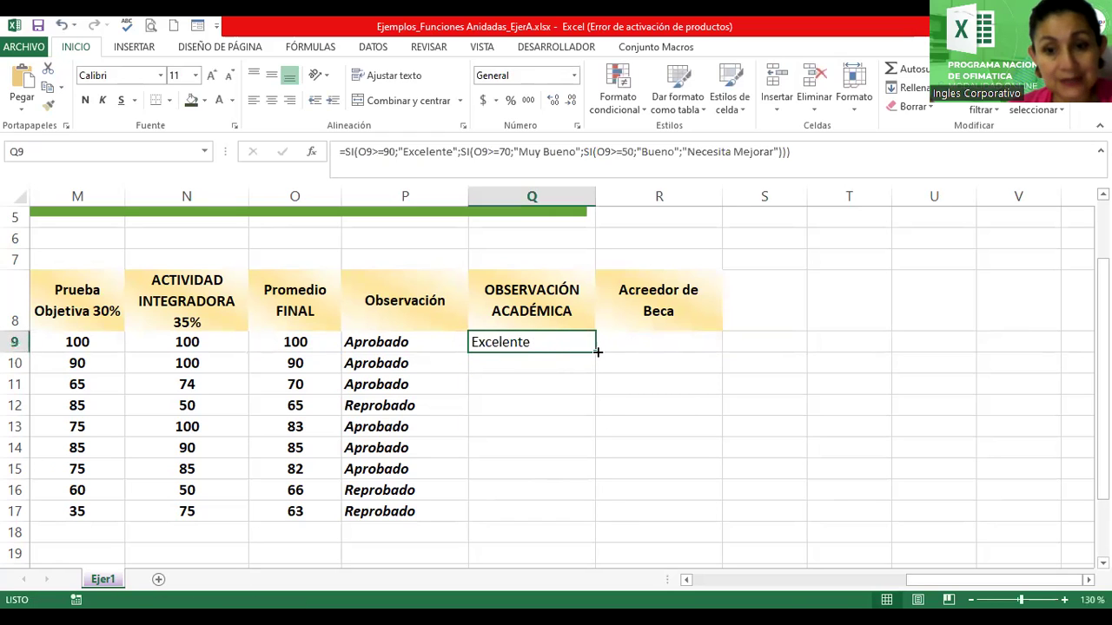
{"action": "double_click", "coordinate": [596, 351]}
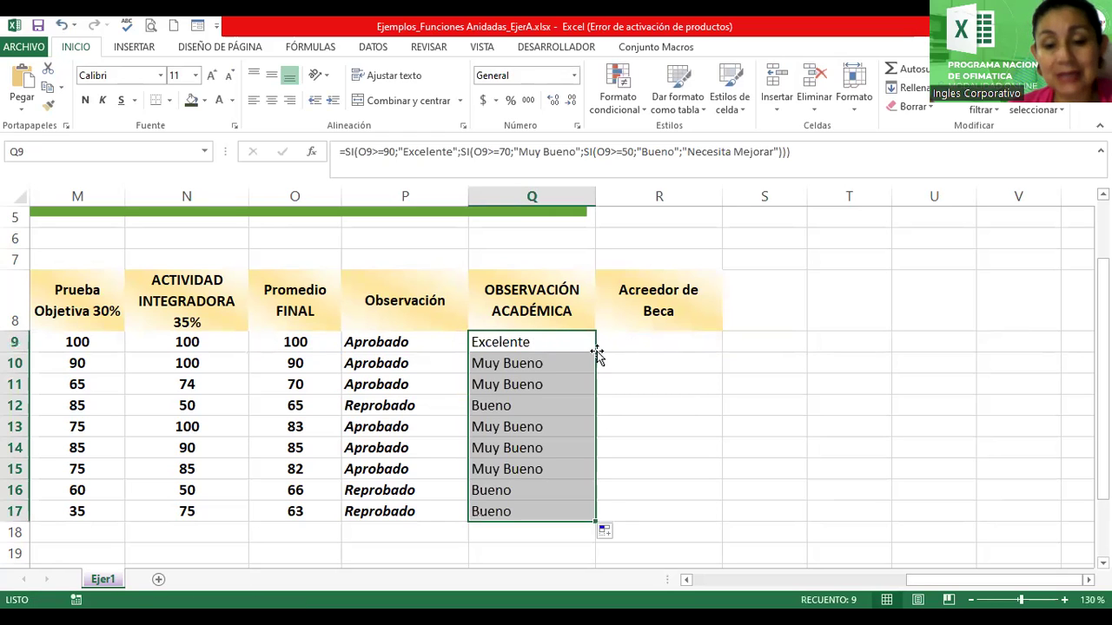
Check that the copied Q10 rating matches the O10 final average it references
{"action": "left_click", "coordinate": [512, 365]}
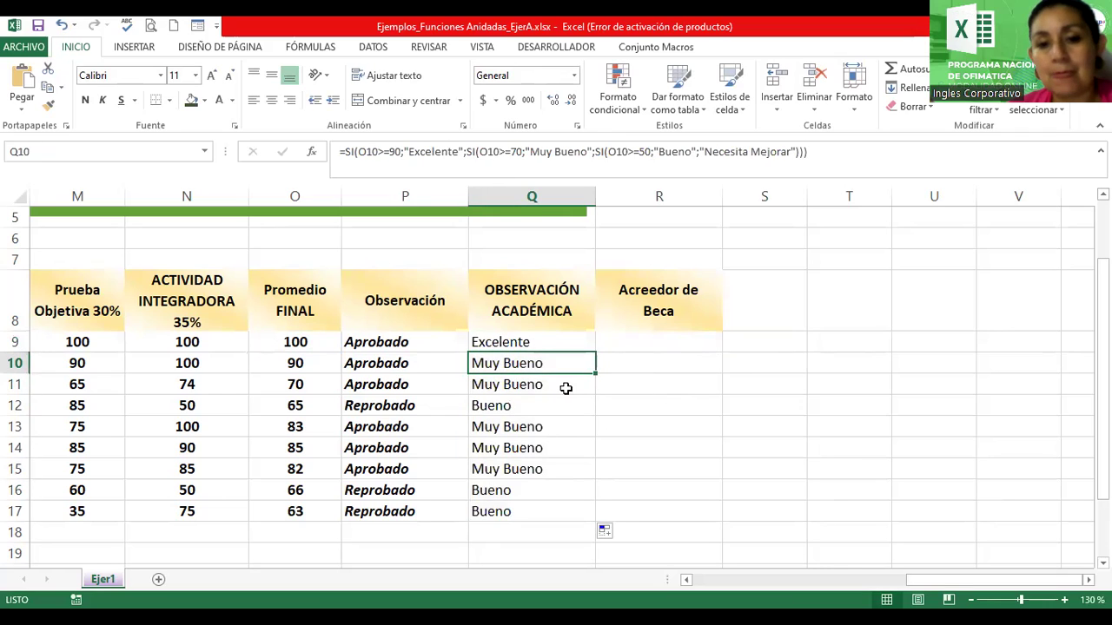
{"action": "left_click", "coordinate": [277, 365]}
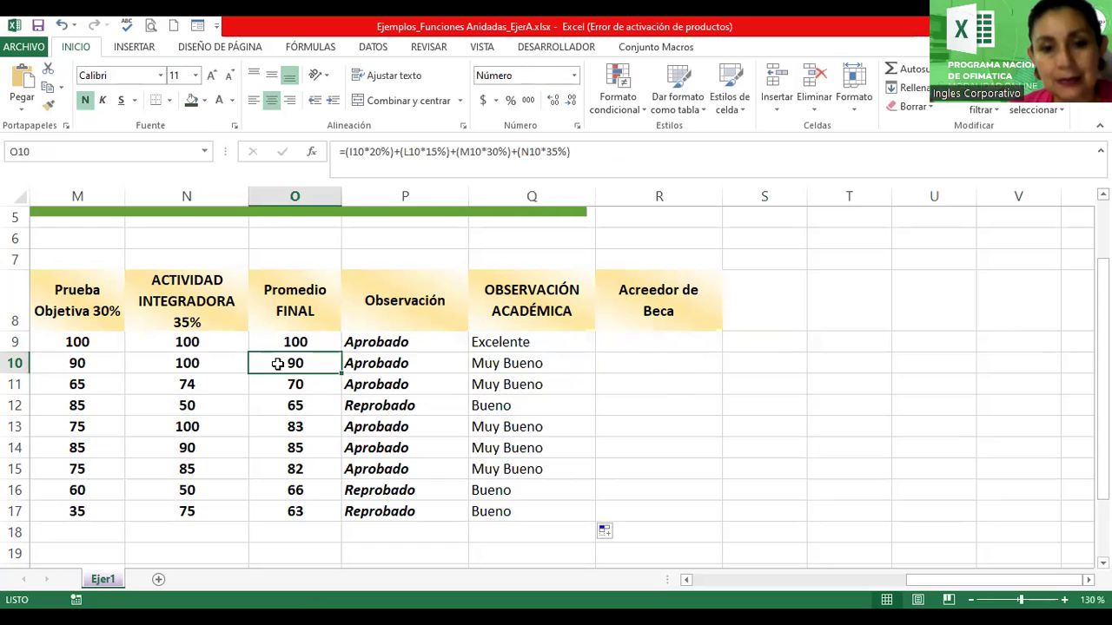
{"action": "left_click", "coordinate": [480, 367]}
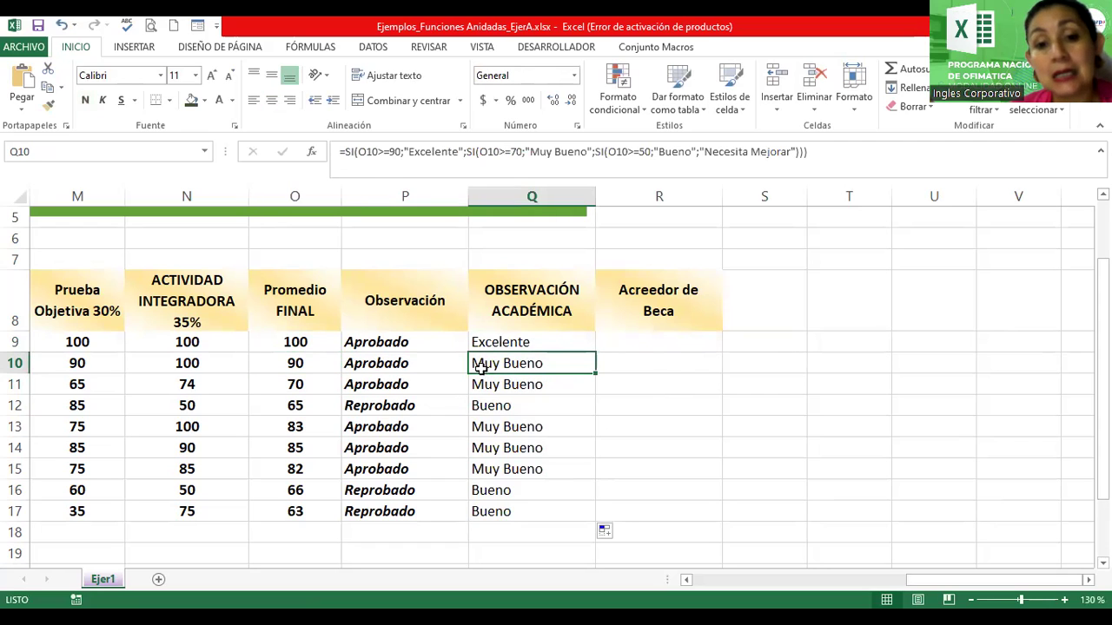
{"action": "left_click", "coordinate": [304, 364]}
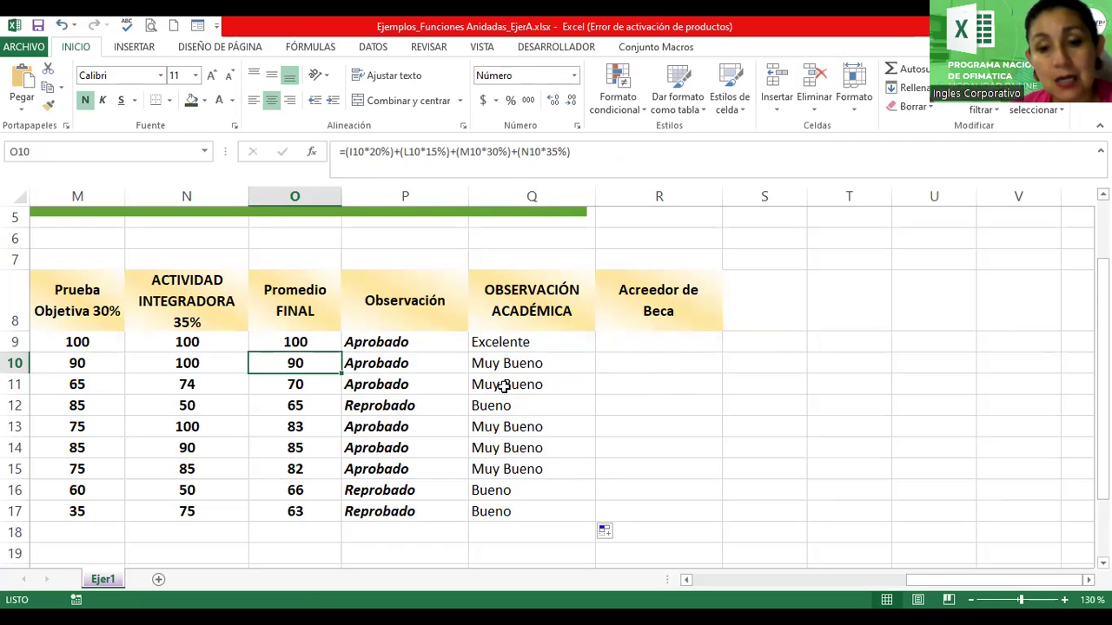
{"action": "left_click", "coordinate": [503, 385]}
{"action": "double_click", "coordinate": [502, 365]}
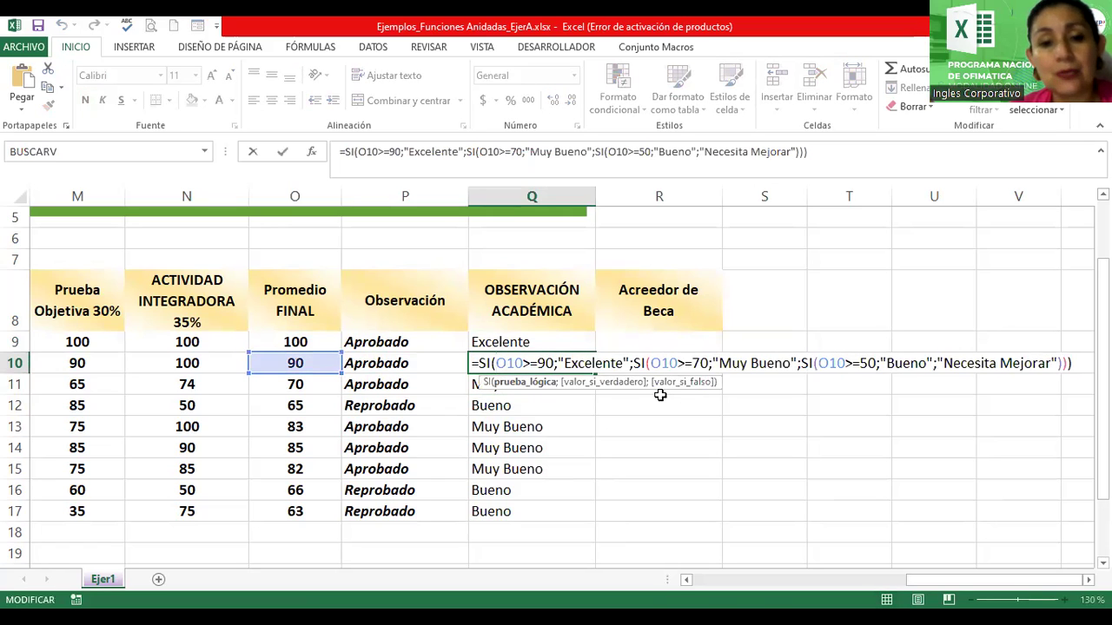
{"action": "key", "text": "Return"}
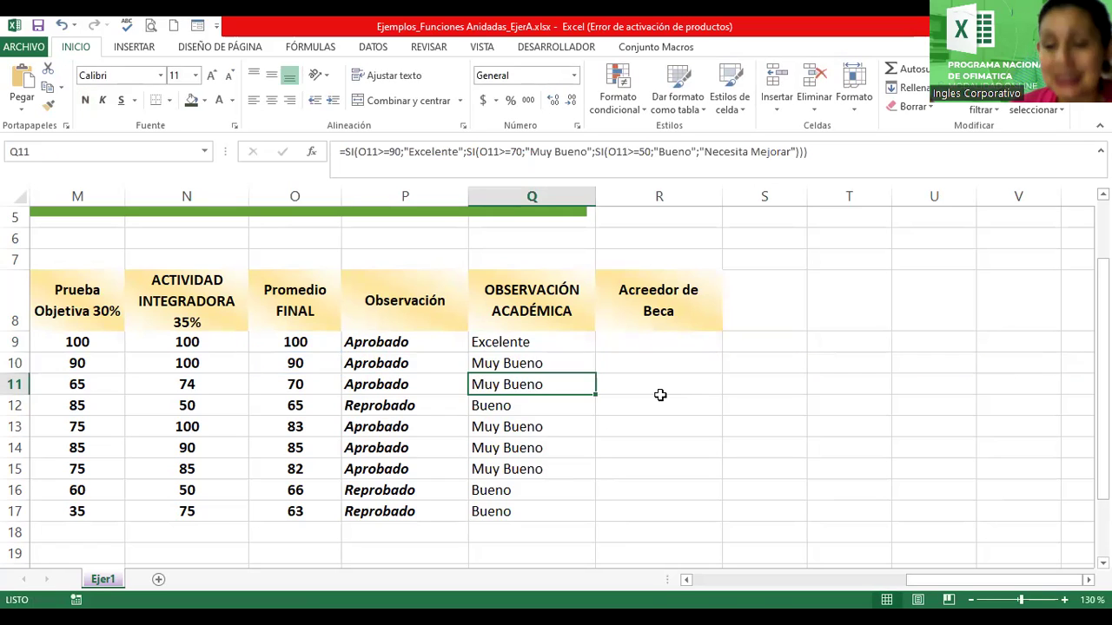
Show the final averages in O9:O17 with one decimal place
{"action": "left_click_drag", "start_coordinate": [301, 342], "coordinate": [298, 490]}
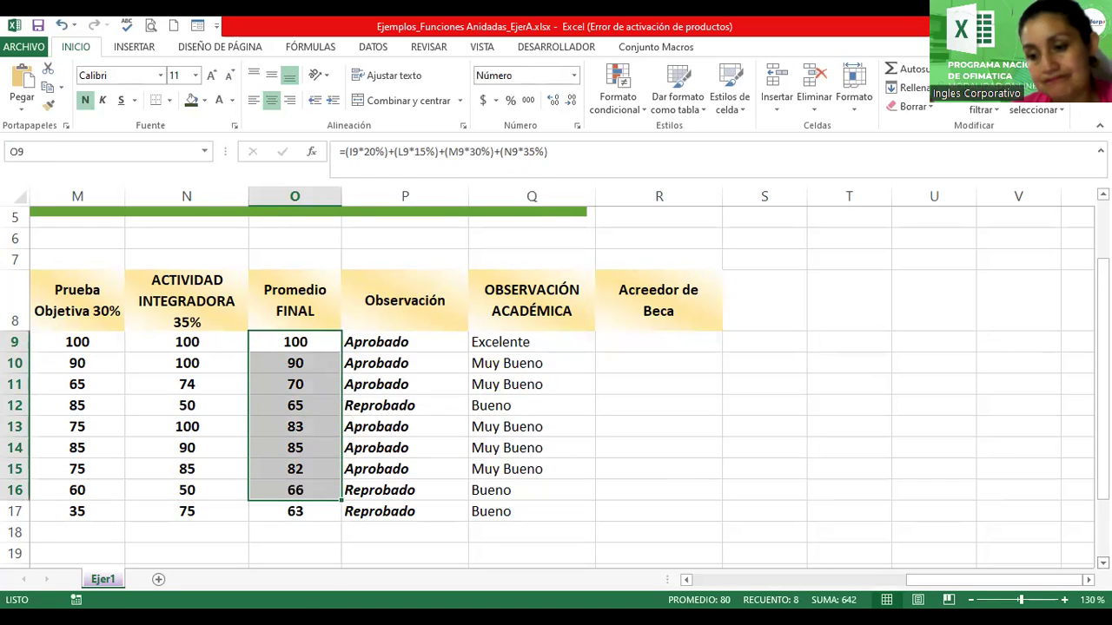
{"action": "scroll", "coordinate": [598, 436], "scroll_direction": "down", "scroll_amount": 3}
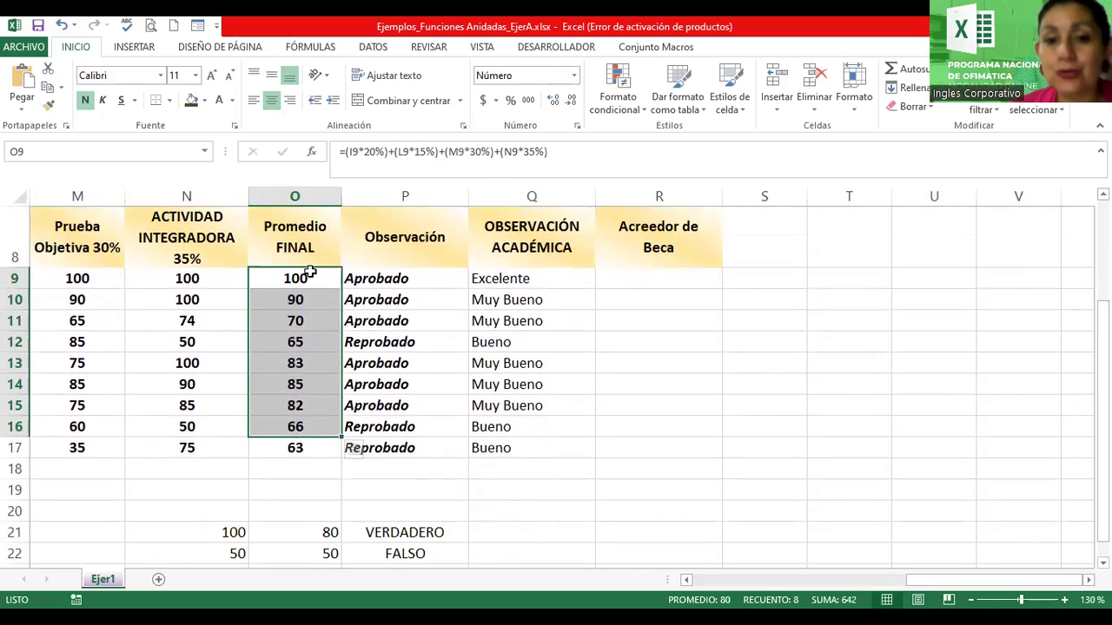
{"action": "left_click", "coordinate": [282, 277]}
{"action": "left_click_drag", "start_coordinate": [282, 277], "coordinate": [295, 449]}
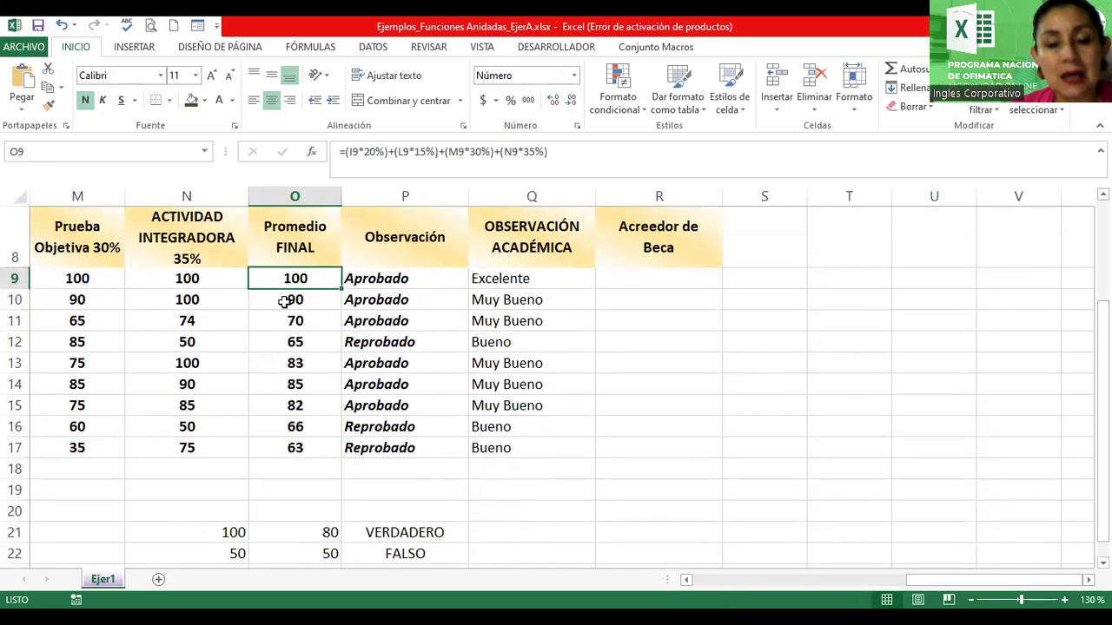
{"action": "left_click", "coordinate": [552, 101]}
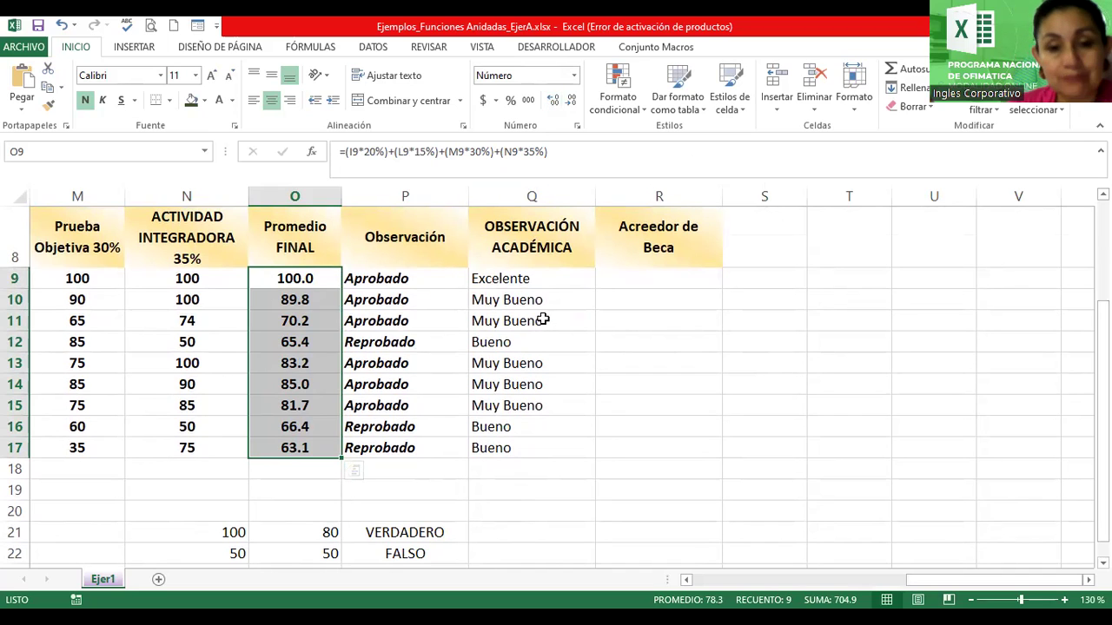
Review the Q11 and Q12 rating formulas; Q12 gives Bueno for the 65.4 average
{"action": "left_click", "coordinate": [542, 320]}
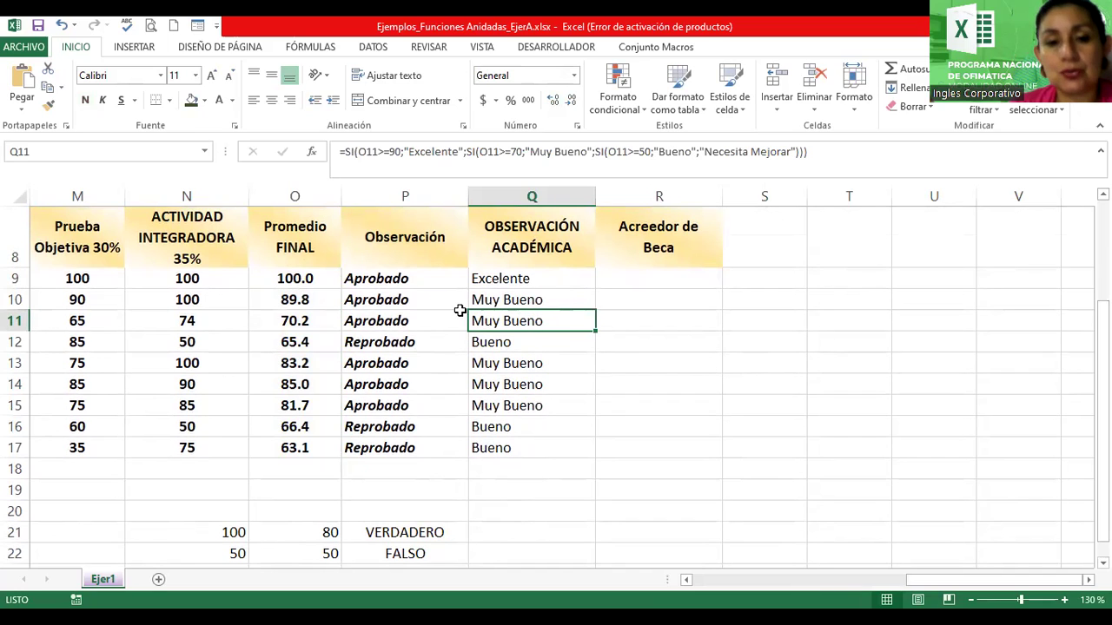
{"action": "left_click", "coordinate": [517, 342]}
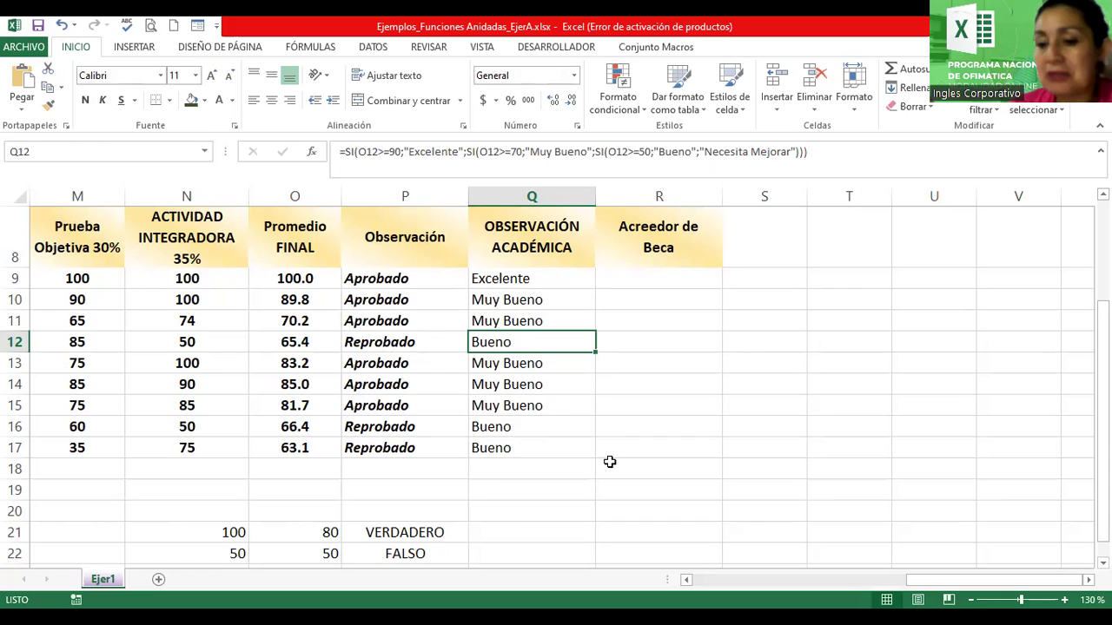
{"action": "left_click_drag", "start_coordinate": [1010, 589], "coordinate": [951, 594]}
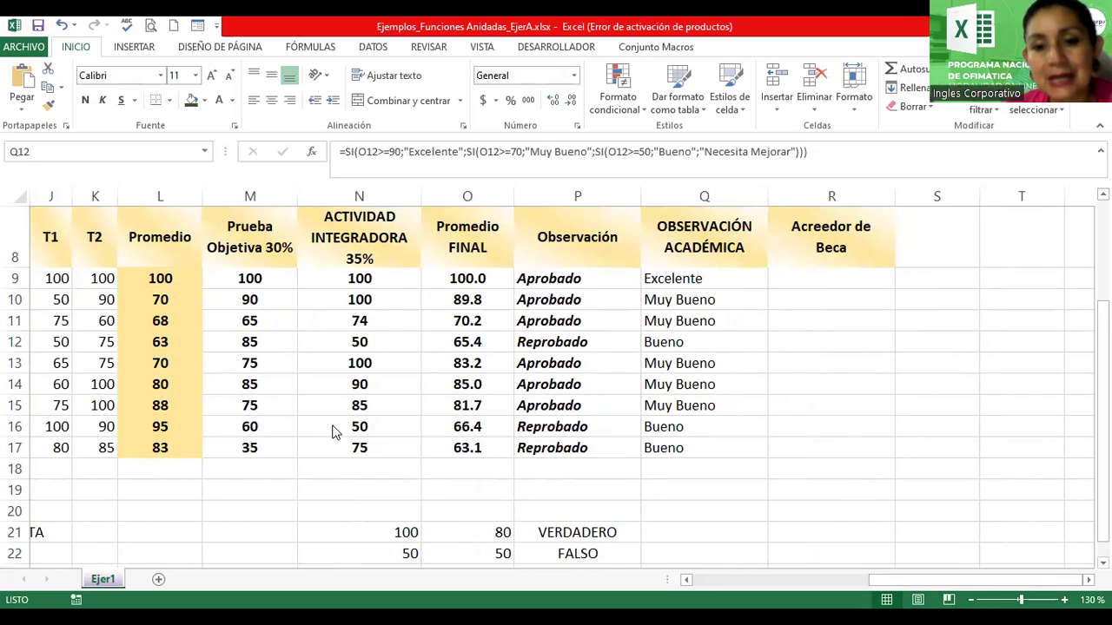
Change row 15's grades: integrating activity 40, objective test 30, T2 50
{"action": "left_click", "coordinate": [349, 407]}
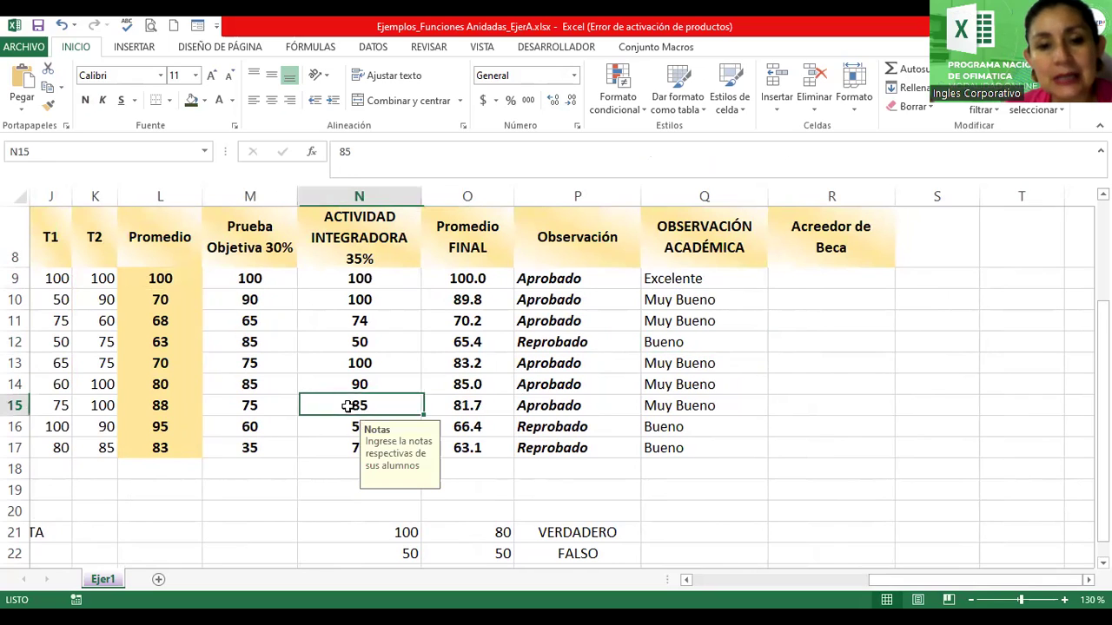
{"action": "type", "text": "40"}
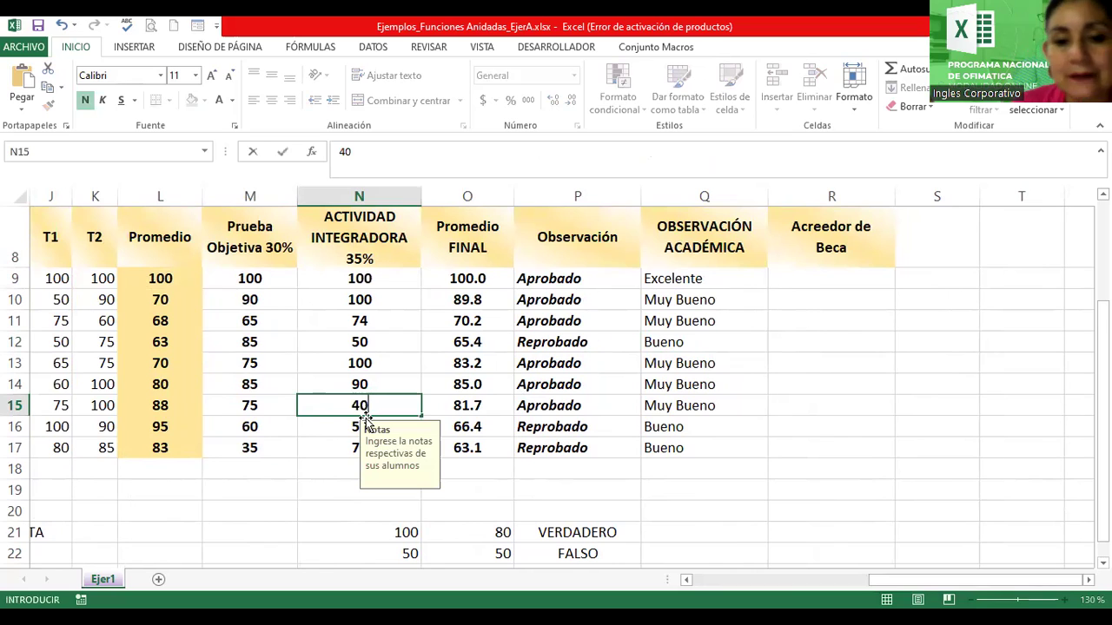
{"action": "key", "text": "Return"}
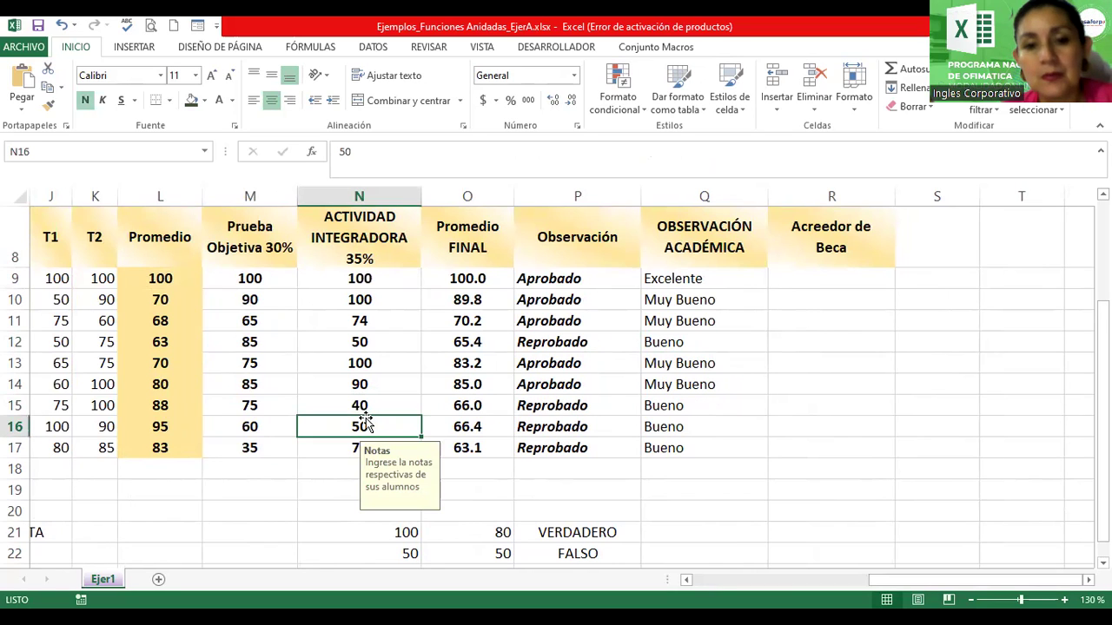
{"action": "left_click", "coordinate": [257, 404]}
{"action": "type", "text": "30"}
{"action": "key", "text": "Return"}
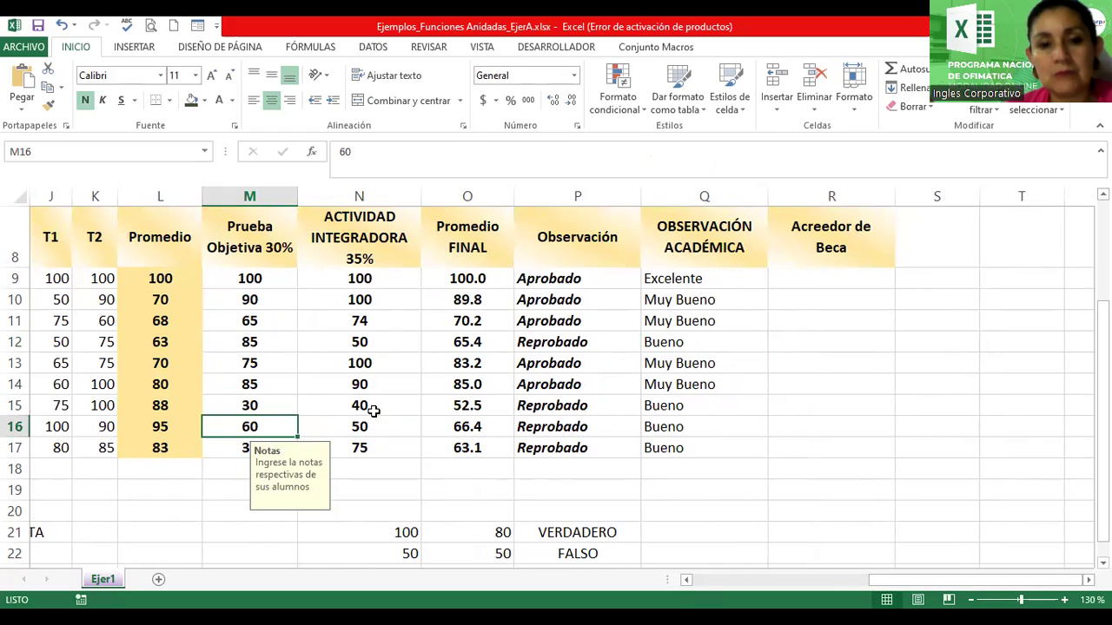
{"action": "left_click", "coordinate": [102, 403]}
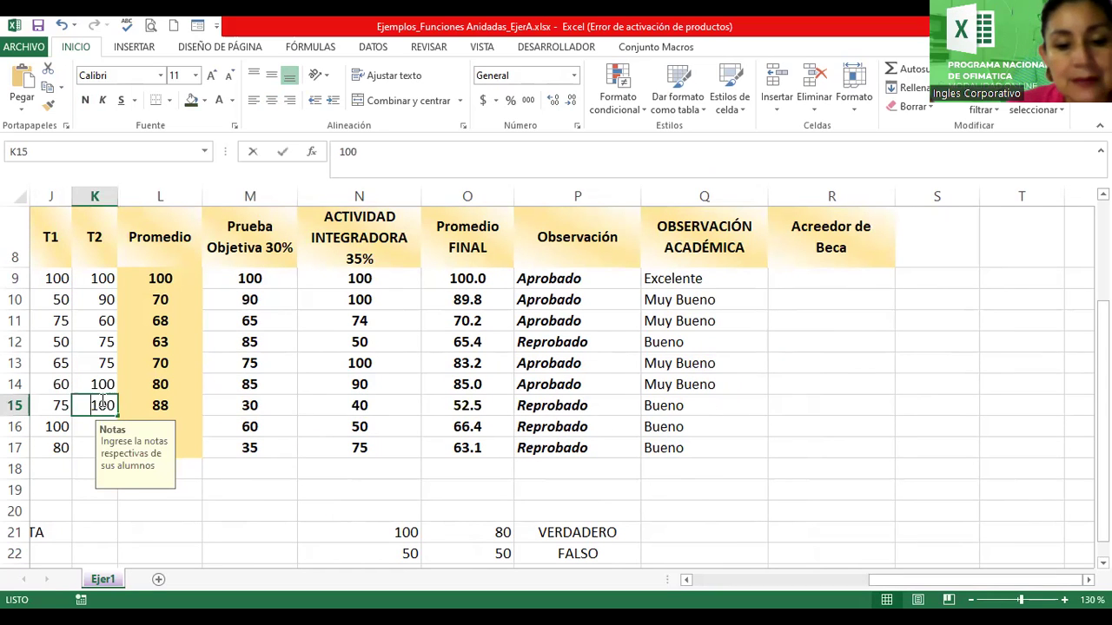
{"action": "type", "text": "50"}
{"action": "key", "text": "Return"}
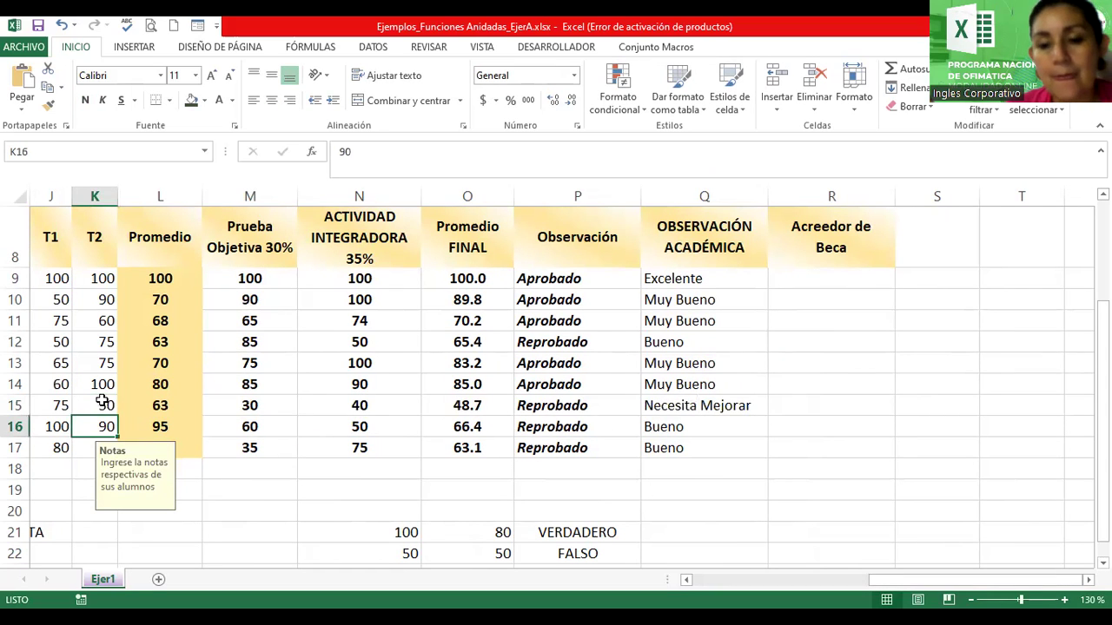
Confirm Q15 now rates its 48.7 average as Necesita Mejorar
{"action": "left_click", "coordinate": [674, 410]}
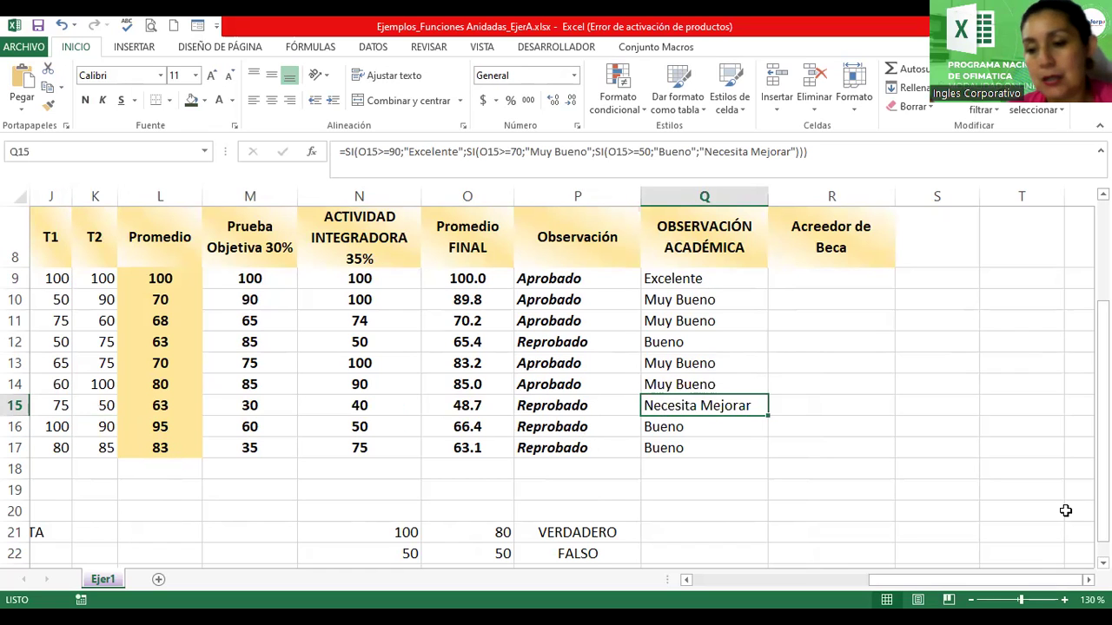
{"action": "scroll", "coordinate": [1010, 553], "scroll_direction": "down", "scroll_amount": 1}
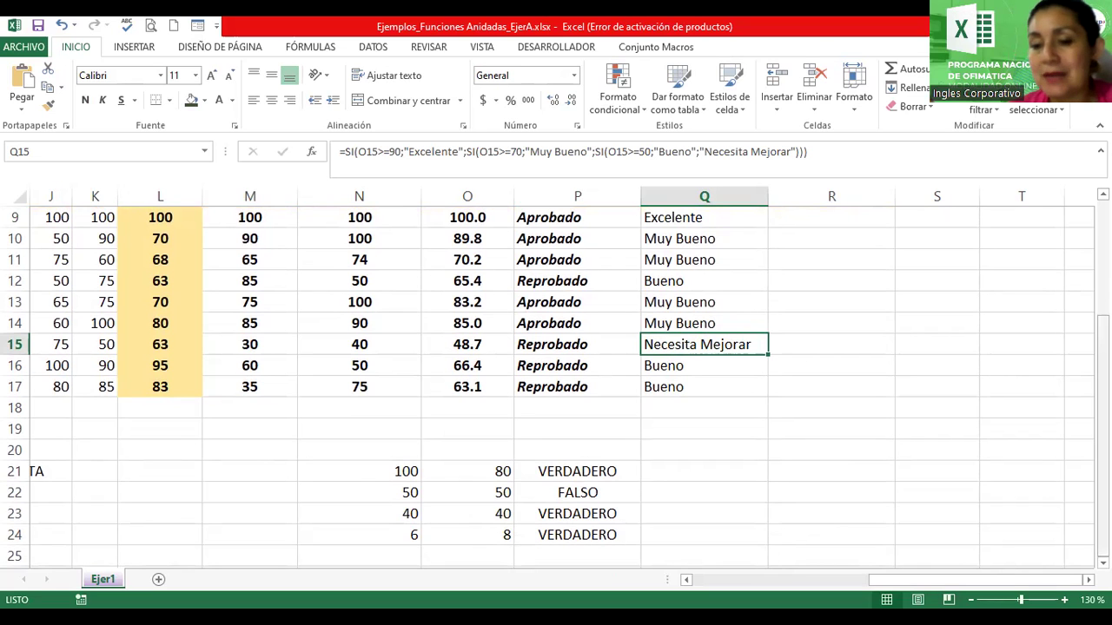
{"action": "scroll", "coordinate": [1103, 391], "scroll_direction": "up", "scroll_amount": 1}
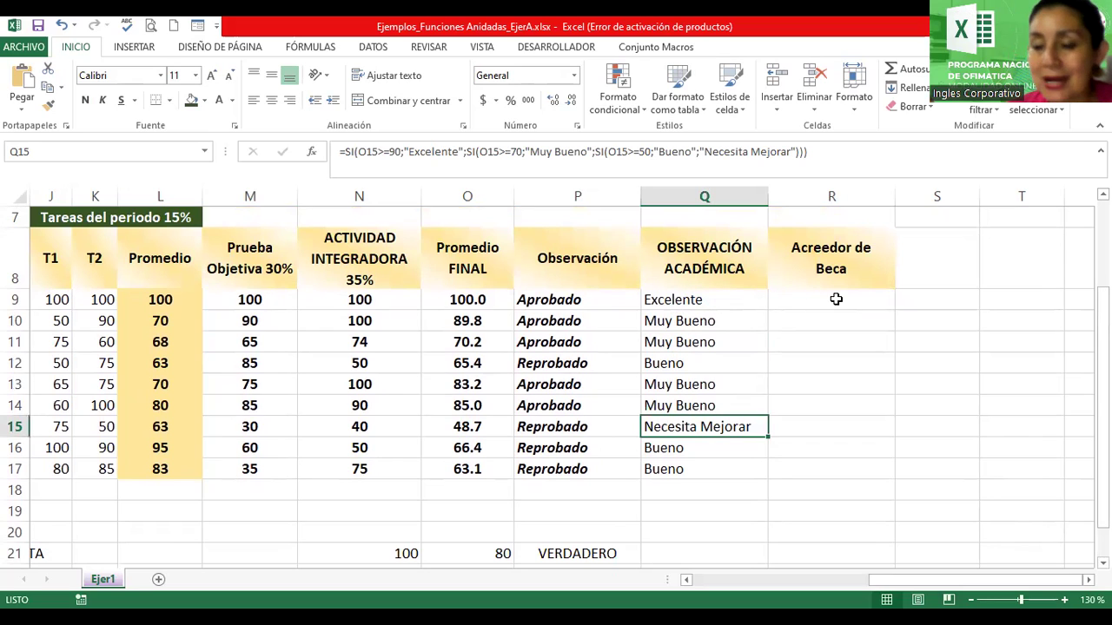
{"action": "scroll", "coordinate": [1069, 390], "scroll_direction": "down", "scroll_amount": 1}
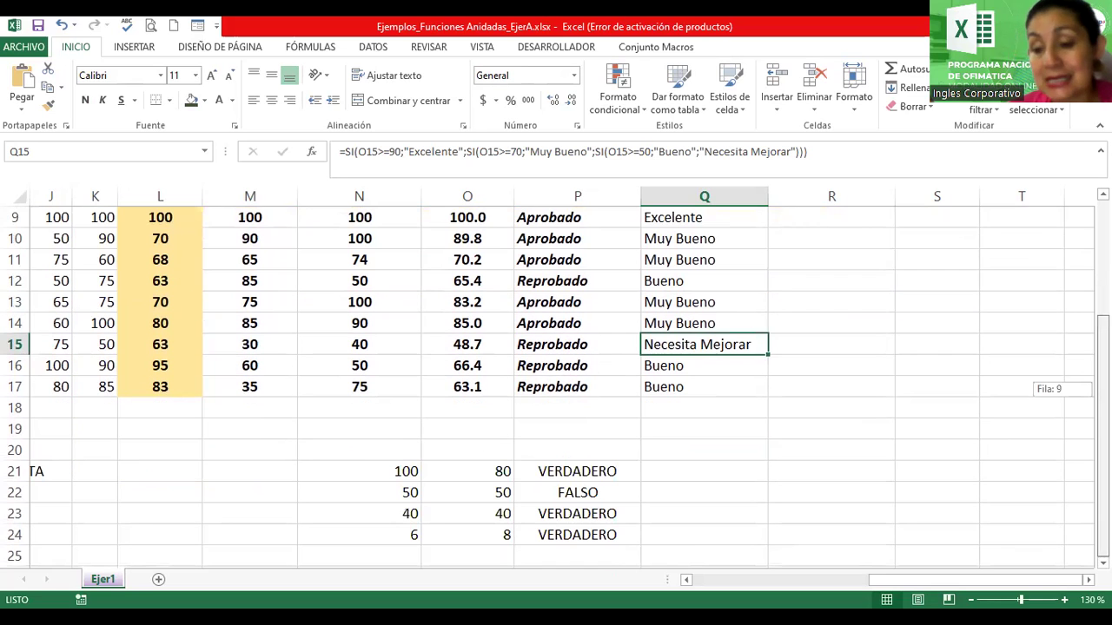
{"action": "left_click_drag", "start_coordinate": [1027, 586], "coordinate": [933, 579]}
{"action": "scroll", "coordinate": [809, 564], "scroll_direction": "down", "scroll_amount": 1}
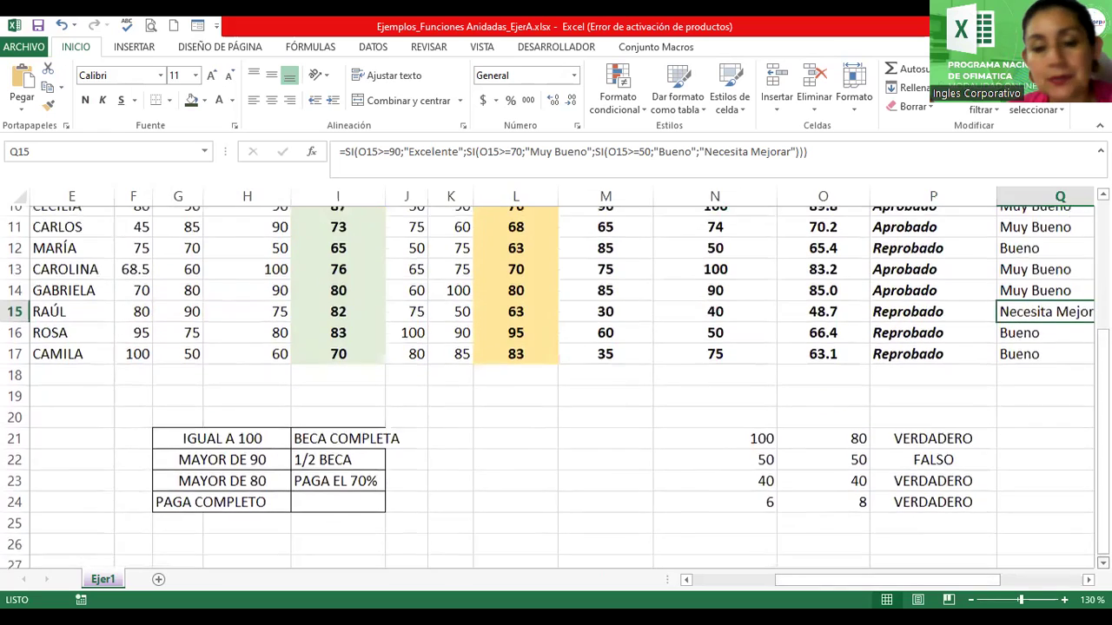
{"action": "scroll", "coordinate": [809, 565], "scroll_direction": "down", "scroll_amount": 1}
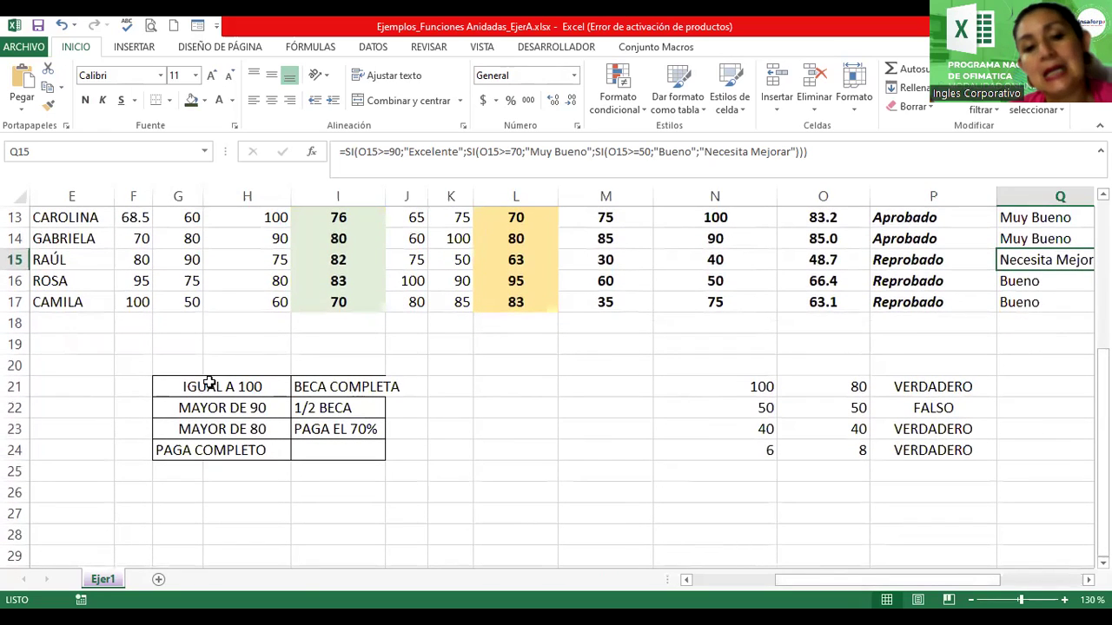
{"action": "left_click", "coordinate": [211, 382]}
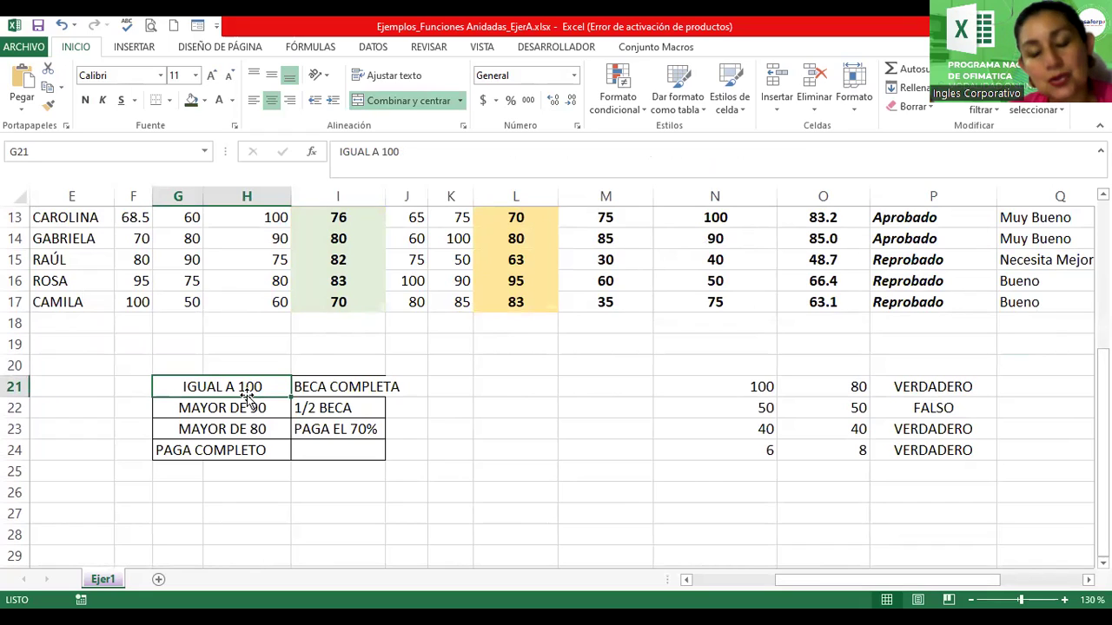
{"action": "left_click", "coordinate": [334, 388]}
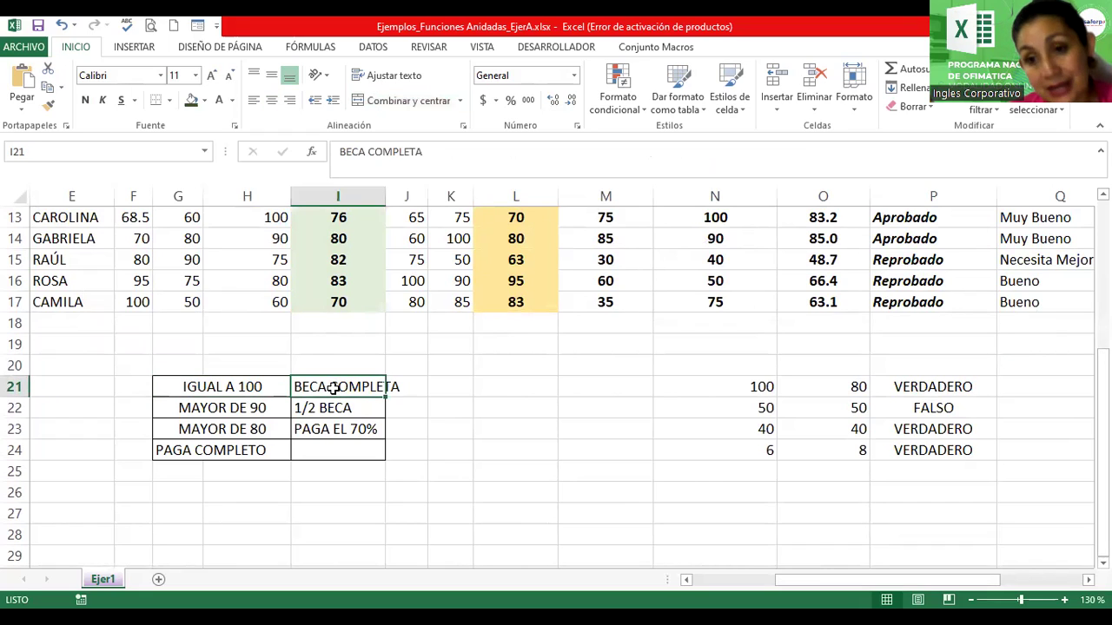
{"action": "left_click", "coordinate": [248, 409]}
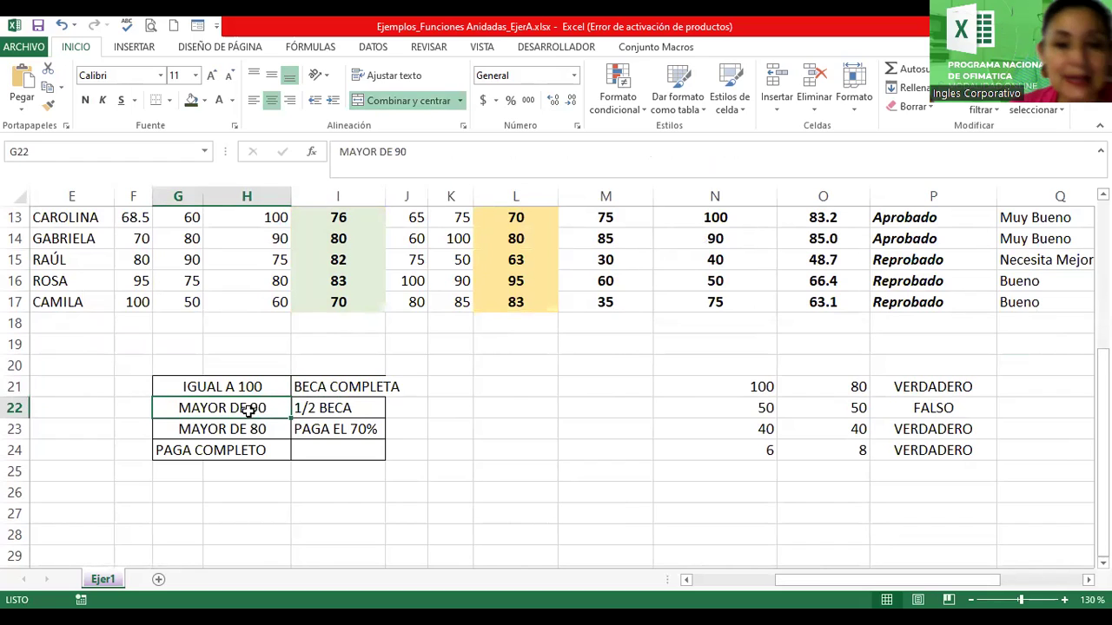
{"action": "left_click", "coordinate": [346, 409]}
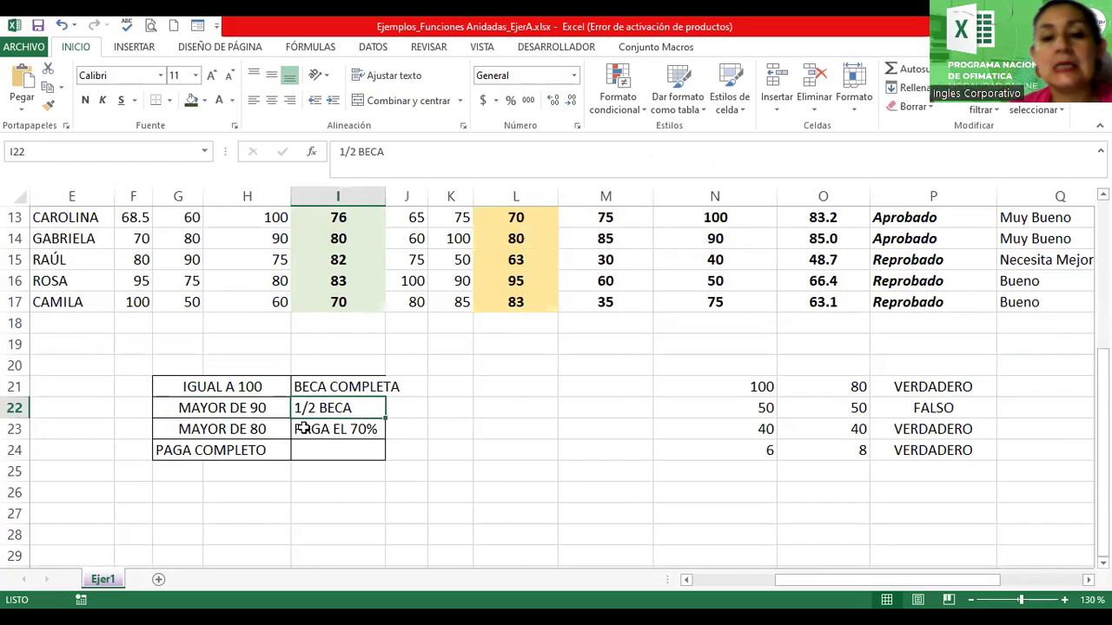
{"action": "left_click", "coordinate": [257, 429]}
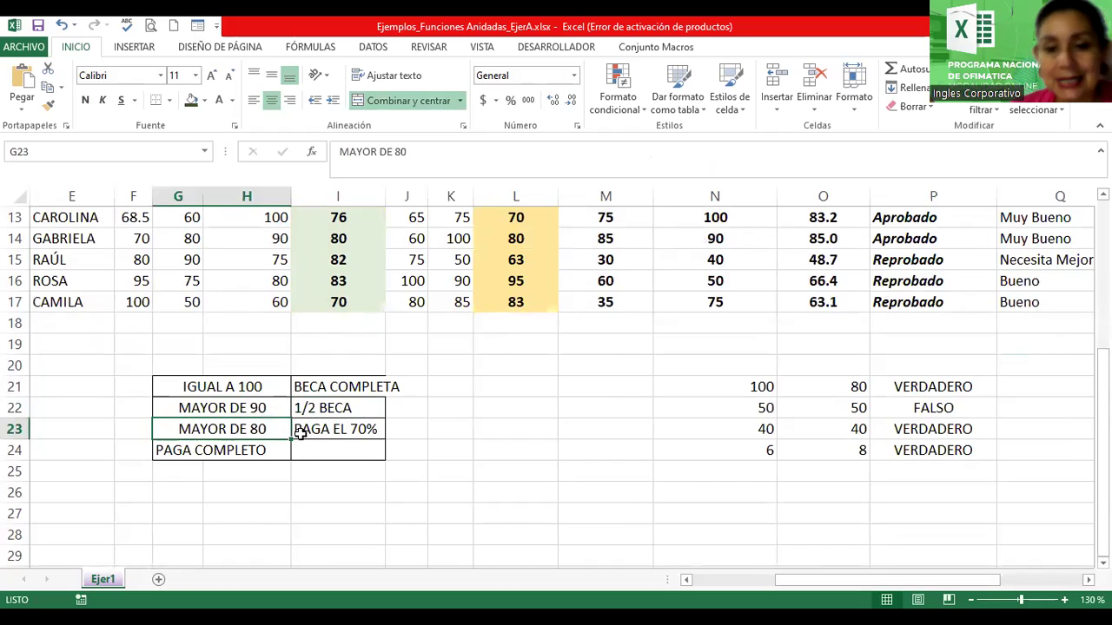
{"action": "left_click", "coordinate": [319, 432]}
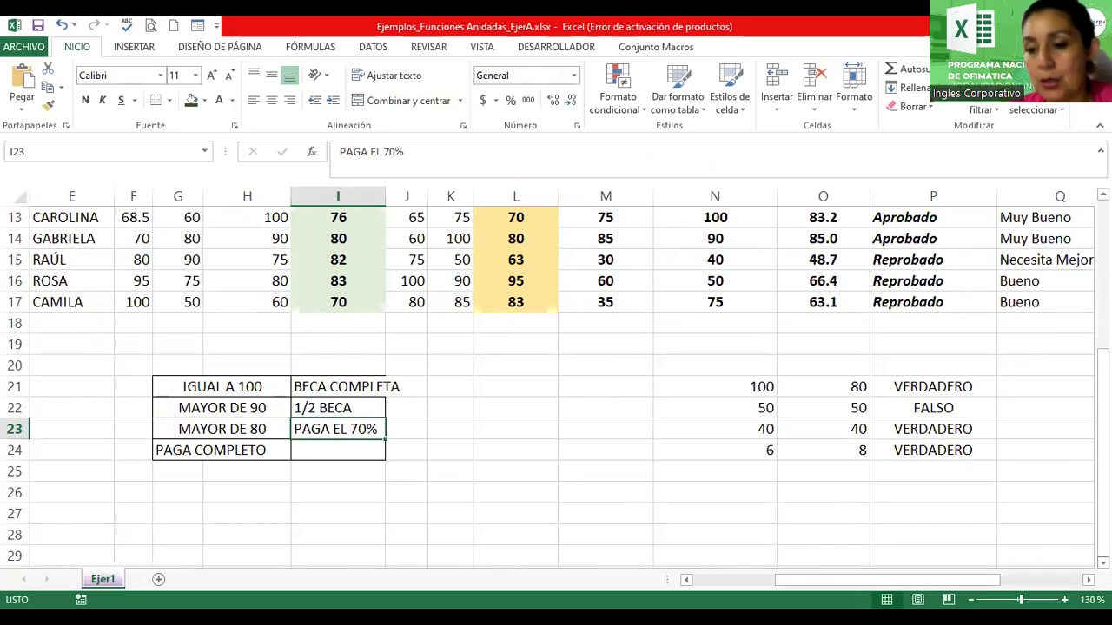
{"action": "left_click", "coordinate": [1088, 580]}
{"action": "left_click", "coordinate": [1088, 579]}
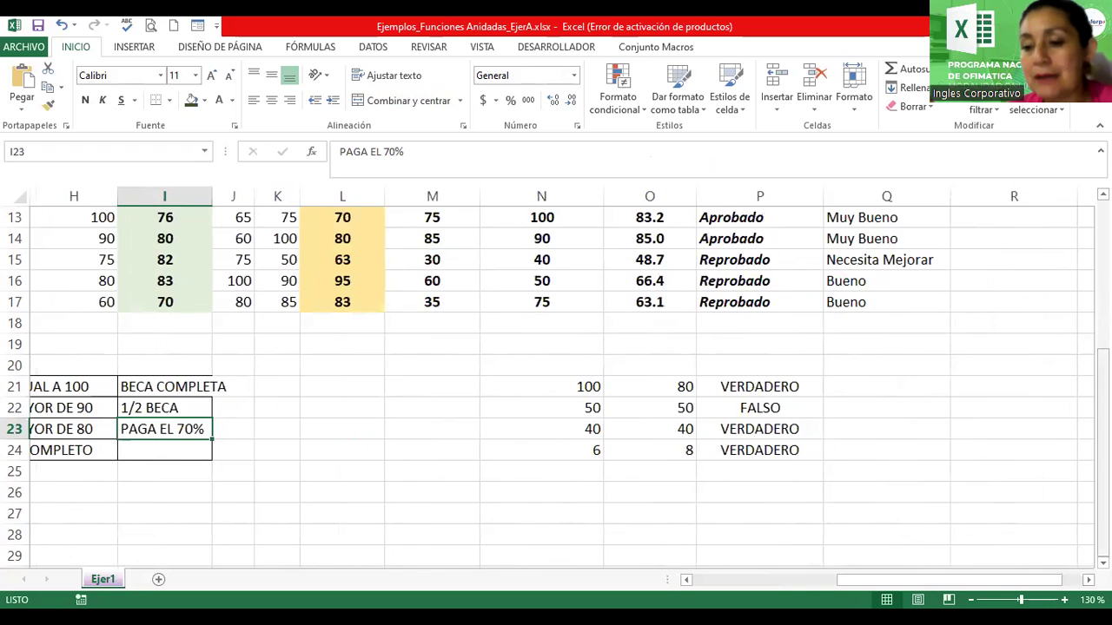
{"action": "scroll", "coordinate": [980, 426], "scroll_direction": "up", "scroll_amount": 4}
Start R9's formula with =si(O9=100;"Gana Beca"; referencing the final average
{"action": "left_click", "coordinate": [970, 383]}
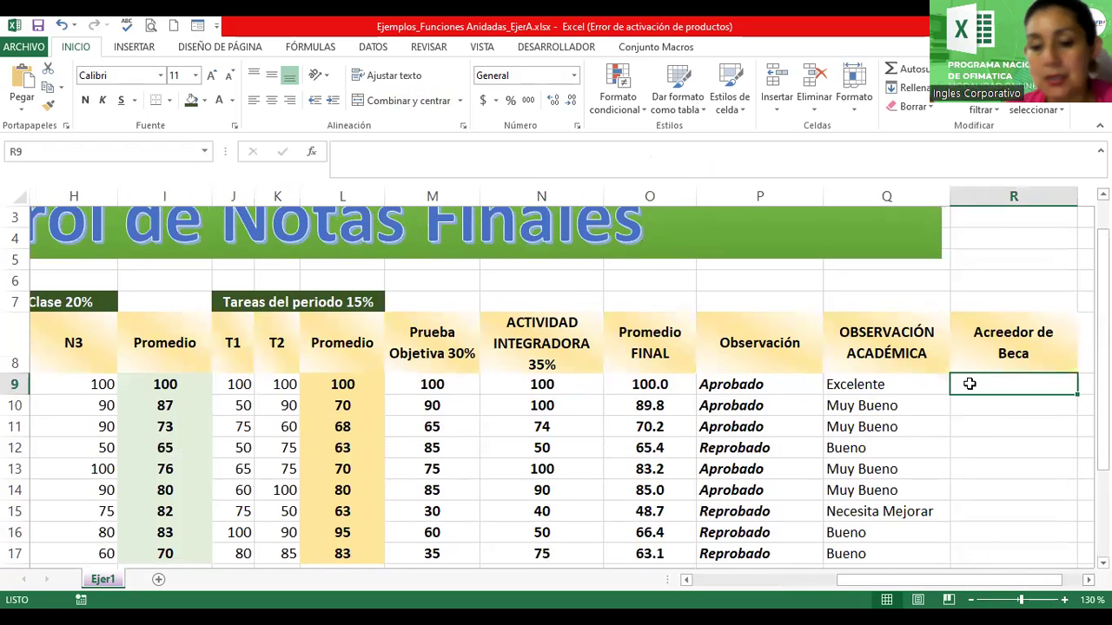
{"action": "type", "text": "=s"}
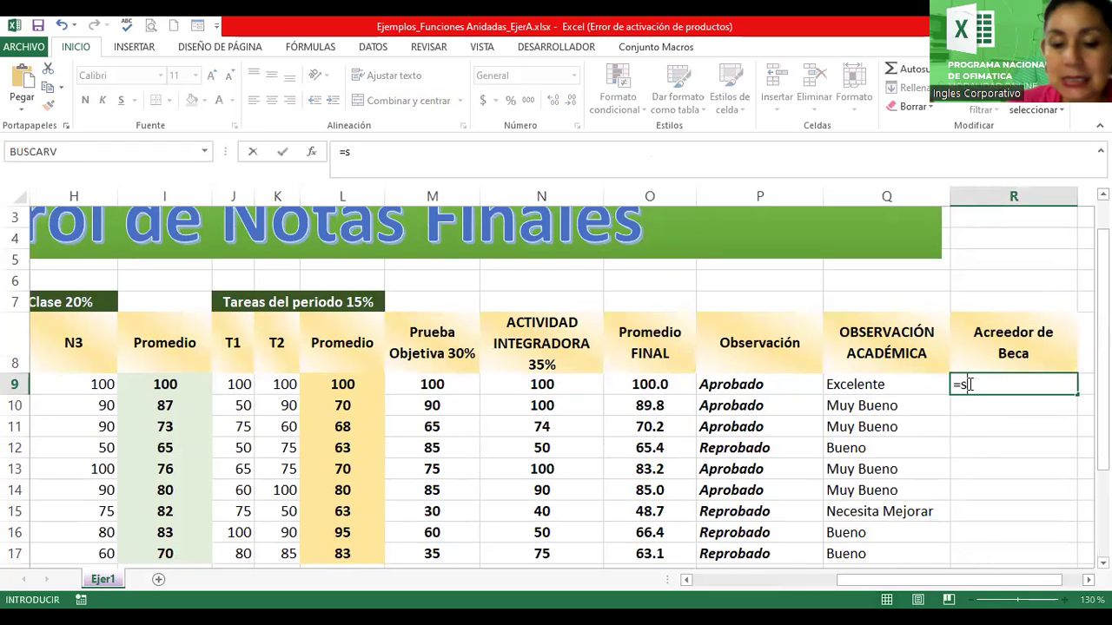
{"action": "type", "text": "i("}
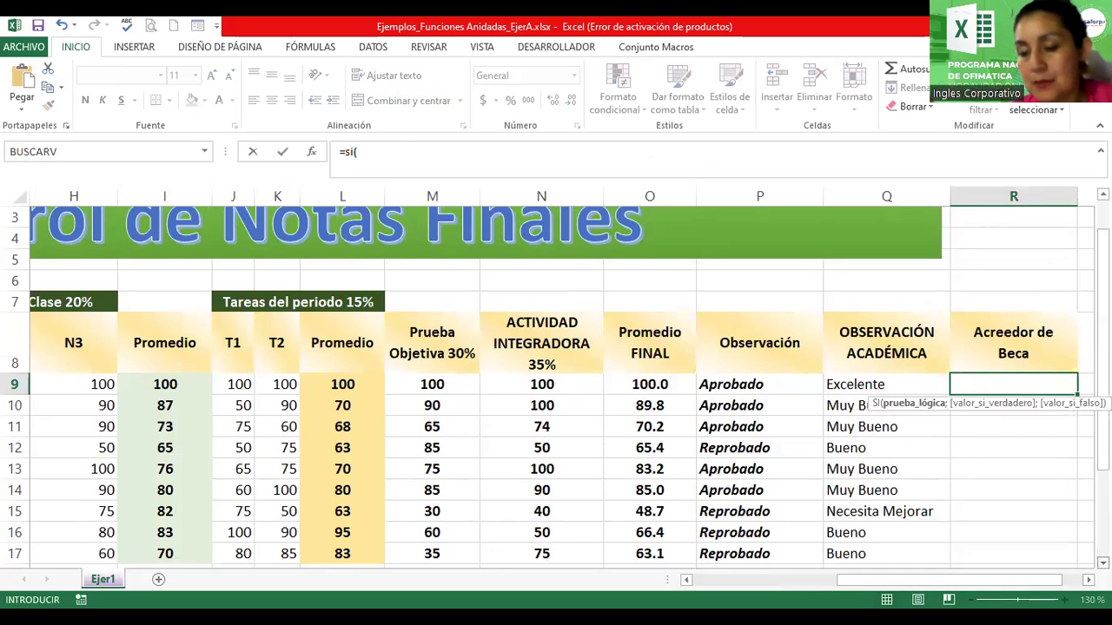
{"action": "scroll", "coordinate": [627, 417], "scroll_direction": "down", "scroll_amount": 1}
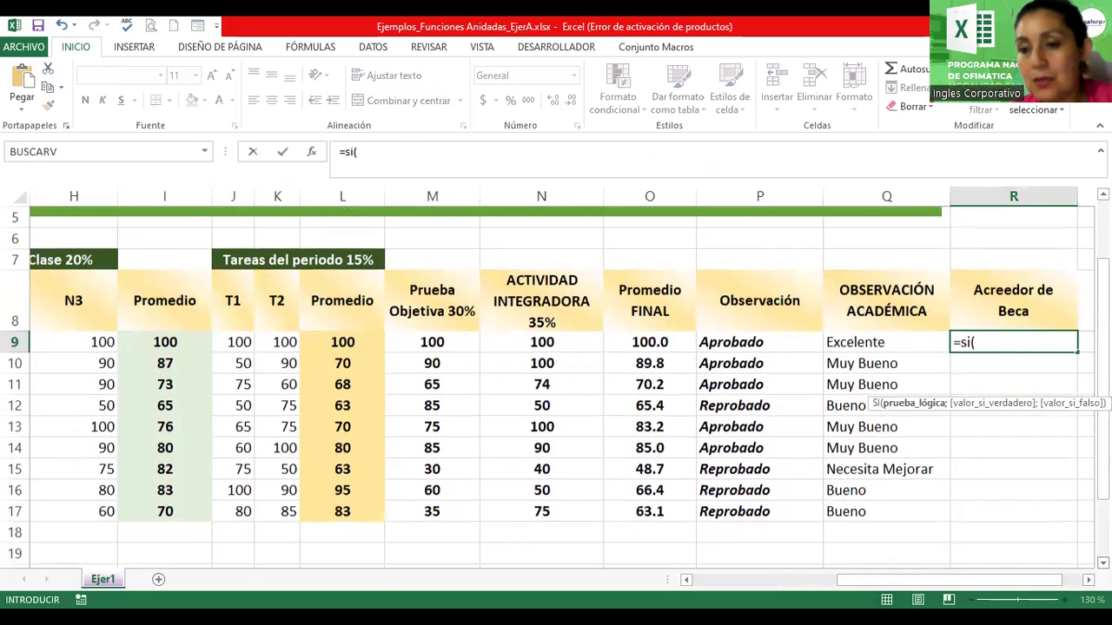
{"action": "left_click", "coordinate": [632, 342]}
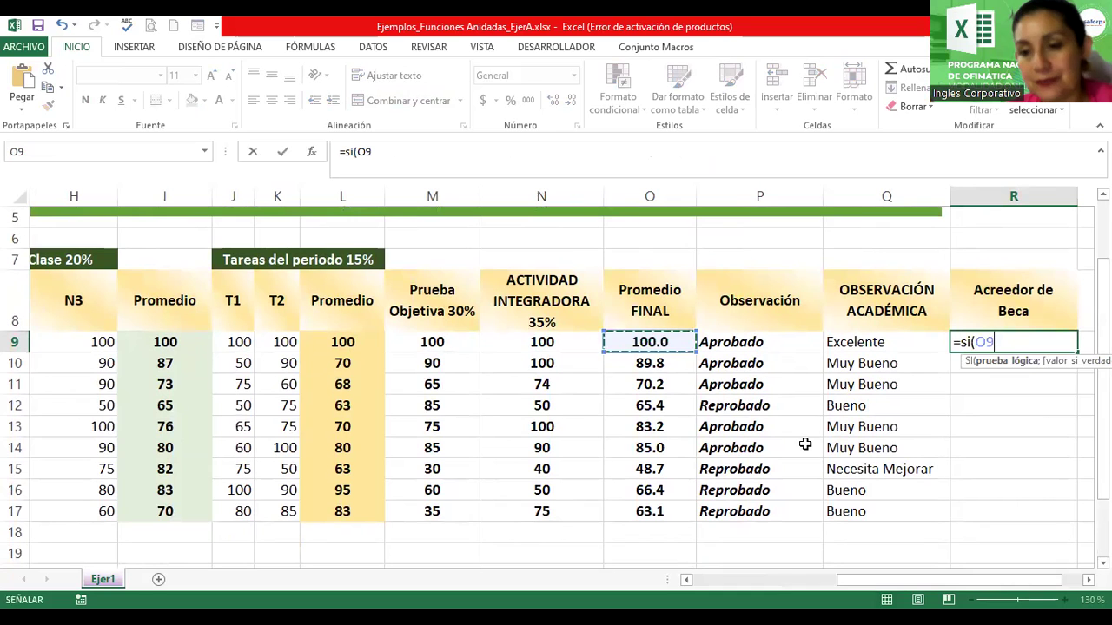
{"action": "left_click", "coordinate": [1087, 579]}
{"action": "scroll", "coordinate": [556, 382], "scroll_direction": "right", "scroll_amount": 1}
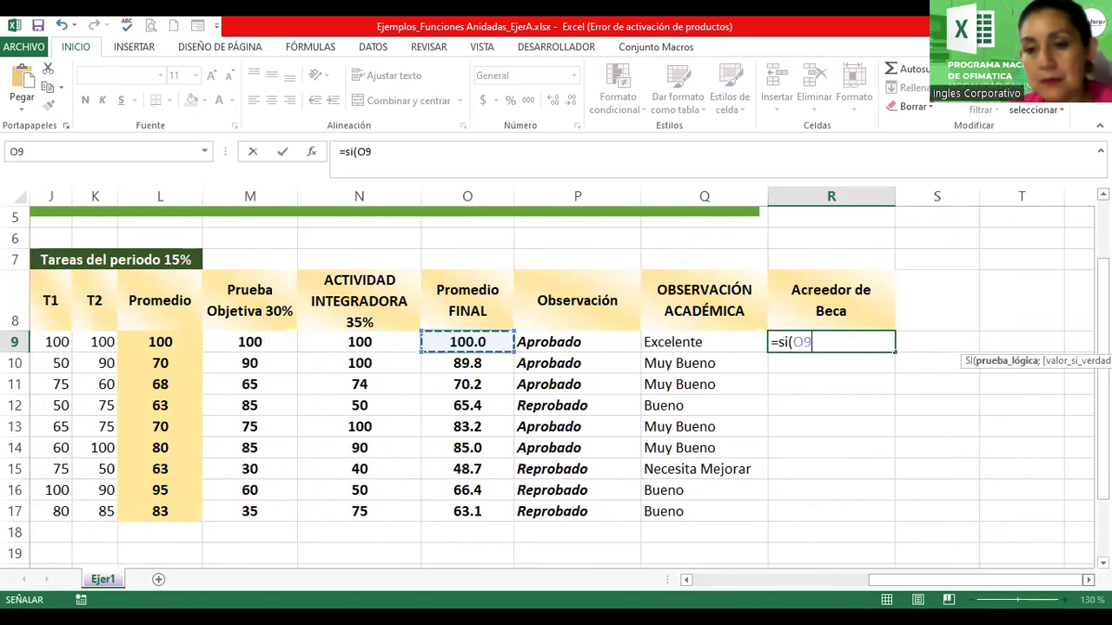
{"action": "scroll", "coordinate": [555, 382], "scroll_direction": "right", "scroll_amount": 1}
{"action": "scroll", "coordinate": [556, 383], "scroll_direction": "right", "scroll_amount": 1}
{"action": "type", "text": "="}
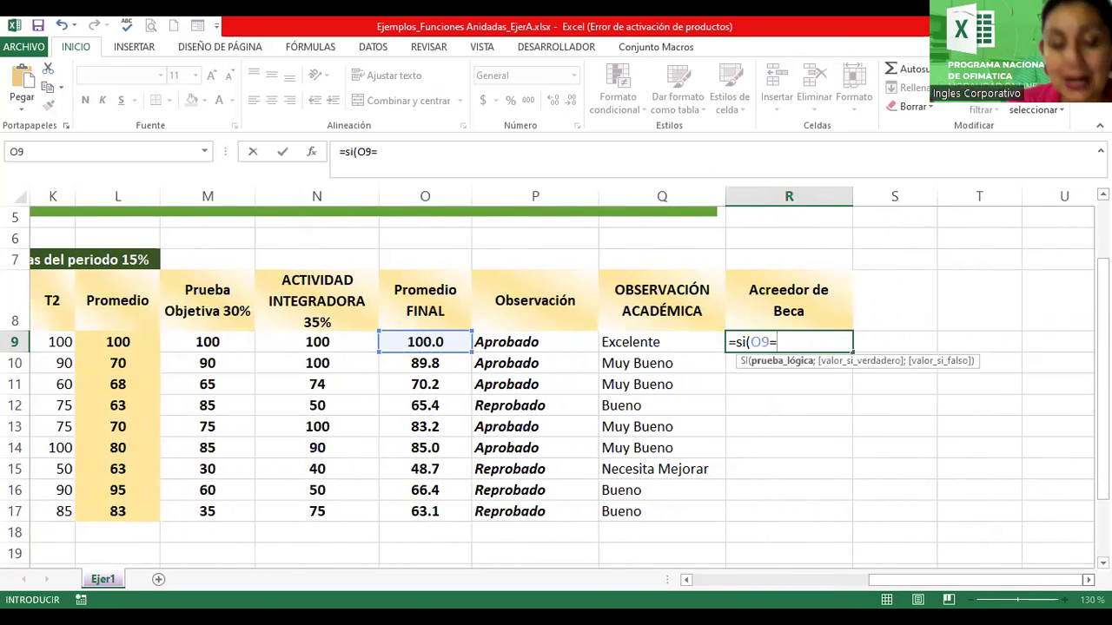
{"action": "type", "text": "100"}
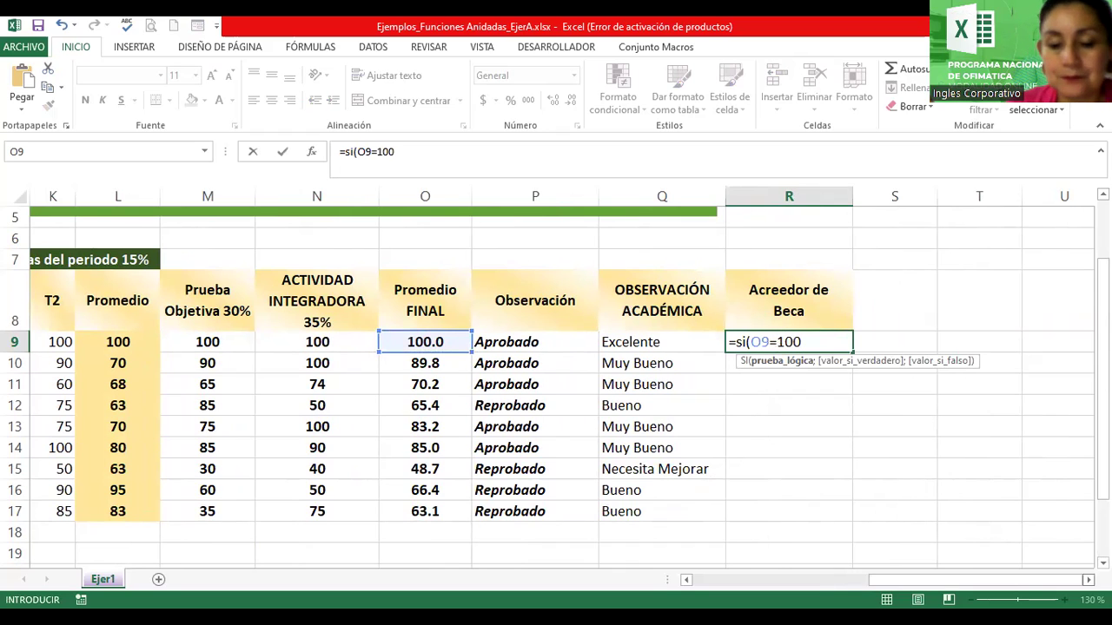
{"action": "type", "text": ";\"Gana Beca\""}
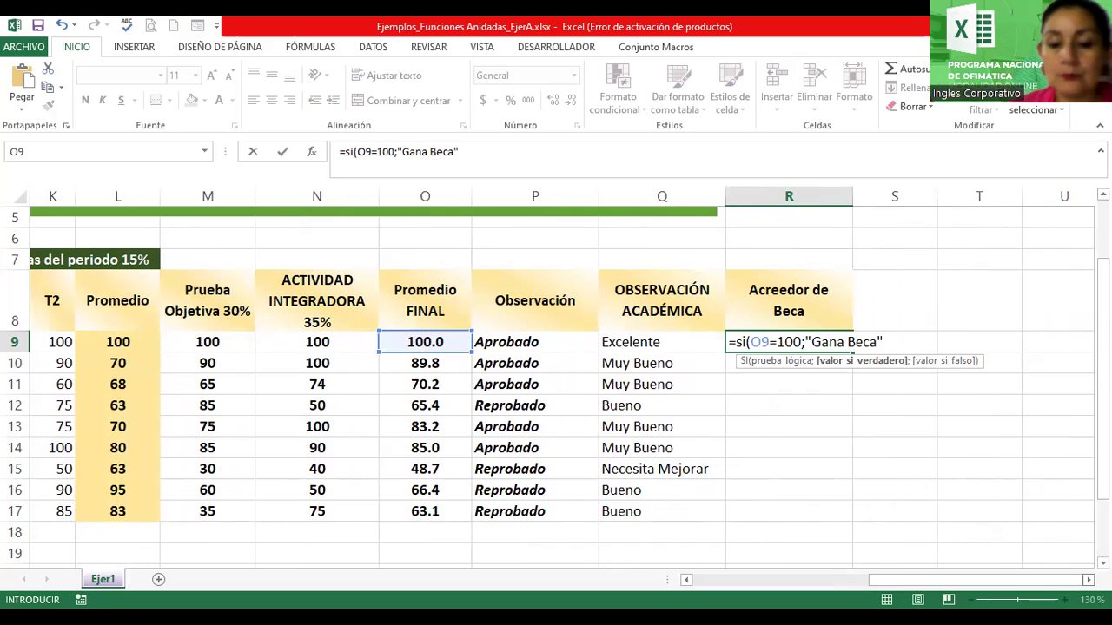
{"action": "type", "text": ";"}
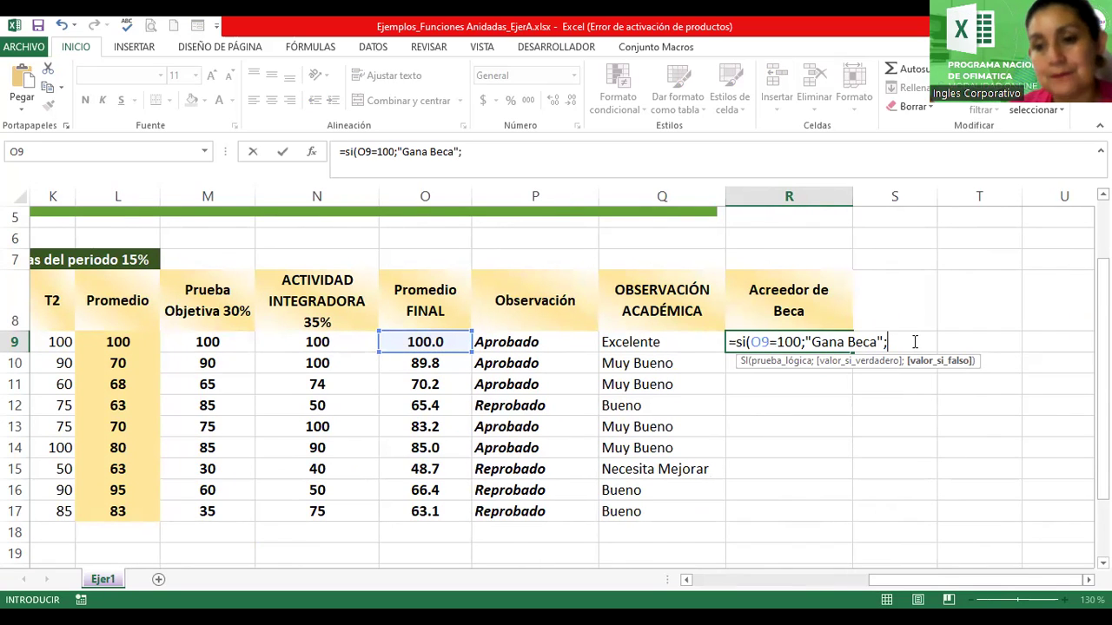
Add the nested second test, O9>=90 giving Media Beca, inserting si( before it
{"action": "left_click", "coordinate": [398, 338]}
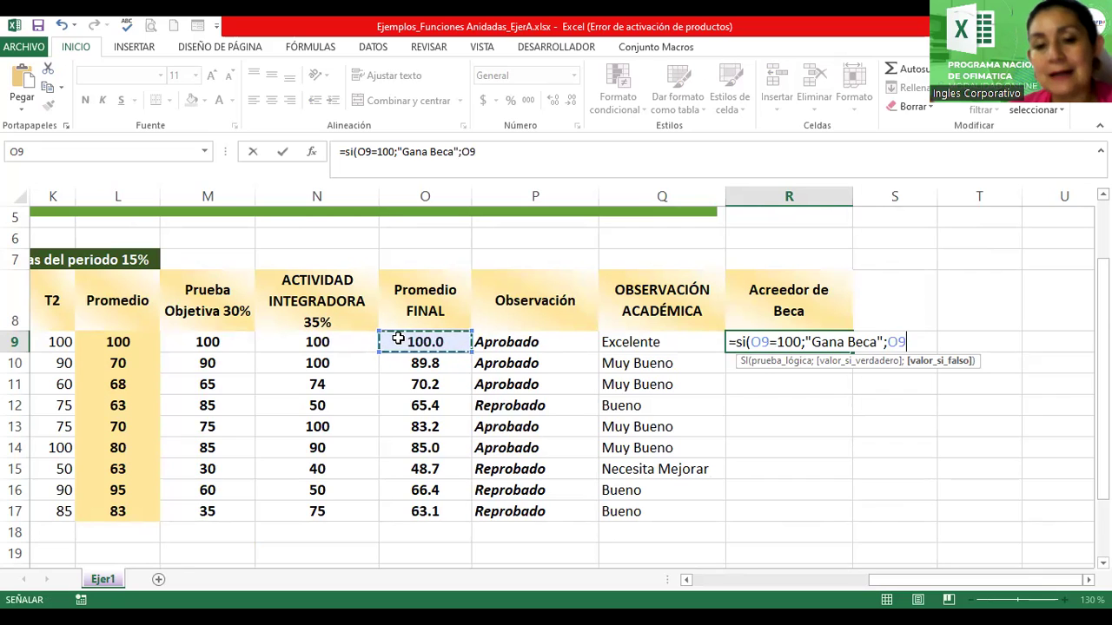
{"action": "type", "text": ">"}
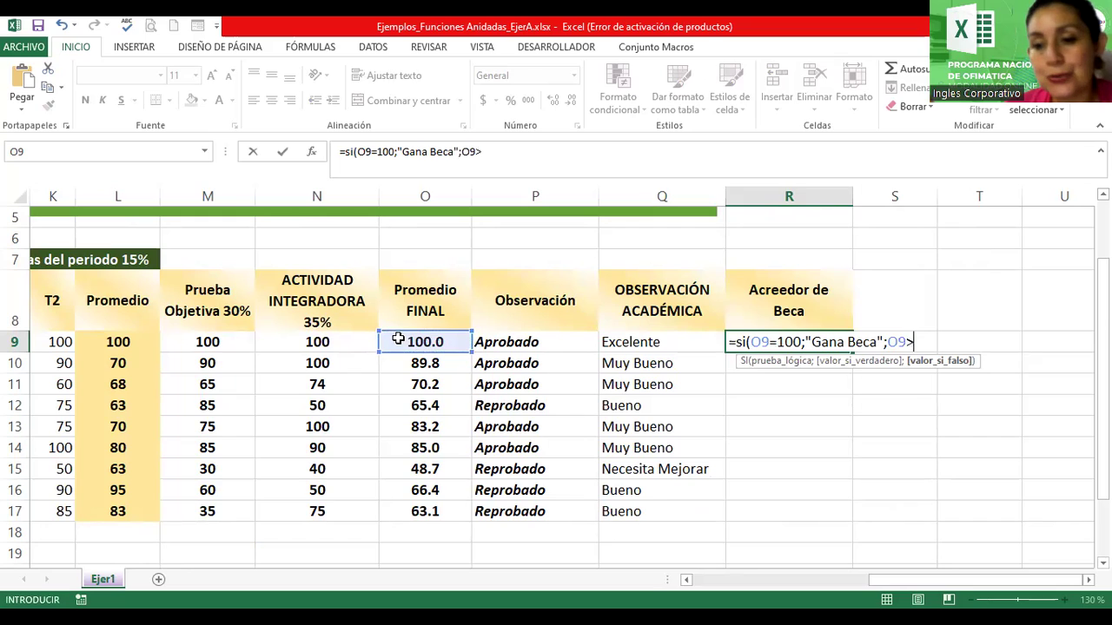
{"action": "type", "text": "=90"}
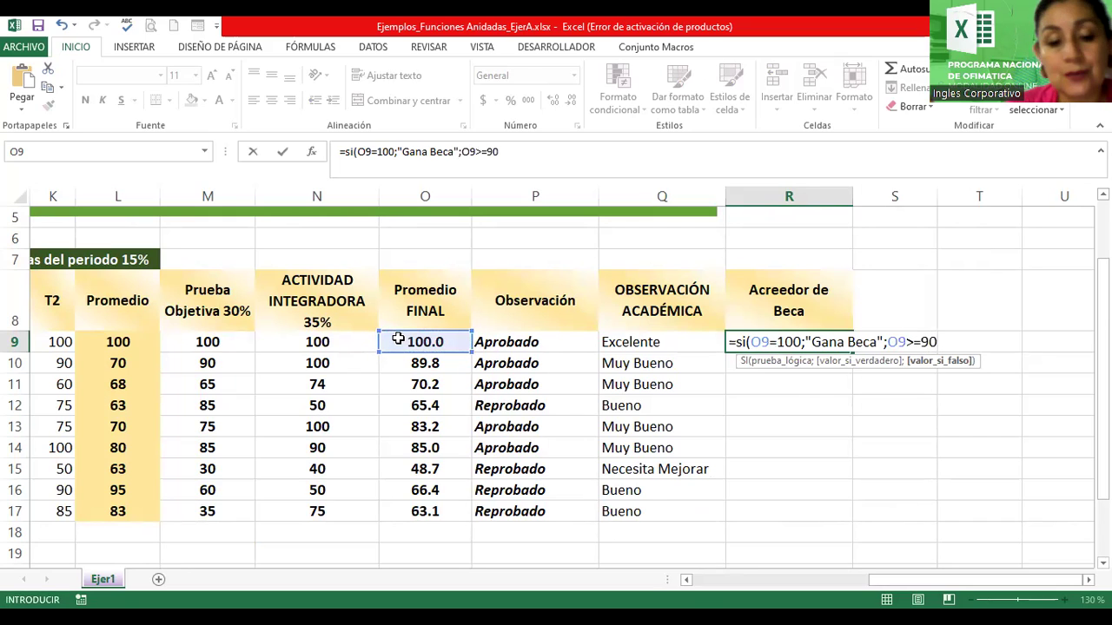
{"action": "type", "text": "Media C"}
{"action": "type", "text": "Beca"}
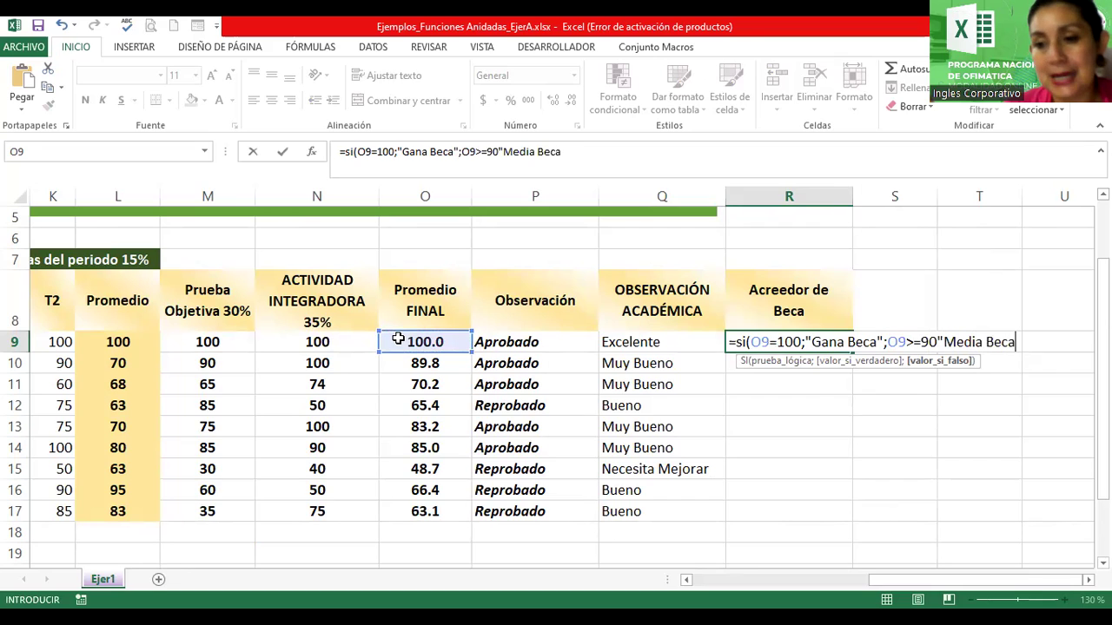
{"action": "type", "text": "\""}
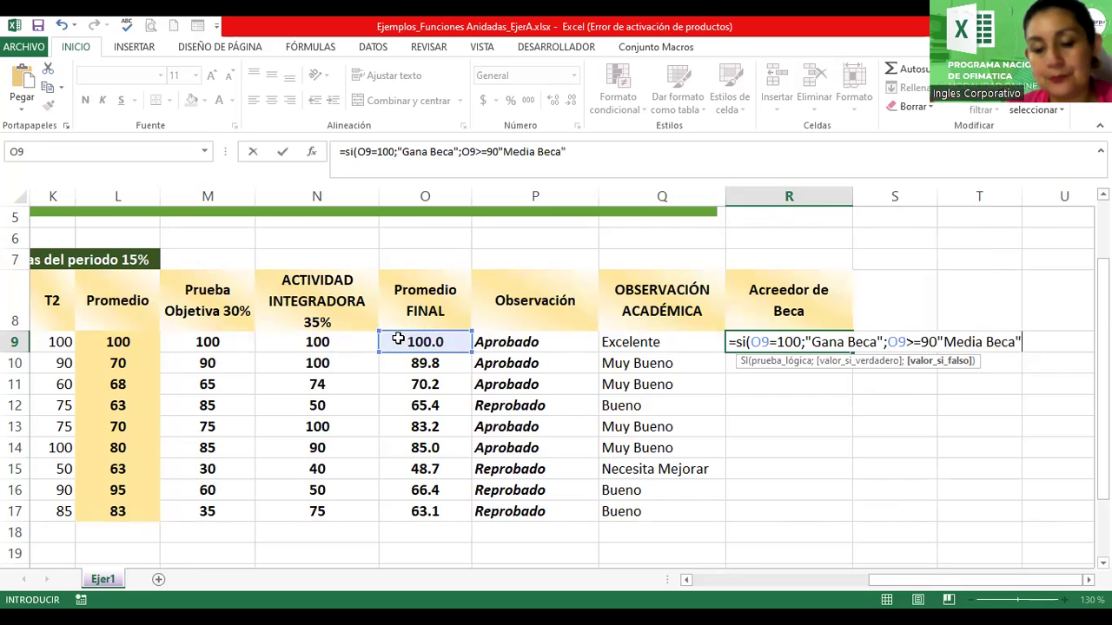
{"action": "type", "text": ";"}
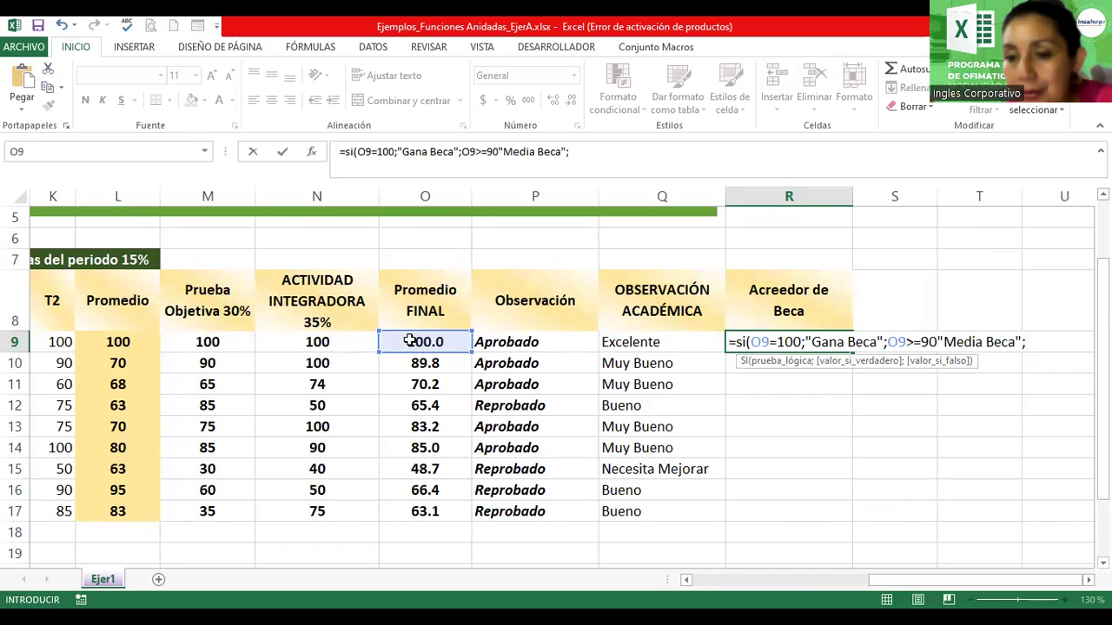
{"action": "left_click", "coordinate": [888, 341]}
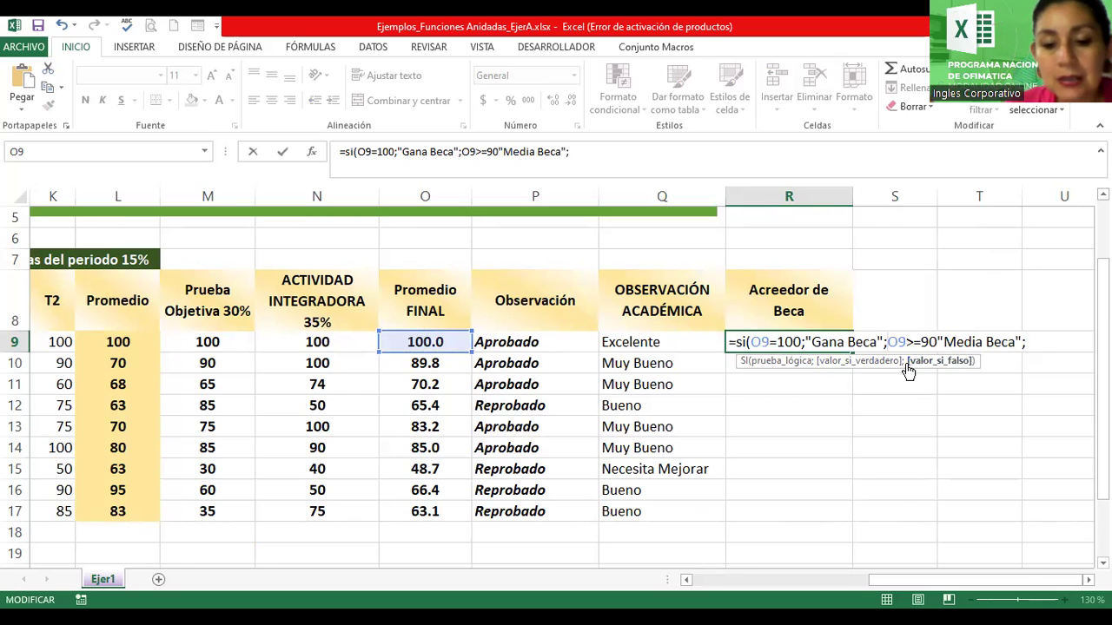
{"action": "type", "text": "si("}
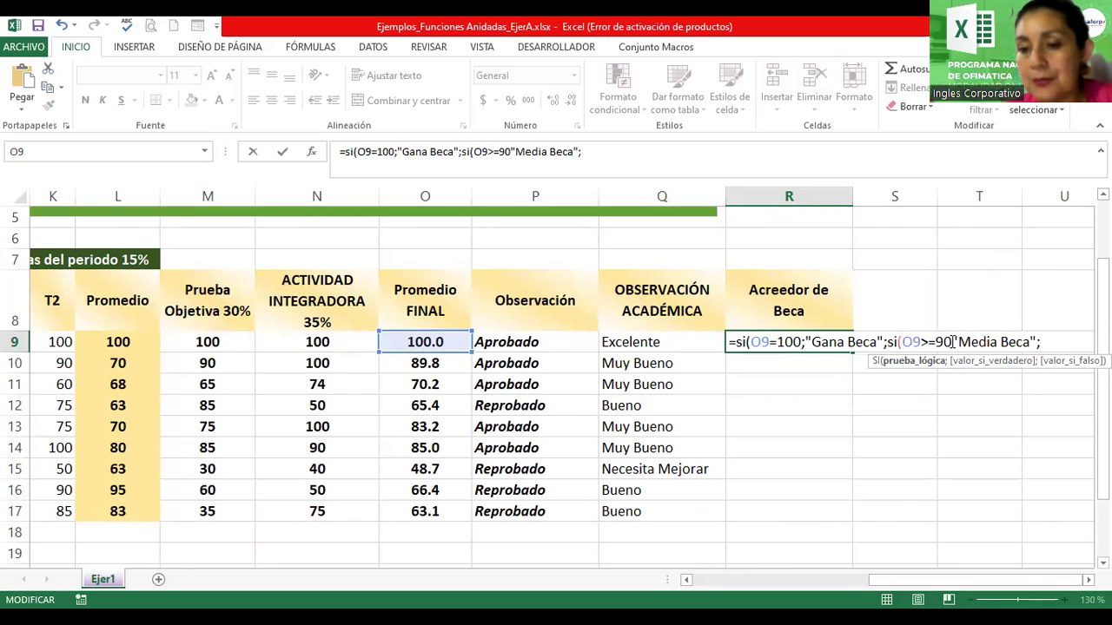
{"action": "type", "text": ";"}
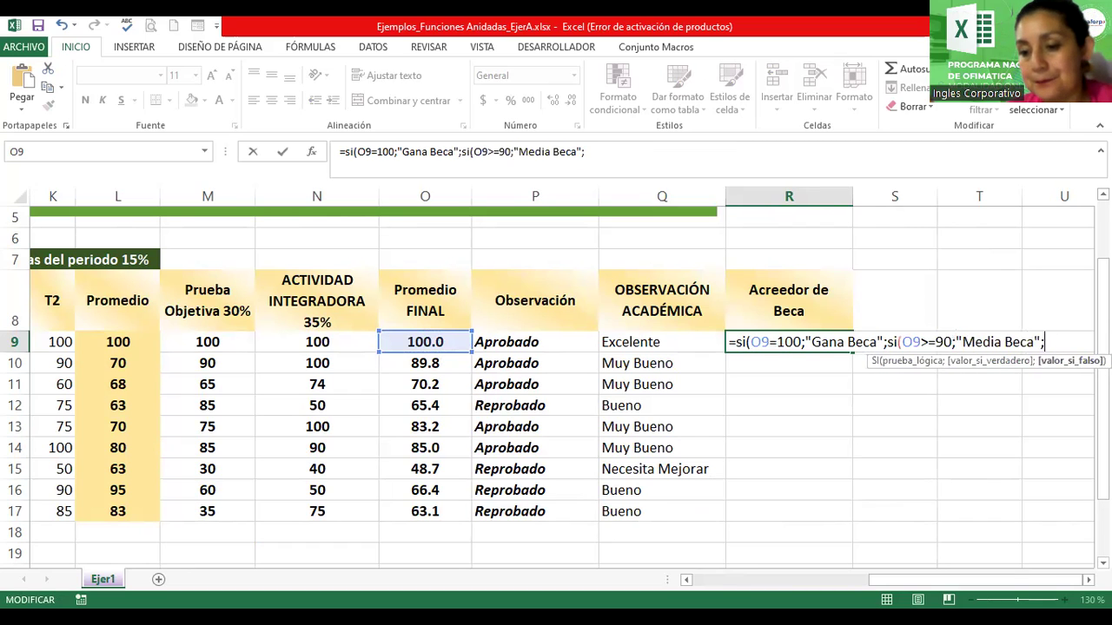
Add a third test O9>=80 for "Obtiene el 70%", a "No aplica" fallback, and closing parentheses
{"action": "scroll", "coordinate": [556, 382], "scroll_direction": "right", "scroll_amount": 2}
{"action": "scroll", "coordinate": [556, 382], "scroll_direction": "right", "scroll_amount": 2}
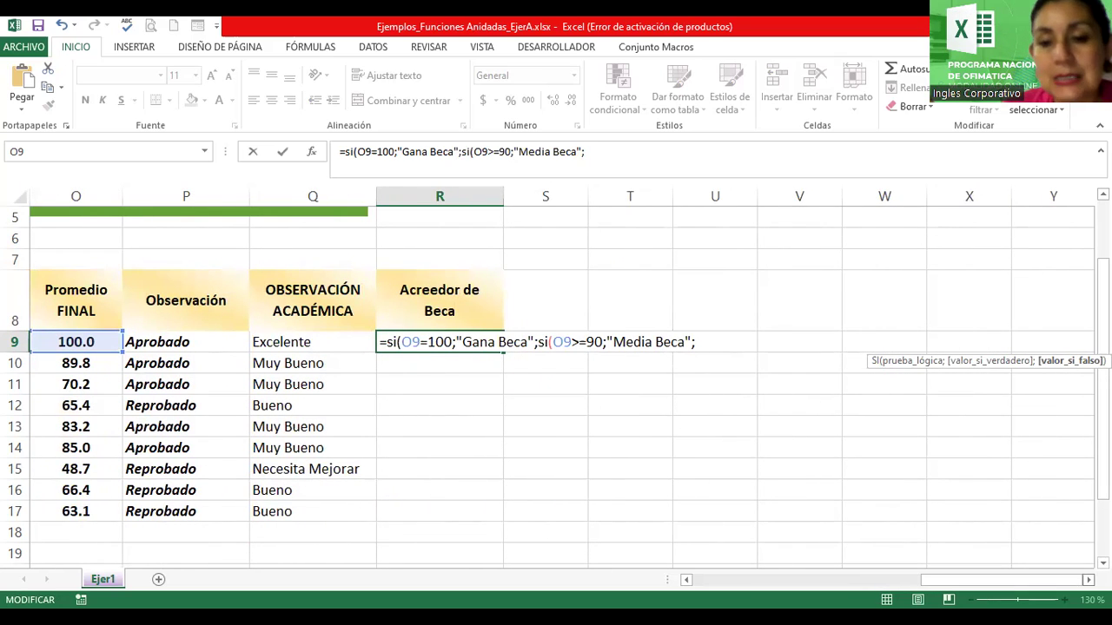
{"action": "type", "text": "si("}
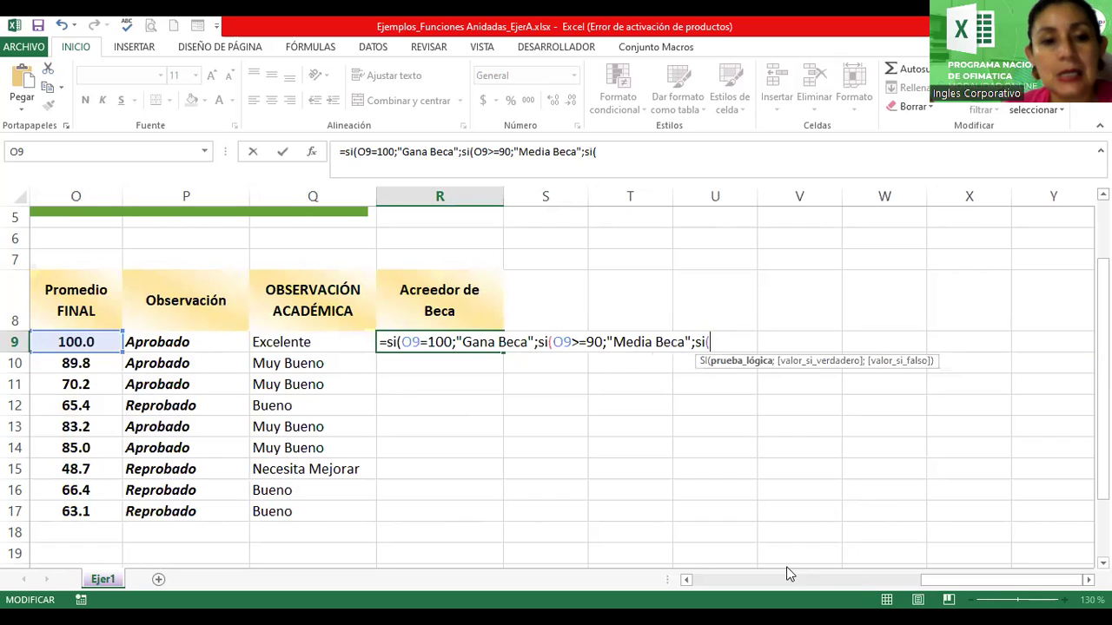
{"action": "left_click", "coordinate": [73, 342]}
{"action": "type", "text": ">=80;\"Obtiene el 7"}
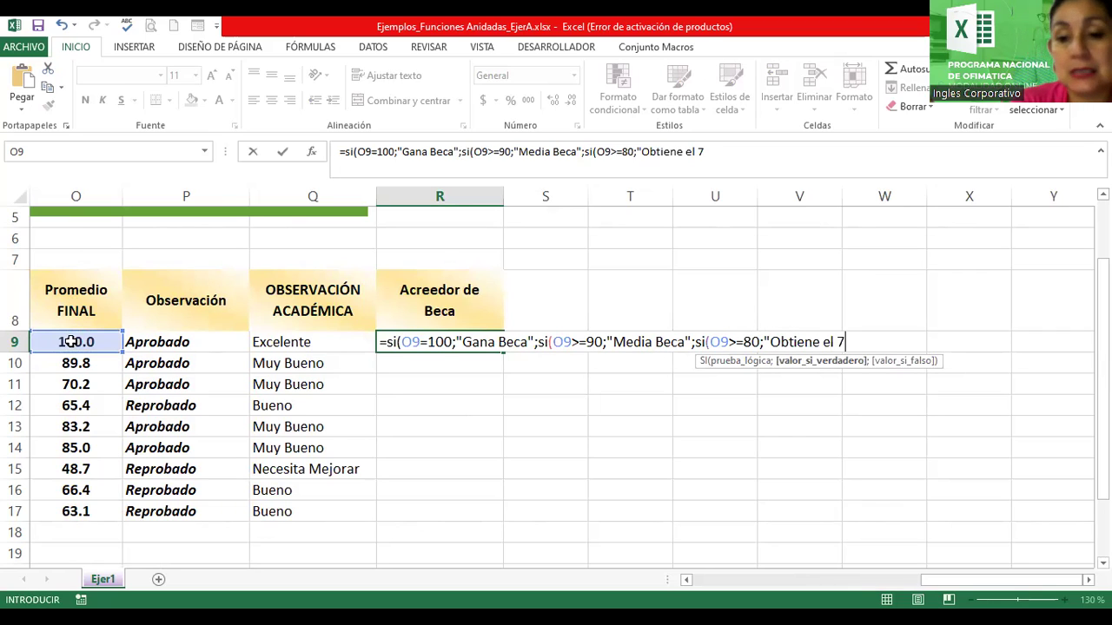
{"action": "type", "text": "0%"}
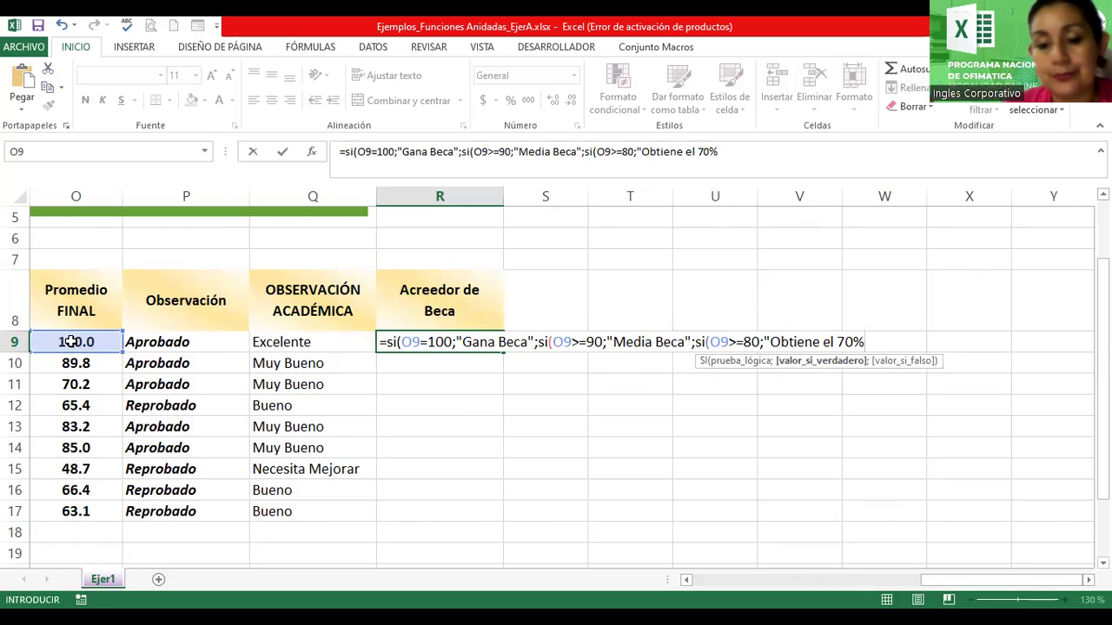
{"action": "type", "text": ";"}
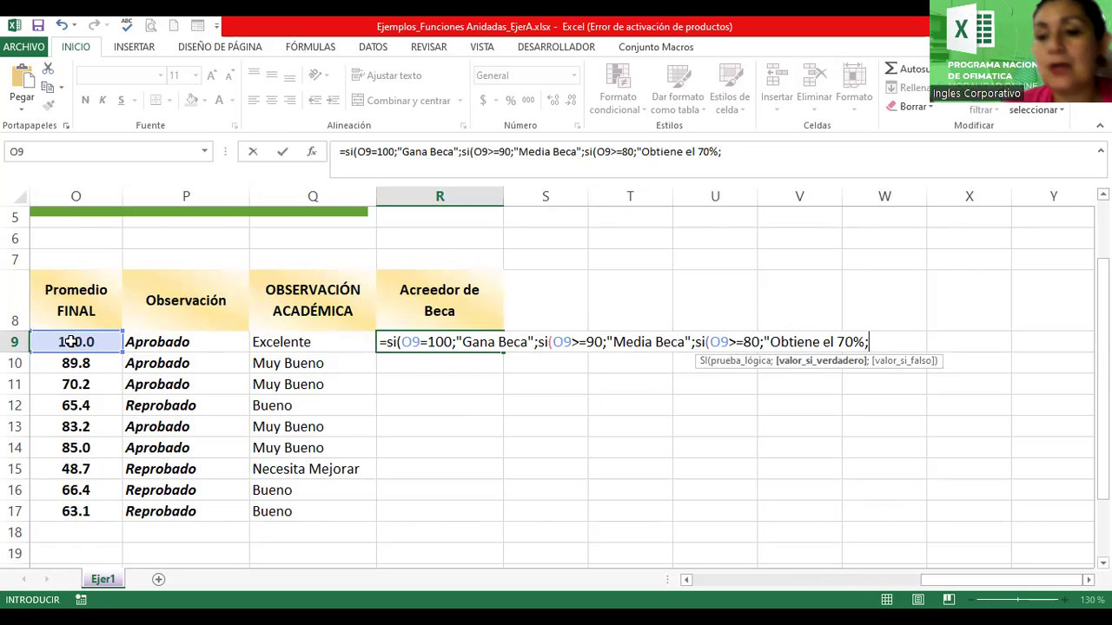
{"action": "type", "text": "\"N"}
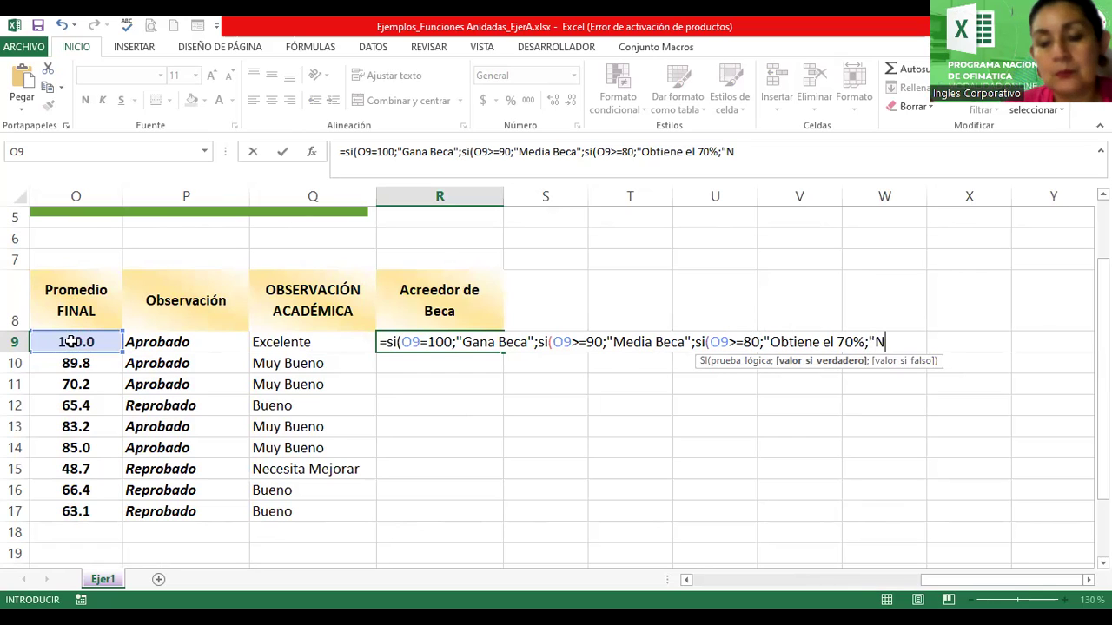
{"action": "type", "text": "o aplica\""}
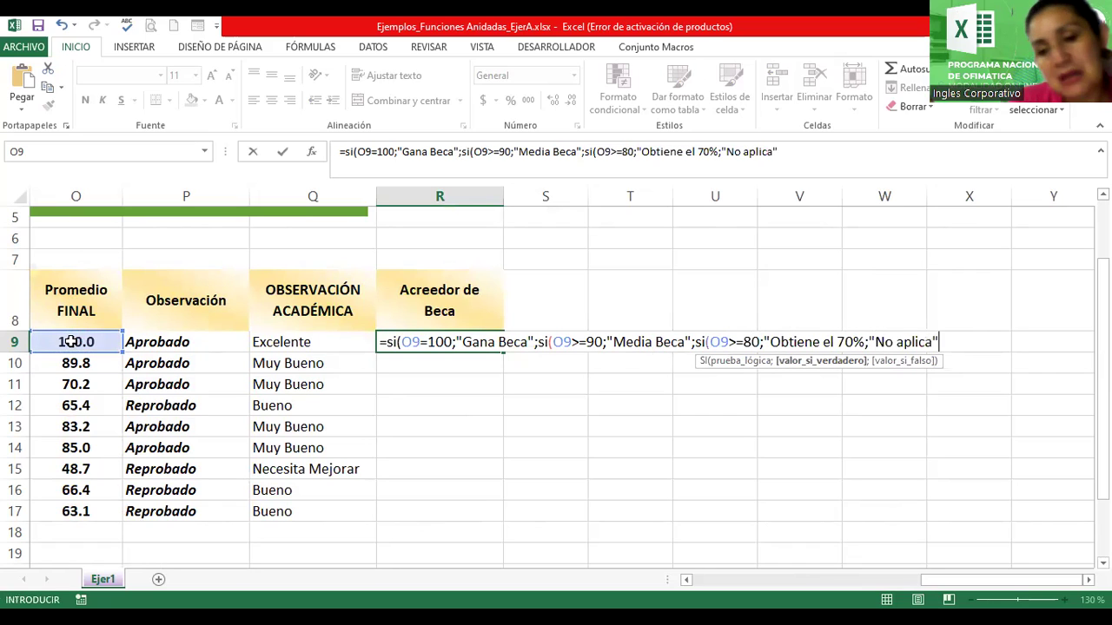
{"action": "type", "text": ")"}
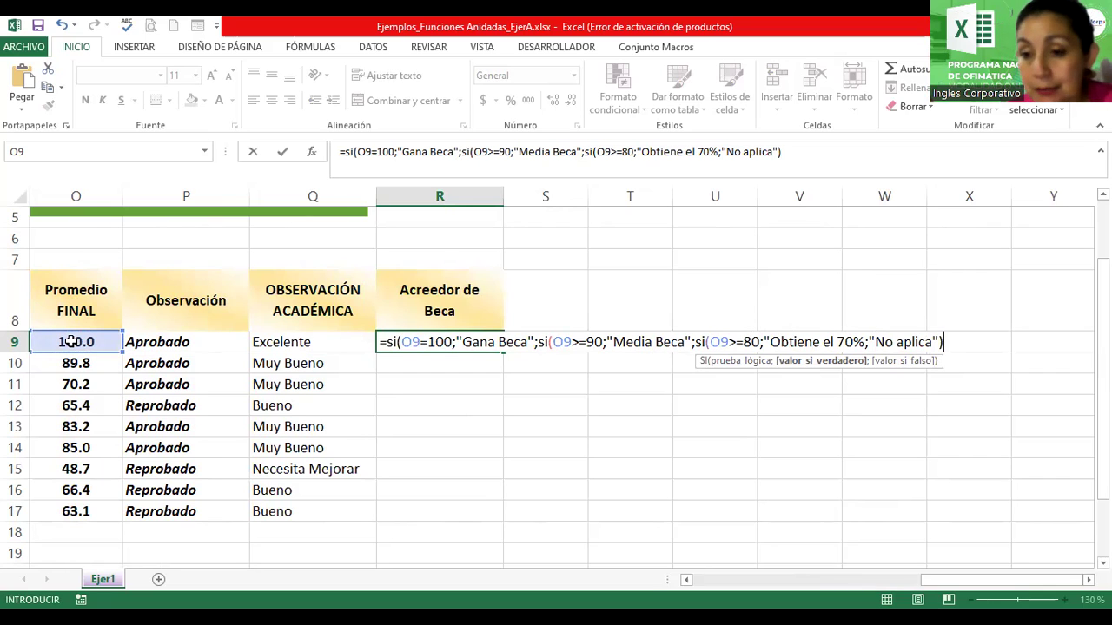
{"action": "type", "text": ")"}
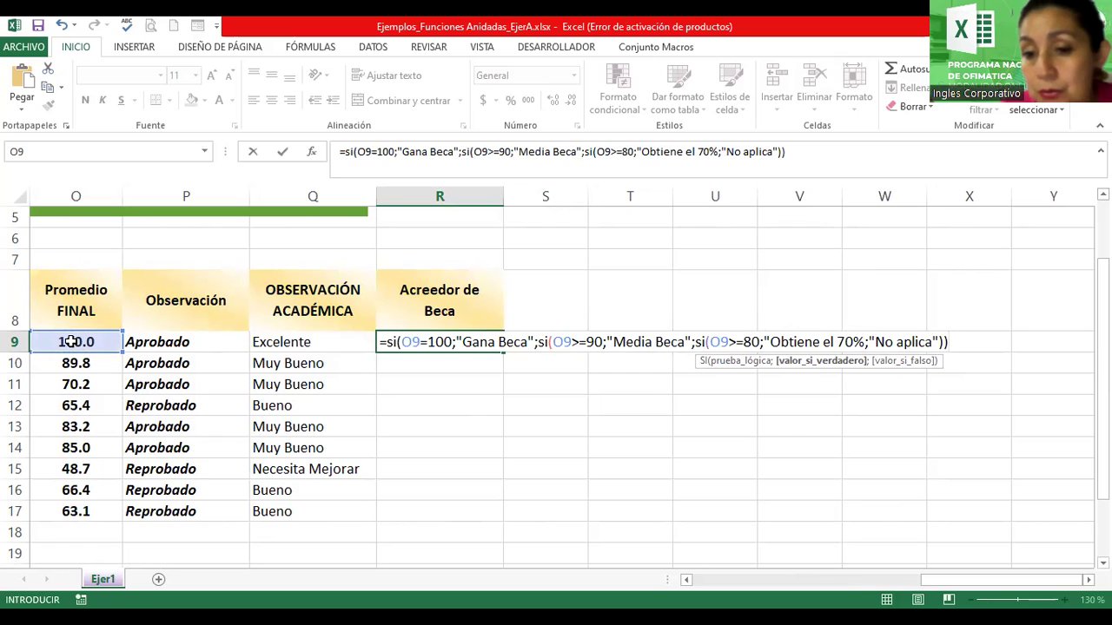
{"action": "type", "text": ")"}
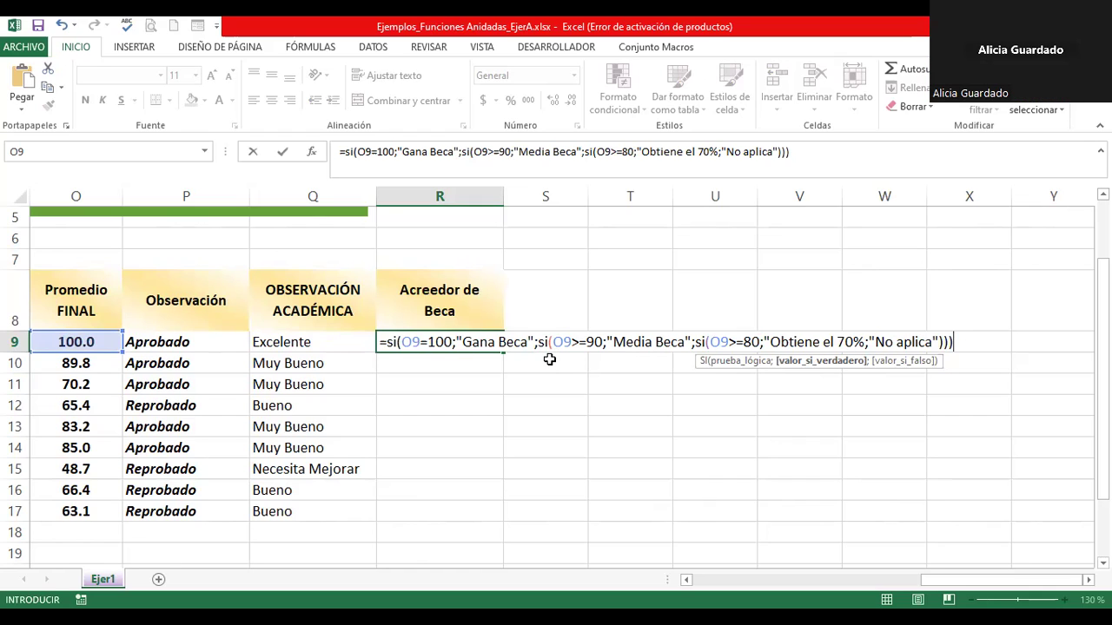
Enter the R9 scholarship formula, accepting Excel's correction, so it shows Gana Beca
{"action": "key", "text": "Return"}
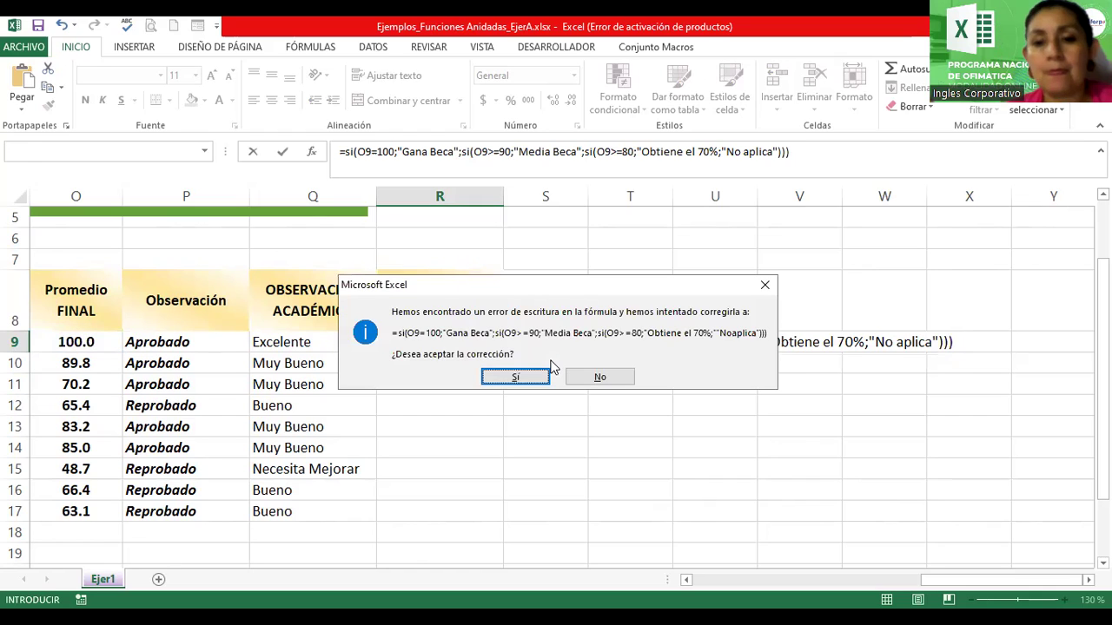
{"action": "key", "text": "Return"}
{"action": "double_click", "coordinate": [393, 344]}
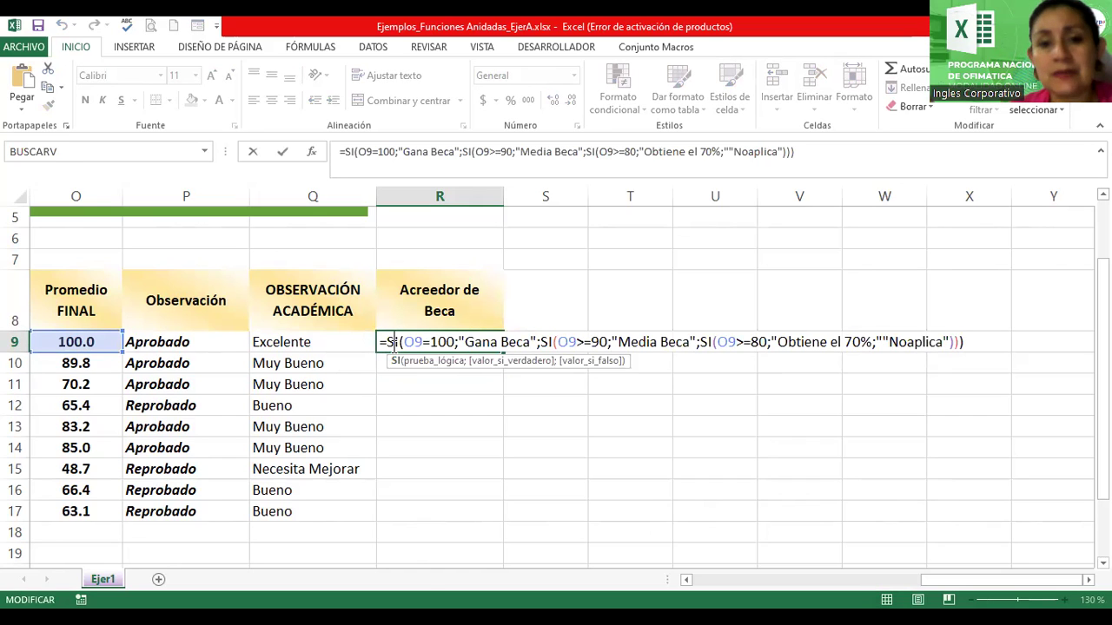
{"action": "key", "text": "Return"}
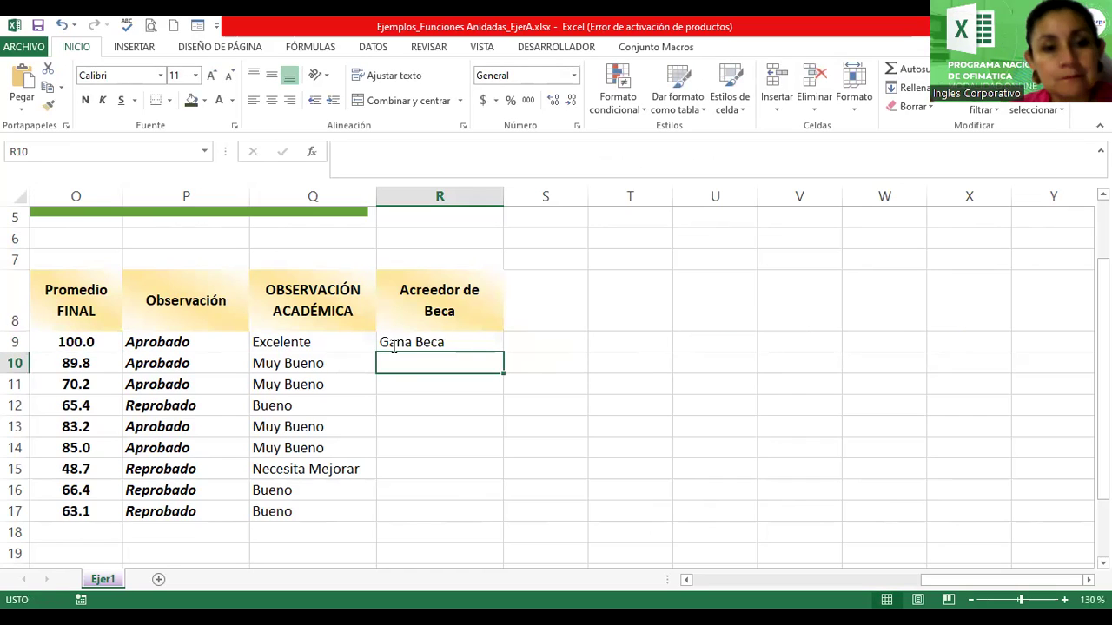
Copy the R9 formula into R10 and inspect its garbled Obtiene el 70% result
{"action": "left_click", "coordinate": [485, 343]}
{"action": "left_click_drag", "start_coordinate": [502, 352], "coordinate": [503, 371]}
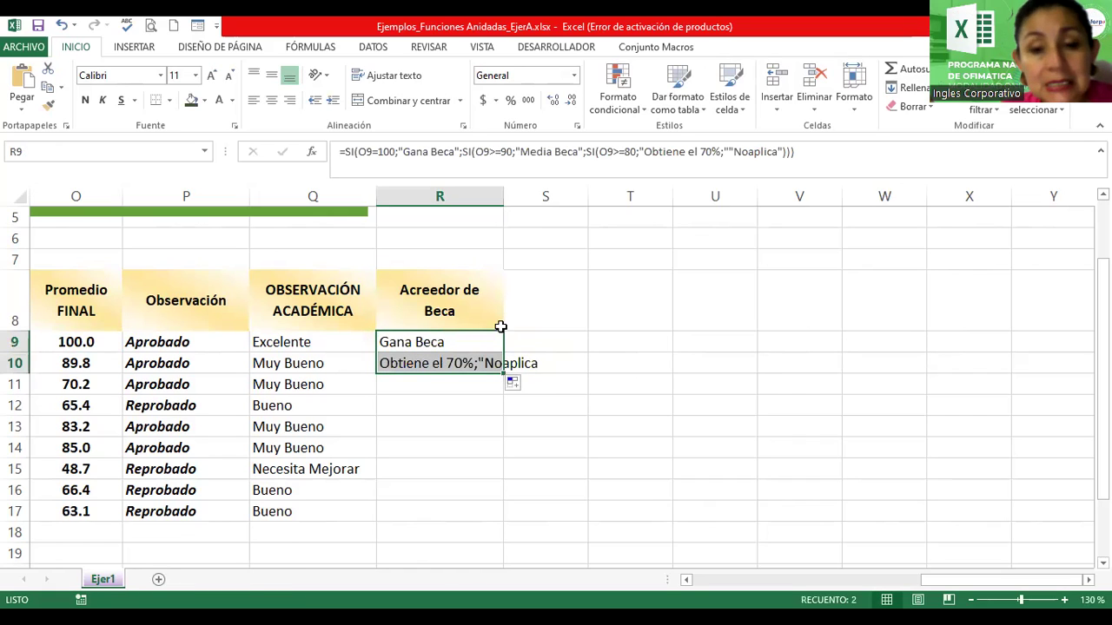
{"action": "double_click", "coordinate": [449, 364]}
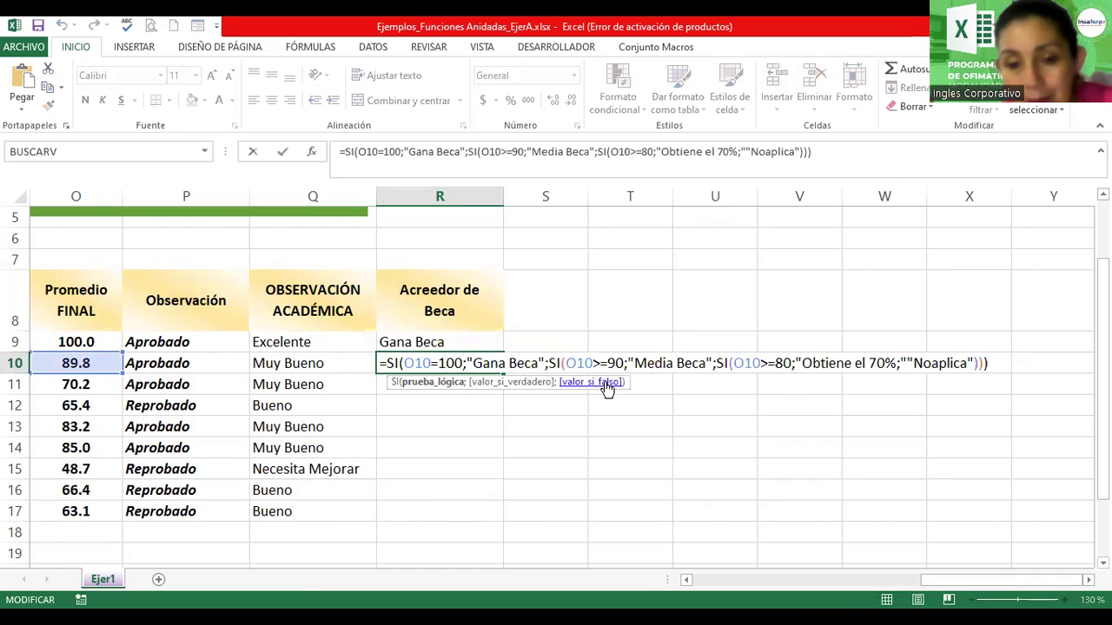
{"action": "key", "text": "Return"}
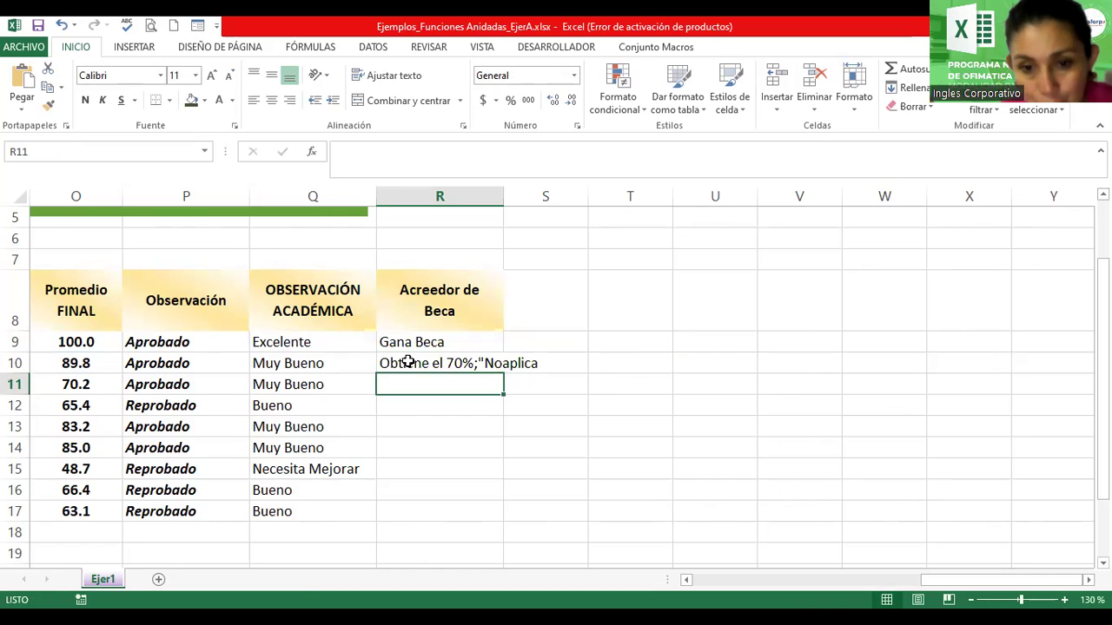
Remove the extra quote before Noaplica in R9's formula
{"action": "double_click", "coordinate": [426, 343]}
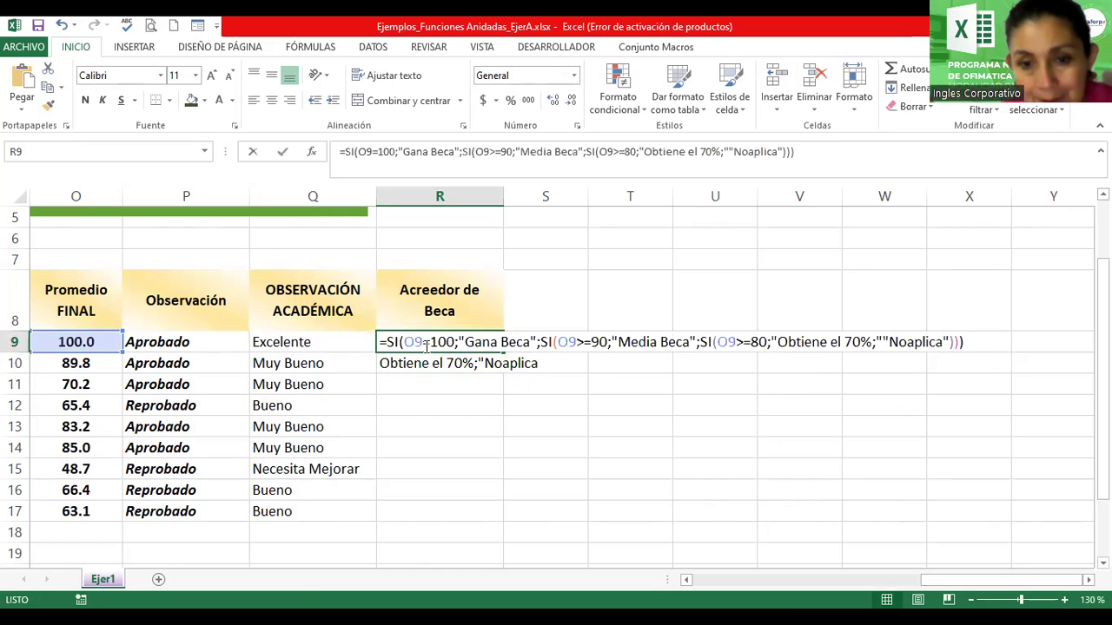
{"action": "left_click", "coordinate": [884, 342]}
{"action": "key", "text": "BackSpace"}
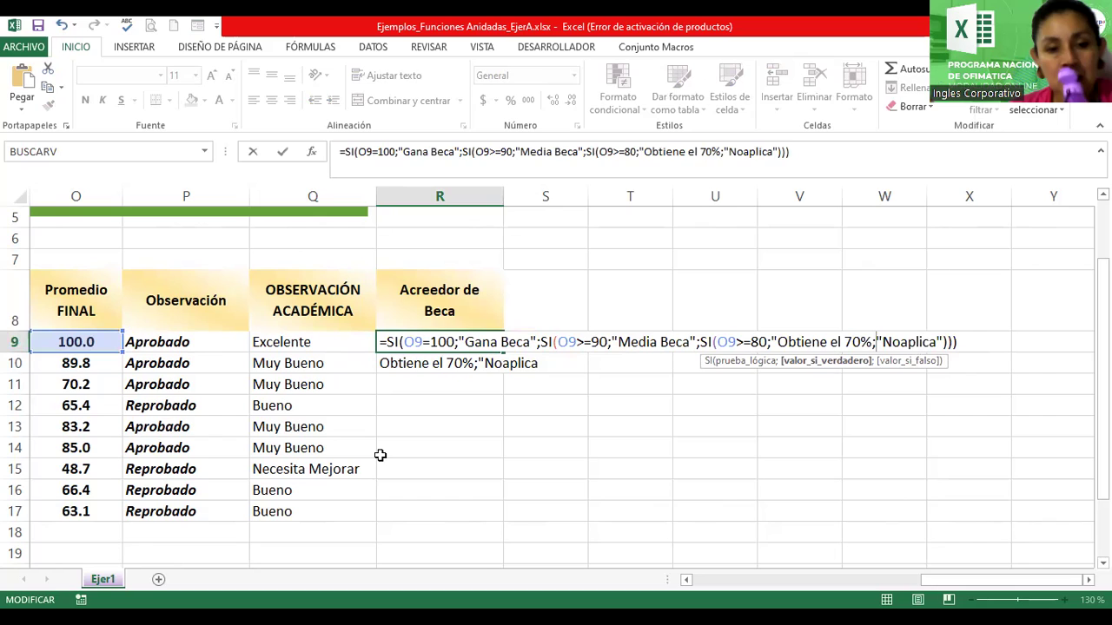
{"action": "key", "text": "Return"}
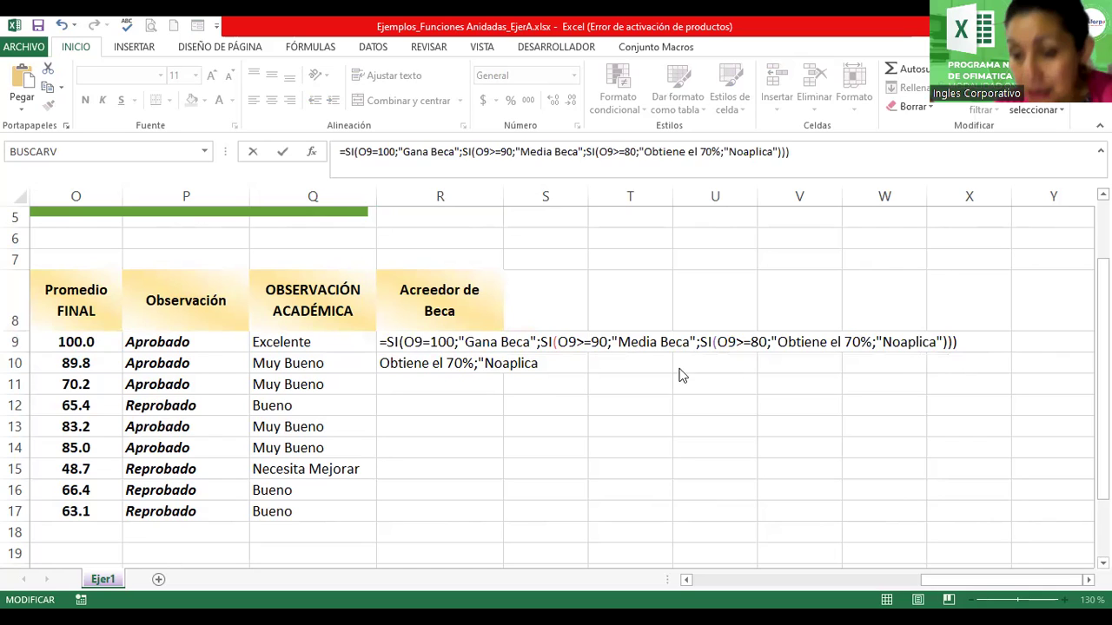
Change R9's fallback text to No Aplica and commit the formula
{"action": "left_click", "coordinate": [901, 341]}
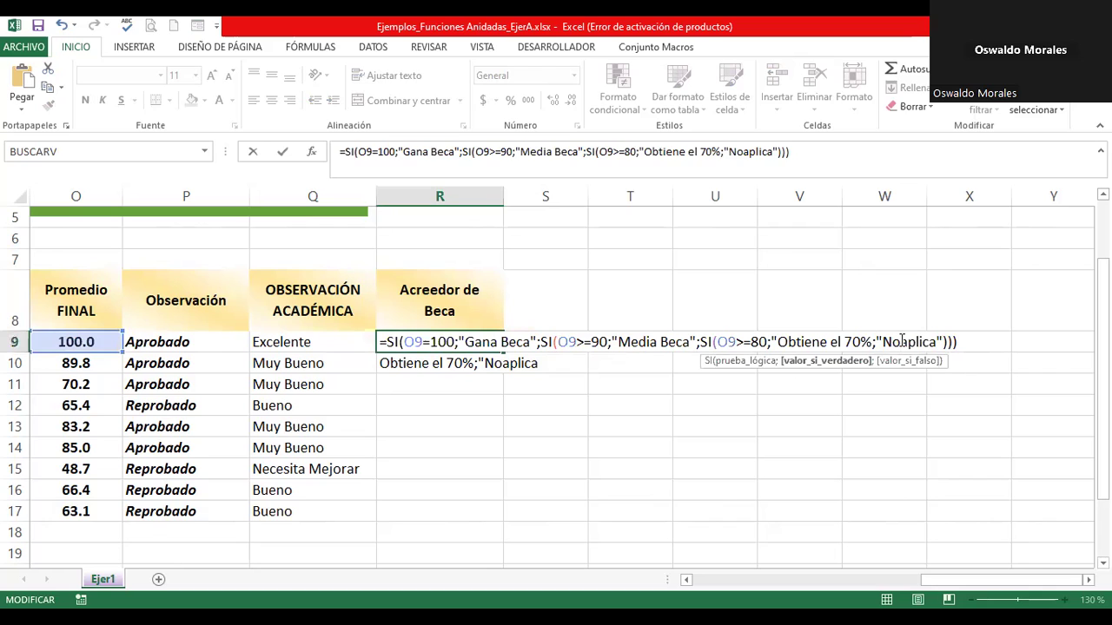
{"action": "key", "text": "Delete"}
{"action": "type", "text": "A"}
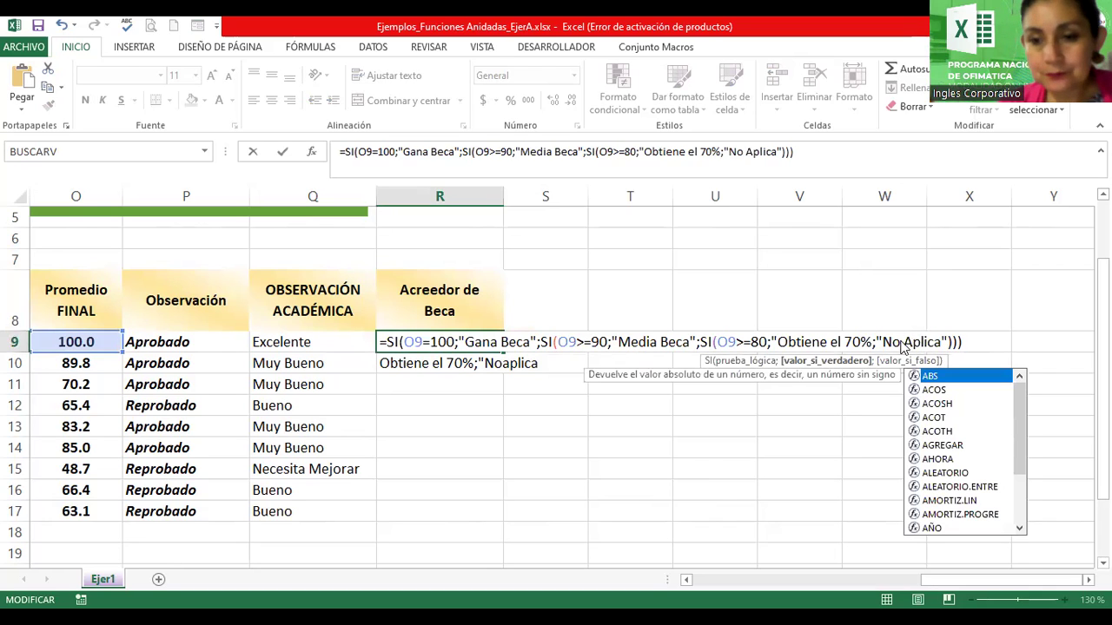
{"action": "key", "text": "Return"}
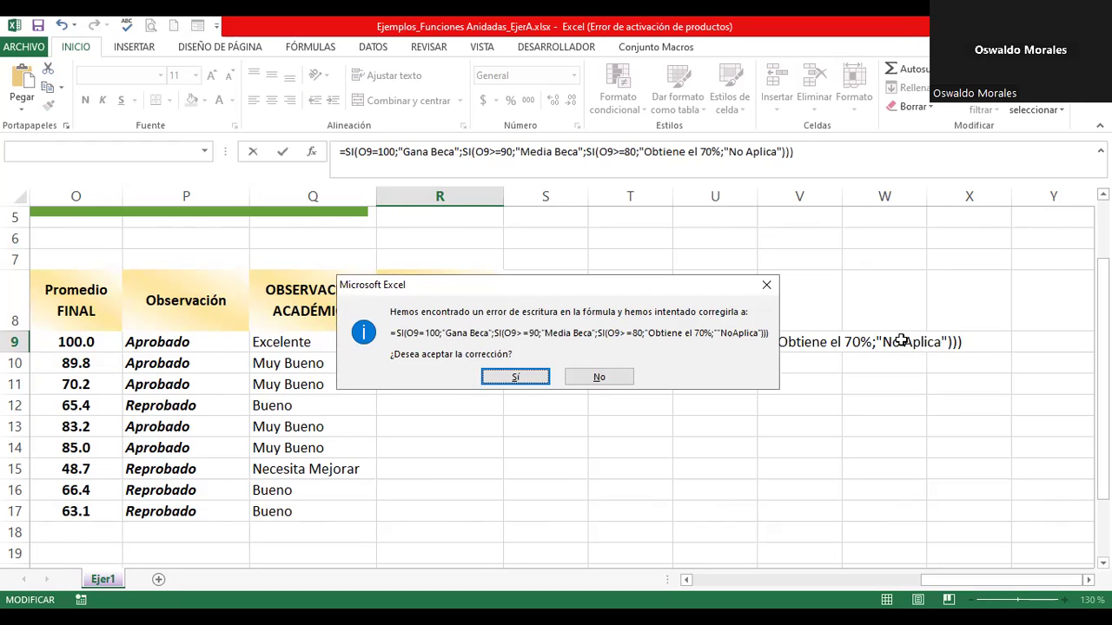
Remove the doubled quote before NoAplica in R9 and accept Excel's correction
{"action": "key", "text": "Return"}
{"action": "double_click", "coordinate": [476, 341]}
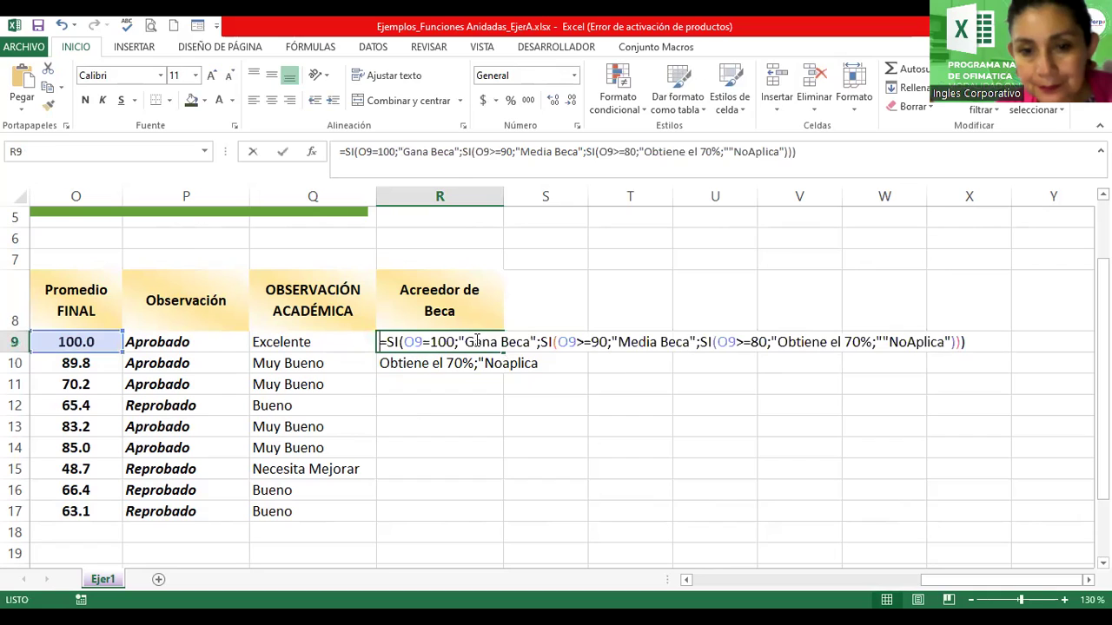
{"action": "left_click", "coordinate": [882, 341]}
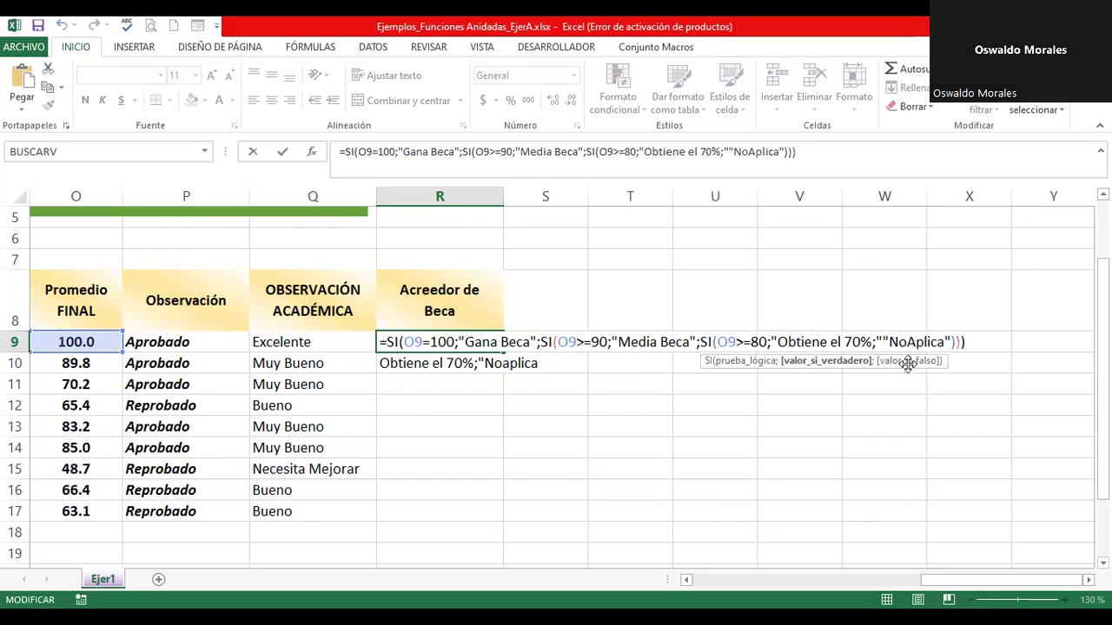
{"action": "key", "text": "BackSpace"}
{"action": "key", "text": "Right"}
{"action": "key", "text": "Right"}
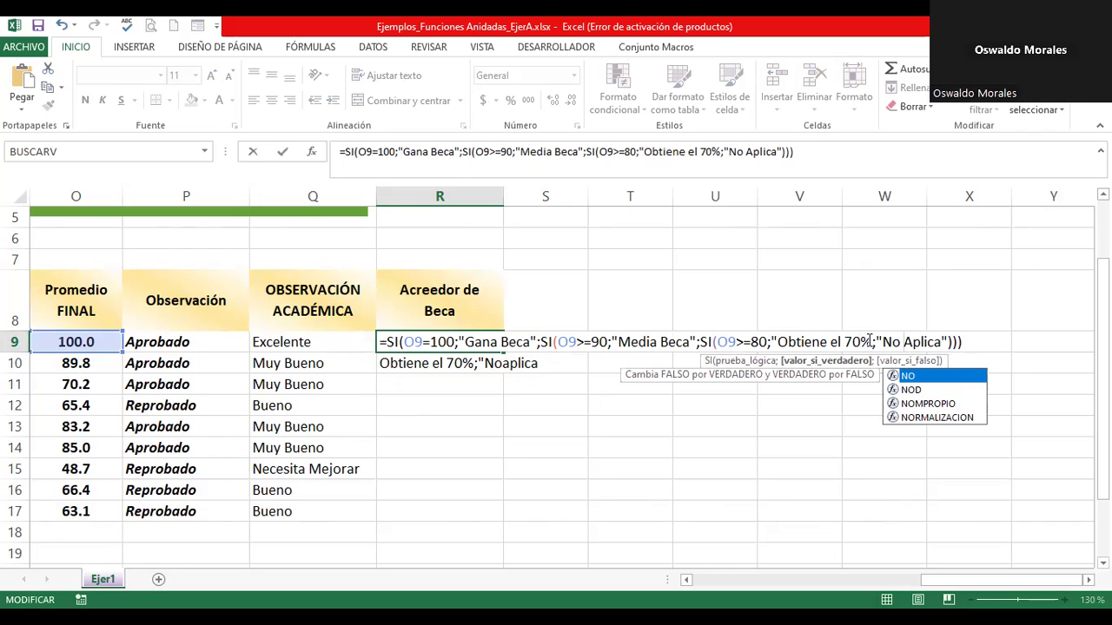
{"action": "left_click", "coordinate": [976, 345]}
{"action": "key", "text": "Return"}
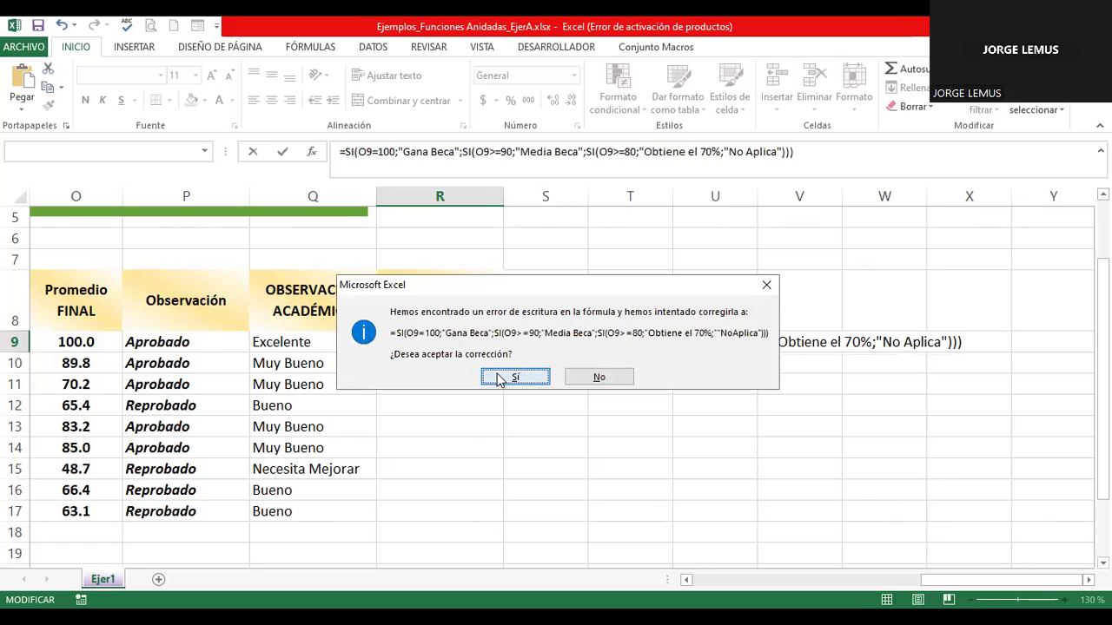
{"action": "key", "text": "Return"}
Add the missing closing quote after 70% and delete the stray quote before NoAplica
{"action": "left_click", "coordinate": [441, 341]}
{"action": "double_click", "coordinate": [441, 341]}
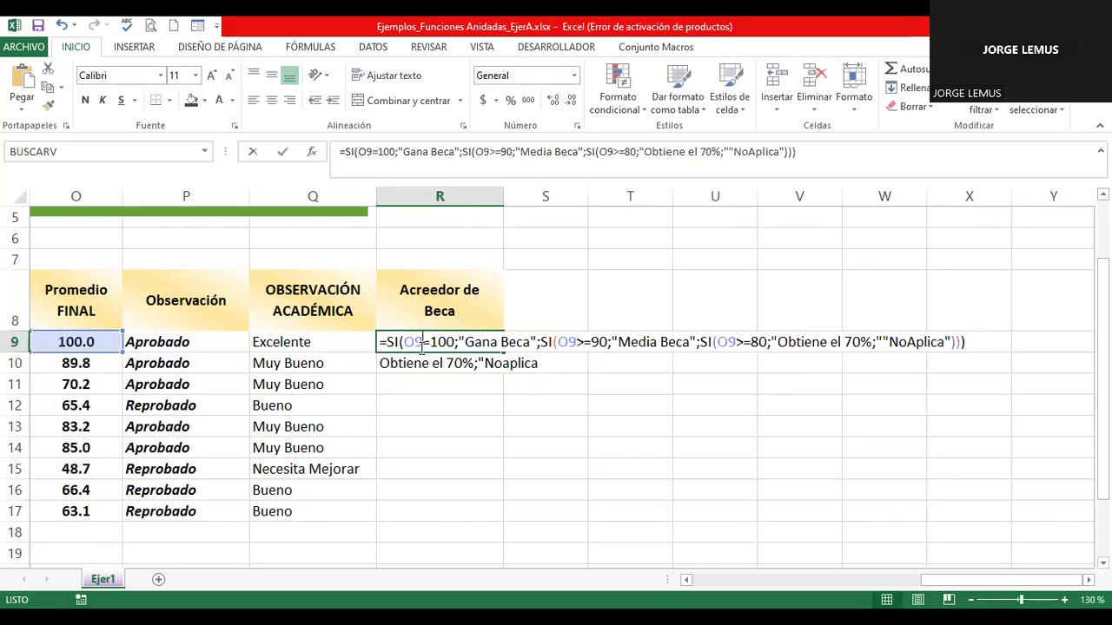
{"action": "left_click", "coordinate": [871, 343]}
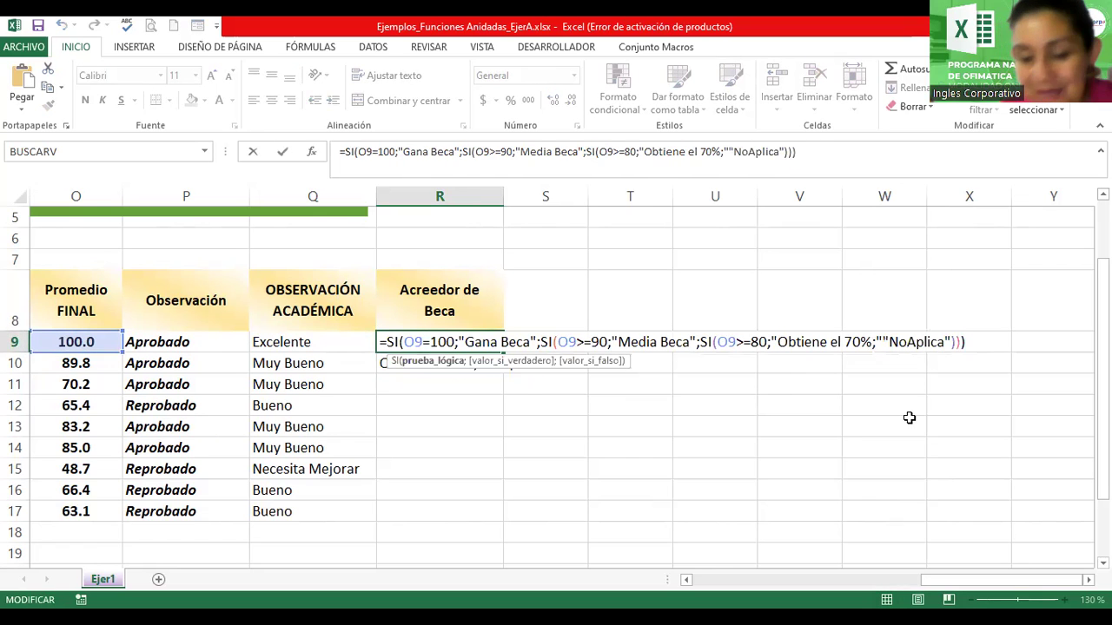
{"action": "type", "text": "\""}
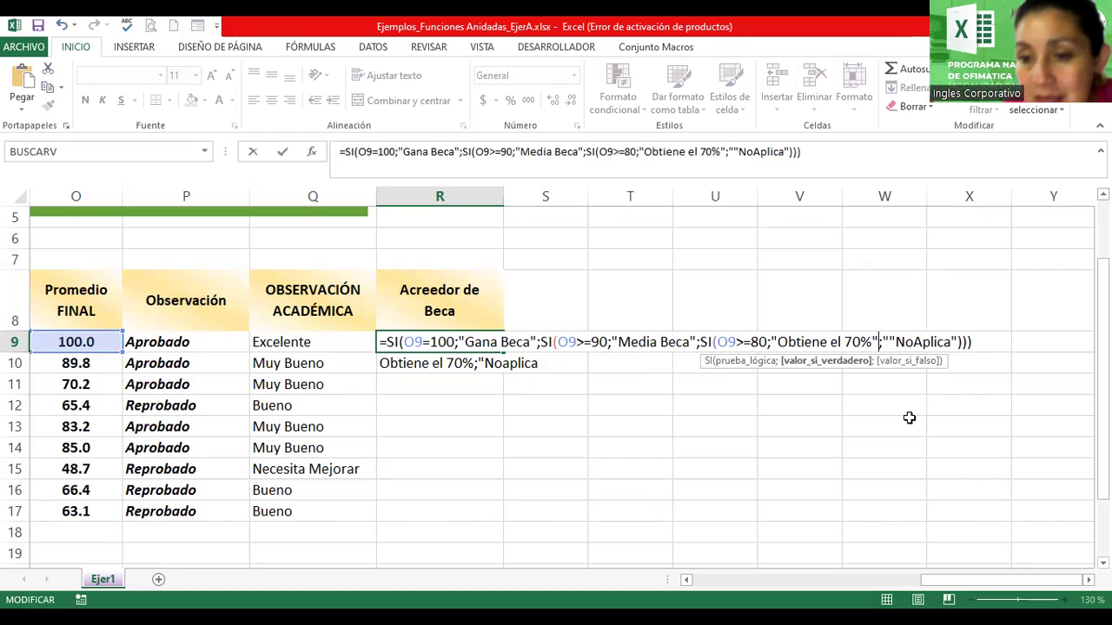
{"action": "key", "text": "Right"}
{"action": "key", "text": "Delete"}
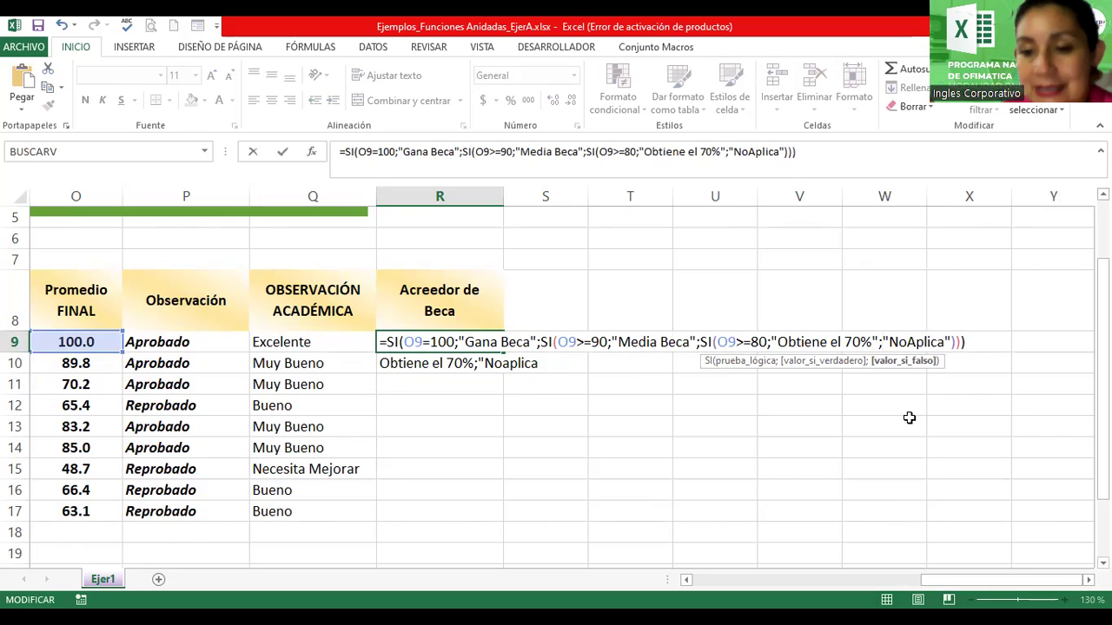
{"action": "key", "text": "Return"}
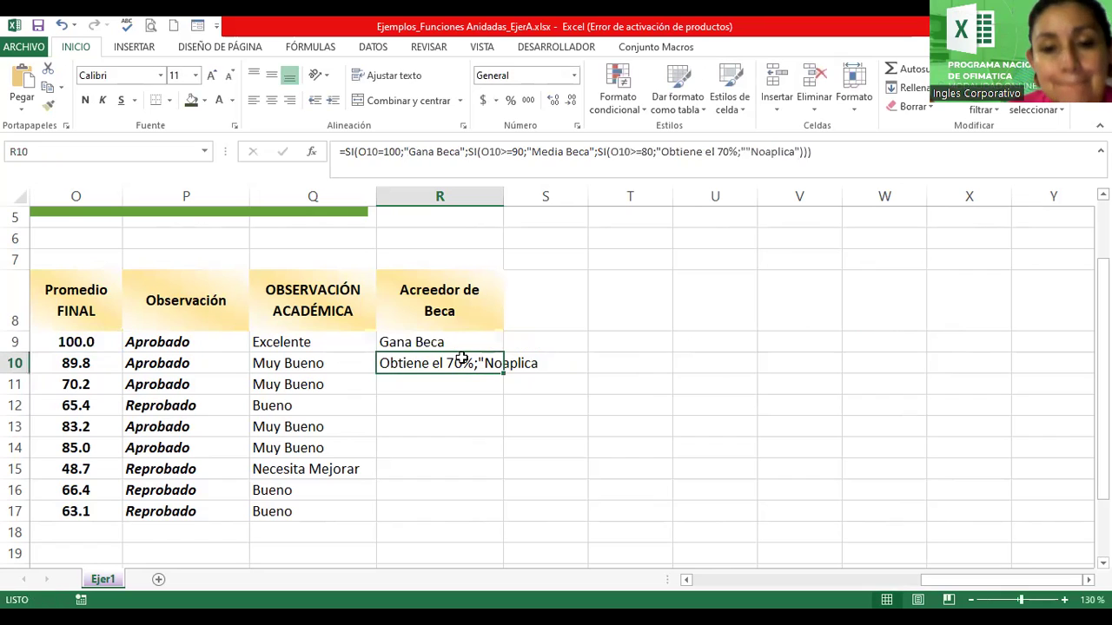
Copy R9's formula into R10 and review its second and third SI conditions
{"action": "left_click", "coordinate": [466, 346]}
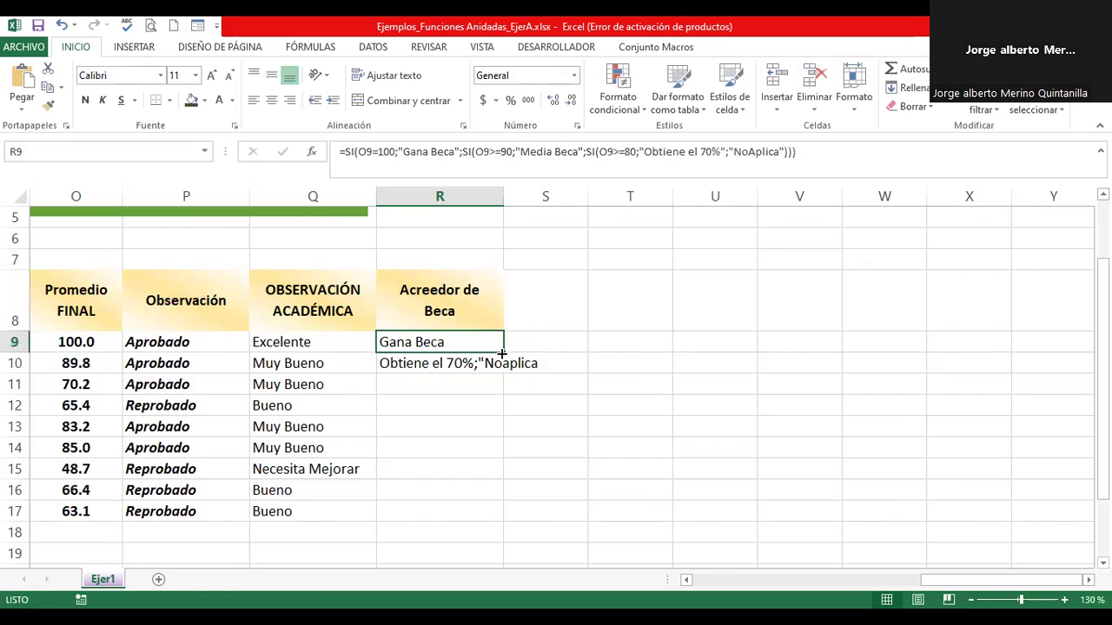
{"action": "left_click_drag", "start_coordinate": [502, 353], "coordinate": [502, 363]}
{"action": "double_click", "coordinate": [496, 345]}
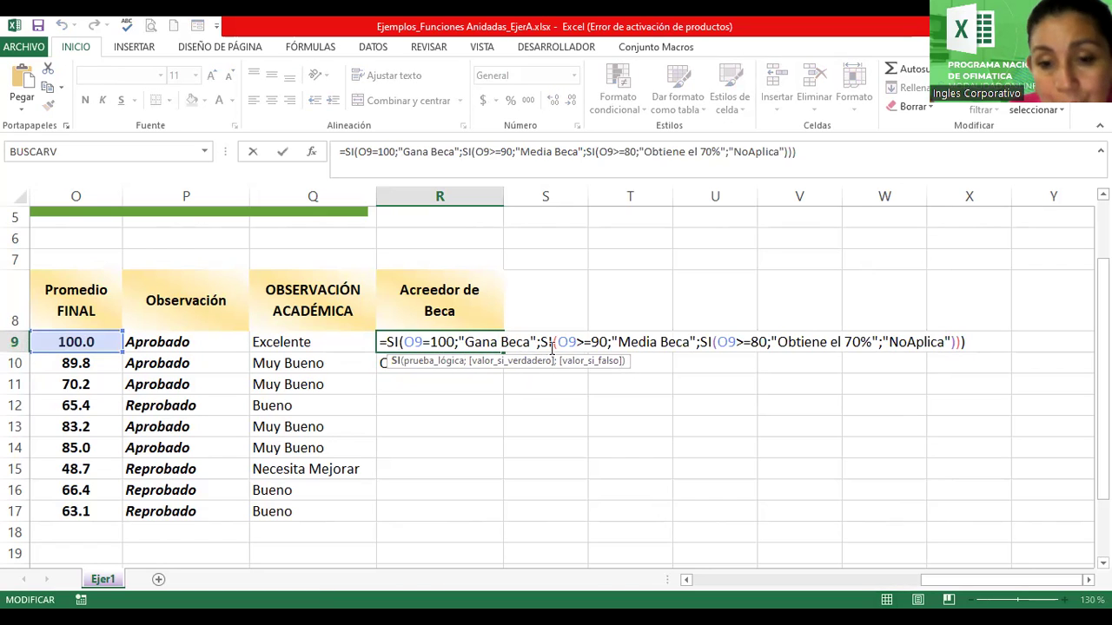
{"action": "left_click", "coordinate": [599, 341]}
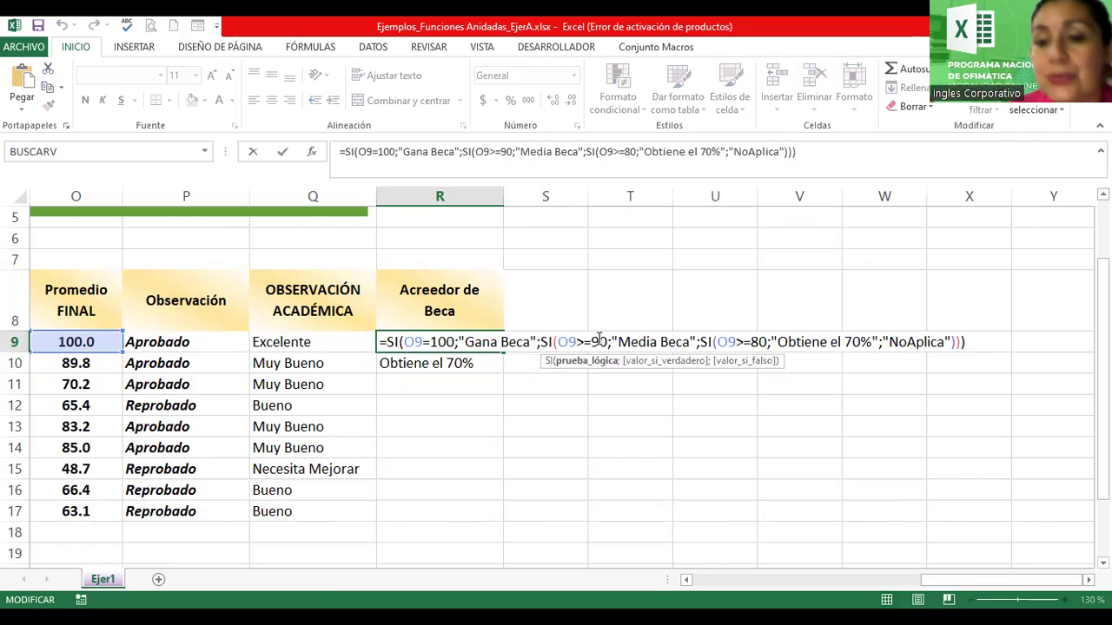
{"action": "left_click", "coordinate": [717, 342]}
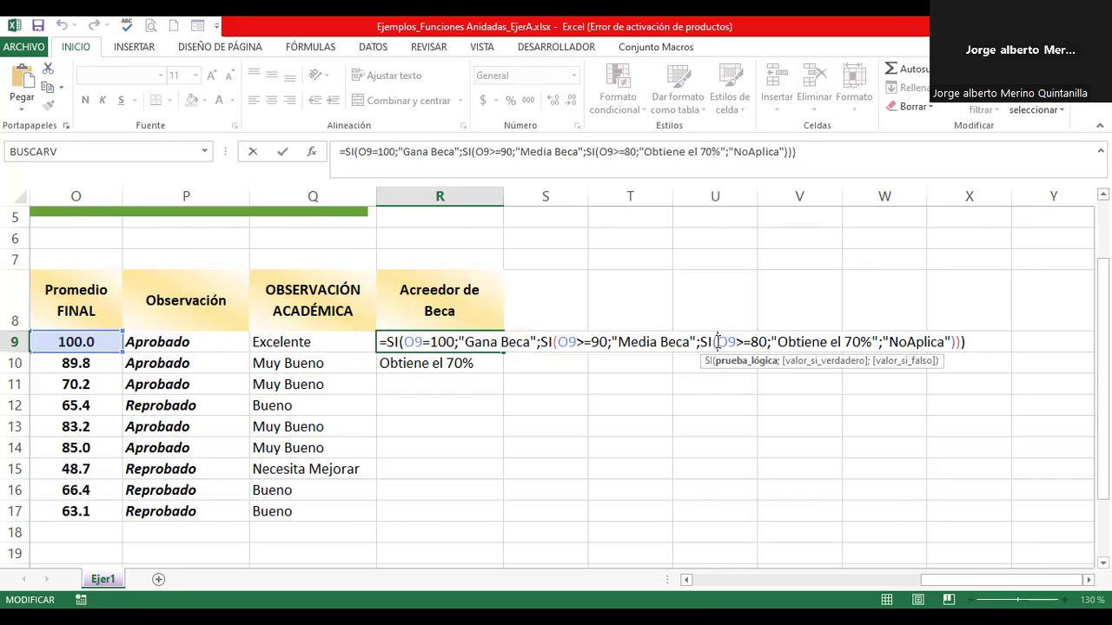
{"action": "key", "text": "Return"}
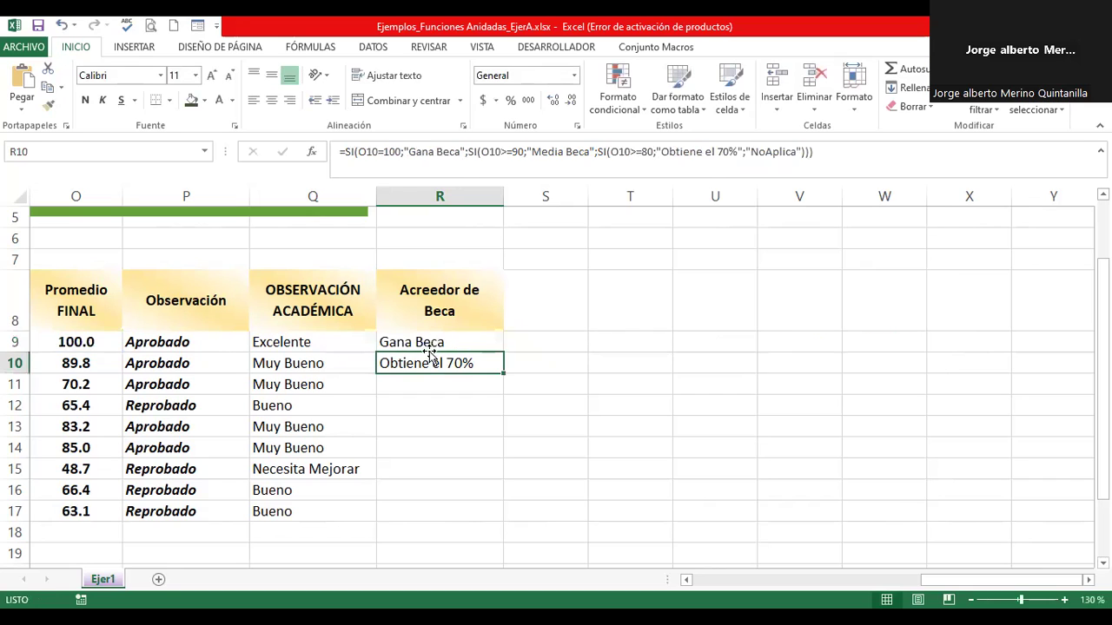
{"action": "left_click", "coordinate": [429, 349]}
Copy the R9 scholarship formula down the column and check a copied cell
{"action": "left_click_drag", "start_coordinate": [503, 354], "coordinate": [512, 473]}
{"action": "left_click", "coordinate": [492, 346]}
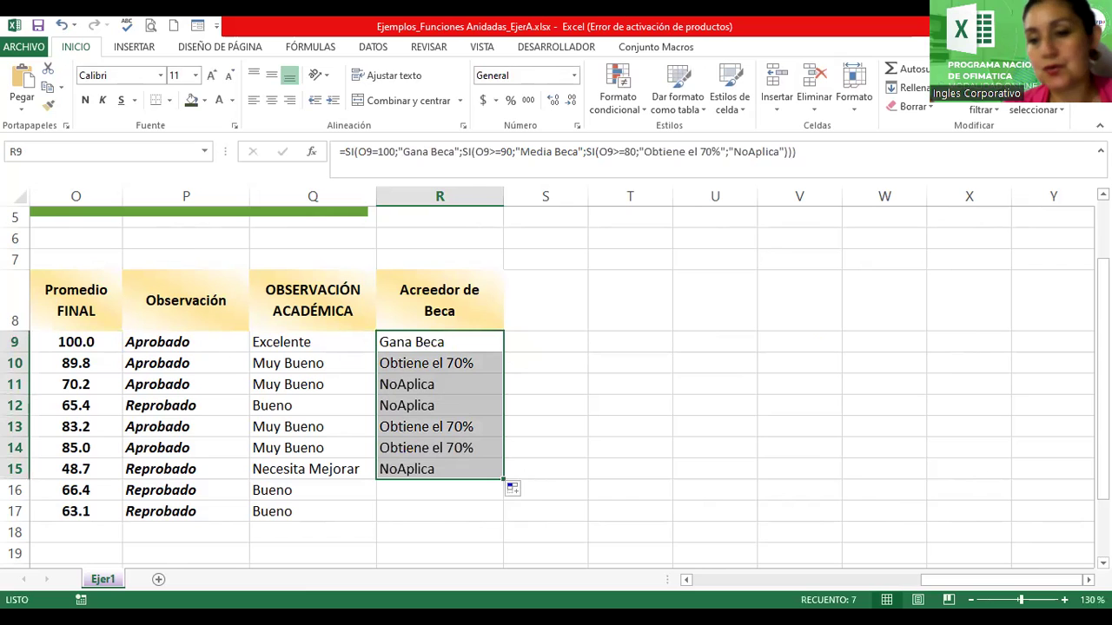
{"action": "scroll", "coordinate": [890, 441], "scroll_direction": "down", "scroll_amount": 2}
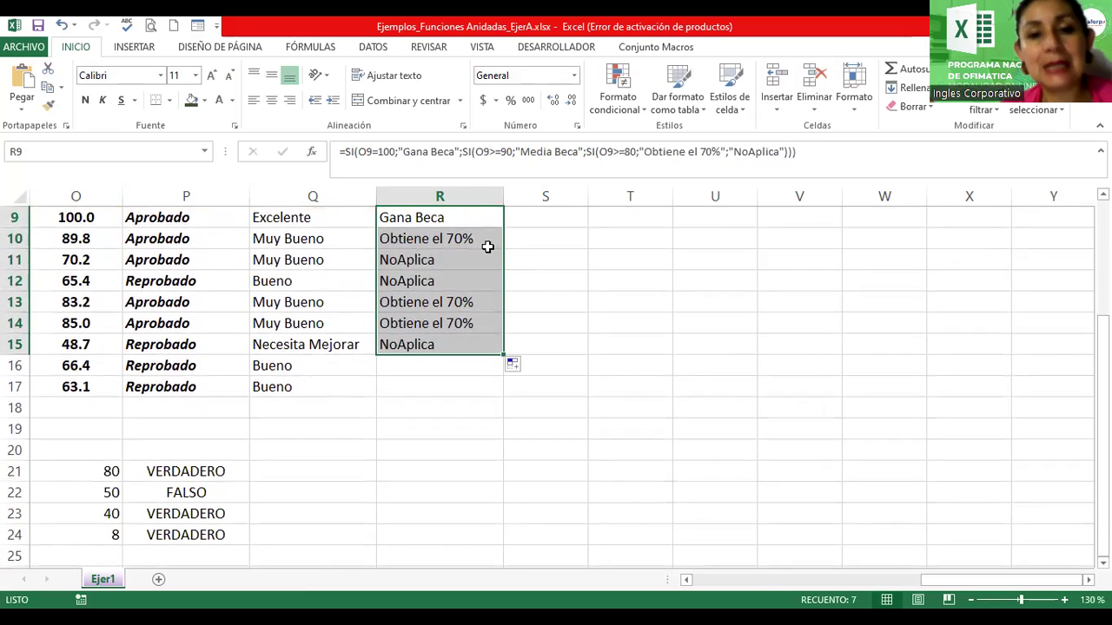
{"action": "left_click", "coordinate": [480, 226]}
{"action": "key", "text": "ctrl+Down"}
Change R9's fallback text from NoAplica to No Aplica
{"action": "double_click", "coordinate": [474, 216]}
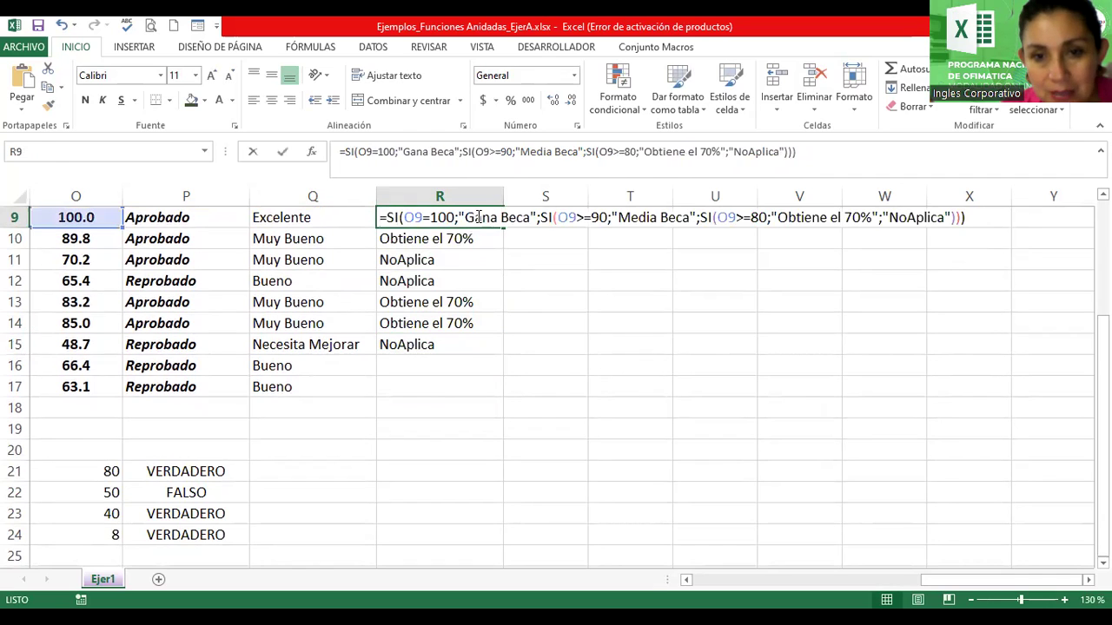
{"action": "left_click", "coordinate": [911, 217]}
{"action": "key", "text": "Return"}
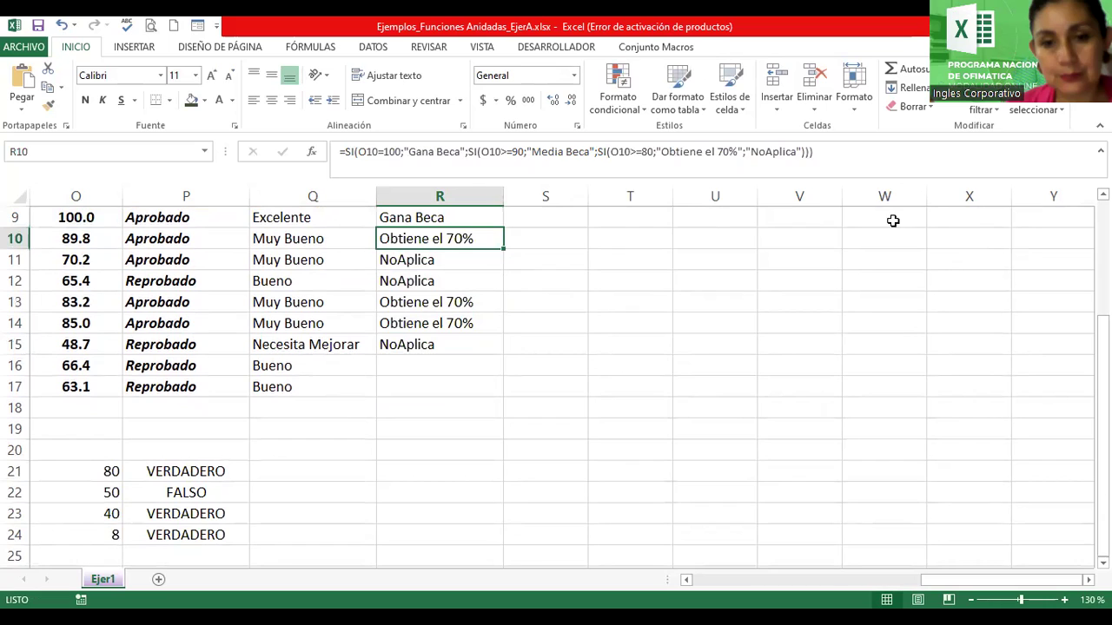
{"action": "left_click", "coordinate": [501, 218]}
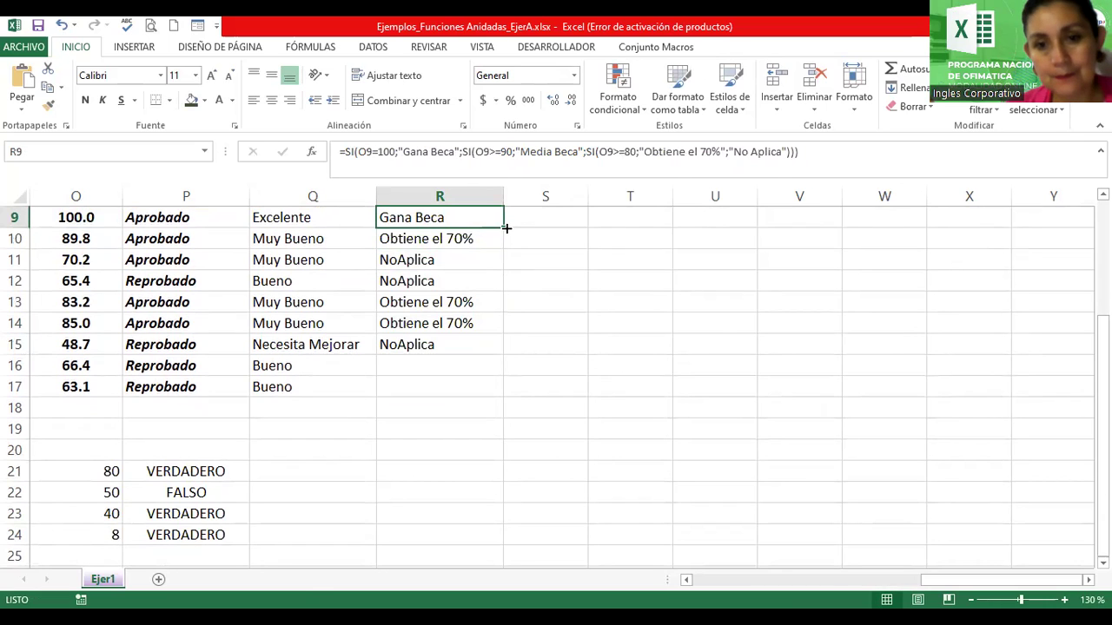
Fill the updated formula down through R17 and review the scholarship results
{"action": "double_click", "coordinate": [503, 225]}
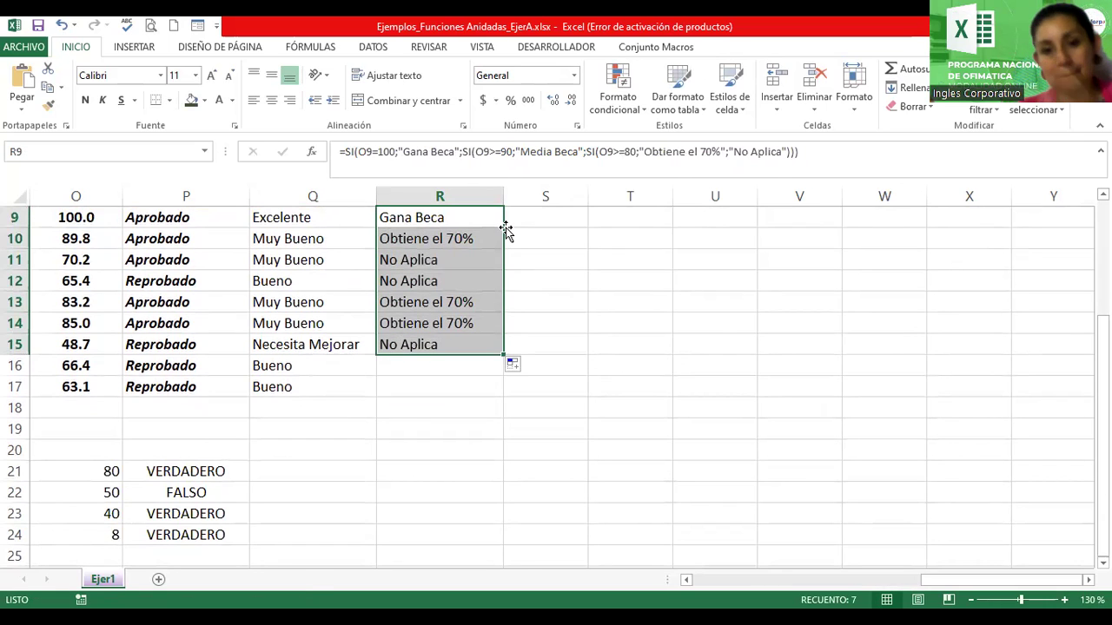
{"action": "left_click_drag", "start_coordinate": [503, 354], "coordinate": [501, 395]}
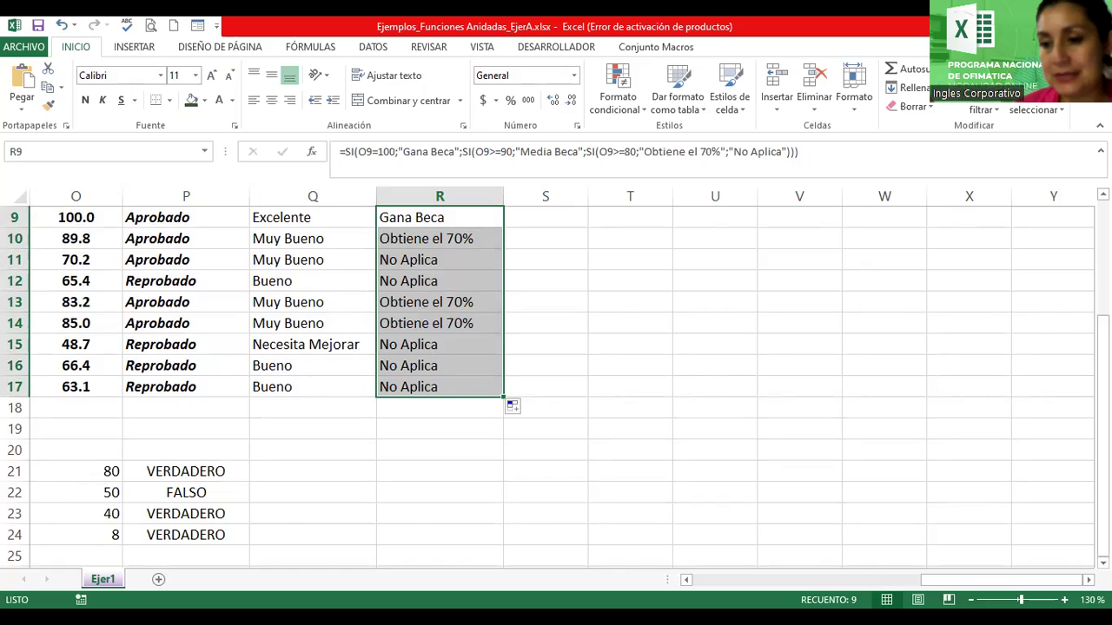
{"action": "scroll", "coordinate": [556, 383], "scroll_direction": "up", "scroll_amount": 1}
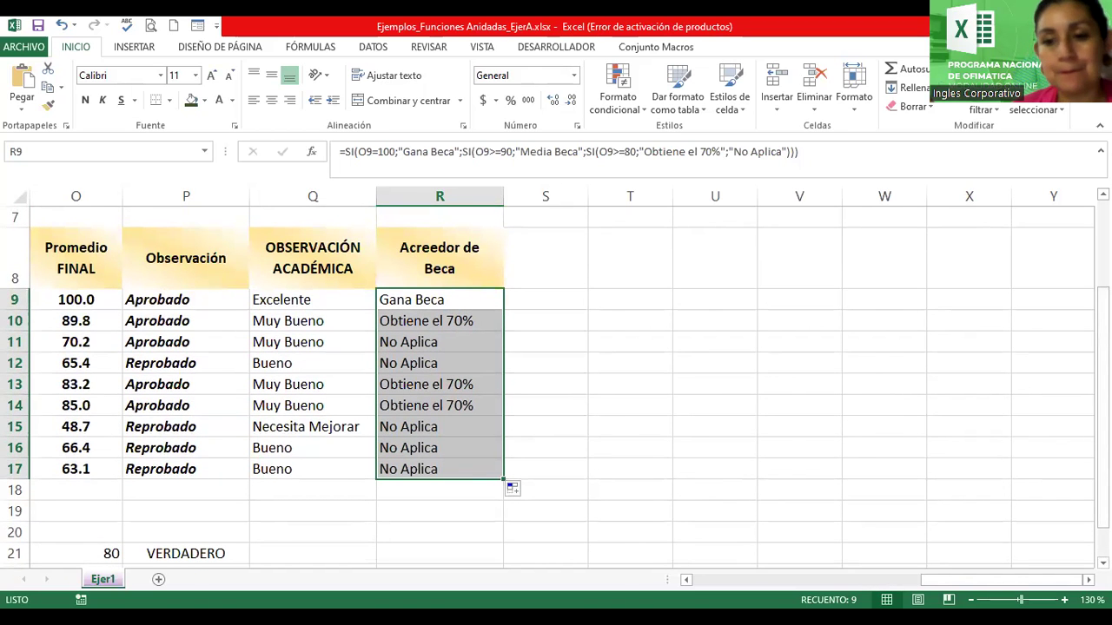
{"action": "scroll", "coordinate": [987, 538], "scroll_direction": "down", "scroll_amount": 1}
{"action": "scroll", "coordinate": [987, 538], "scroll_direction": "down", "scroll_amount": 1}
{"action": "scroll", "coordinate": [986, 538], "scroll_direction": "down", "scroll_amount": 1}
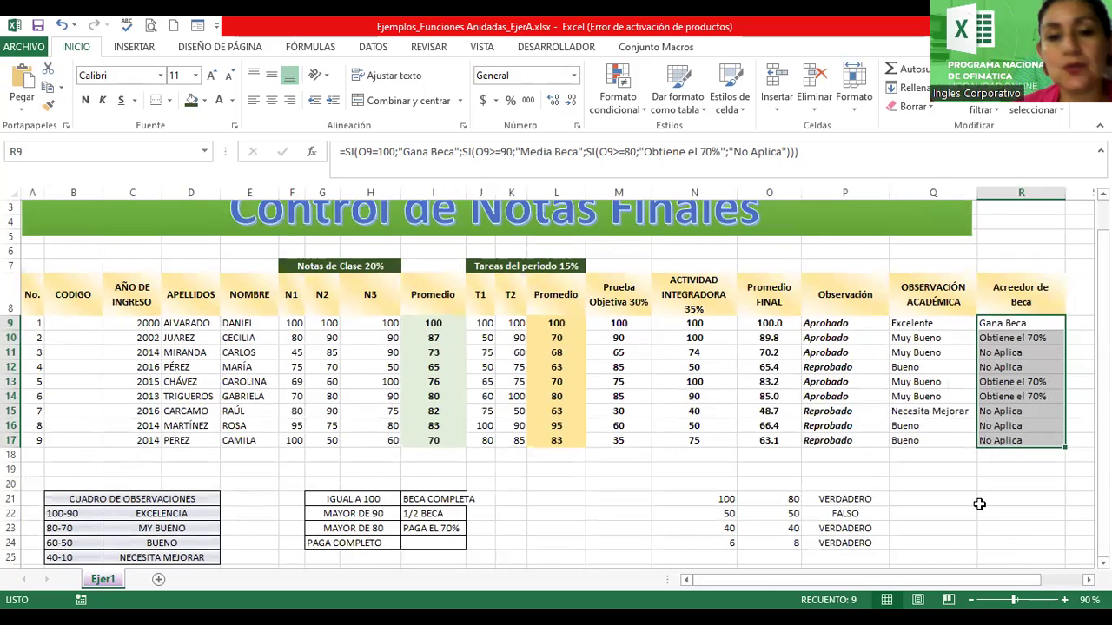
Give the grade table A8:R17 a thick outside border
{"action": "left_click_drag", "start_coordinate": [32, 295], "coordinate": [769, 447]}
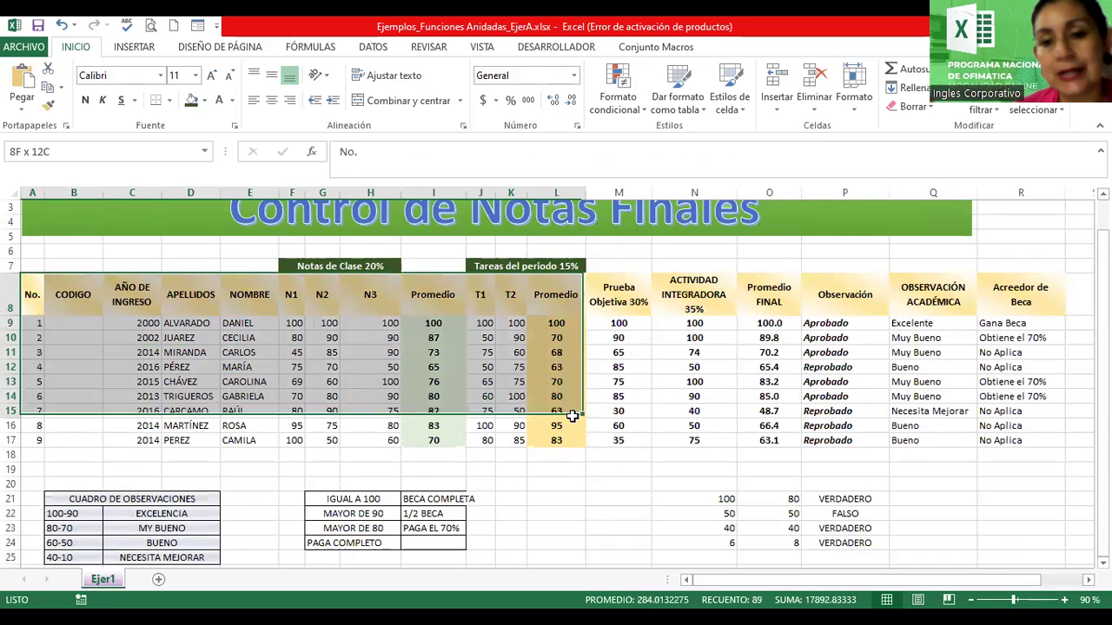
{"action": "left_click_drag", "start_coordinate": [769, 448], "coordinate": [1008, 441]}
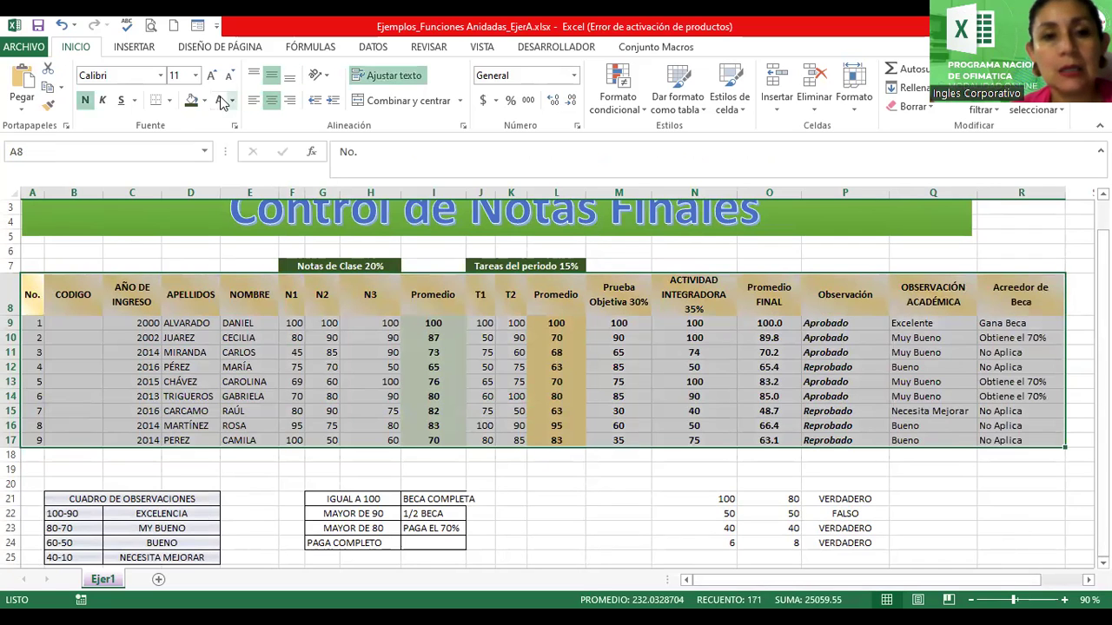
{"action": "left_click", "coordinate": [170, 100]}
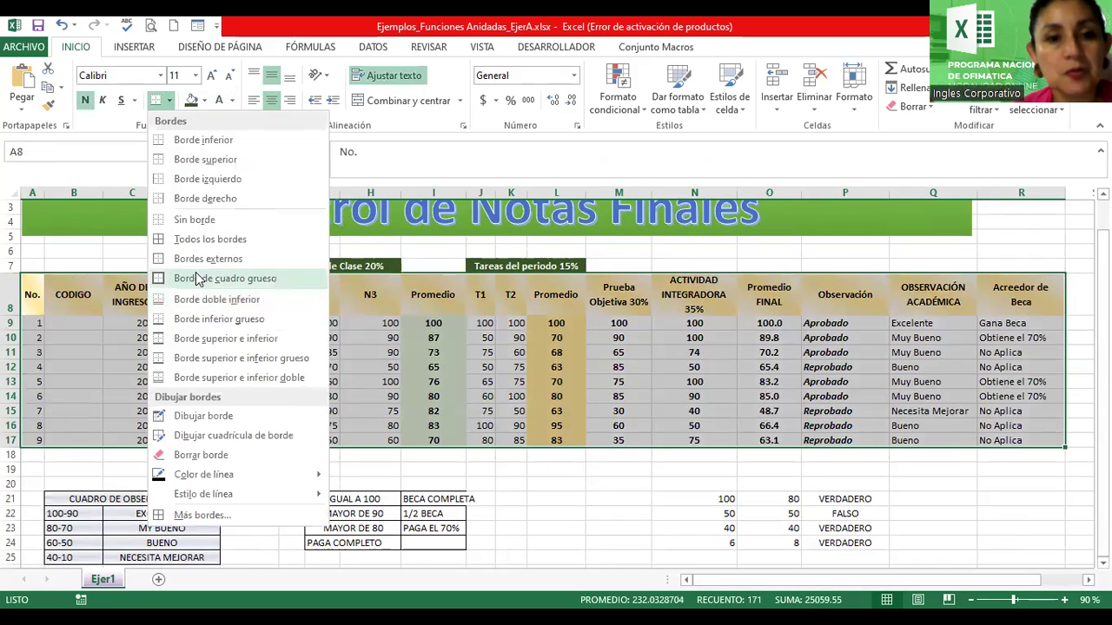
{"action": "left_click", "coordinate": [170, 102]}
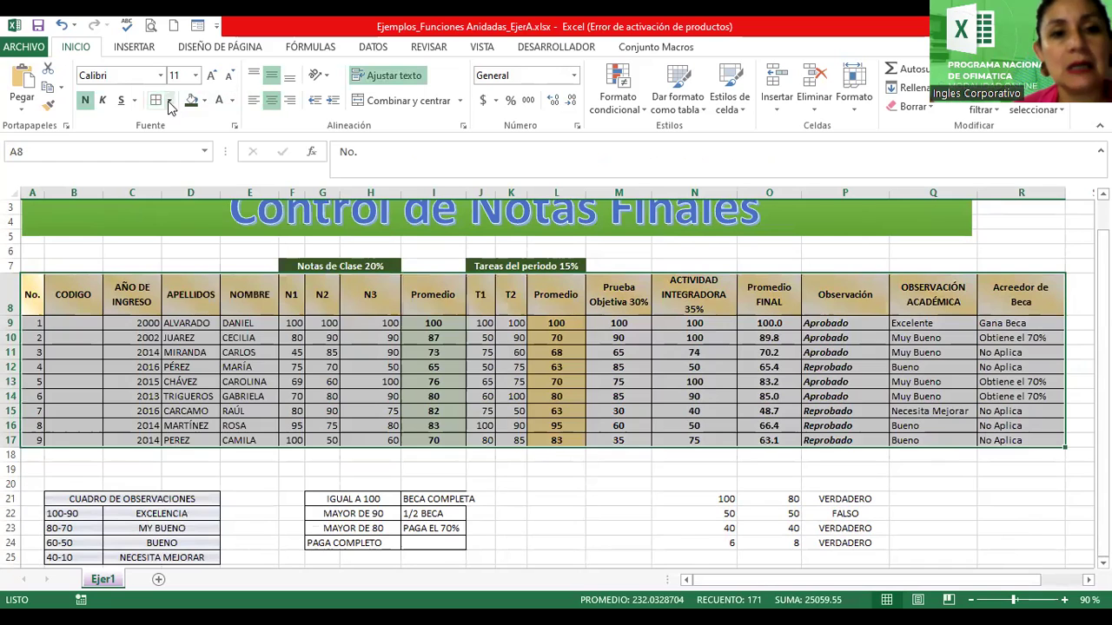
{"action": "left_click", "coordinate": [170, 101]}
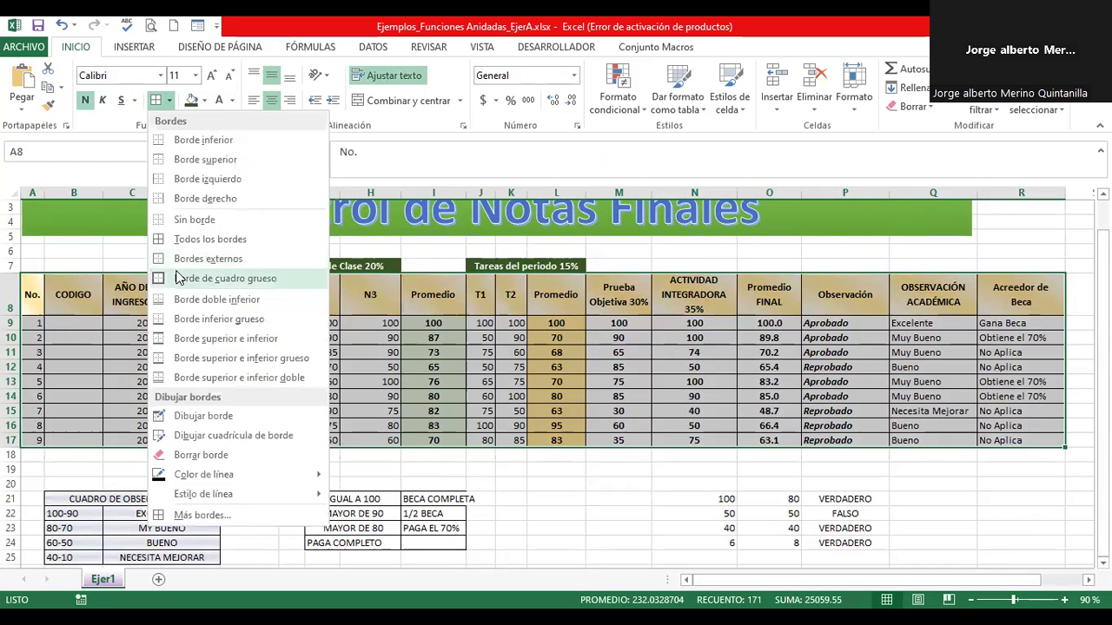
{"action": "left_click", "coordinate": [178, 278]}
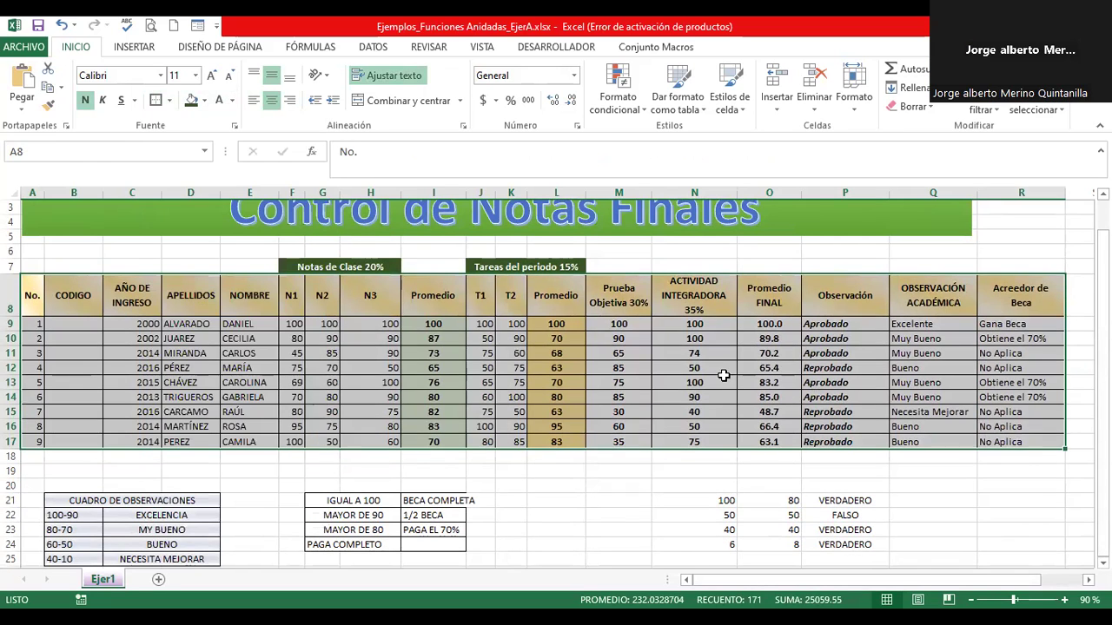
{"action": "left_click", "coordinate": [721, 382]}
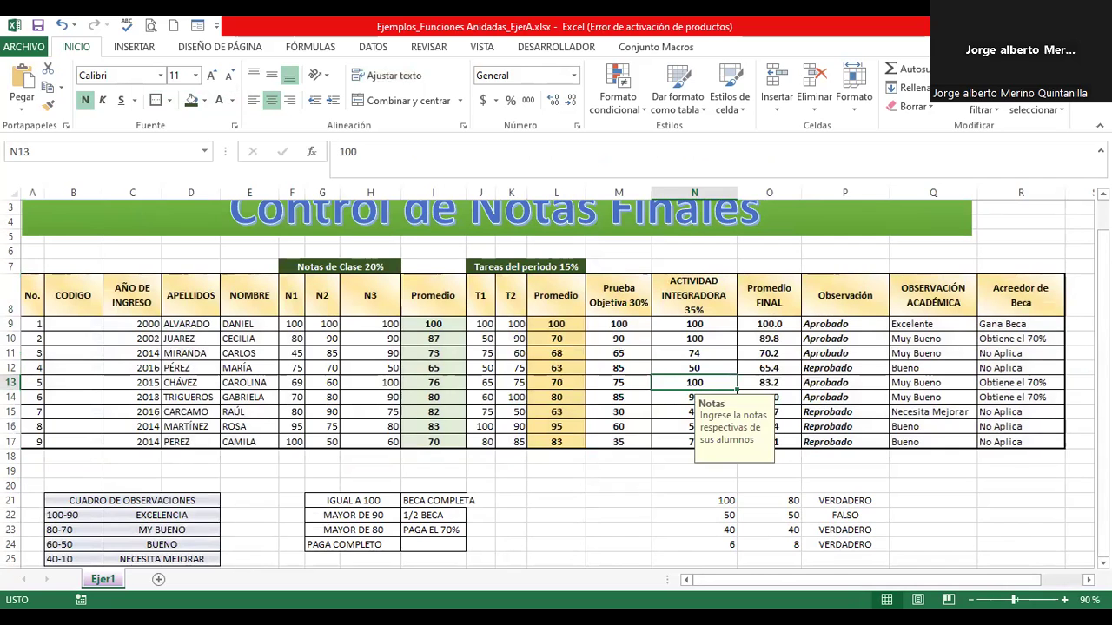
Stretch the green title banner right so it spans through column R
{"action": "scroll", "coordinate": [714, 249], "scroll_direction": "down", "scroll_amount": 1, "text": "ctrl"}
{"action": "scroll", "coordinate": [714, 248], "scroll_direction": "down", "scroll_amount": 1, "text": "ctrl"}
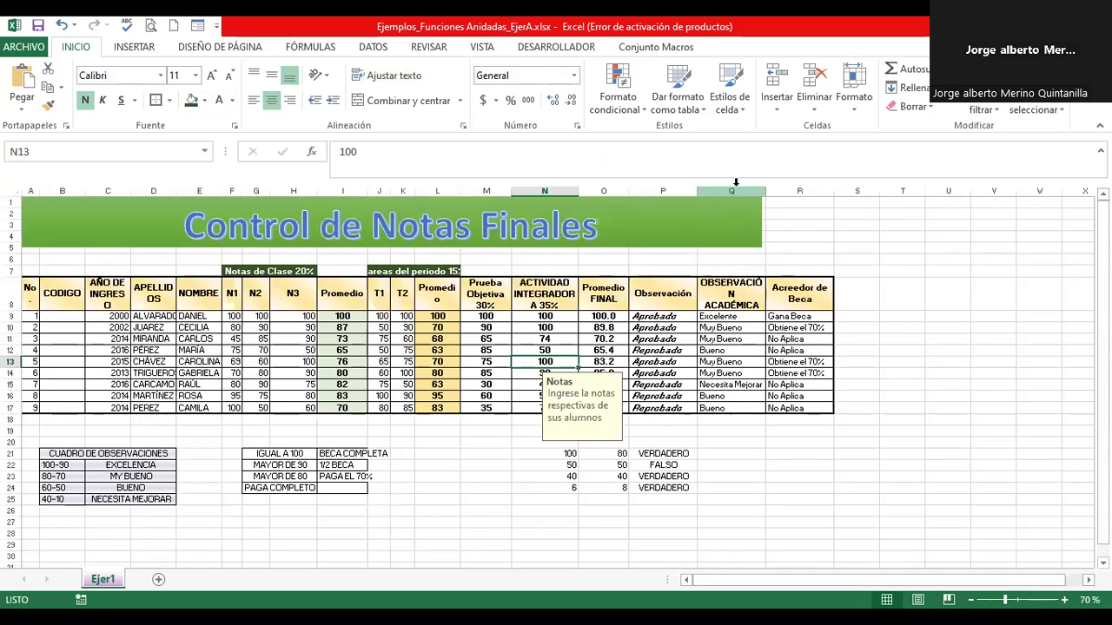
{"action": "left_click", "coordinate": [714, 232]}
{"action": "left_click_drag", "start_coordinate": [762, 222], "coordinate": [832, 220]}
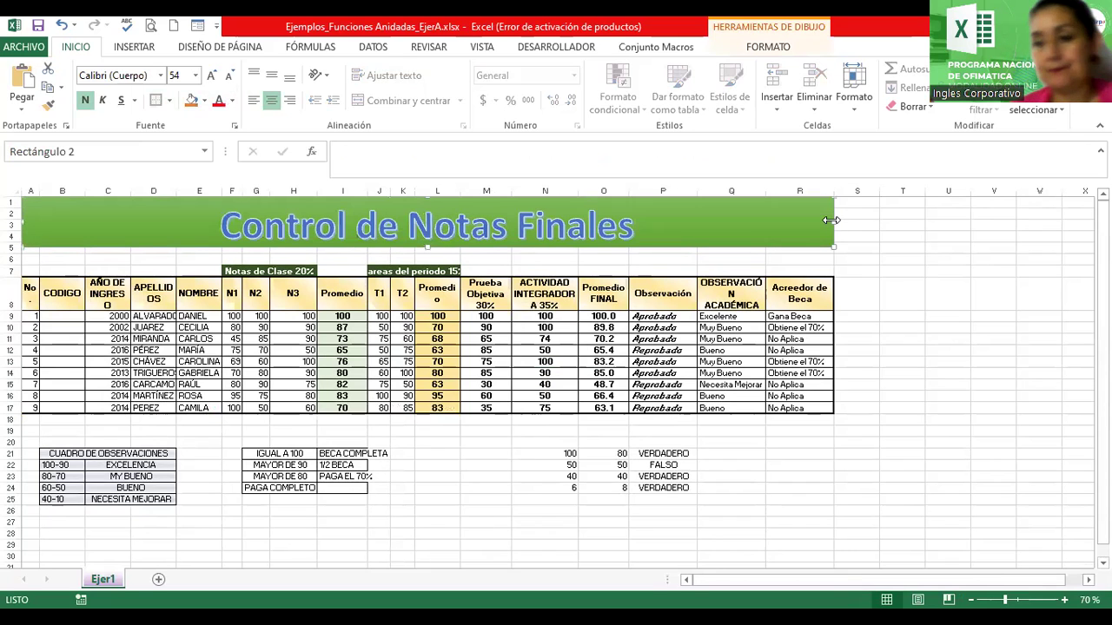
{"action": "left_click", "coordinate": [910, 297]}
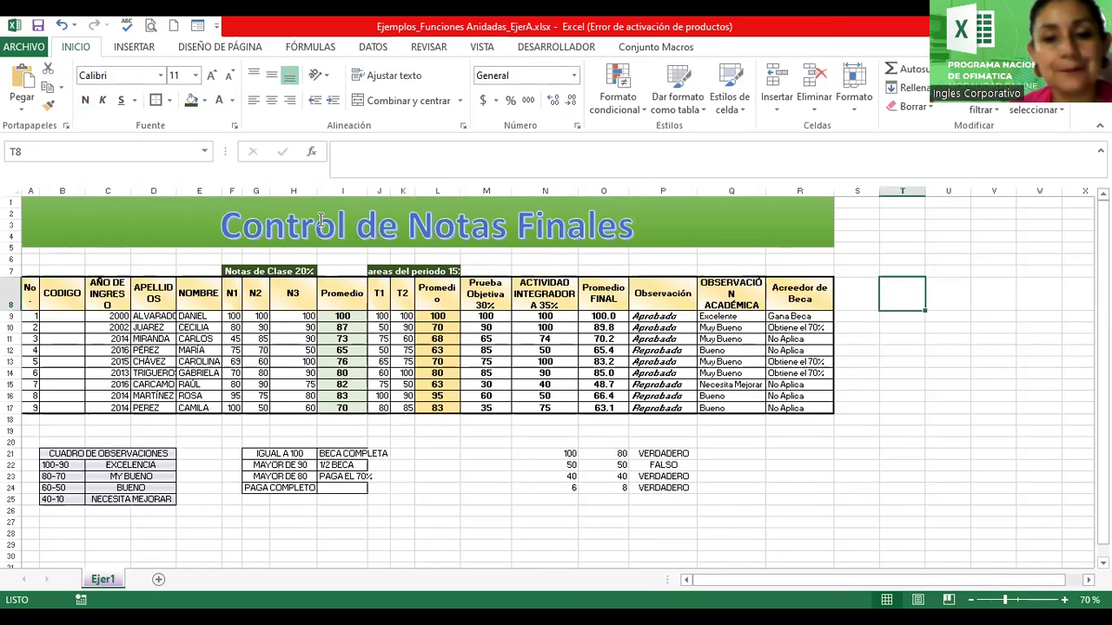
{"action": "left_click", "coordinate": [134, 47]}
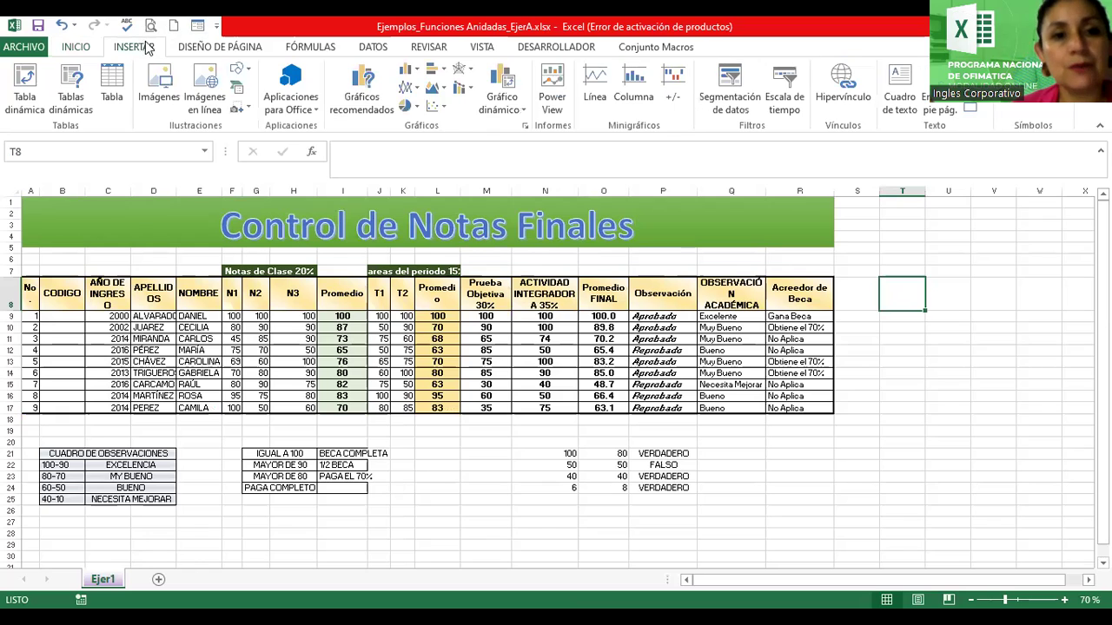
{"action": "left_click", "coordinate": [243, 70]}
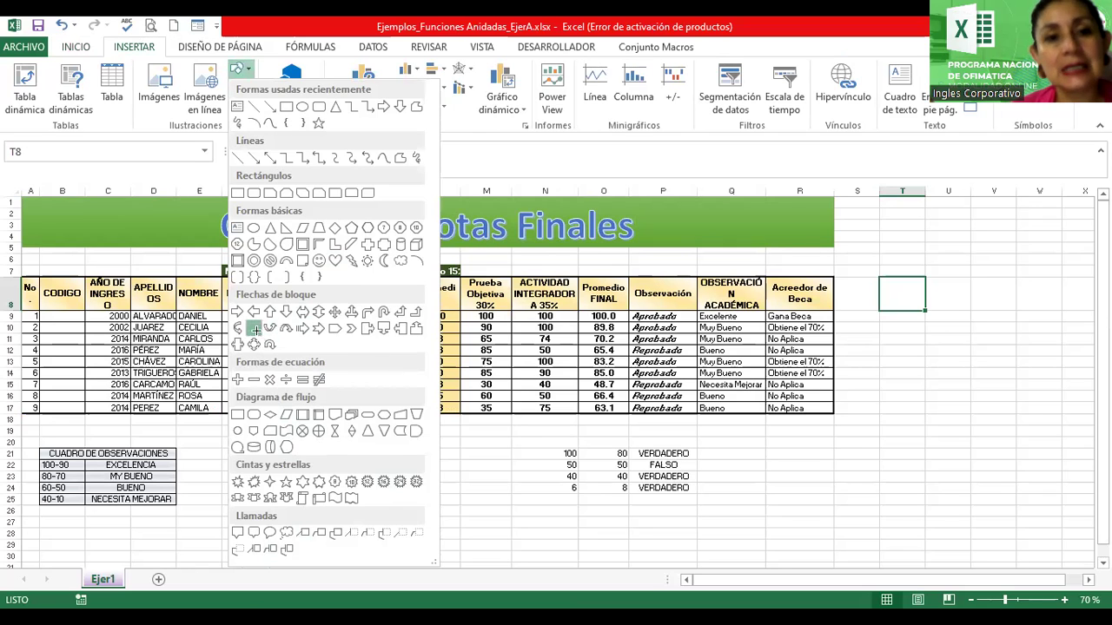
{"action": "left_click", "coordinate": [253, 328]}
{"action": "left_click_drag", "start_coordinate": [881, 295], "coordinate": [958, 438]}
{"action": "left_click_drag", "start_coordinate": [943, 397], "coordinate": [919, 393]}
{"action": "left_click", "coordinate": [1018, 409]}
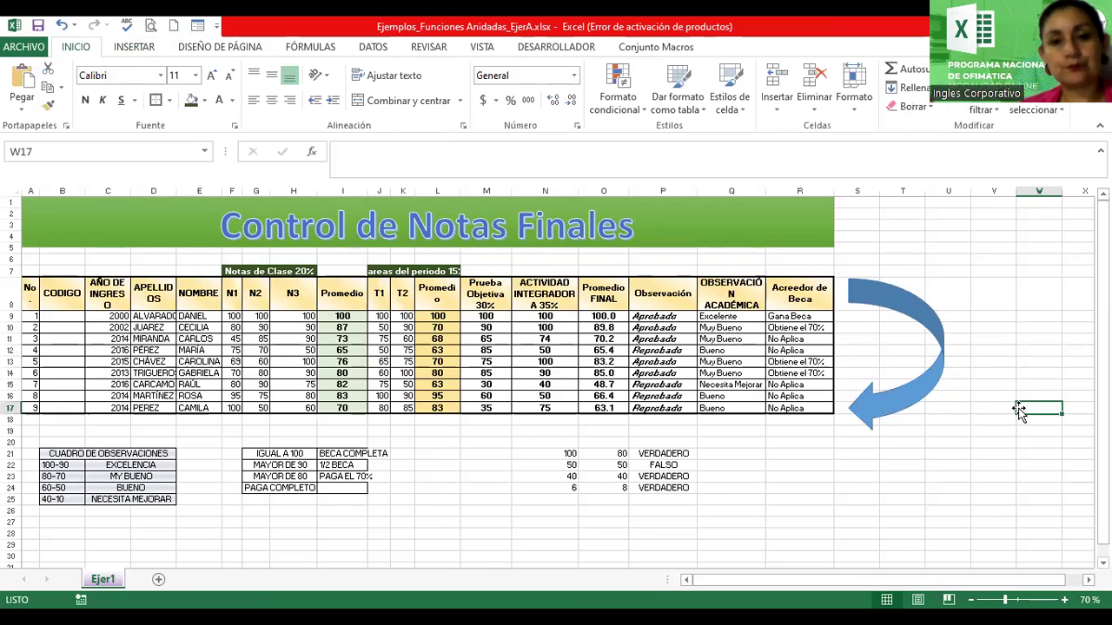
{"action": "left_click_drag", "start_coordinate": [282, 317], "coordinate": [286, 411]}
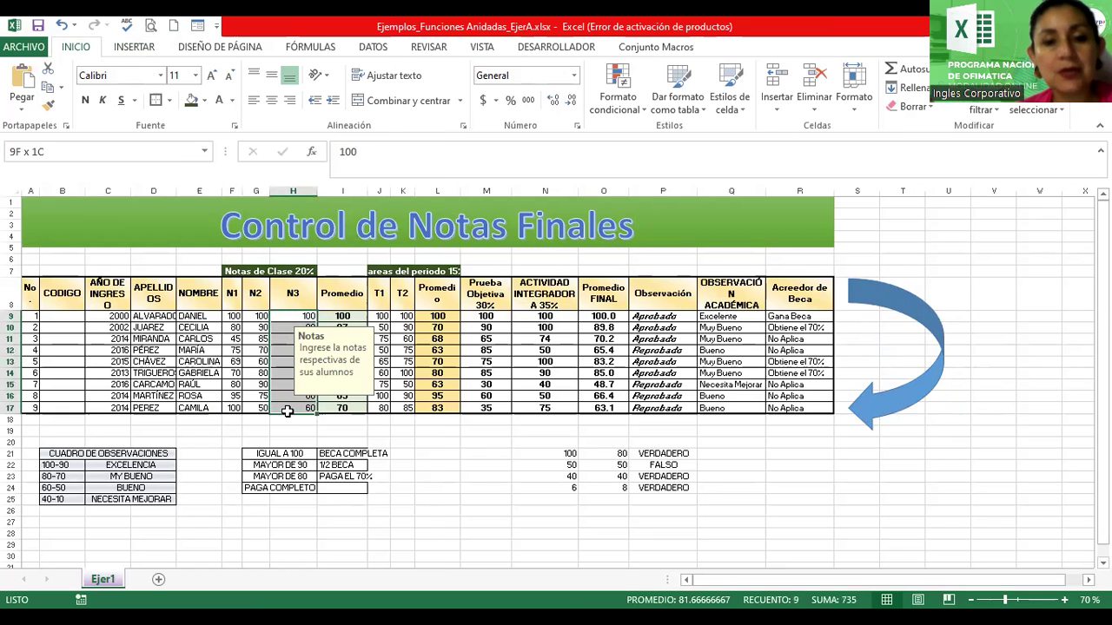
Centre the N3 grades in H9:H17 and enter the 'Elaborado por:' author credit in H19
{"action": "left_click", "coordinate": [271, 100]}
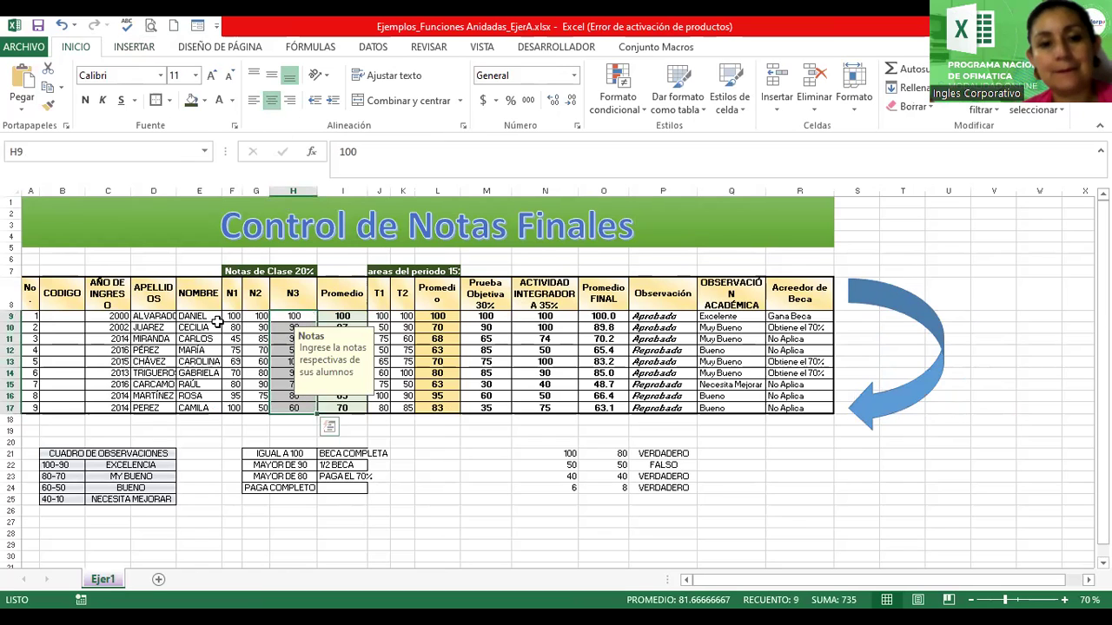
{"action": "left_click", "coordinate": [282, 431]}
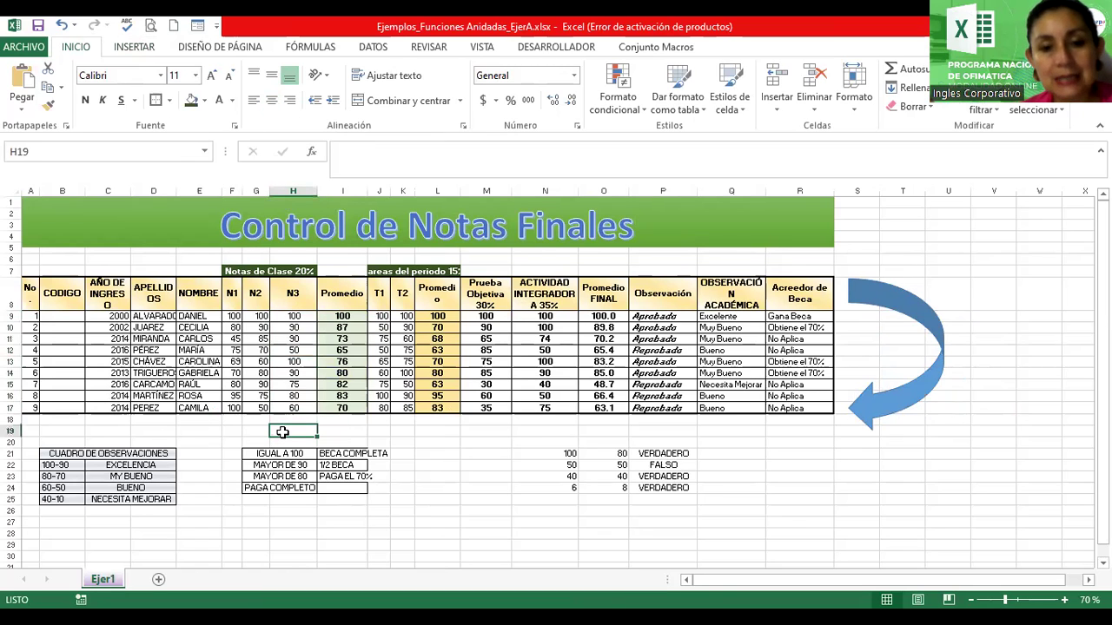
{"action": "type", "text": "Elabora"}
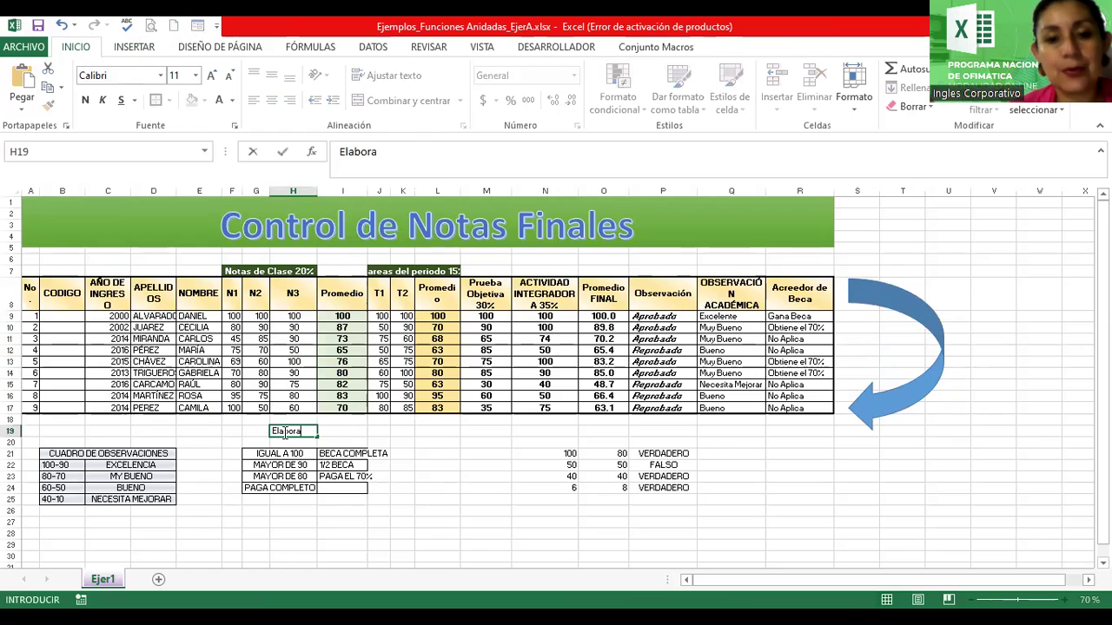
{"action": "type", "text": "do por: Denisse Alvarado"}
{"action": "key", "text": "Return"}
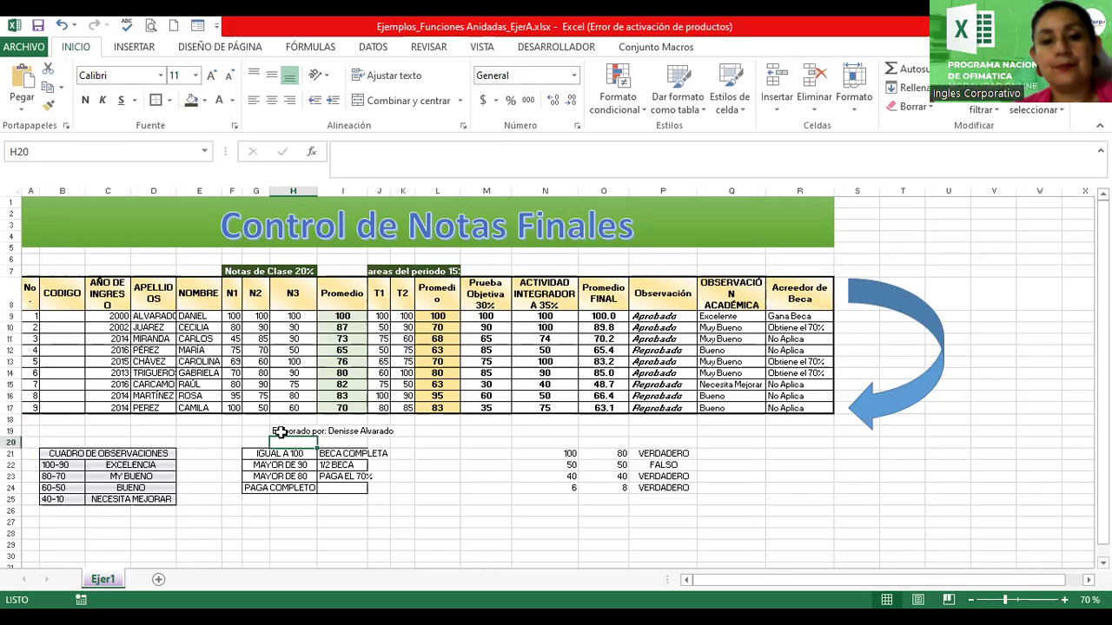
Make the H19 author credit bold and zoom the sheet in to 90%
{"action": "left_click", "coordinate": [280, 432]}
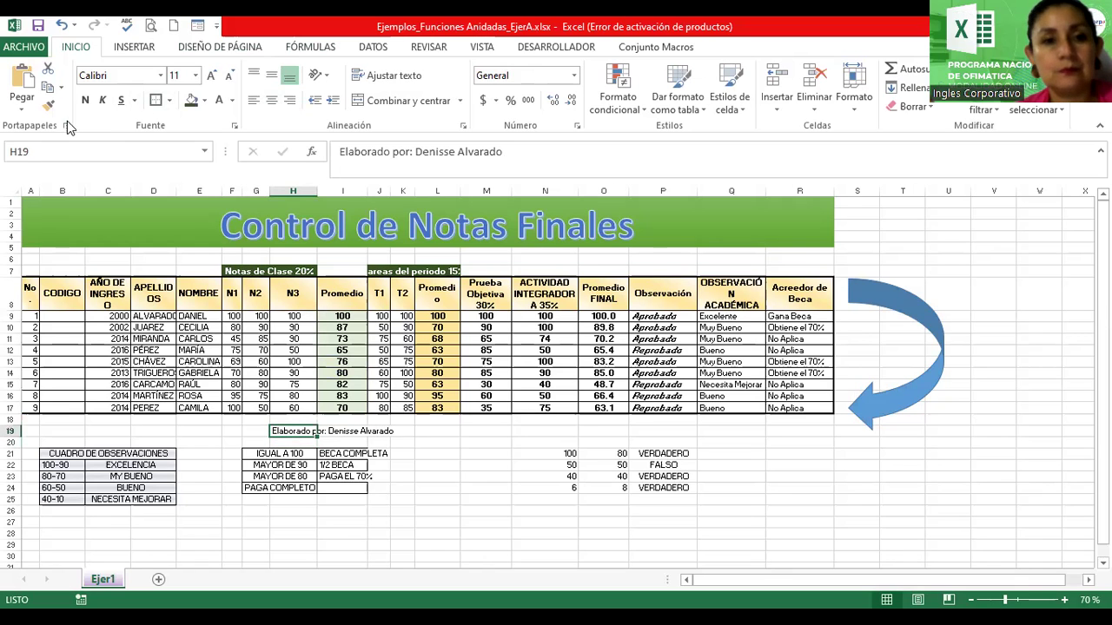
{"action": "left_click", "coordinate": [85, 100]}
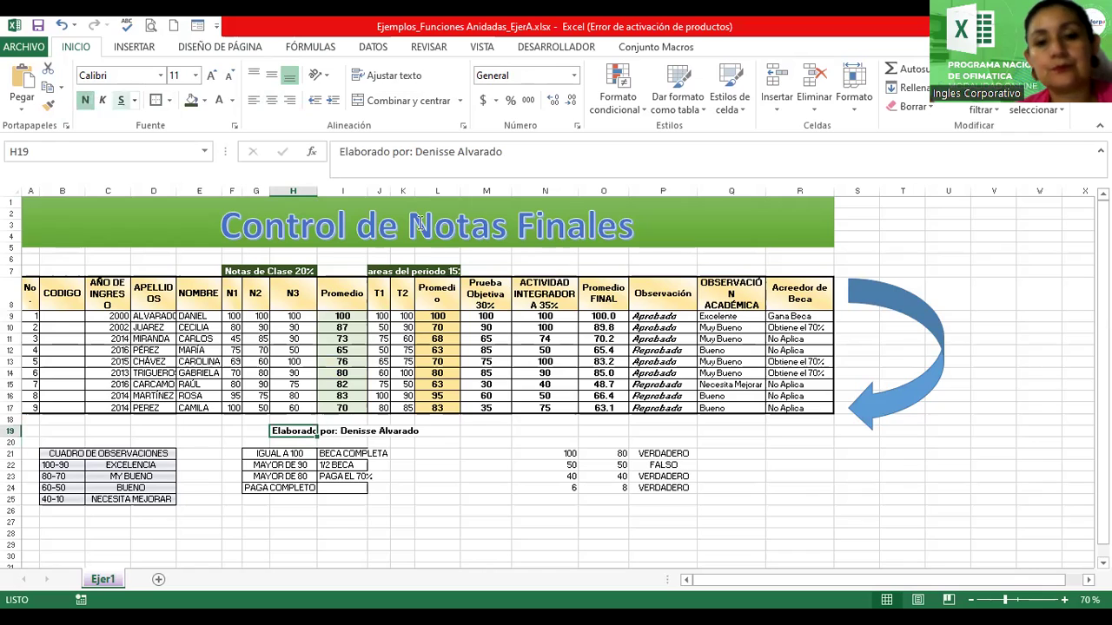
{"action": "left_click", "coordinate": [1064, 600]}
{"action": "left_click", "coordinate": [1064, 600]}
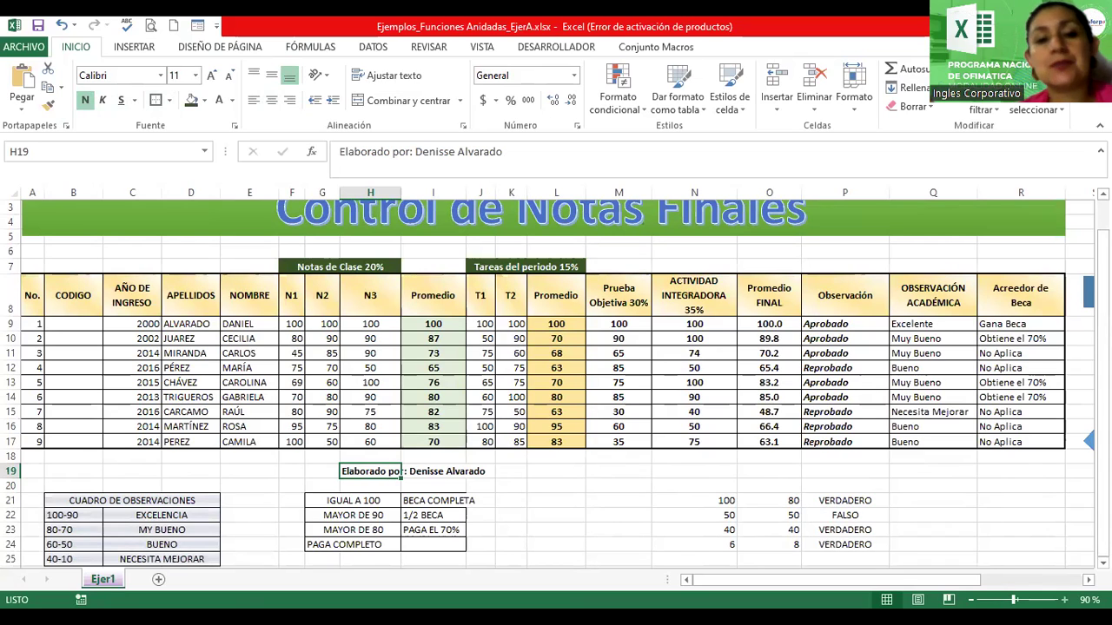
{"action": "scroll", "coordinate": [547, 378], "scroll_direction": "down", "scroll_amount": 1}
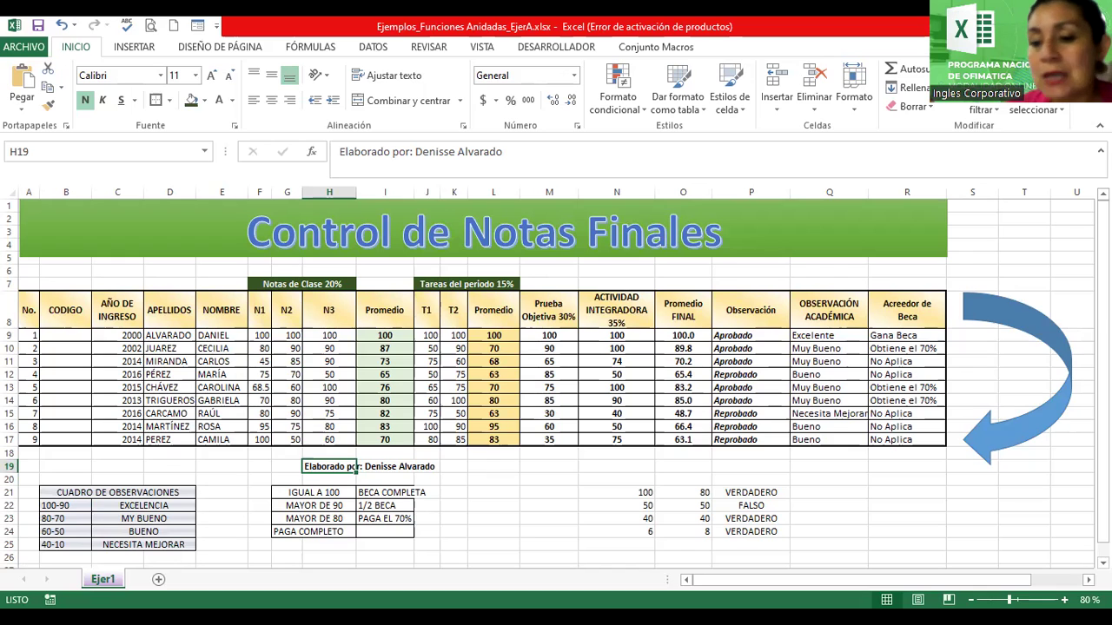
{"action": "left_click", "coordinate": [501, 560]}
{"action": "scroll", "coordinate": [910, 588], "scroll_direction": "up", "scroll_amount": 5, "text": "ctrl"}
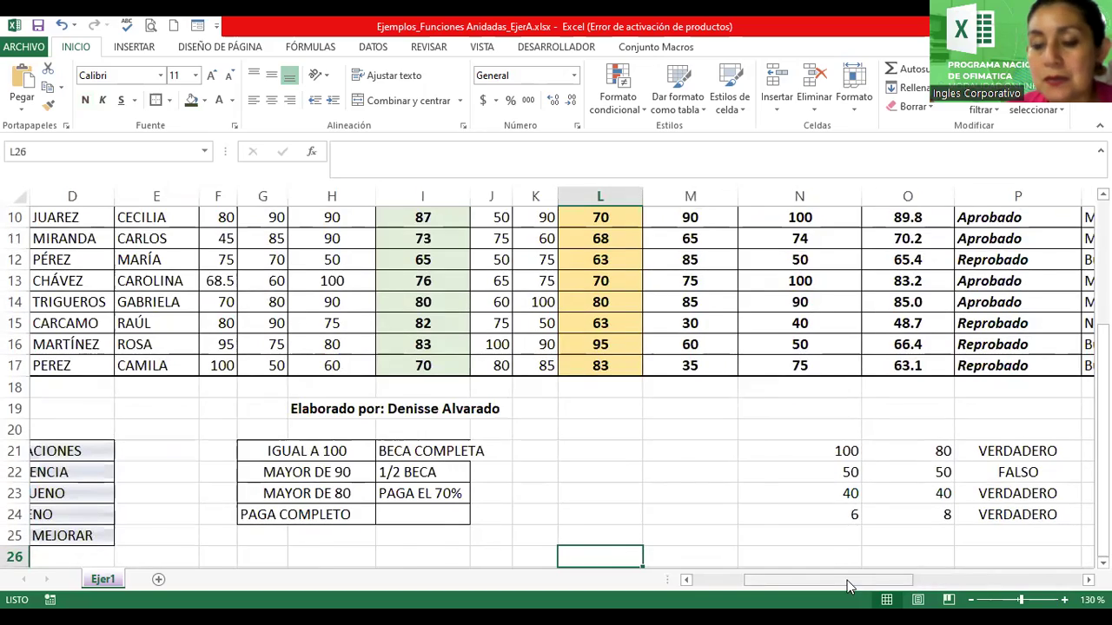
{"action": "left_click_drag", "start_coordinate": [910, 588], "coordinate": [858, 585]}
{"action": "scroll", "coordinate": [395, 369], "scroll_direction": "up", "scroll_amount": 2}
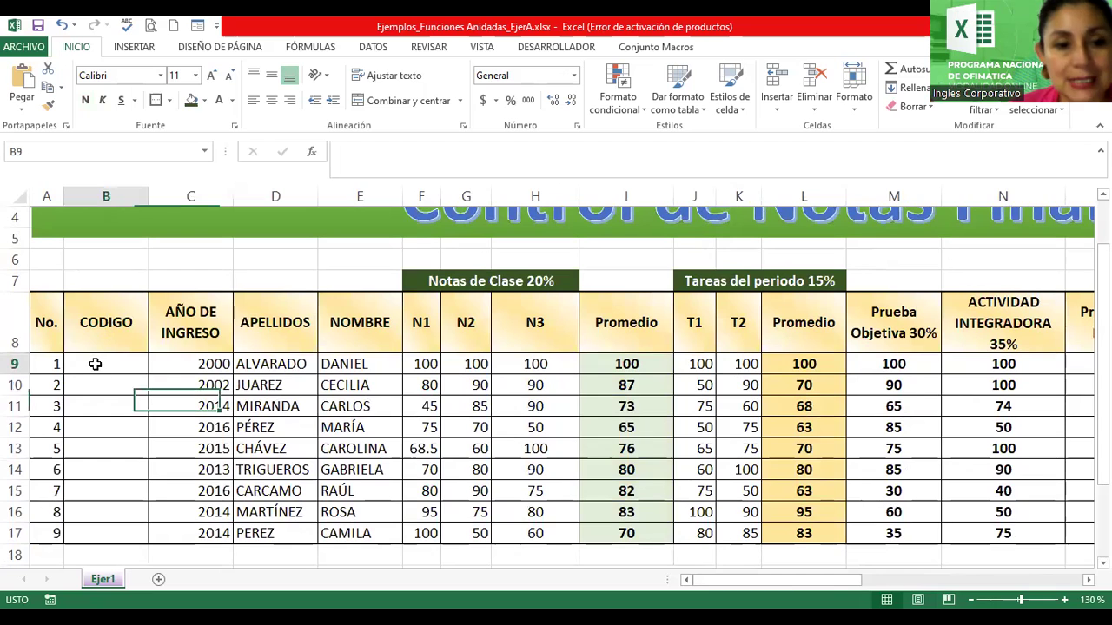
Enter =IZQUIERDA(D9;1) in B9 so it shows the surname's initial A
{"action": "left_click", "coordinate": [96, 364]}
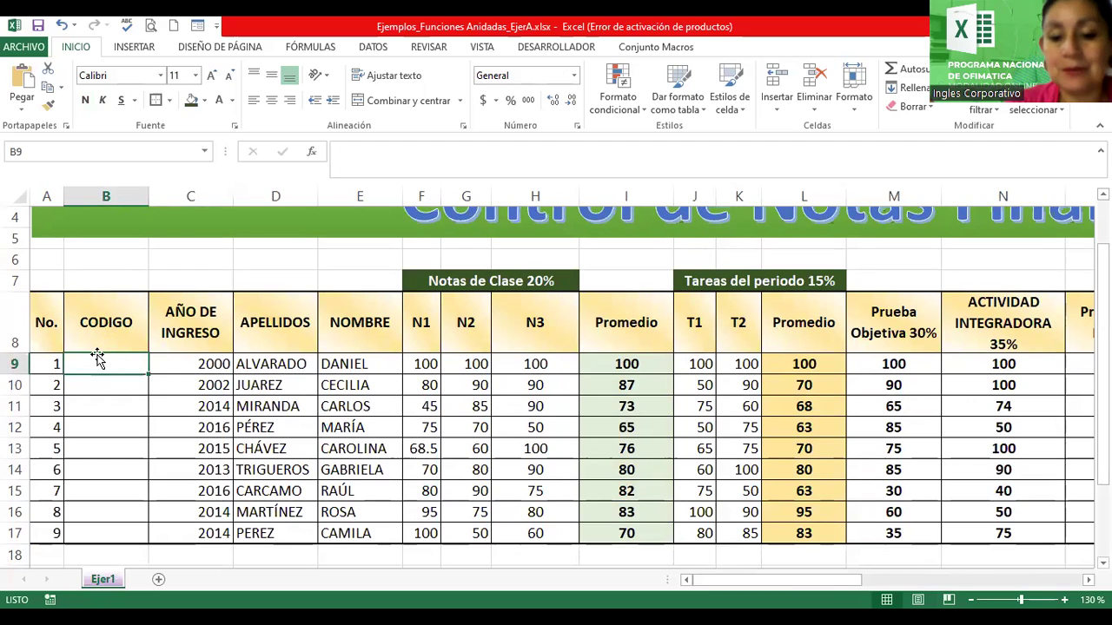
{"action": "type", "text": "=i"}
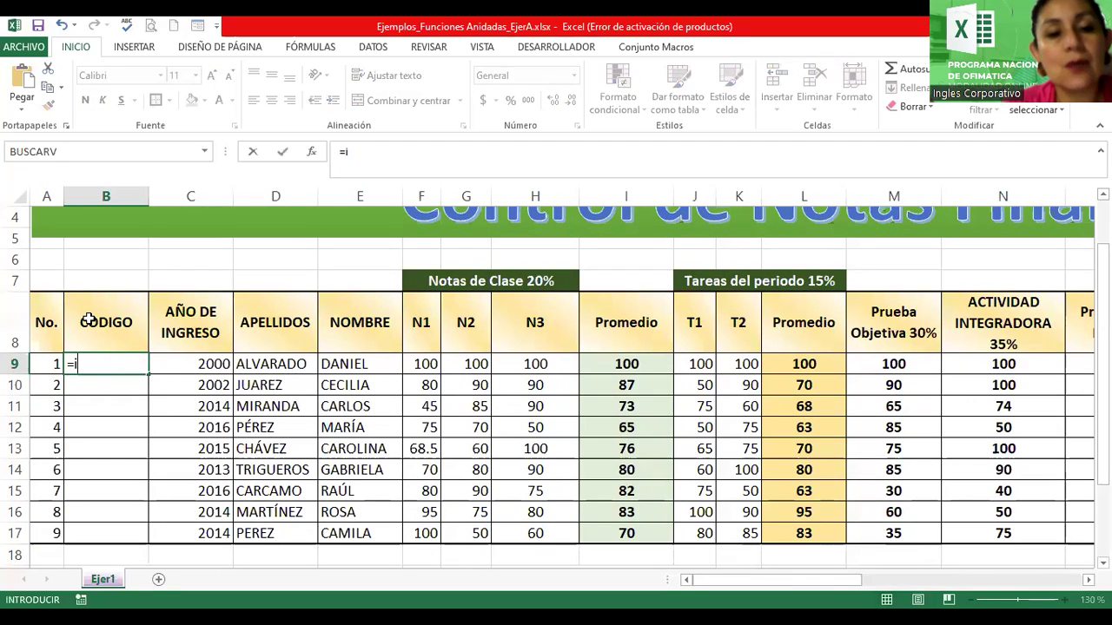
{"action": "type", "text": "zquierda"}
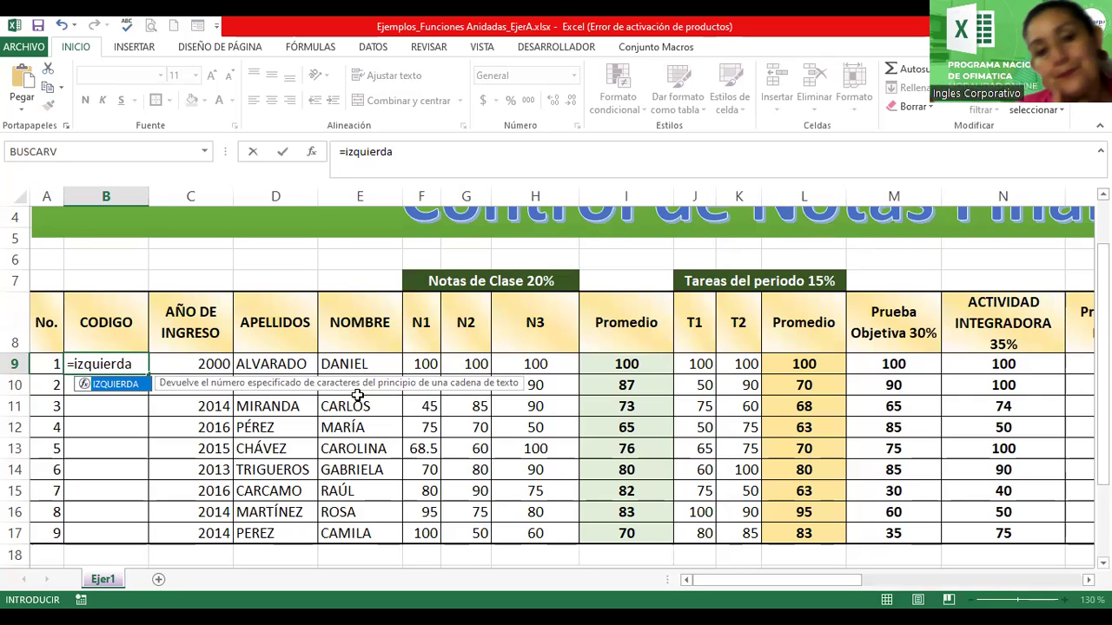
{"action": "type", "text": "("}
{"action": "left_click", "coordinate": [254, 364]}
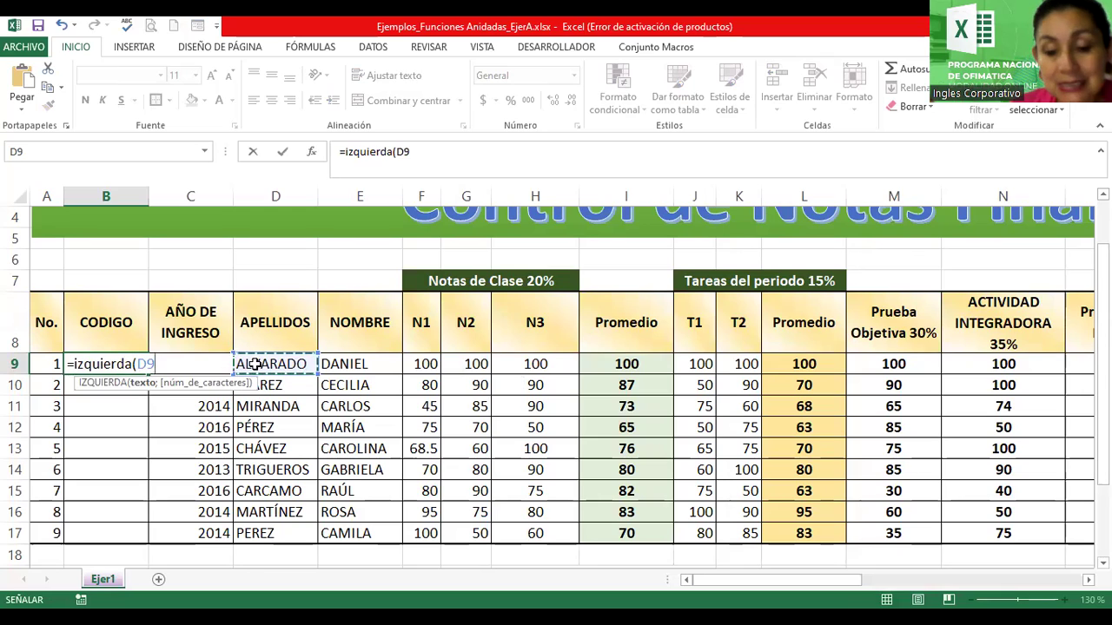
{"action": "type", "text": ";1"}
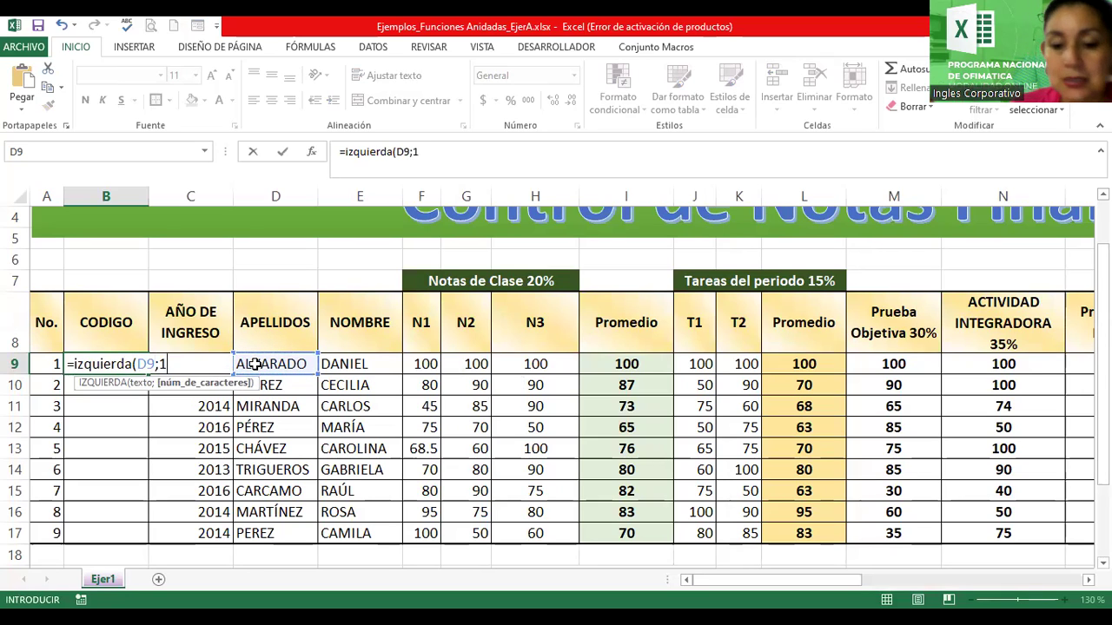
{"action": "type", "text": ")"}
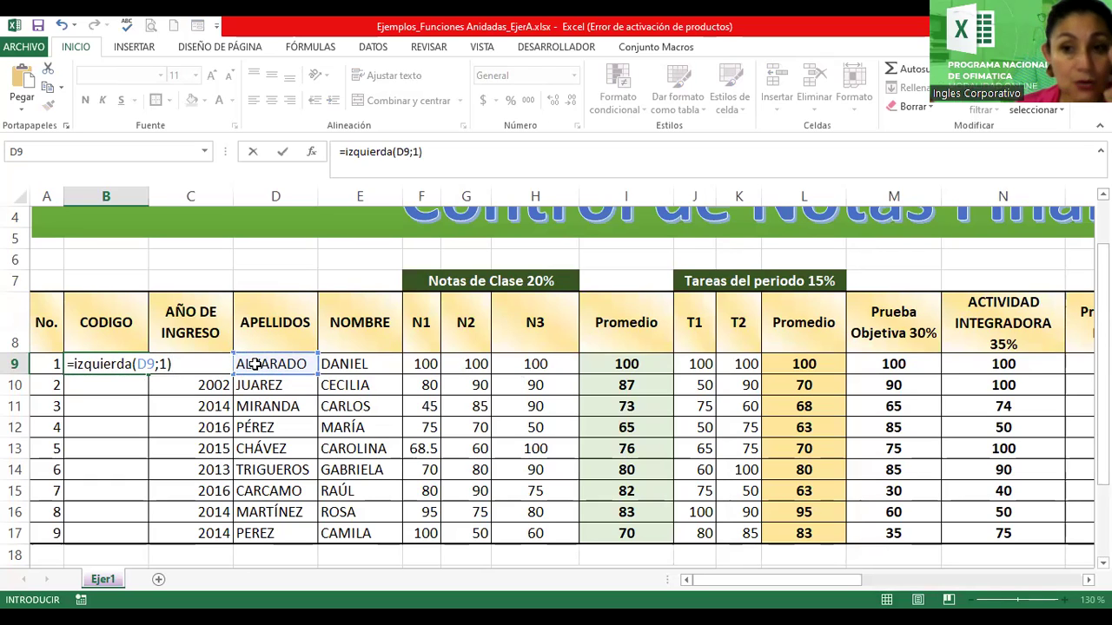
{"action": "key", "text": "Return"}
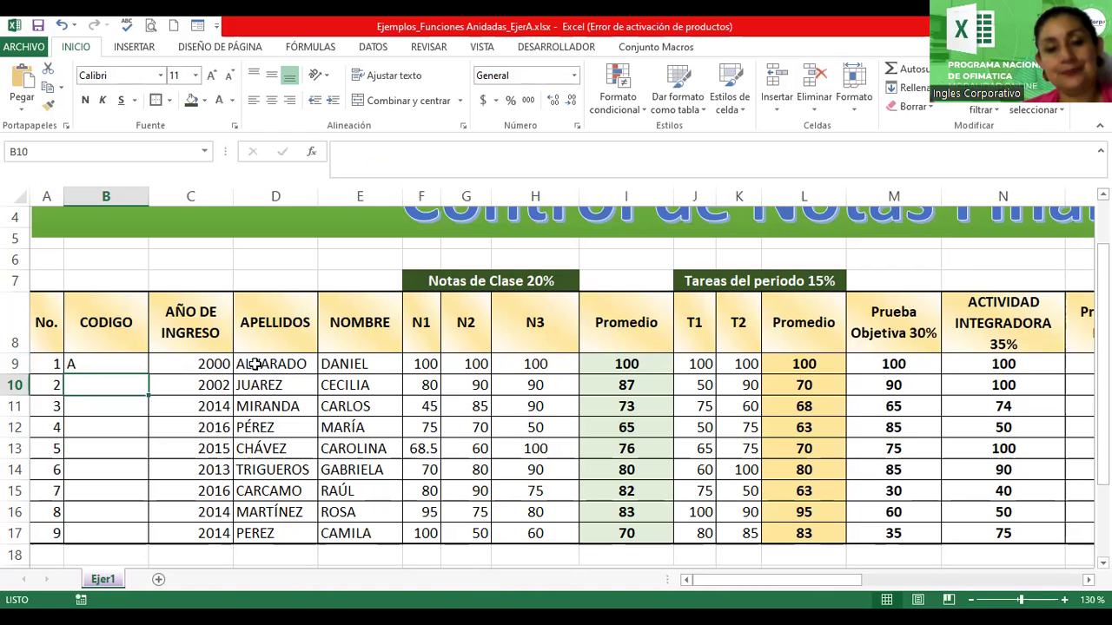
Extend B9 to =IZQUIERDA(D9;1)&IZQUIERDA(E9;1) so the code reads AD
{"action": "double_click", "coordinate": [132, 363]}
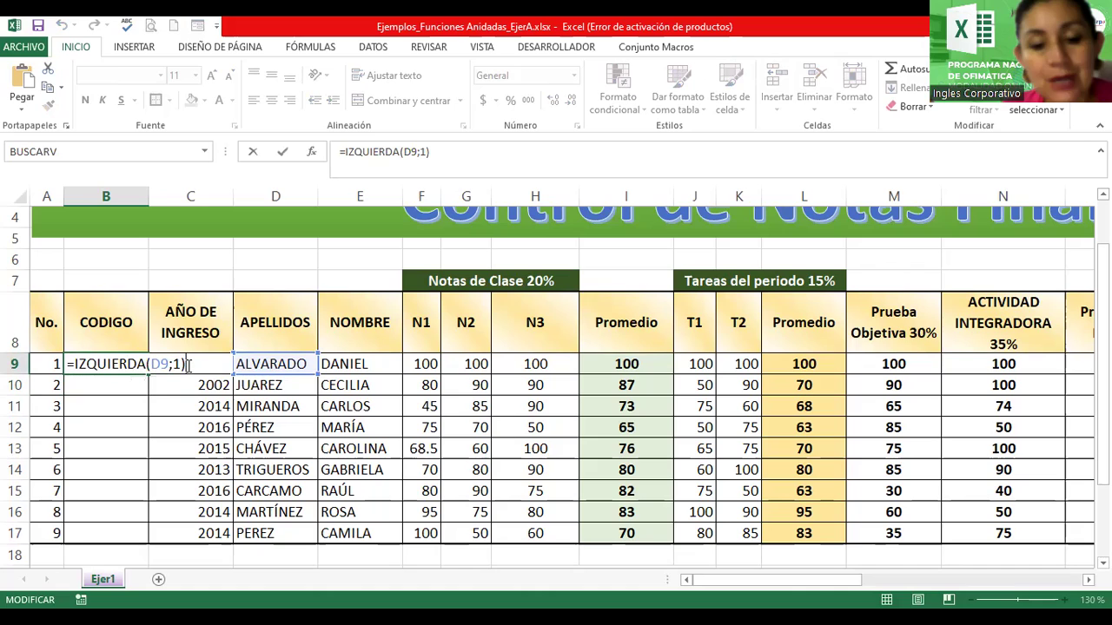
{"action": "type", "text": "&"}
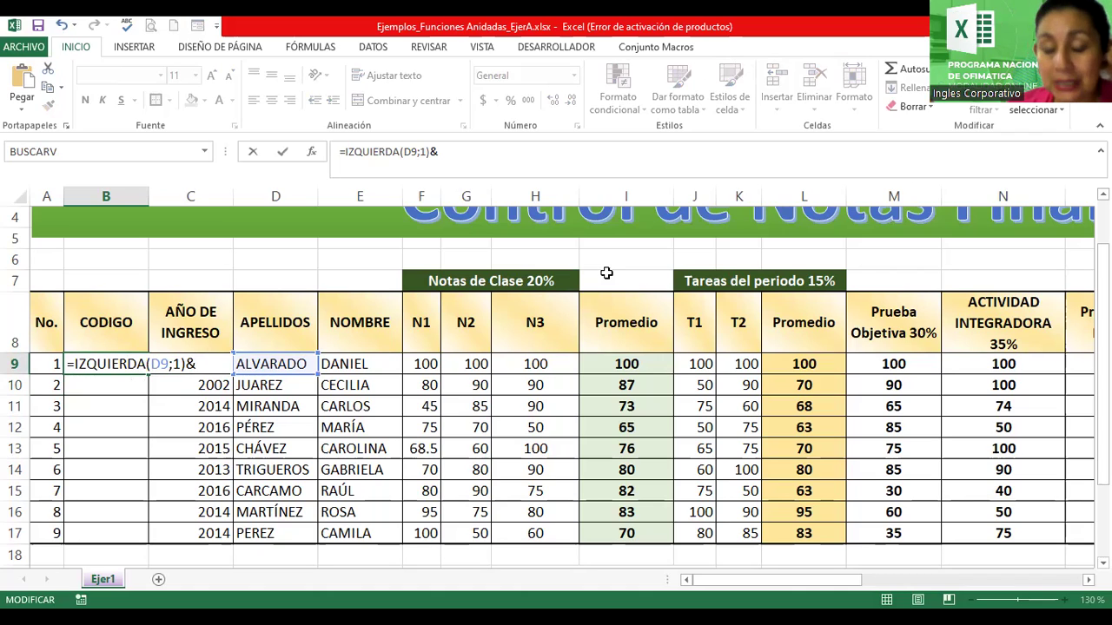
{"action": "type", "text": "i"}
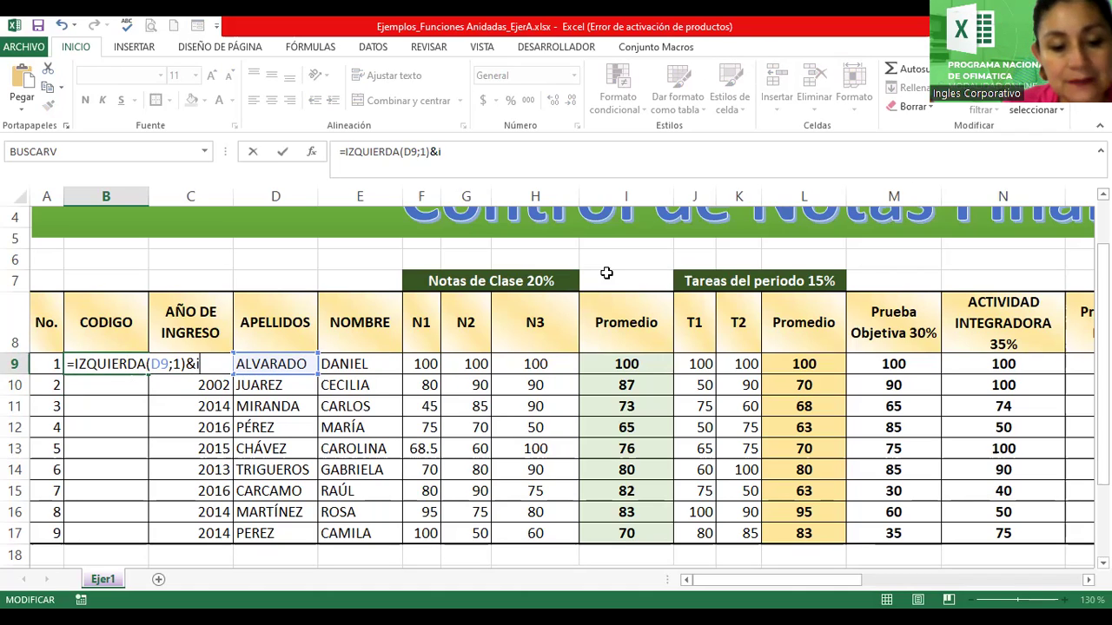
{"action": "type", "text": "zquierda"}
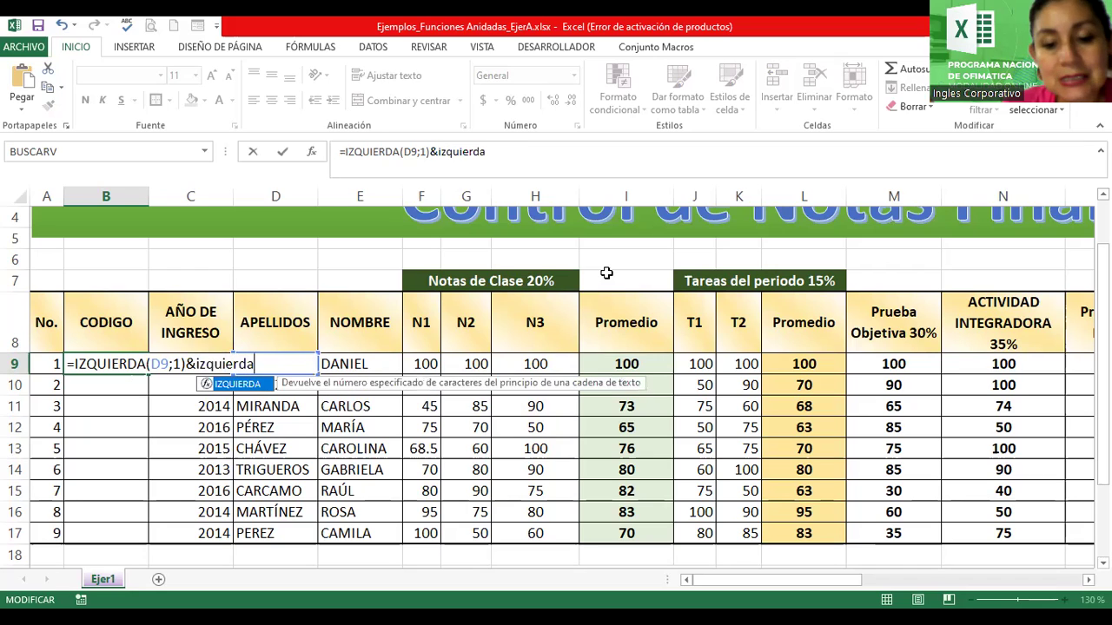
{"action": "type", "text": "("}
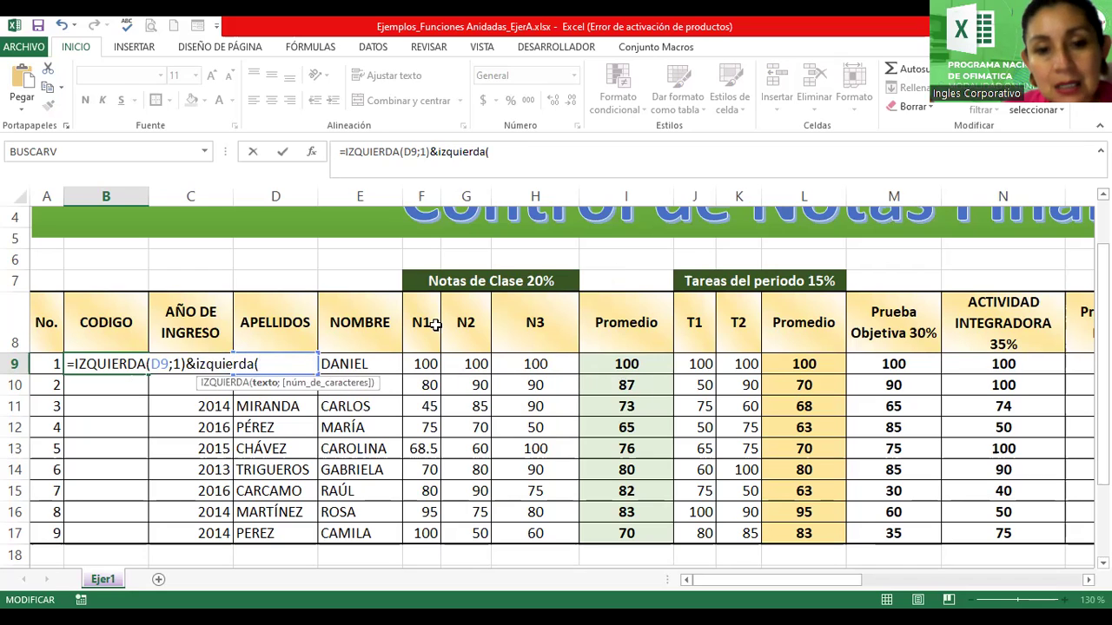
{"action": "left_click", "coordinate": [374, 359]}
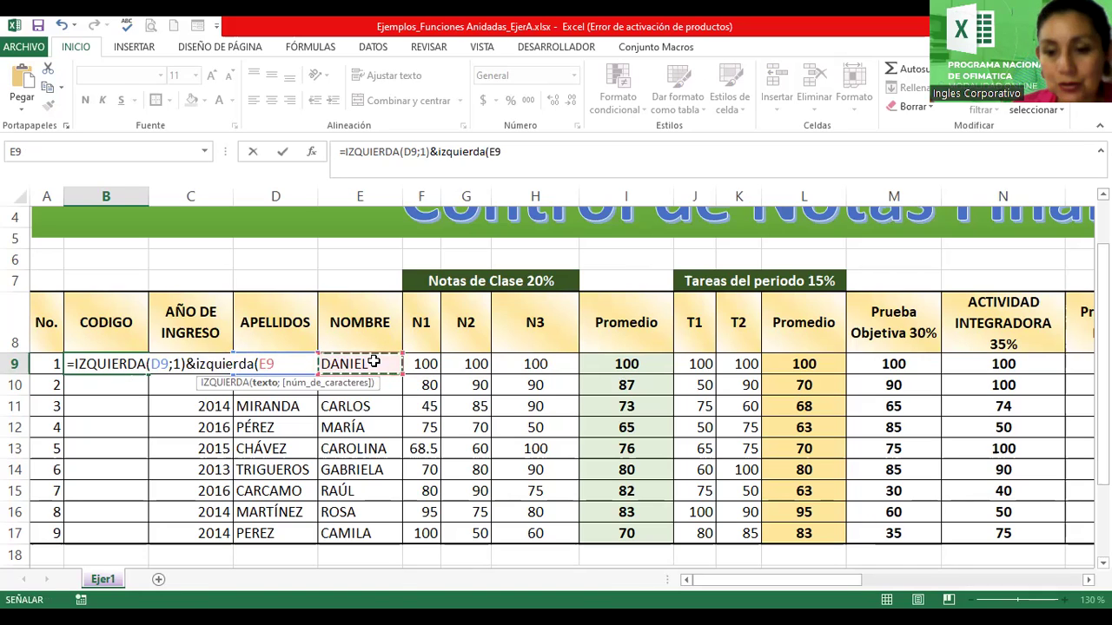
{"action": "type", "text": ";1)"}
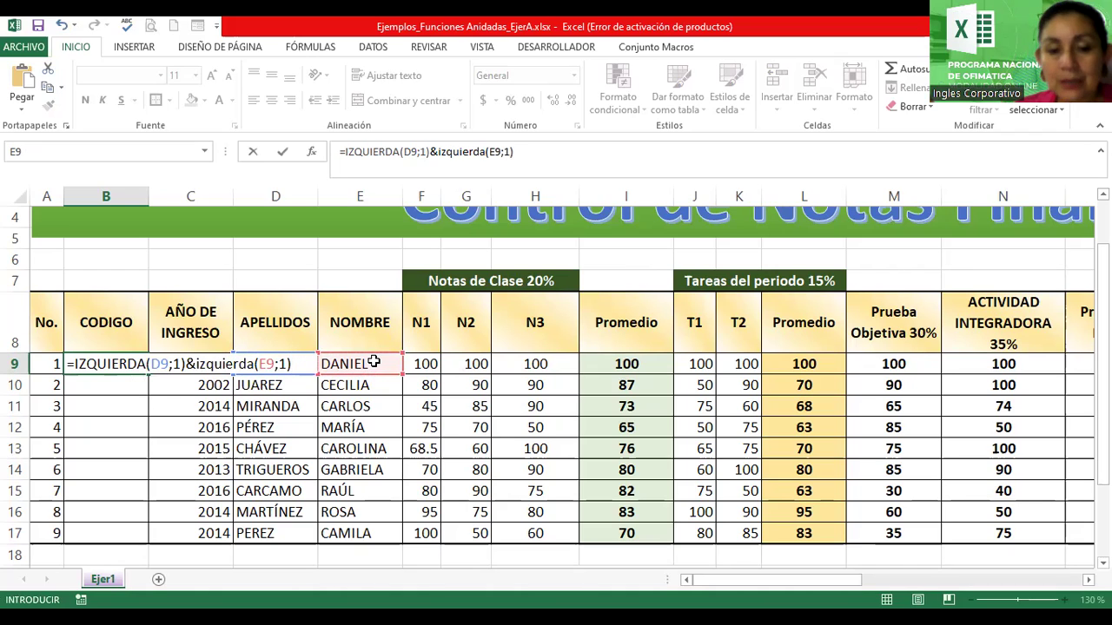
{"action": "left_click", "coordinate": [189, 364]}
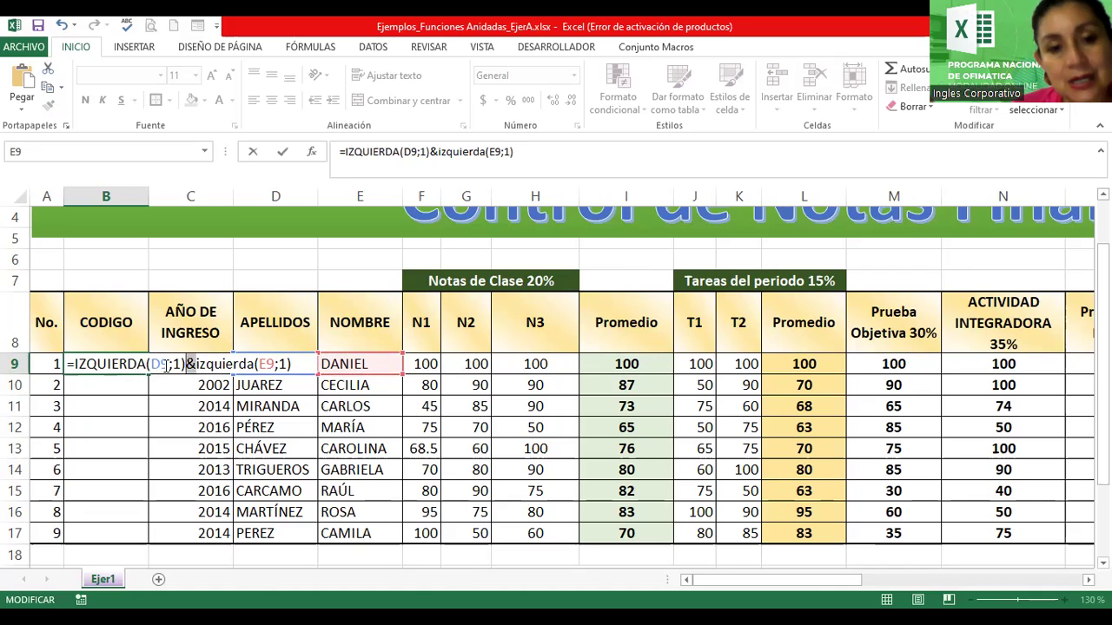
{"action": "left_click", "coordinate": [302, 362]}
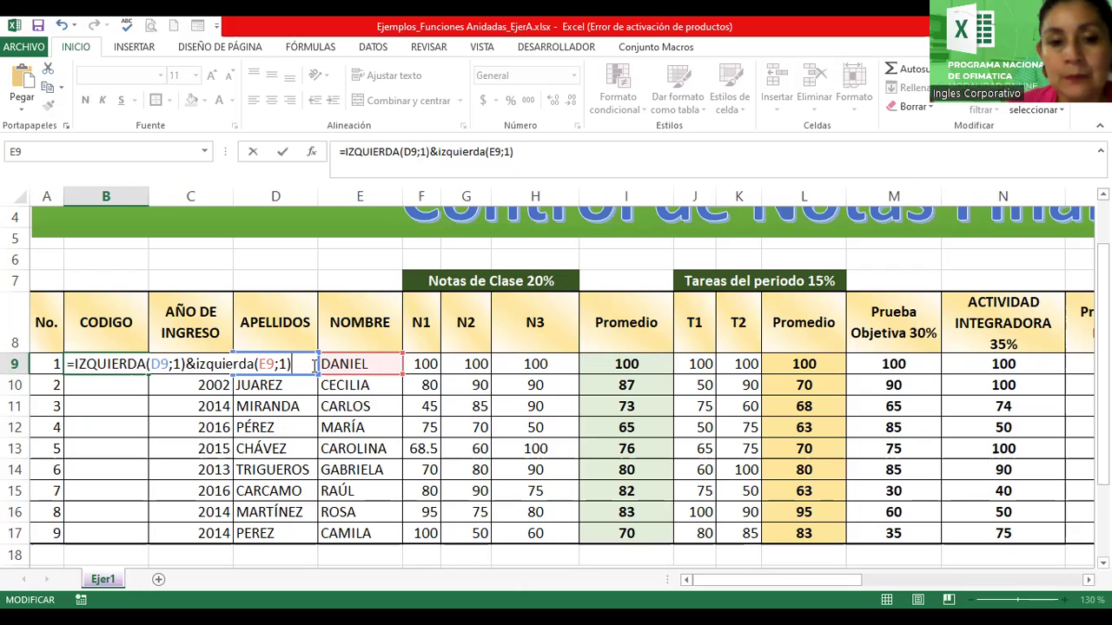
{"action": "key", "text": "Return"}
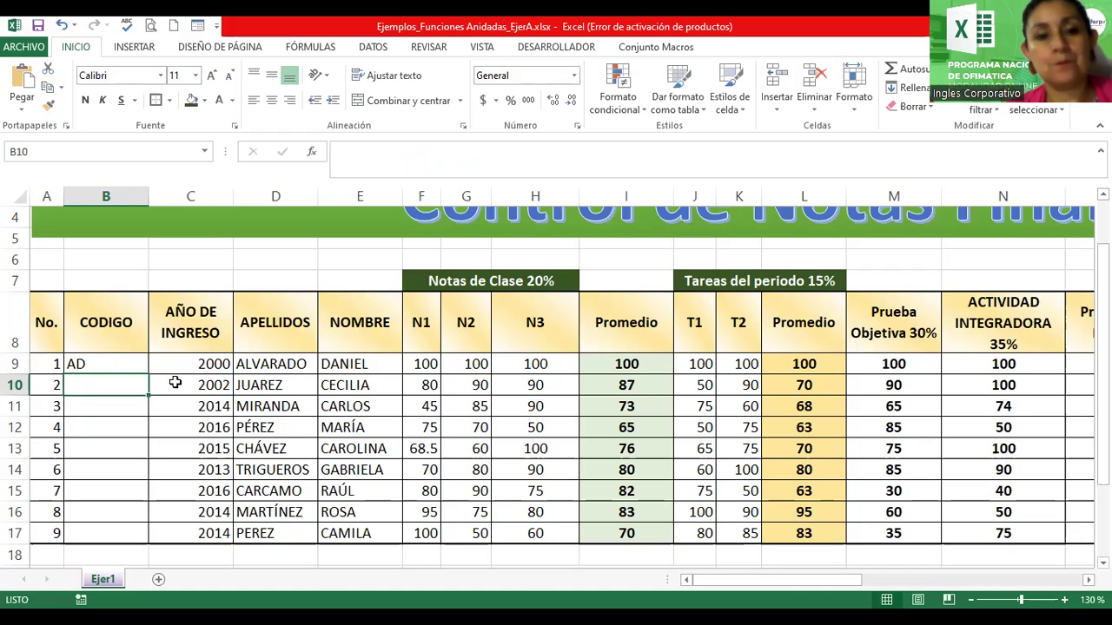
Append &"-"&A9 to the B9 code formula so it reads AD-1
{"action": "double_click", "coordinate": [119, 362]}
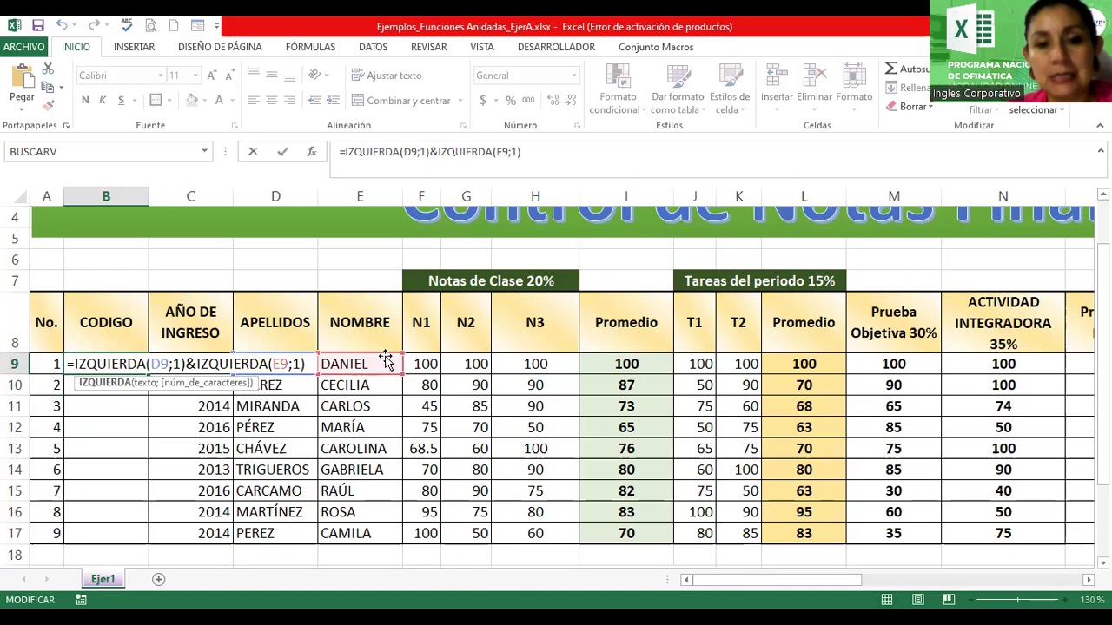
{"action": "left_click", "coordinate": [312, 368]}
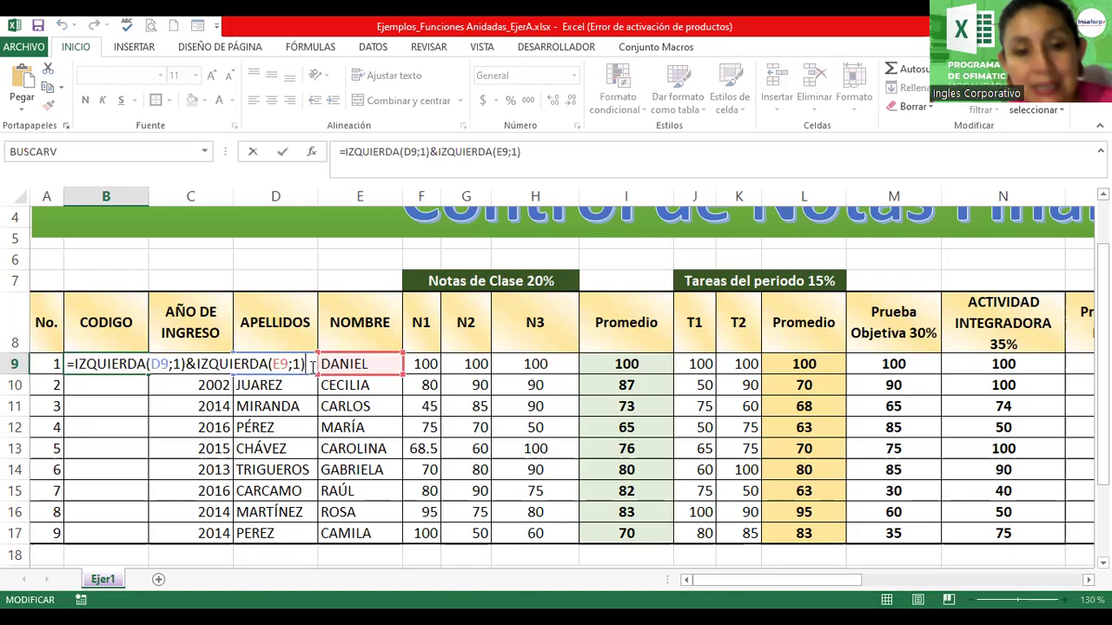
{"action": "type", "text": "&"}
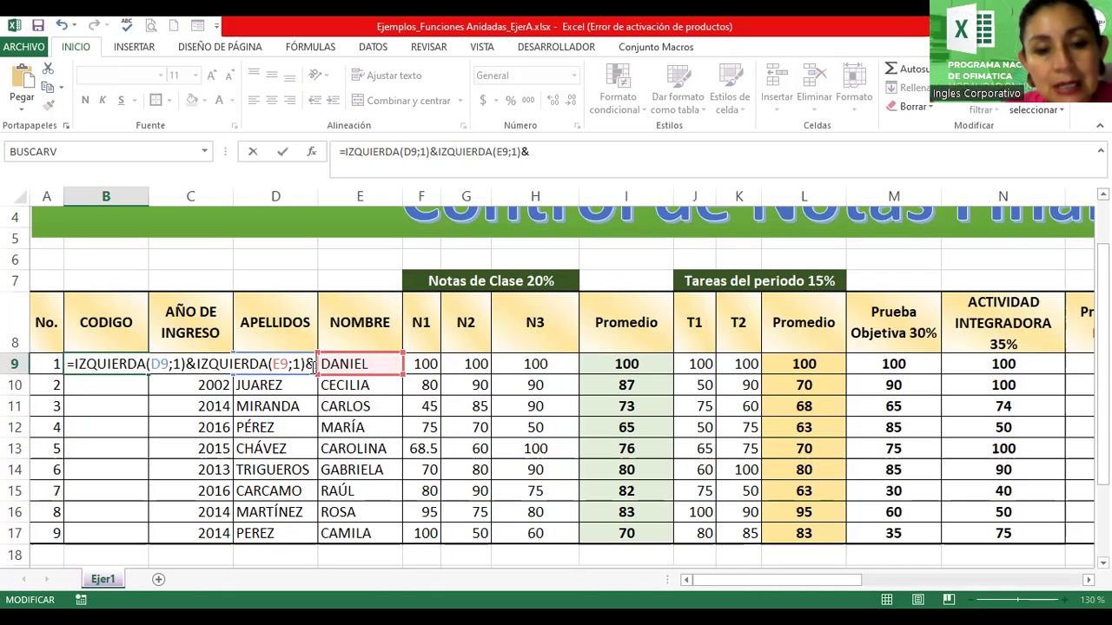
{"action": "type", "text": "\"-\""}
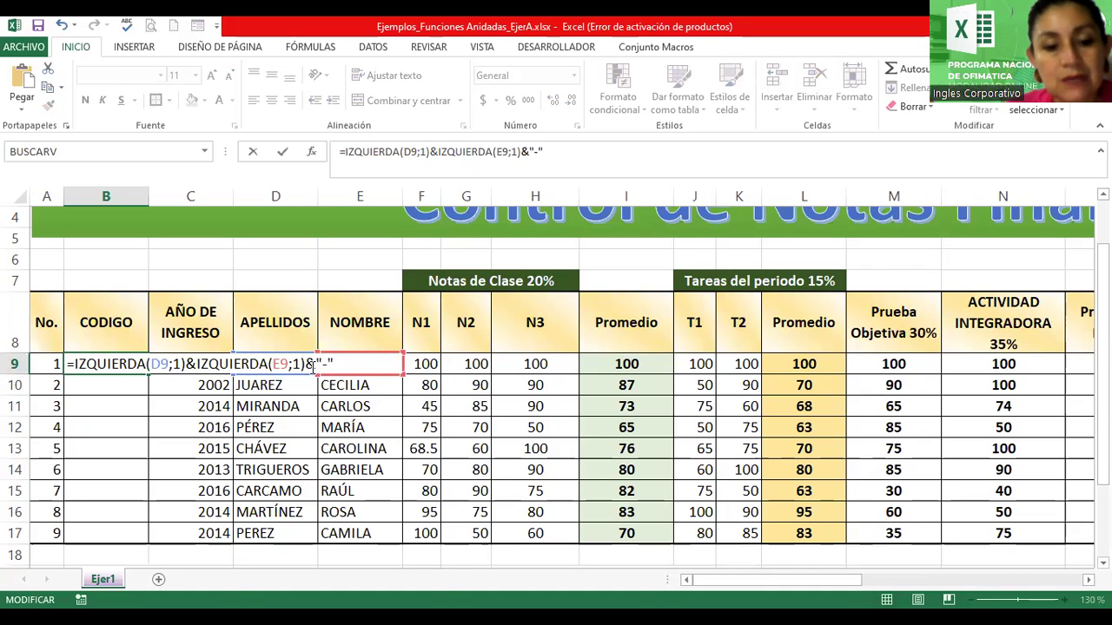
{"action": "type", "text": "&"}
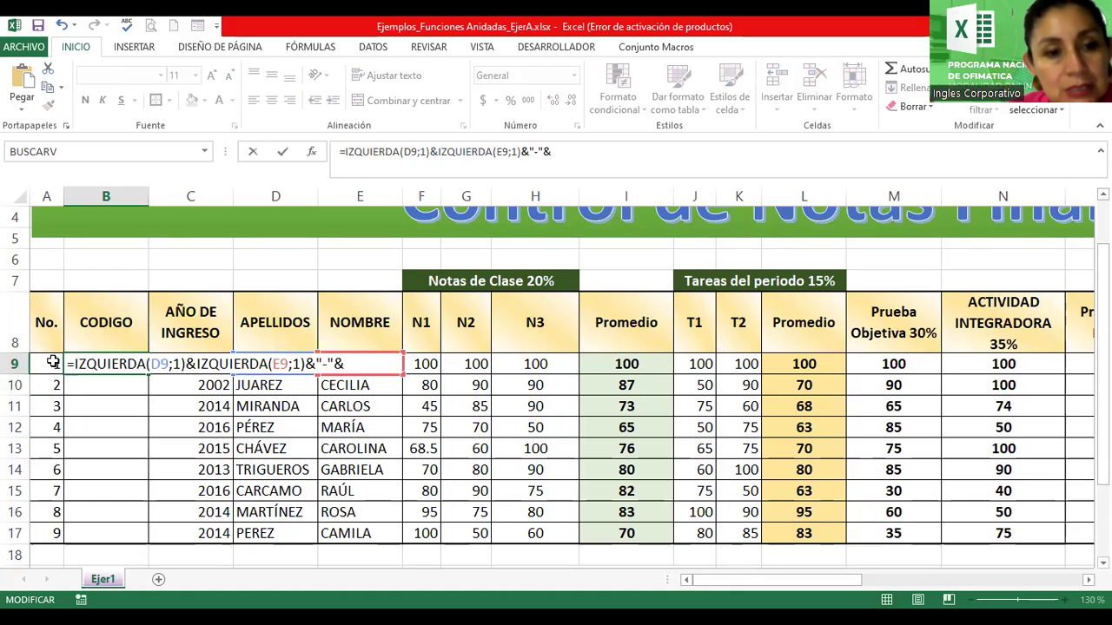
{"action": "left_click", "coordinate": [51, 363]}
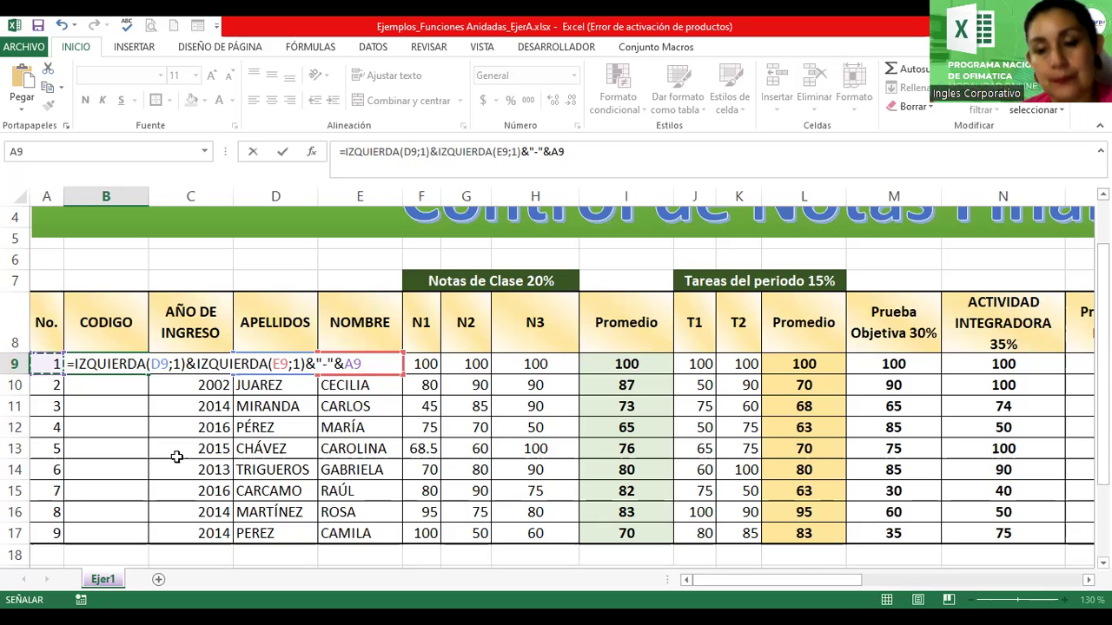
{"action": "key", "text": "Return"}
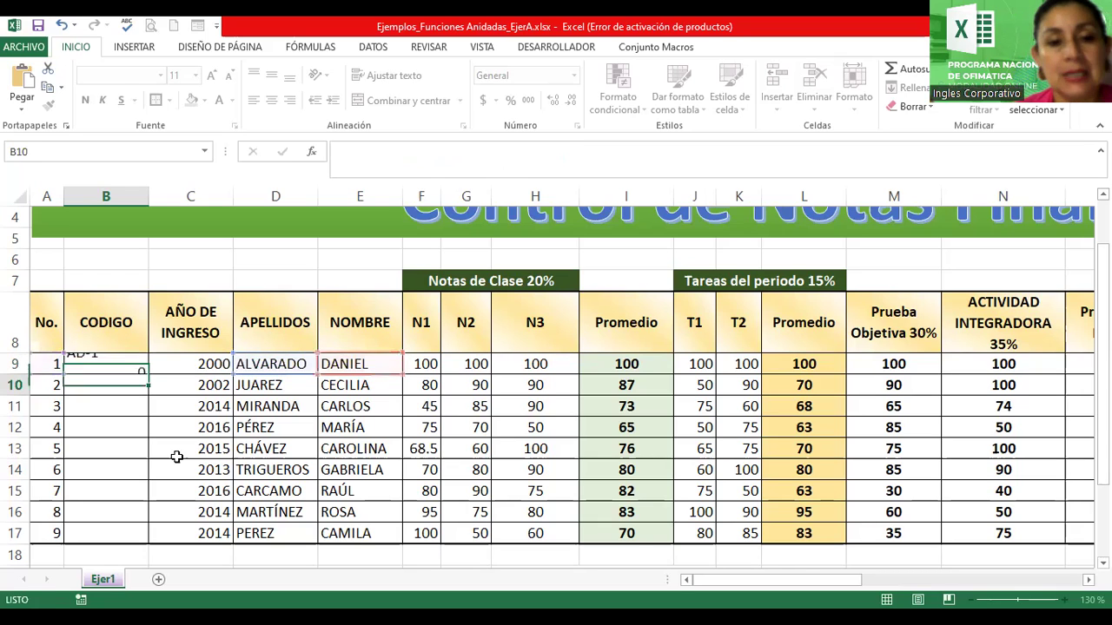
Fill the code formula down from B9 to B17, giving AD-1 through PC-9
{"action": "left_click", "coordinate": [113, 364]}
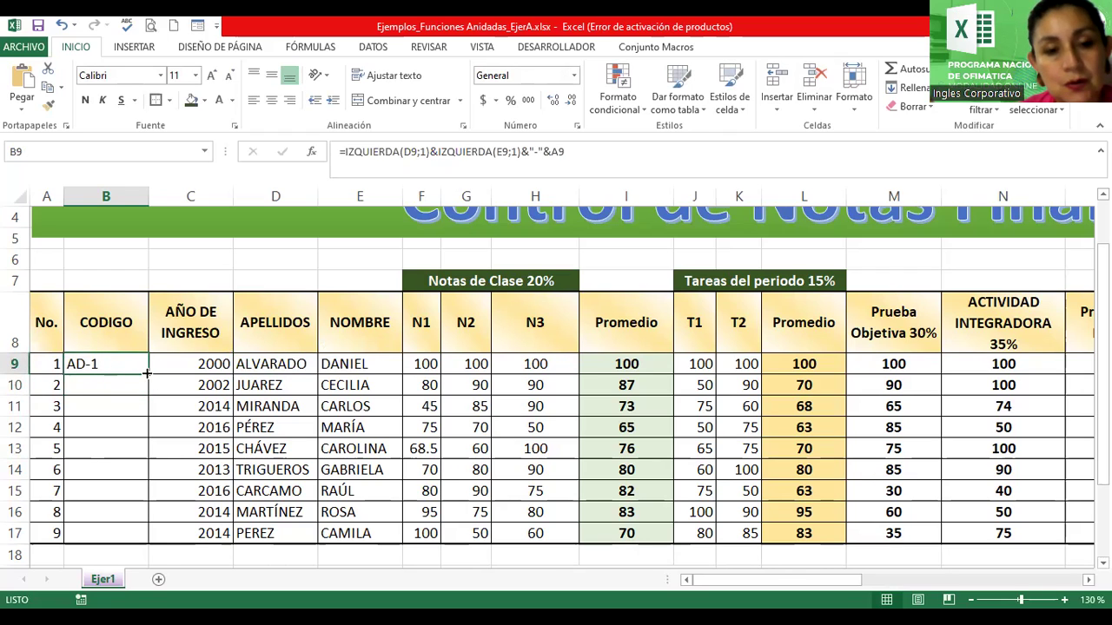
{"action": "double_click", "coordinate": [147, 374]}
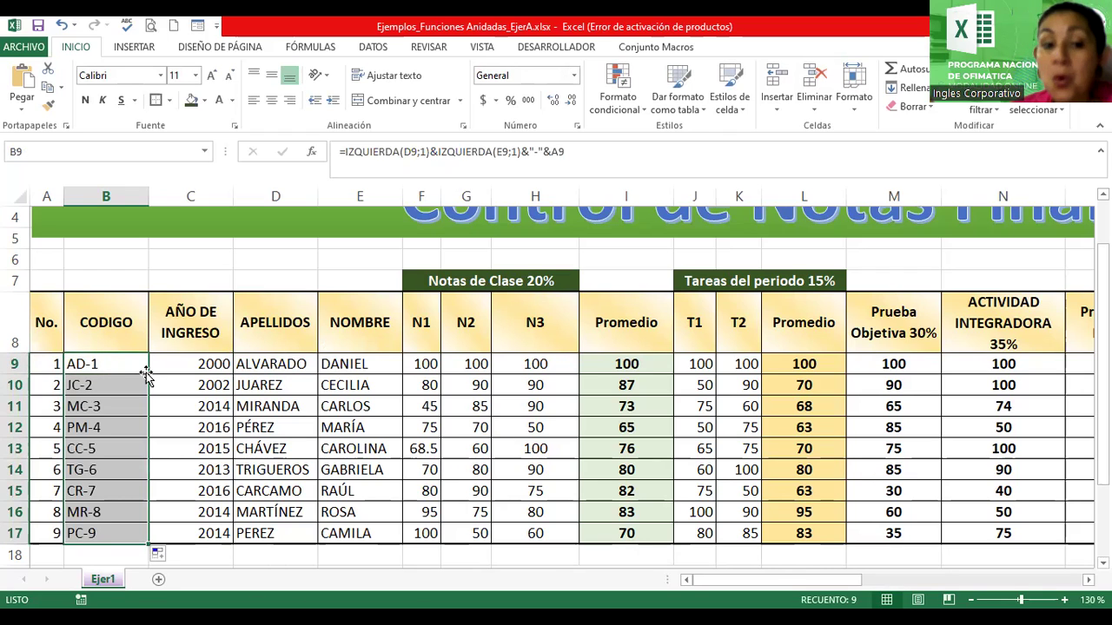
{"action": "double_click", "coordinate": [101, 364]}
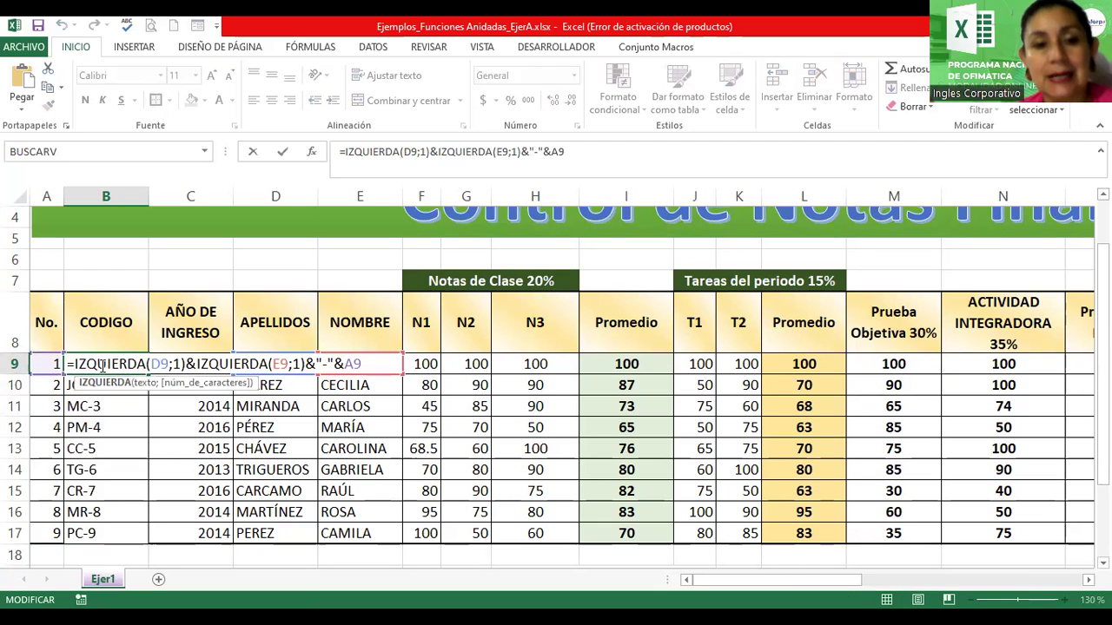
{"action": "left_click", "coordinate": [376, 364]}
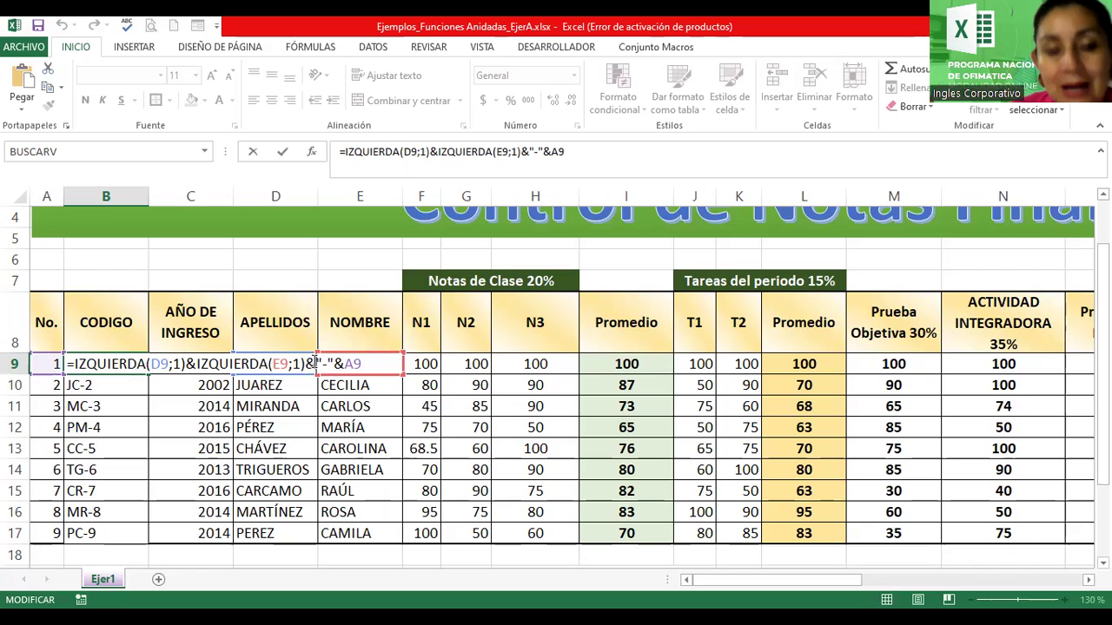
{"action": "left_click_drag", "start_coordinate": [315, 363], "coordinate": [337, 364]}
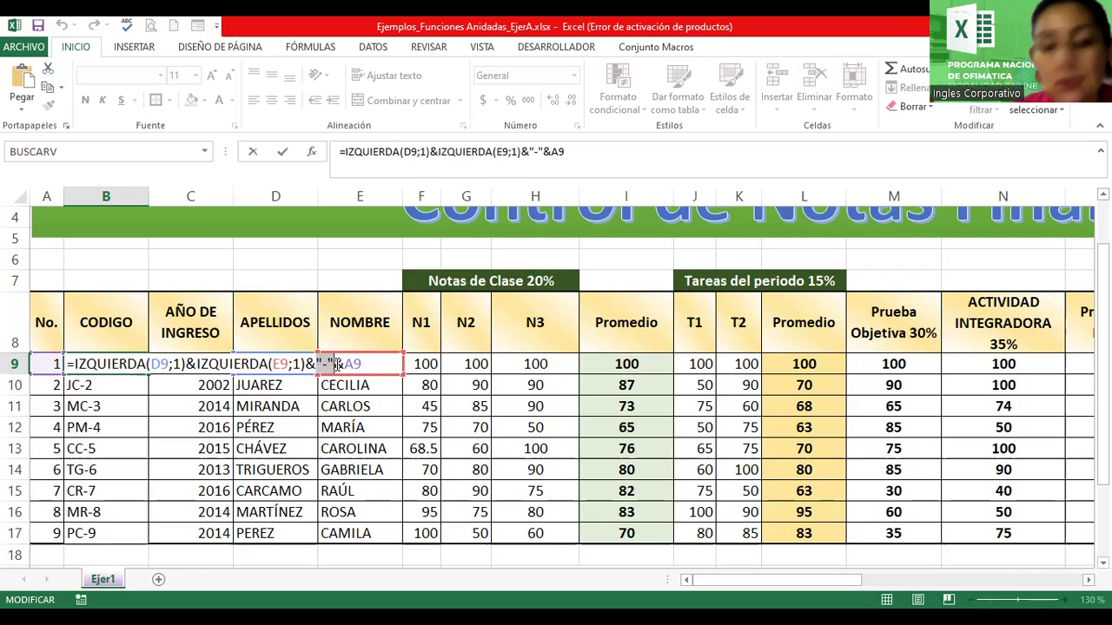
{"action": "key", "text": "Return"}
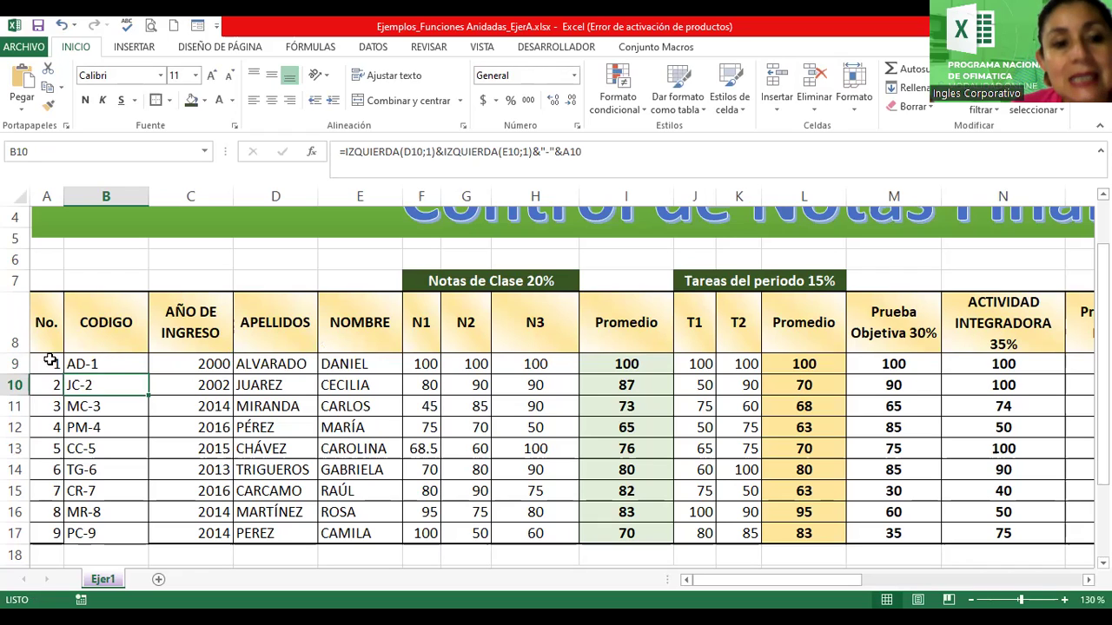
{"action": "left_click", "coordinate": [102, 365]}
{"action": "double_click", "coordinate": [102, 365]}
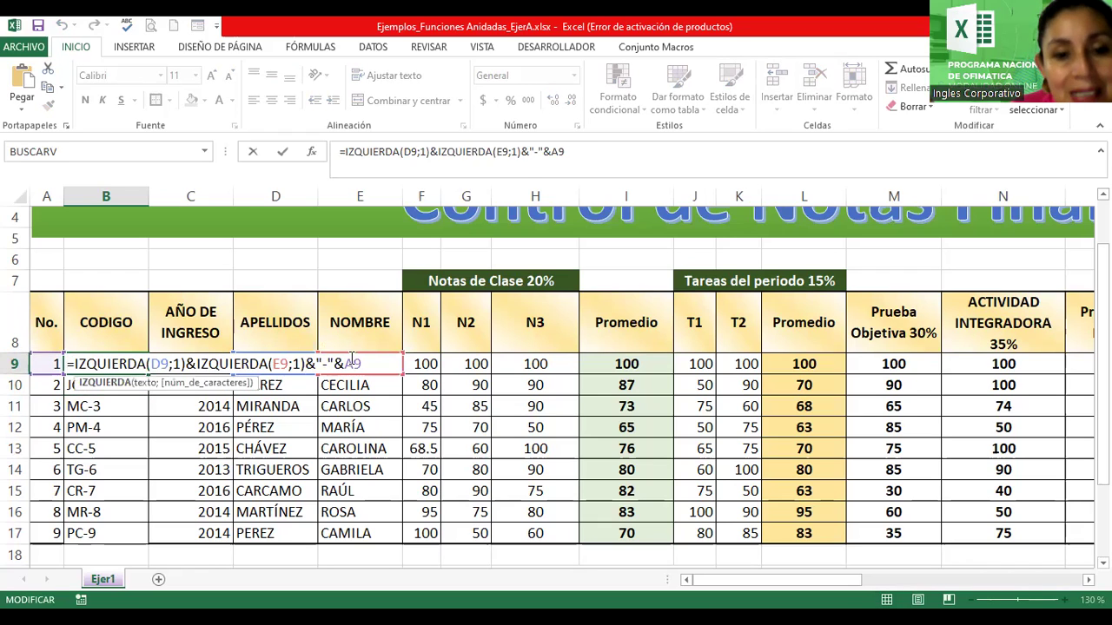
{"action": "left_click_drag", "start_coordinate": [365, 365], "coordinate": [347, 365]}
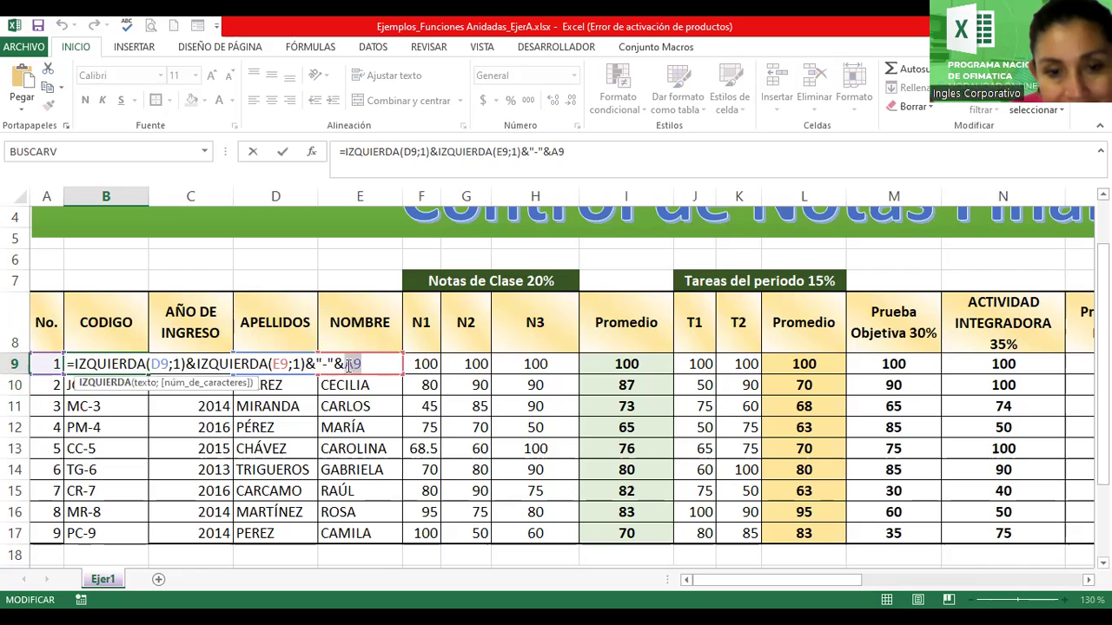
{"action": "left_click", "coordinate": [48, 369]}
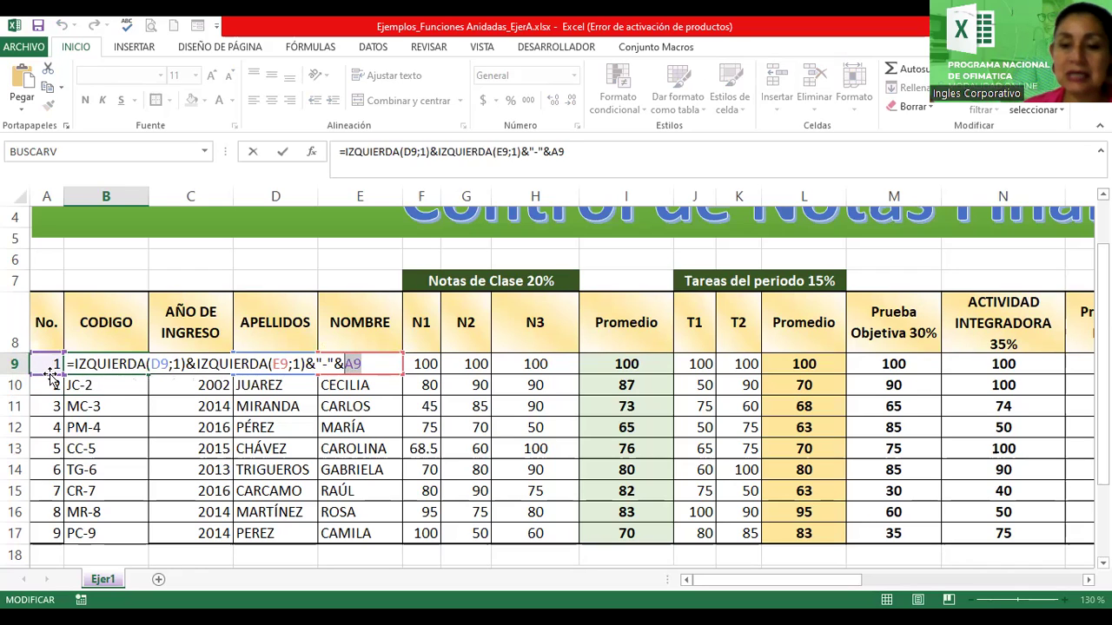
{"action": "key", "text": "Return"}
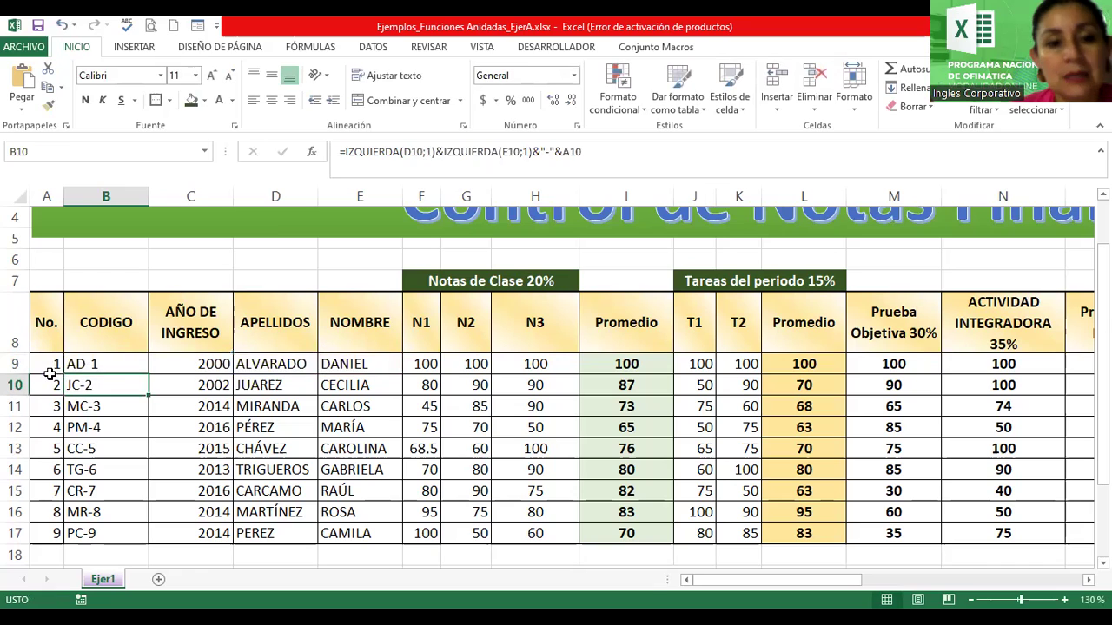
{"action": "left_click", "coordinate": [144, 358]}
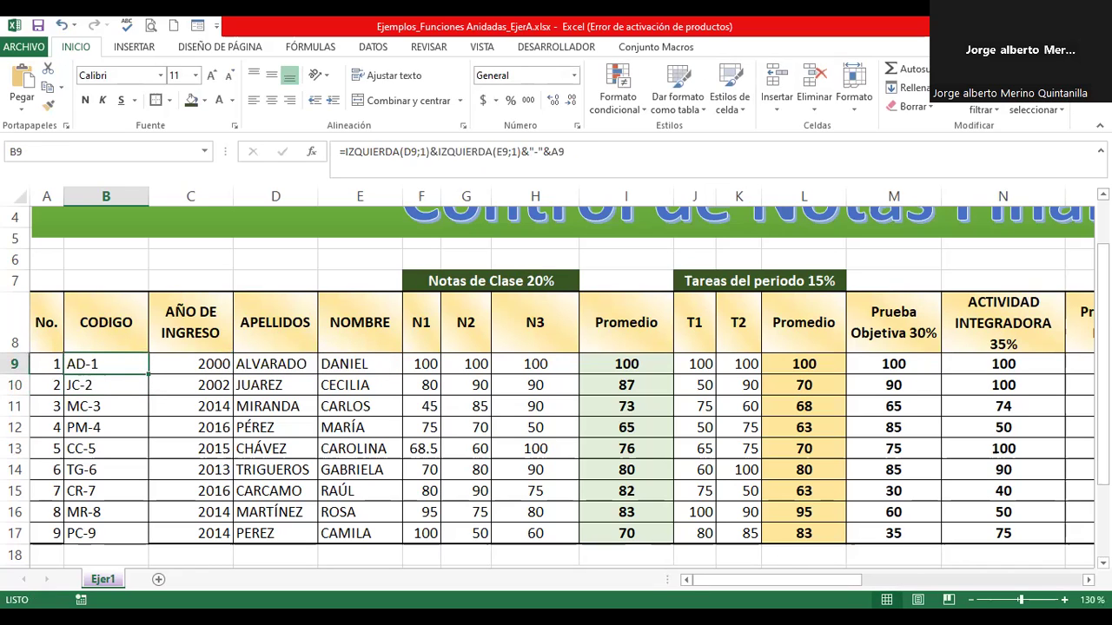
Zoom out to 80% and raise the H19 author credit's font size to 18
{"action": "left_click_drag", "start_coordinate": [1020, 599], "coordinate": [1009, 599]}
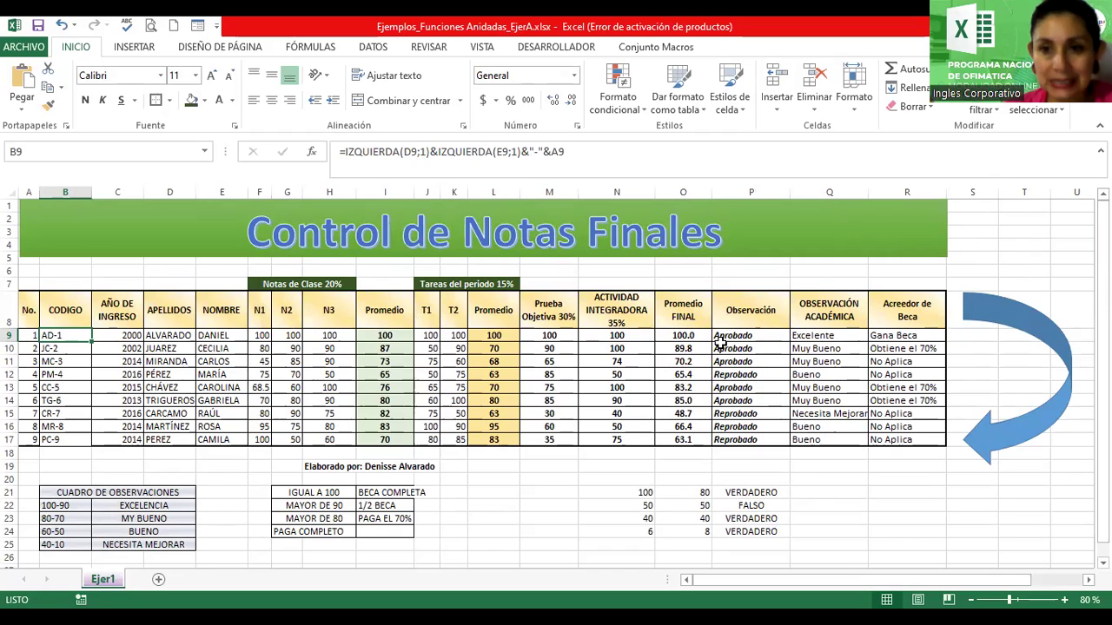
{"action": "left_click", "coordinate": [322, 467]}
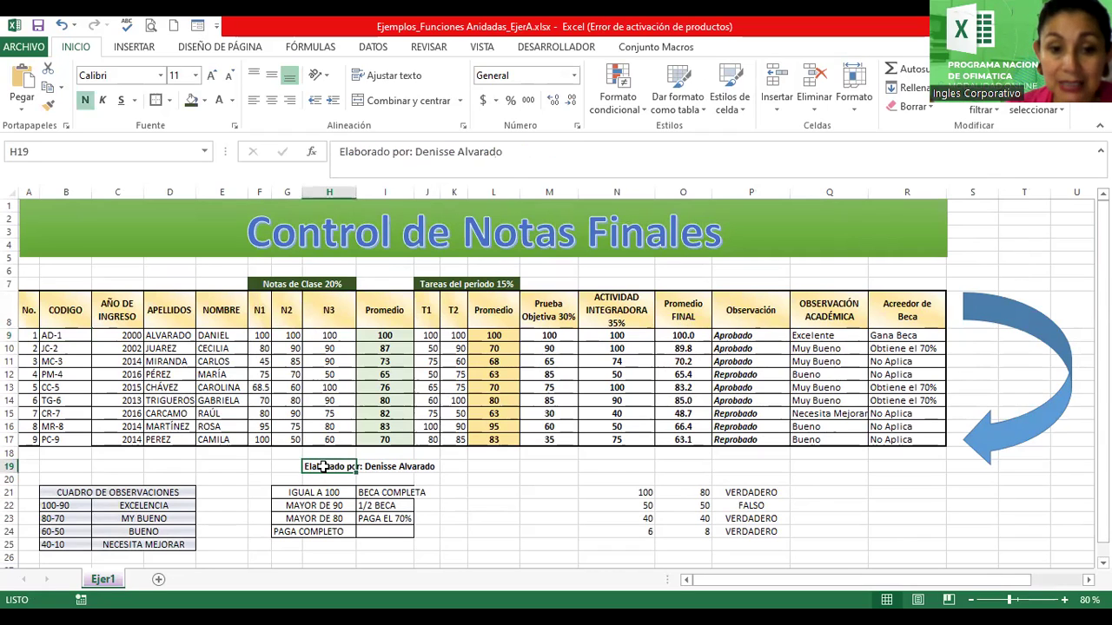
{"action": "left_click", "coordinate": [212, 76]}
{"action": "left_click", "coordinate": [212, 76]}
{"action": "left_click", "coordinate": [213, 76]}
{"action": "left_click", "coordinate": [213, 75]}
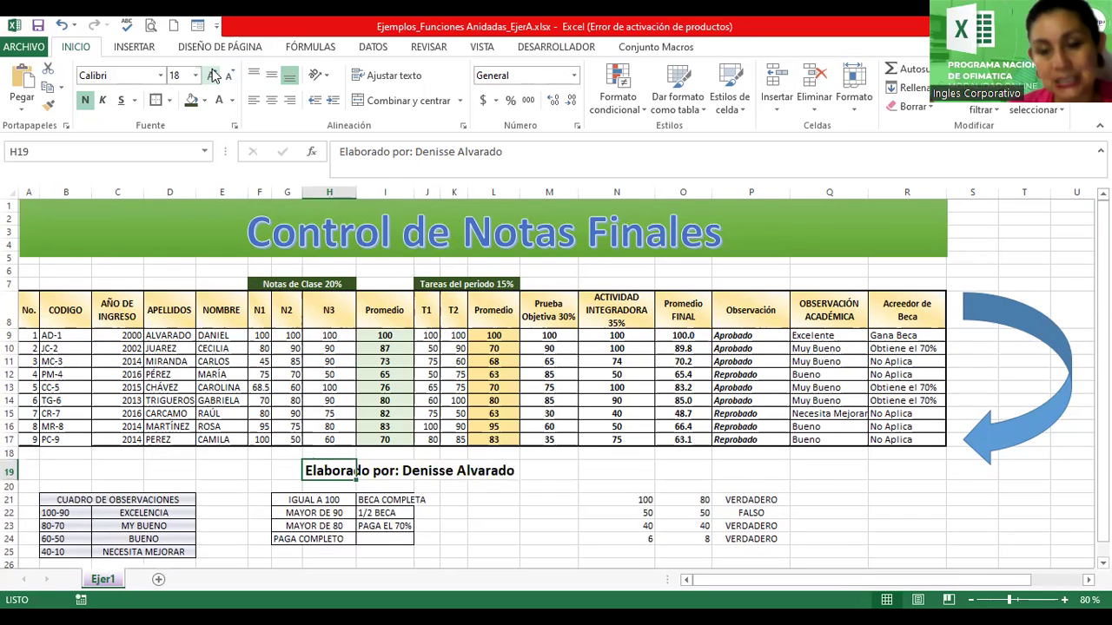